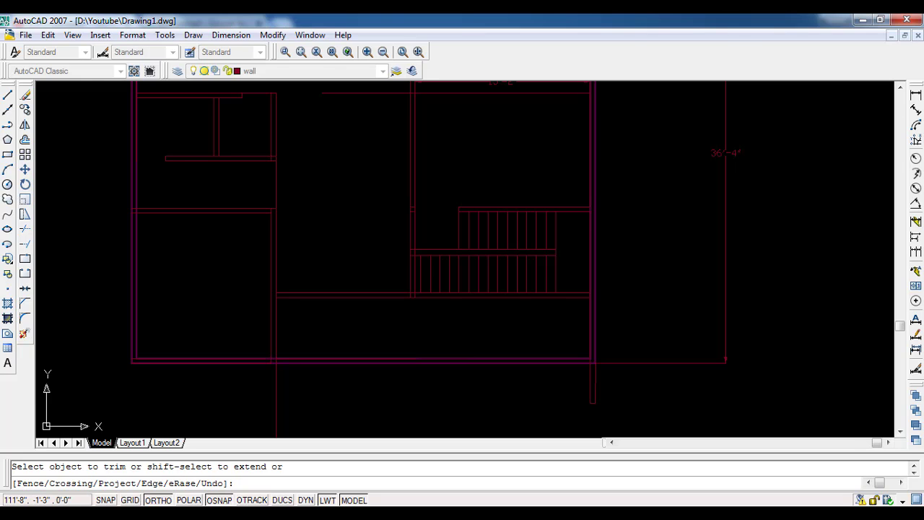
# - Draw a polyline wall line from the interior wall straight down below the bottom wall, then 5 units left
pyautogui.scroll(5, 437, 300)
pyautogui.scroll(-5, 438, 300)
pyautogui.moveTo(357, 292); pyautogui.dragTo(349, 272, button='middle')
pyautogui.moveTo(474, 346); pyautogui.dragTo(456, 343, button='middle')
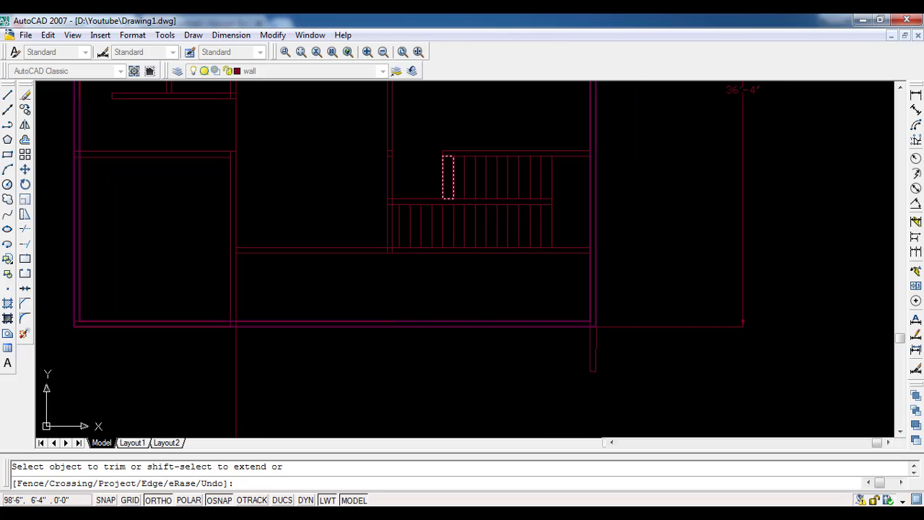
pyautogui.click(9, 128)
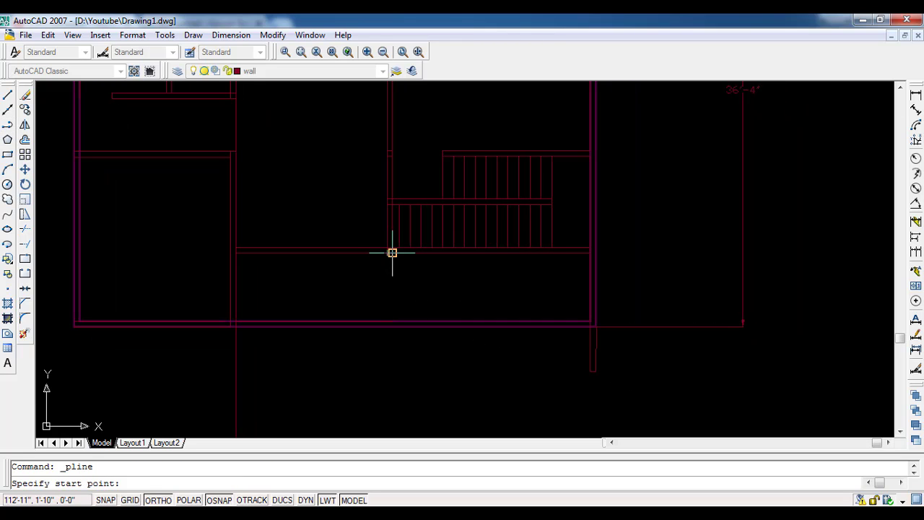
pyautogui.click(392, 252)
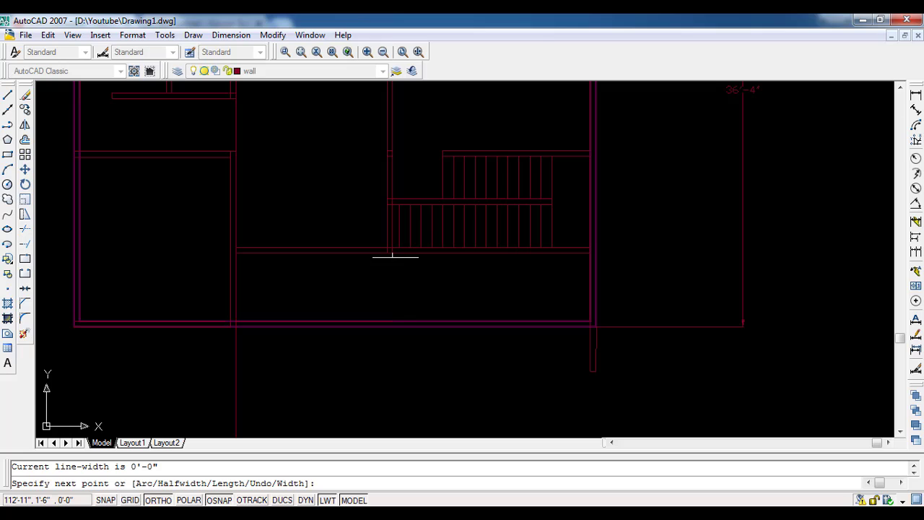
pyautogui.click(383, 393)
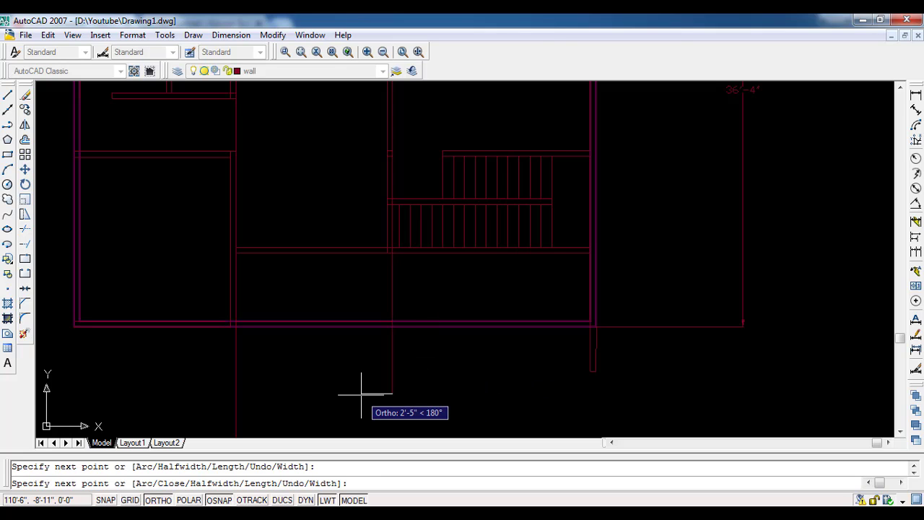
pyautogui.write('5')
pyautogui.press('Return')
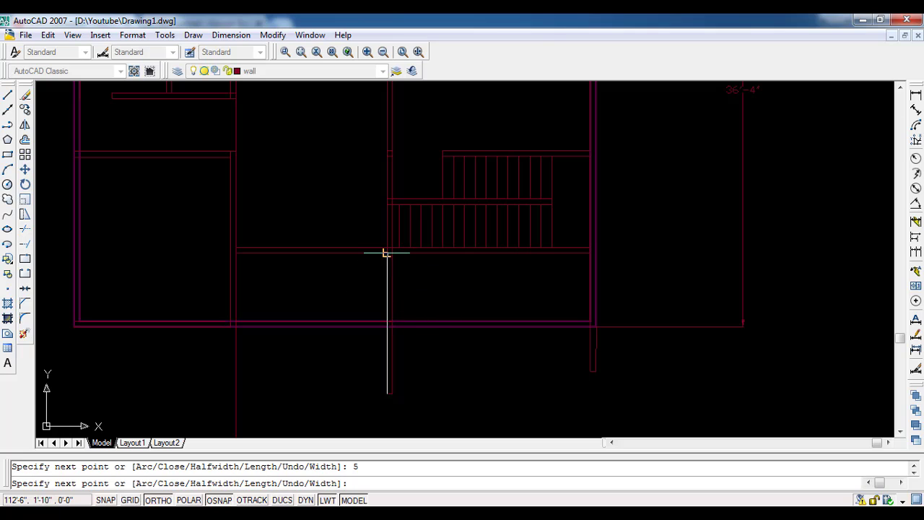
pyautogui.press('Return')
pyautogui.press('Return')
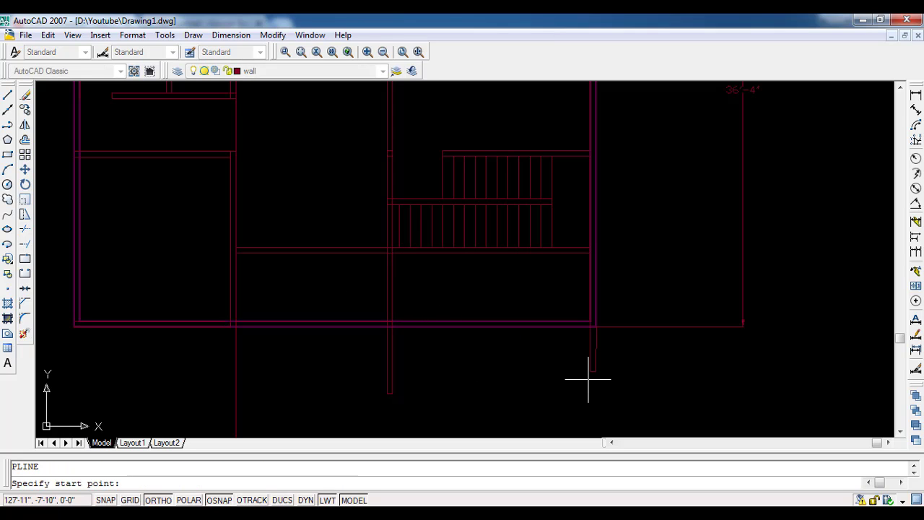
# - Draw the second wall line from the outer wall end down 5 units, closing against the first line
pyautogui.scroll(4, 593, 377)
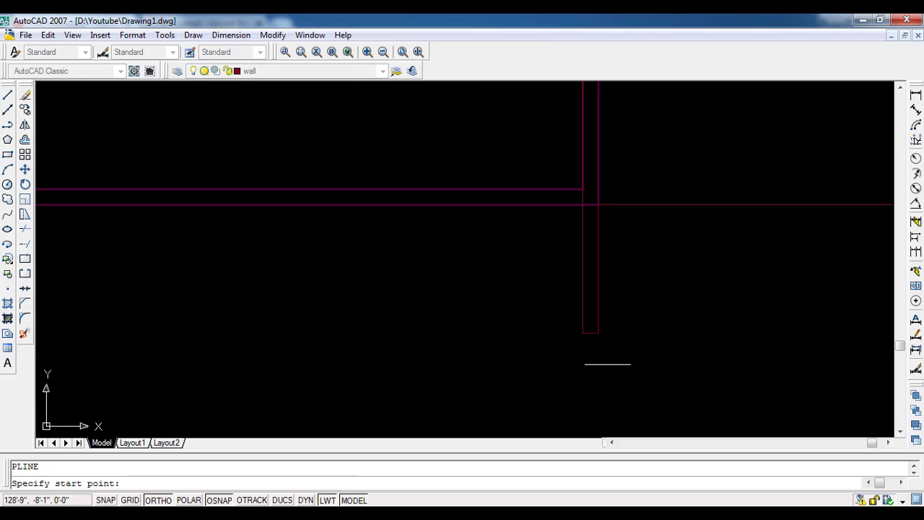
pyautogui.click(597, 333)
pyautogui.scroll(-4, 495, 361)
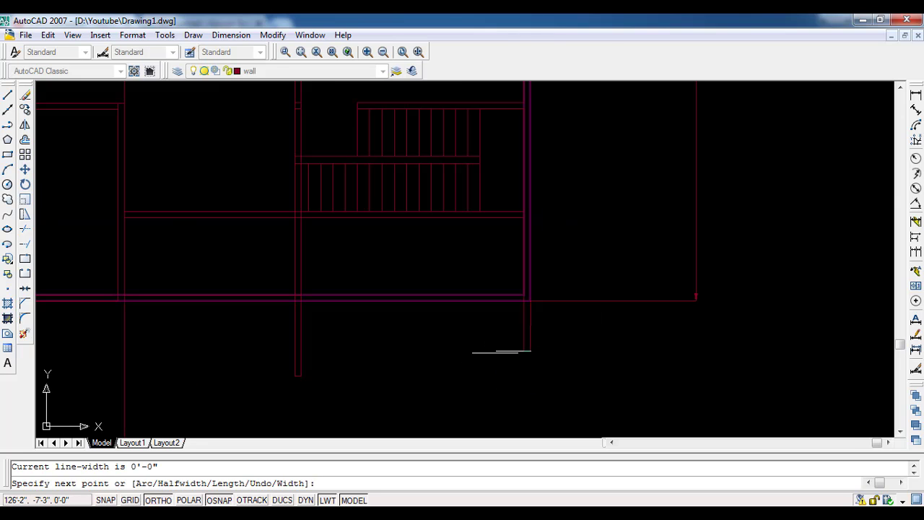
pyautogui.click(295, 351)
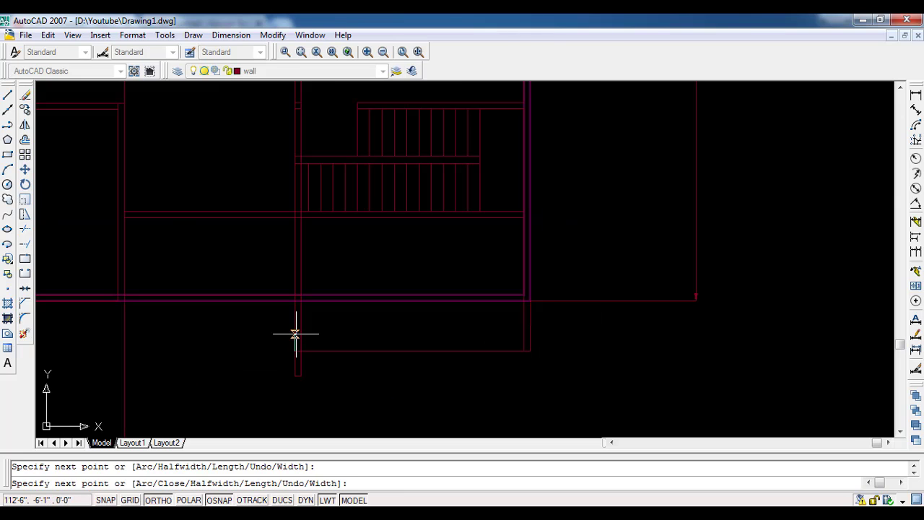
pyautogui.write('5')
pyautogui.press('Return')
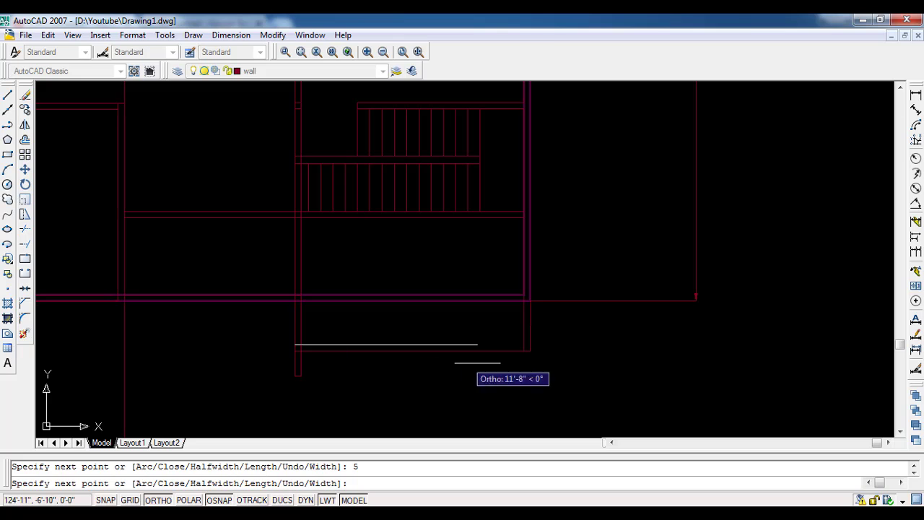
pyautogui.click(529, 346)
pyautogui.press('Escape')
pyautogui.scroll(1, 533, 388)
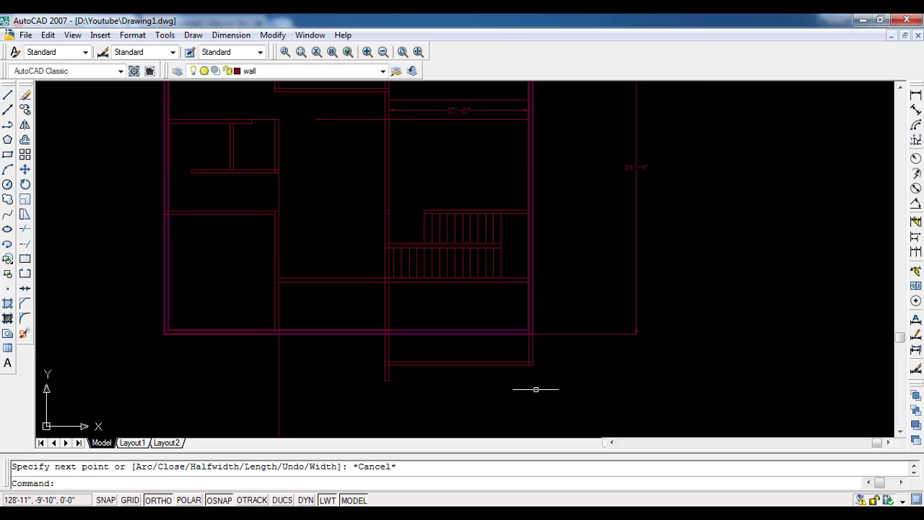
pyautogui.scroll(1, 469, 371)
pyautogui.scroll(-2, 495, 371)
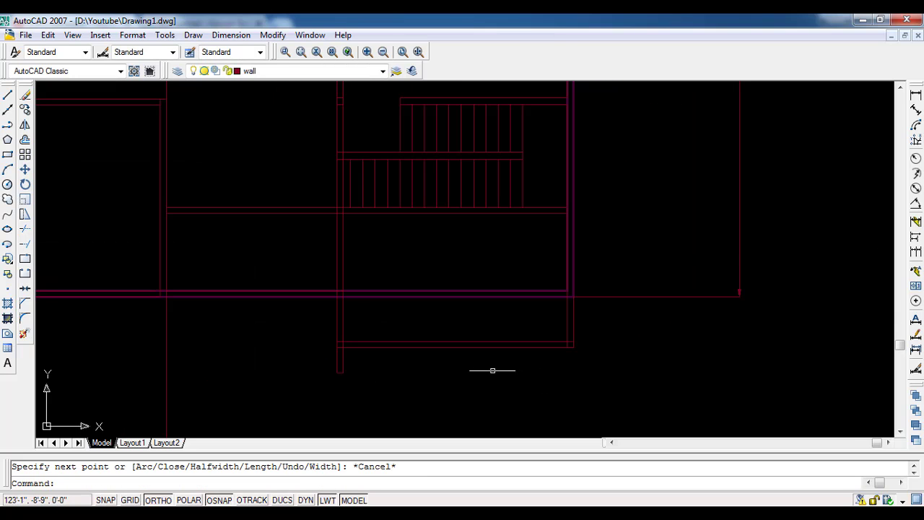
pyautogui.moveTo(382, 363); pyautogui.dragTo(376, 327, button='middle')
pyautogui.scroll(-3, 376, 328)
pyautogui.write('tr')
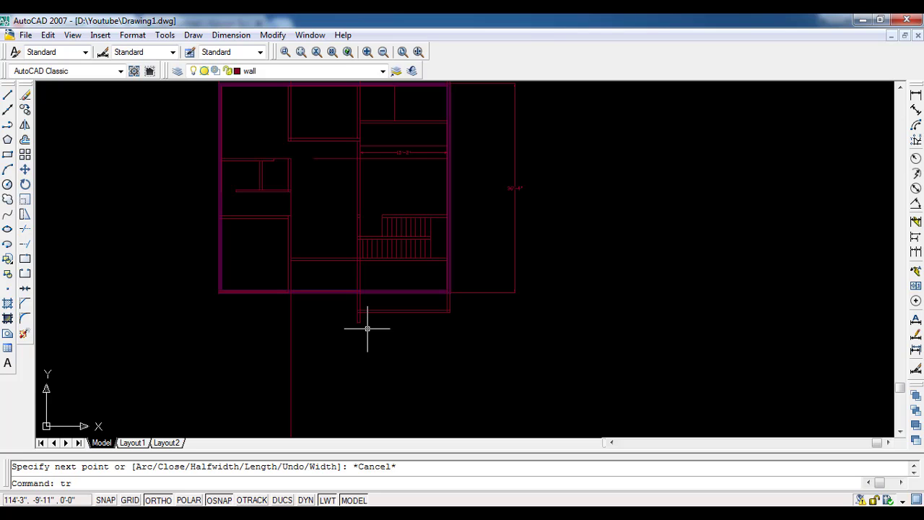
# - Trim the vertical wall stub below the bottom wall
pyautogui.press('Return')
pyautogui.press('Return')
pyautogui.scroll(3, 370, 329)
pyautogui.scroll(2, 372, 333)
pyautogui.click(372, 332)
pyautogui.click(274, 282)
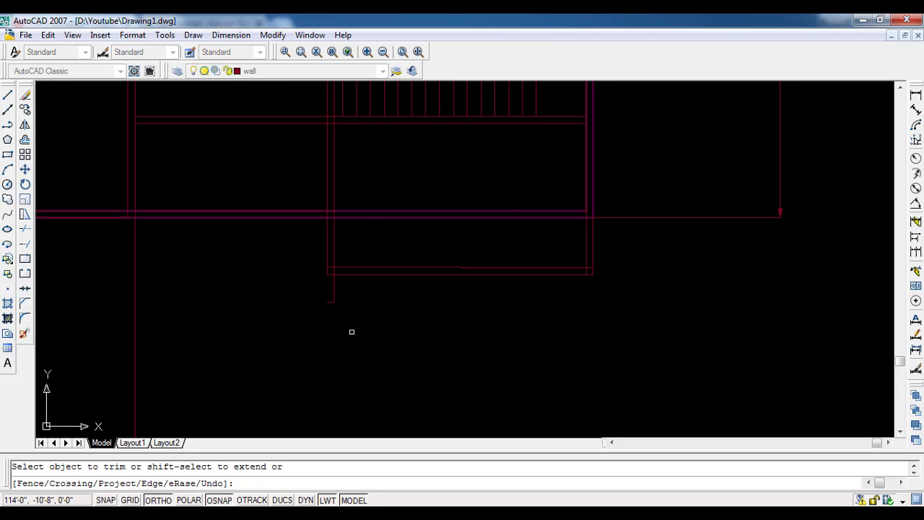
pyautogui.click(354, 330)
pyautogui.click(287, 280)
pyautogui.scroll(5, 318, 268)
# - Trim the leftover line ends with a crossing window and end the trim
pyautogui.click(372, 292)
pyautogui.click(335, 270)
pyautogui.click(338, 283)
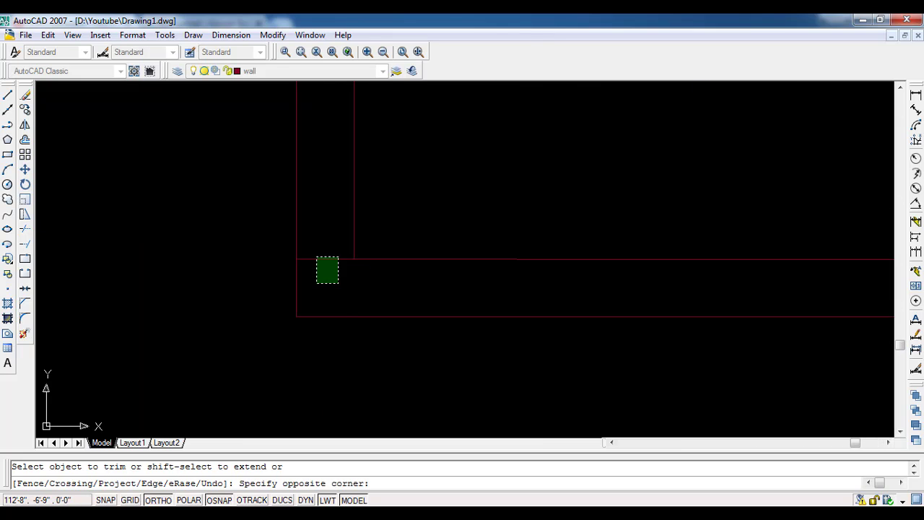
pyautogui.click(316, 256)
pyautogui.scroll(-2, 356, 296)
pyautogui.scroll(-2, 357, 335)
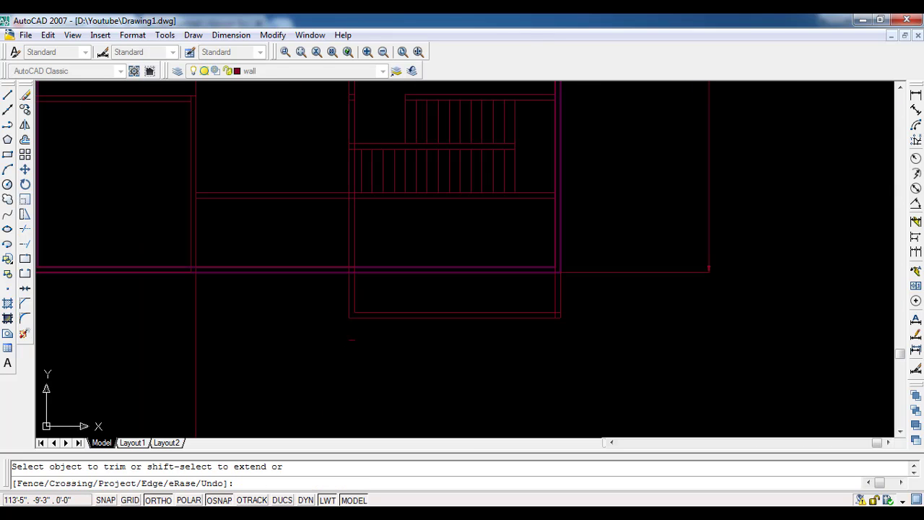
pyautogui.scroll(4, 554, 313)
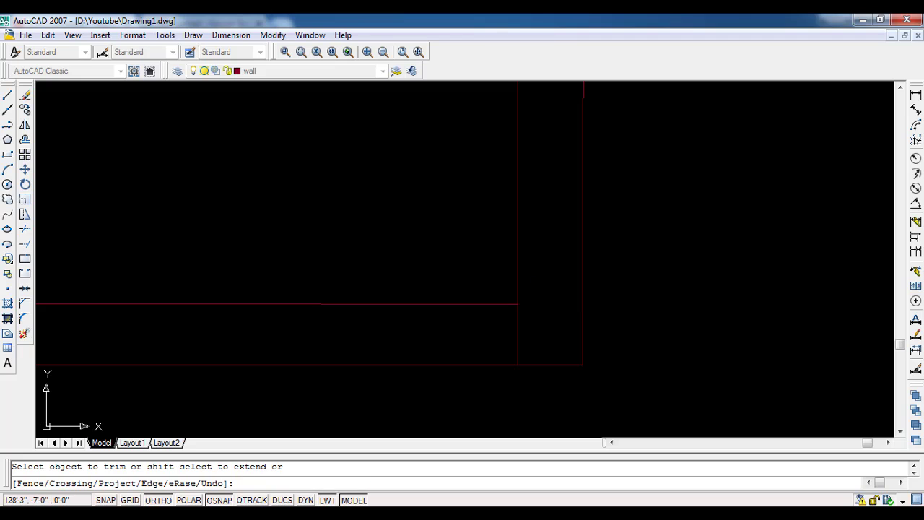
pyautogui.press('Escape')
# - Erase the small stray line below the new projection
pyautogui.scroll(-1, 505, 361)
pyautogui.scroll(-2, 427, 374)
pyautogui.scroll(-2, 369, 402)
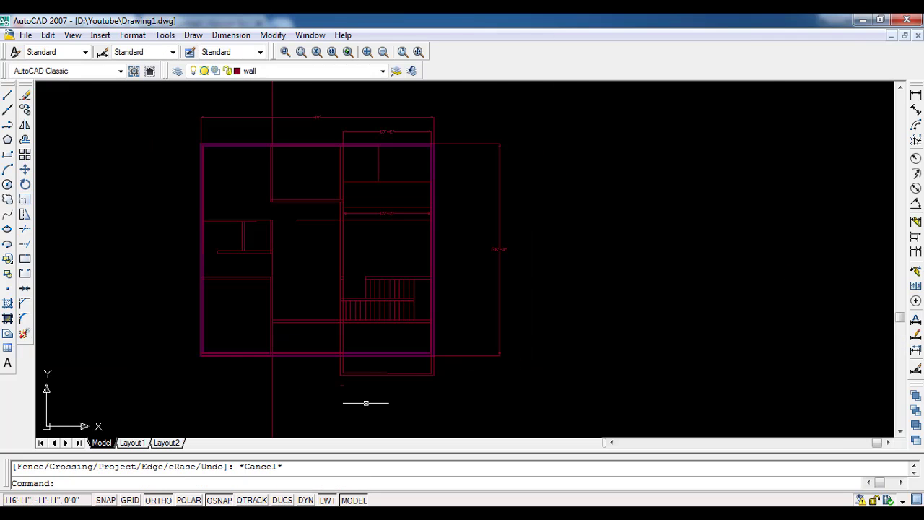
pyautogui.scroll(3, 334, 396)
pyautogui.click(334, 396)
pyautogui.click(274, 384)
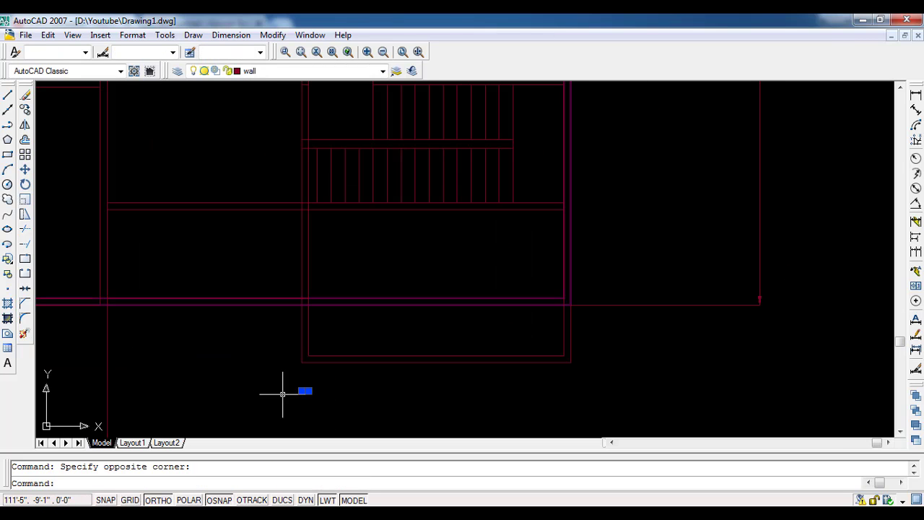
pyautogui.press('Delete')
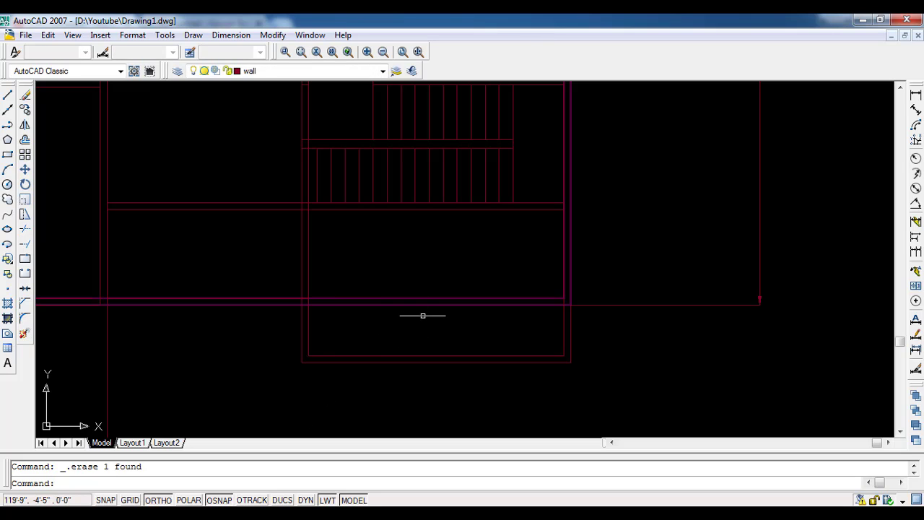
# - Return to the stair area, select the long bottom wall line, then deselect it
pyautogui.scroll(-4, 422, 316)
pyautogui.scroll(2, 384, 309)
pyautogui.scroll(2, 373, 334)
pyautogui.moveTo(385, 319)
pyautogui.mouseDown(button='middle')
pyautogui.moveTo(454, 261)
pyautogui.moveTo(519, 289)
pyautogui.mouseUp(button='middle')
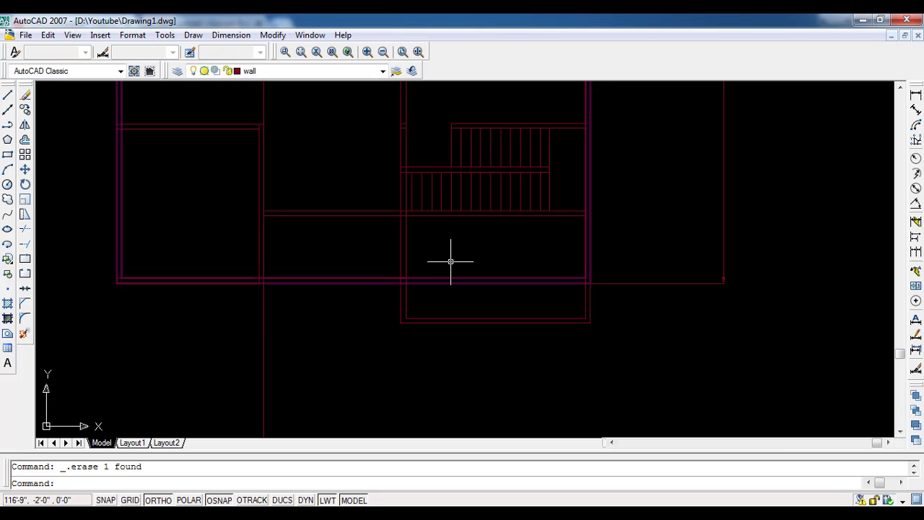
pyautogui.moveTo(450, 261); pyautogui.dragTo(440, 273, button='middle')
pyautogui.click(533, 312)
pyautogui.click(503, 265)
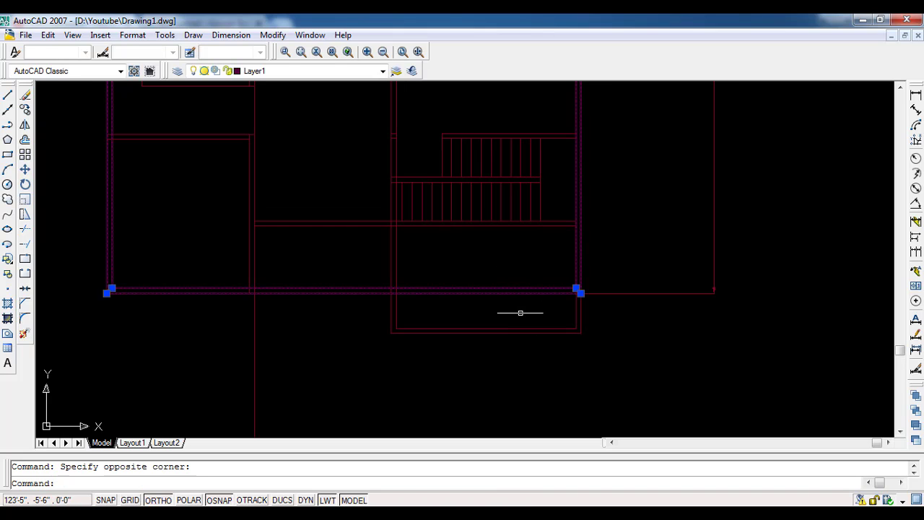
pyautogui.press('Escape')
pyautogui.write('t')
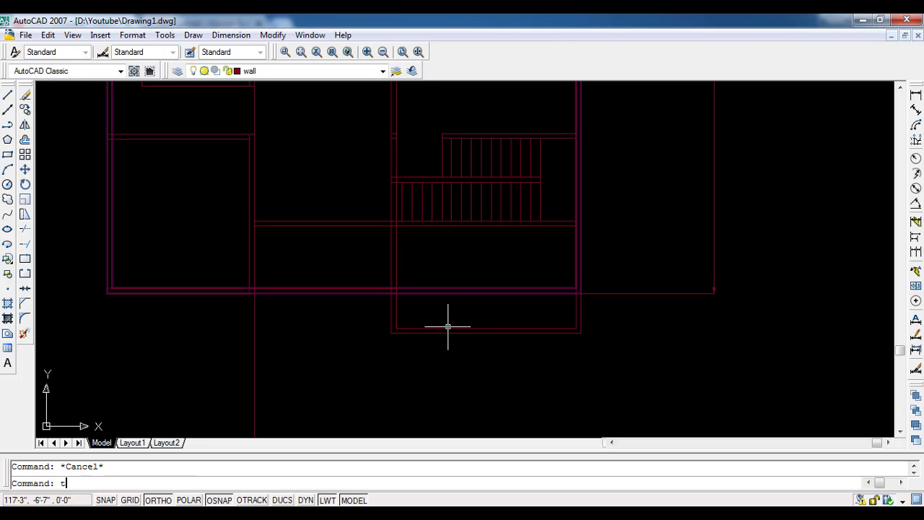
# - Trim the bottom wall across the projection opening, removing the inner line segment
pyautogui.write('r')
pyautogui.press('Return')
pyautogui.press('Return')
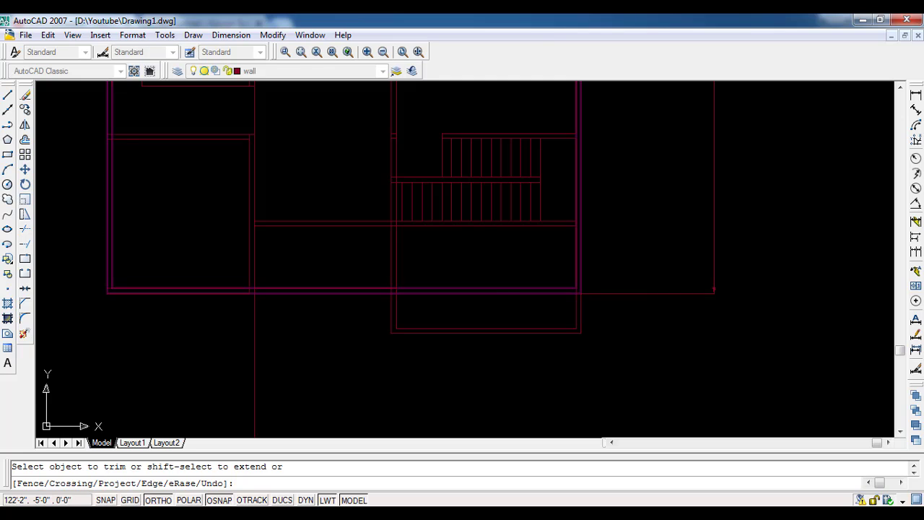
pyautogui.click(500, 289)
pyautogui.click(396, 274)
pyautogui.click(339, 302)
pyautogui.click(301, 289)
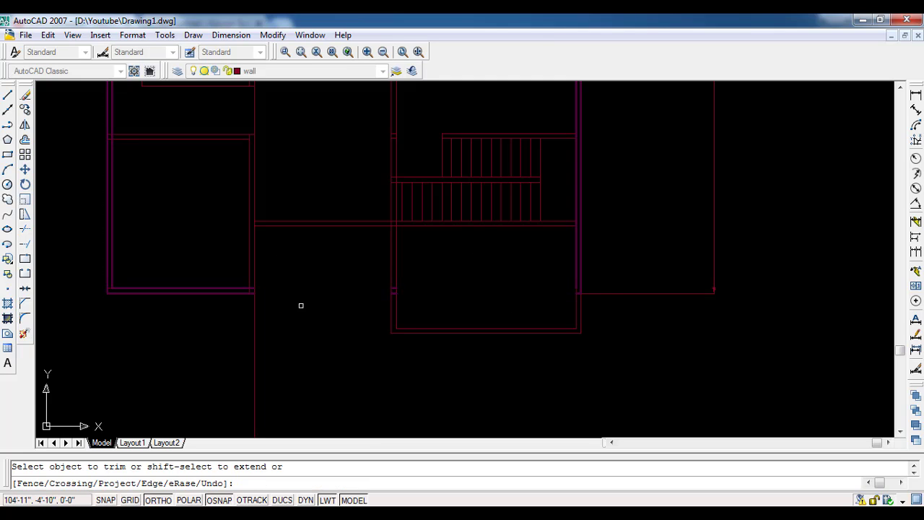
pyautogui.scroll(5, 392, 306)
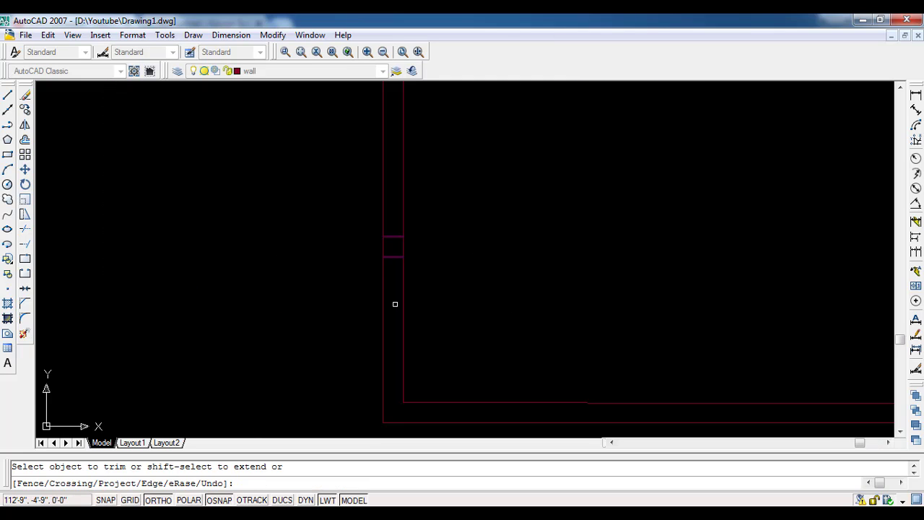
pyautogui.press('Escape')
# - Erase the short leftover lines near the projection
pyautogui.click(394, 262)
pyautogui.click(381, 192)
pyautogui.press('Delete')
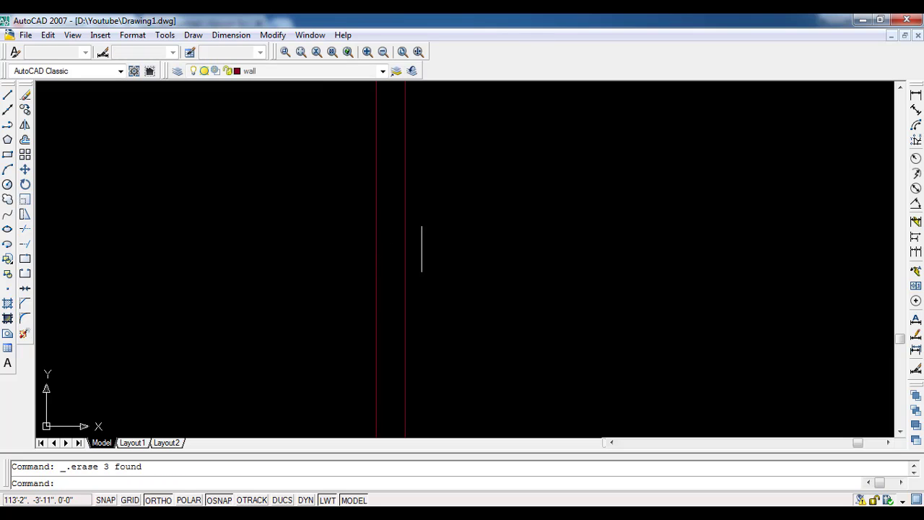
pyautogui.scroll(-3, 423, 247)
pyautogui.scroll(2, 538, 300)
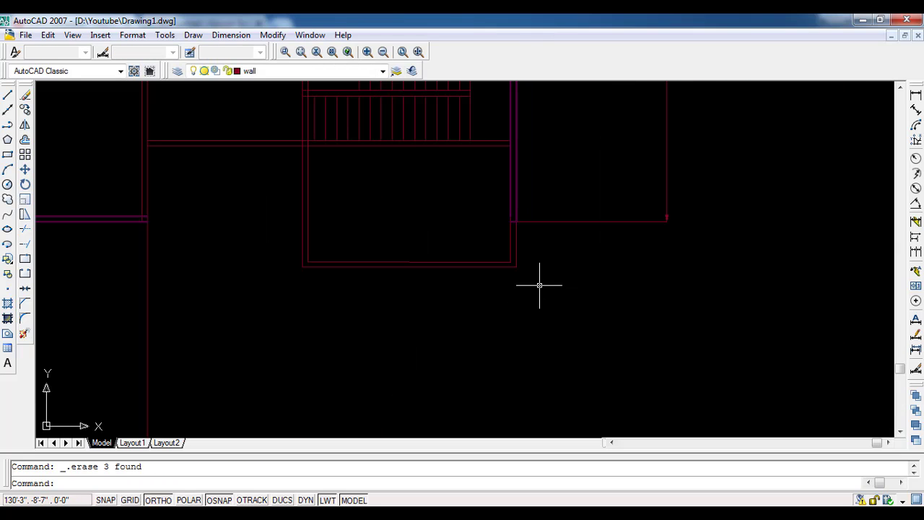
pyautogui.scroll(-2, 539, 285)
# - Erase the vertical and top construction lines from the floor plan
pyautogui.moveTo(454, 268)
pyautogui.mouseDown(button='middle')
pyautogui.moveTo(443, 329)
pyautogui.moveTo(385, 325)
pyautogui.mouseUp(button='middle')
pyautogui.click(382, 346)
pyautogui.click(291, 331)
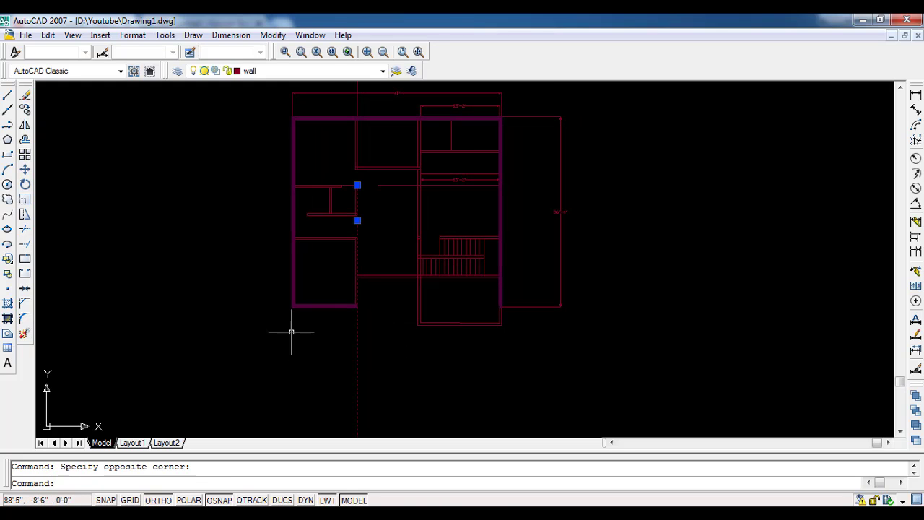
pyautogui.press('Delete')
pyautogui.moveTo(346, 260); pyautogui.dragTo(316, 372, button='middle')
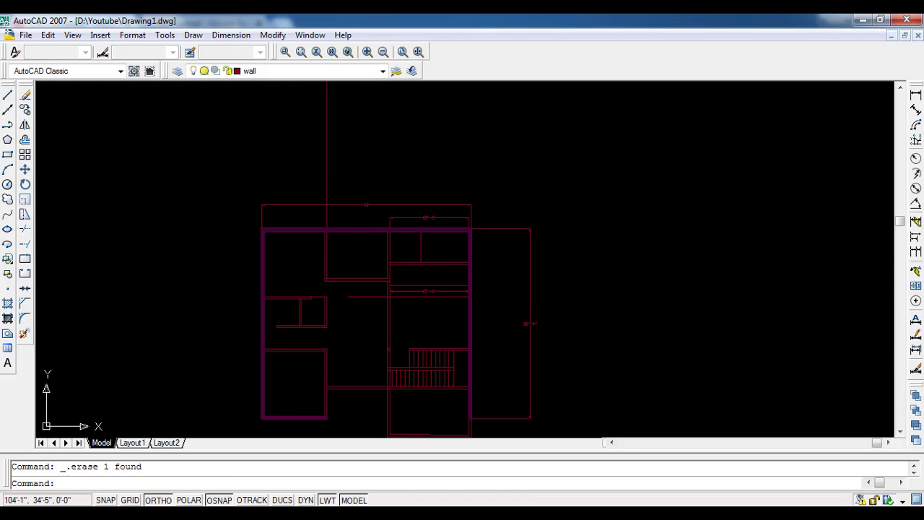
pyautogui.click(352, 165)
pyautogui.click(298, 131)
pyautogui.press('Delete')
# - Zoom in on the wall beside the 15'-2" dimension
pyautogui.scroll(3, 356, 332)
pyautogui.moveTo(354, 330); pyautogui.dragTo(354, 291, button='middle')
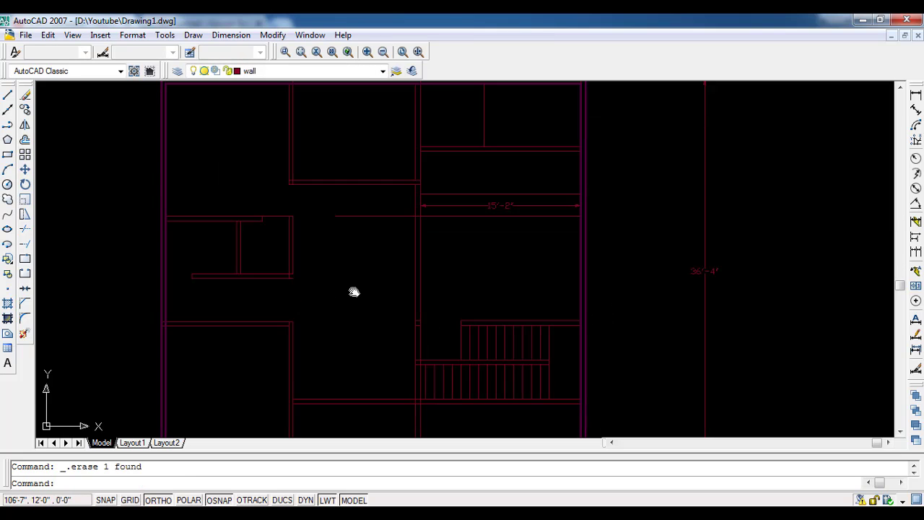
pyautogui.scroll(-2, 491, 266)
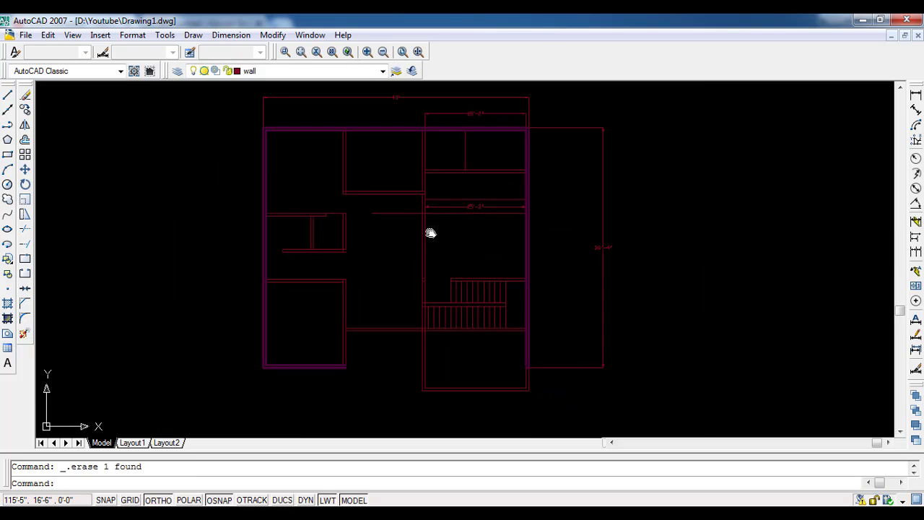
pyautogui.scroll(1, 428, 231)
pyautogui.scroll(1, 396, 231)
pyautogui.scroll(1, 408, 209)
pyautogui.moveTo(410, 211); pyautogui.dragTo(364, 246, button='middle')
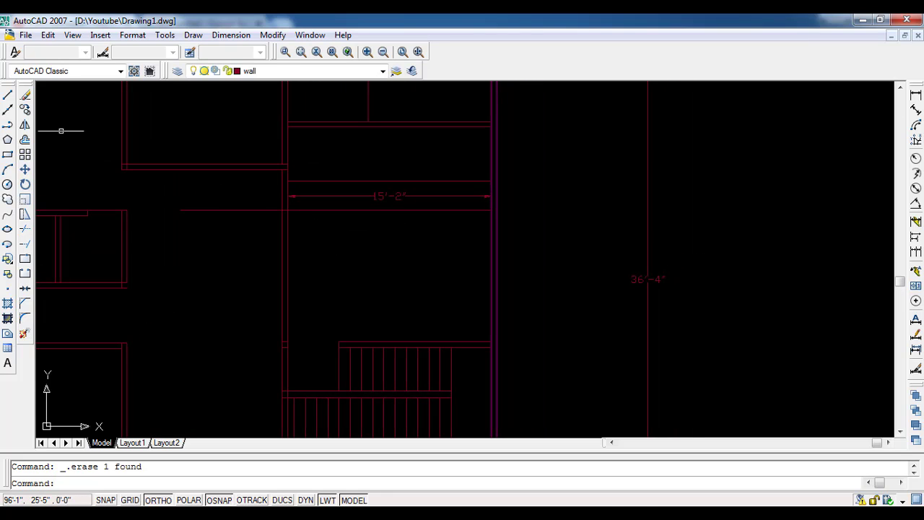
# - Draw a 5-unit polyline guide line off the wall beside the 15'-2" dimension
pyautogui.click(8, 124)
pyautogui.scroll(2, 491, 202)
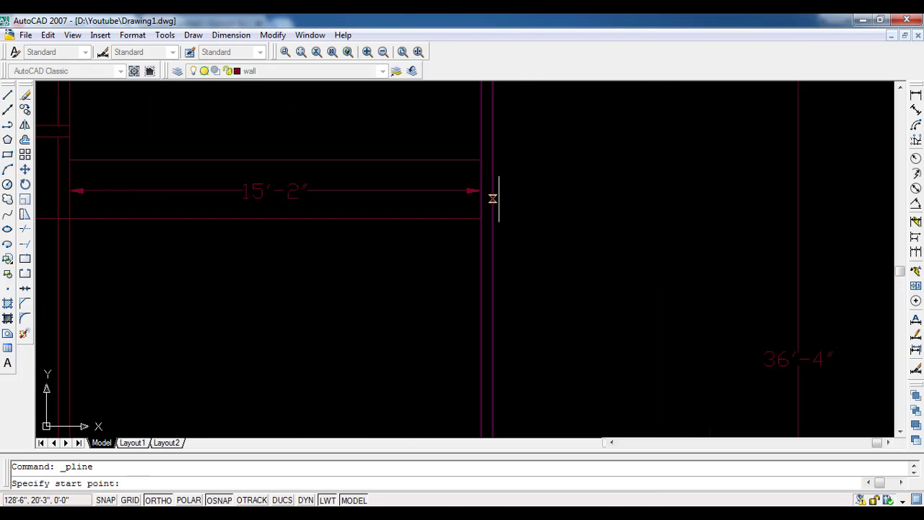
pyautogui.scroll(1, 472, 156)
pyautogui.click(473, 146)
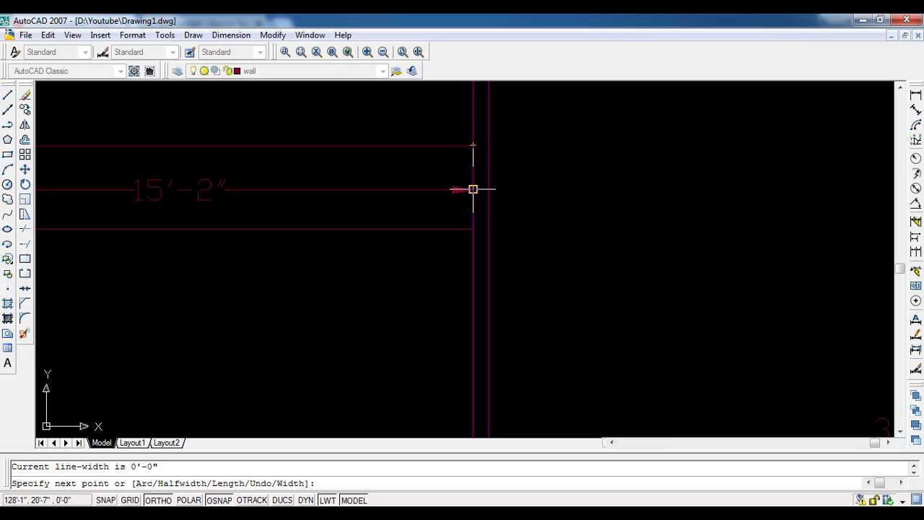
pyautogui.write('5')
pyautogui.press('Return')
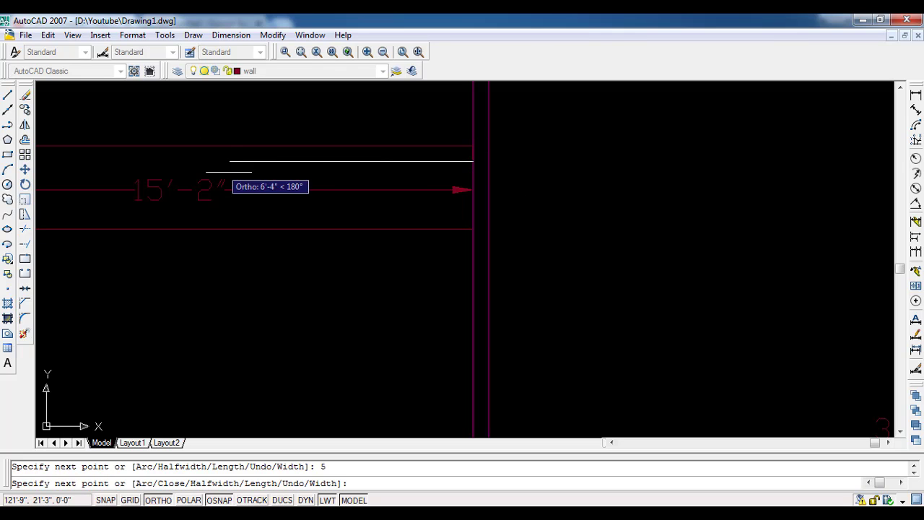
pyautogui.scroll(-2, 216, 177)
pyautogui.scroll(1, 216, 174)
pyautogui.scroll(1, 278, 161)
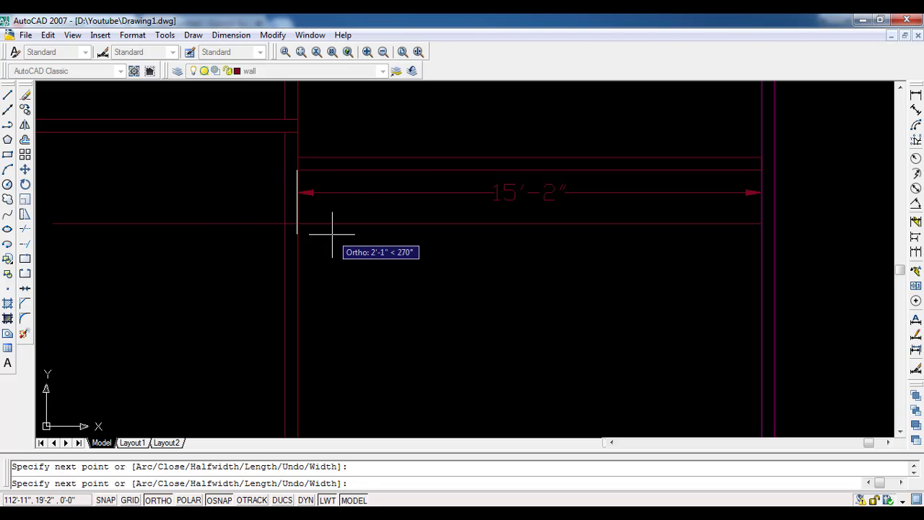
pyautogui.press('Escape')
# - Pan and zoom around the 15'-2" dimension and start the Arc tool
pyautogui.moveTo(314, 280)
pyautogui.mouseDown(button='middle')
pyautogui.moveTo(294, 246)
pyautogui.moveTo(264, 287)
pyautogui.mouseUp(button='middle')
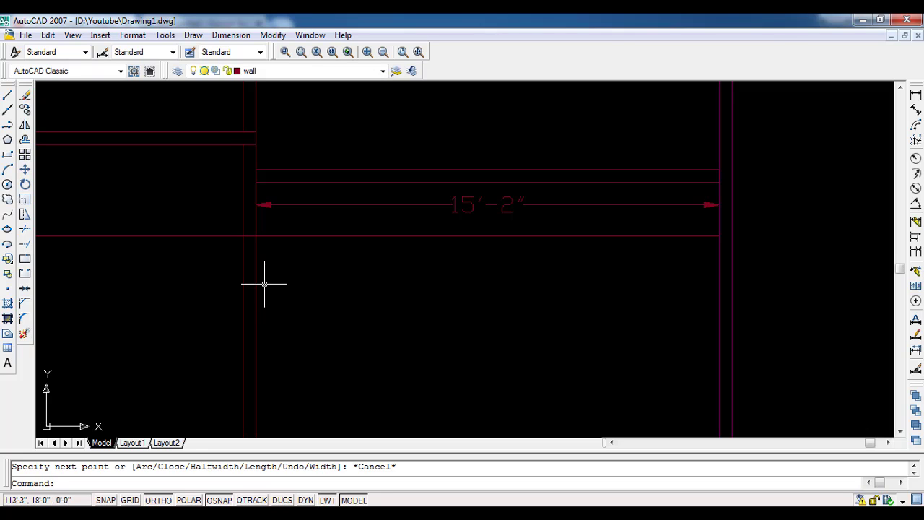
pyautogui.moveTo(291, 294)
pyautogui.mouseDown(button='middle')
pyautogui.moveTo(298, 245)
pyautogui.moveTo(313, 289)
pyautogui.mouseUp(button='middle')
pyautogui.scroll(-3, 299, 245)
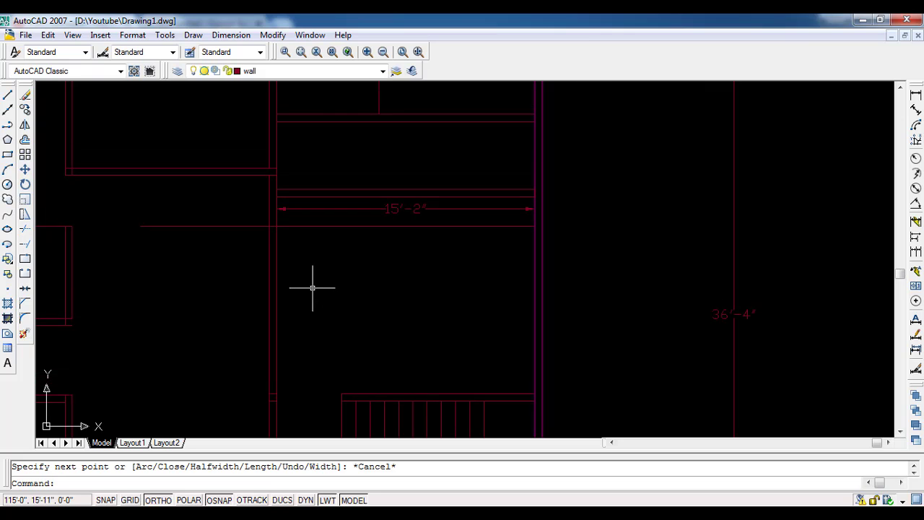
pyautogui.scroll(2, 313, 288)
pyautogui.moveTo(309, 248); pyautogui.dragTo(303, 267, button='middle')
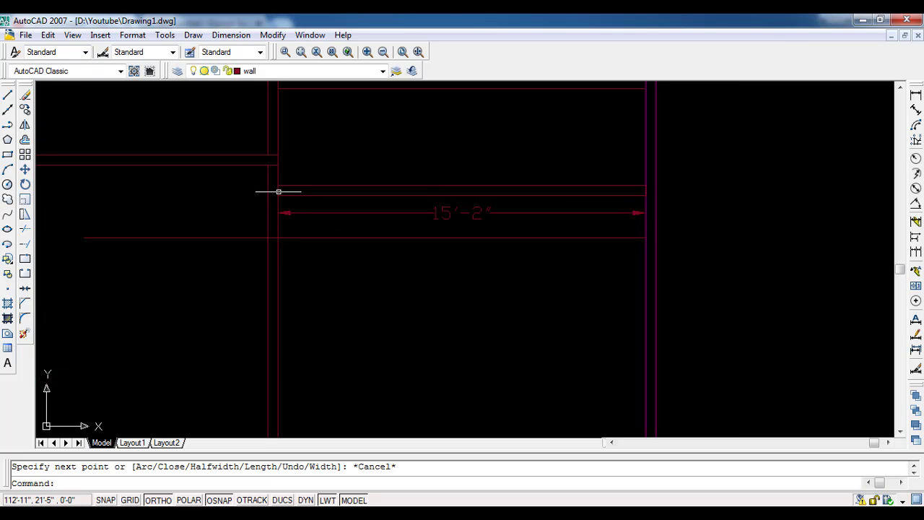
pyautogui.scroll(3, 280, 185)
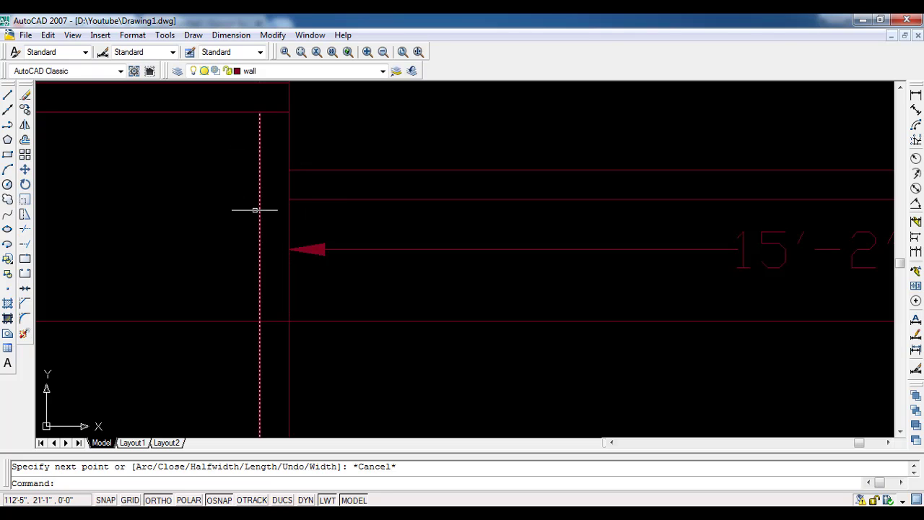
pyautogui.scroll(-2, 278, 267)
pyautogui.scroll(-1, 278, 272)
pyautogui.scroll(-2, 260, 235)
pyautogui.scroll(-1, 252, 215)
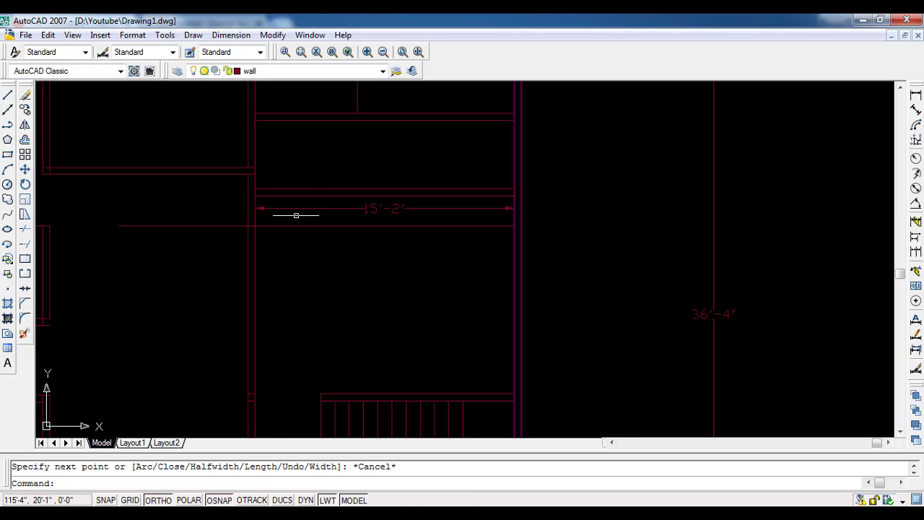
pyautogui.click(7, 169)
pyautogui.scroll(1, 268, 229)
pyautogui.scroll(1, 268, 229)
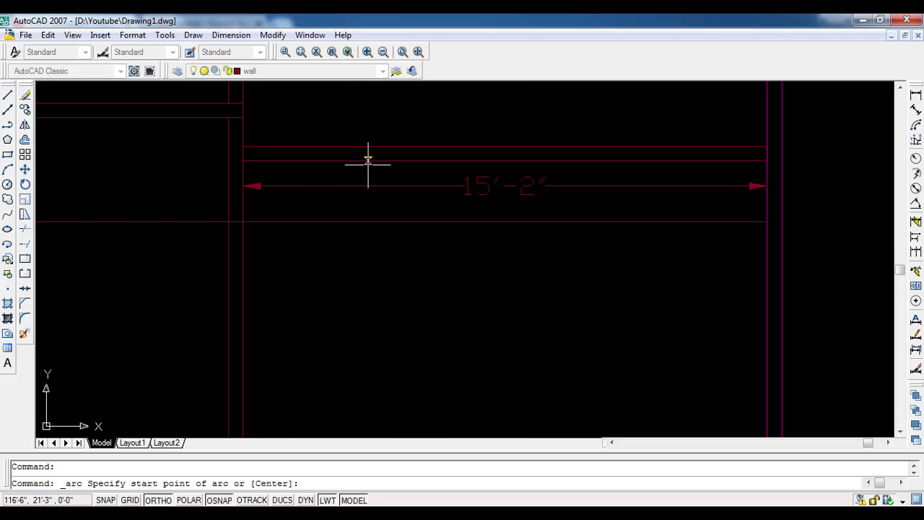
# - Draw a three-point arc from the top wall line curving down to the left wall line
pyautogui.click(371, 161)
pyautogui.click(292, 196)
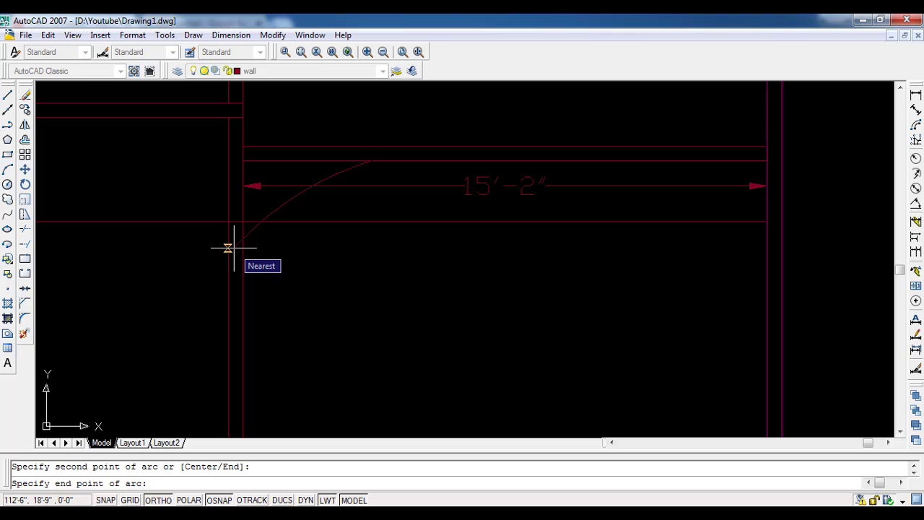
pyautogui.click(233, 248)
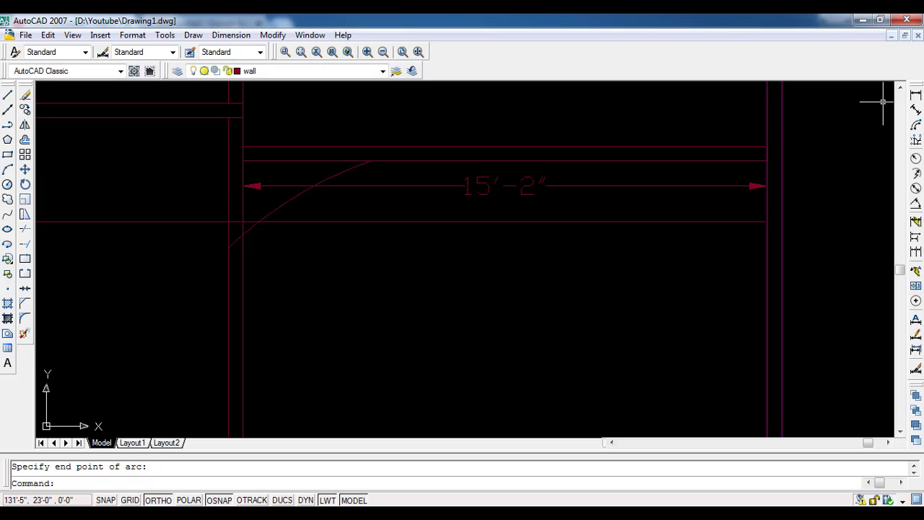
pyautogui.click(915, 109)
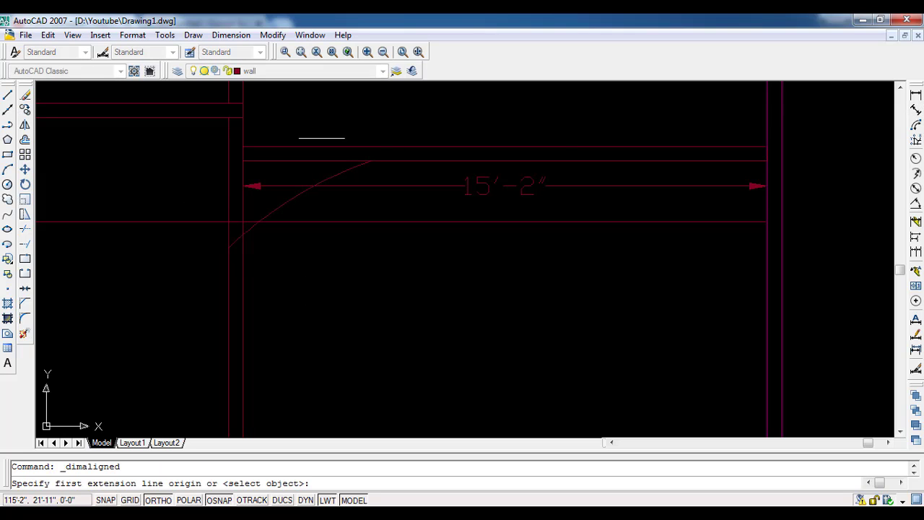
# - Try an aligned dimension from the wall corner to the arc, then cancel it
pyautogui.click(243, 118)
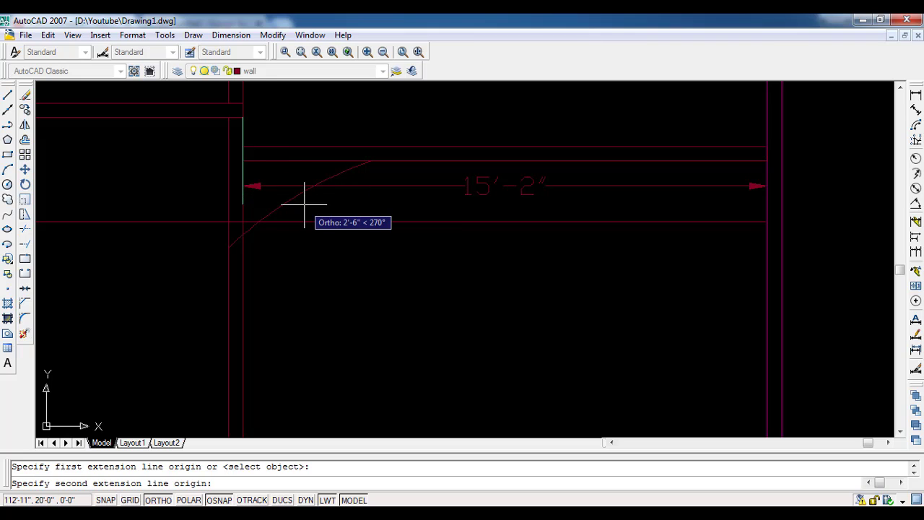
pyautogui.press('F8')
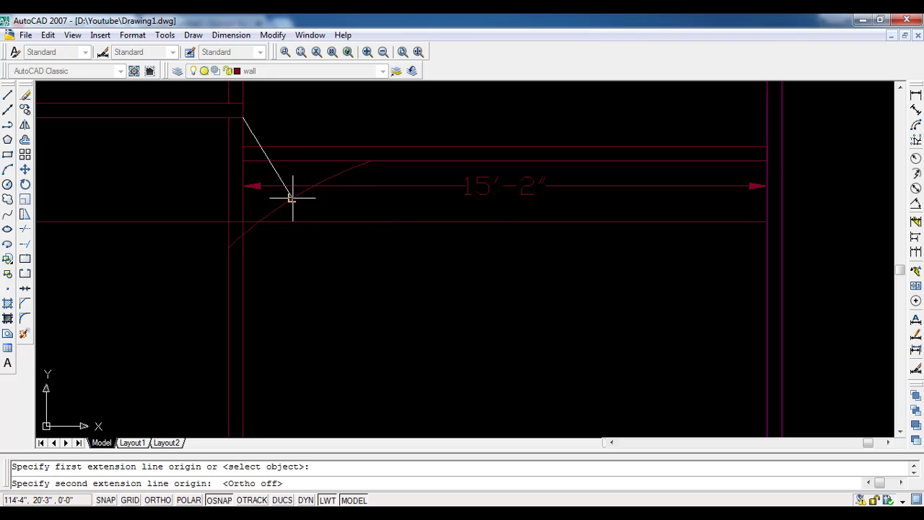
pyautogui.click(291, 197)
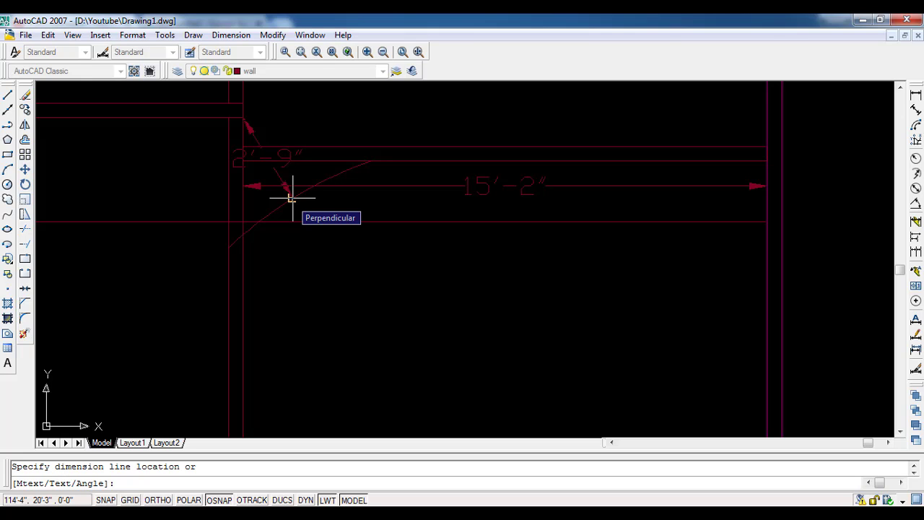
pyautogui.press('Escape')
# - Move the arc slightly lower so it meets the vertical wall
pyautogui.scroll(2, 294, 219)
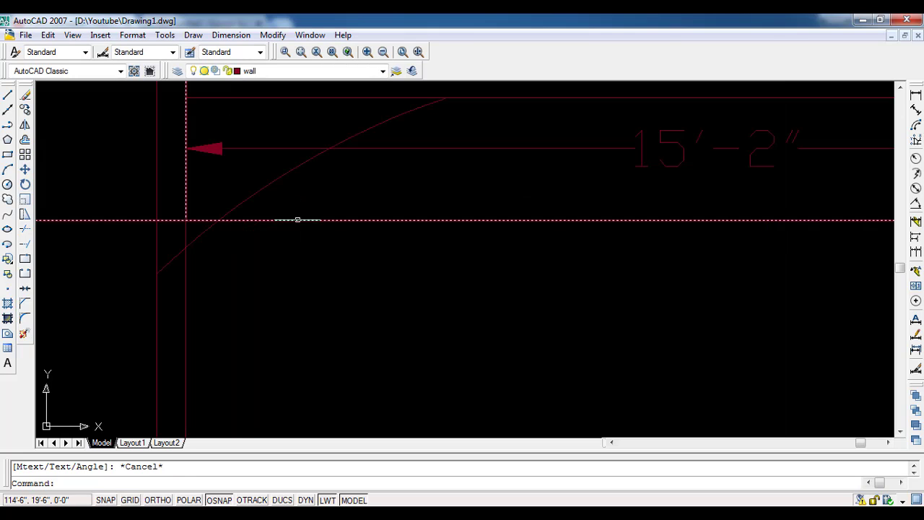
pyautogui.click(293, 197)
pyautogui.click(128, 174)
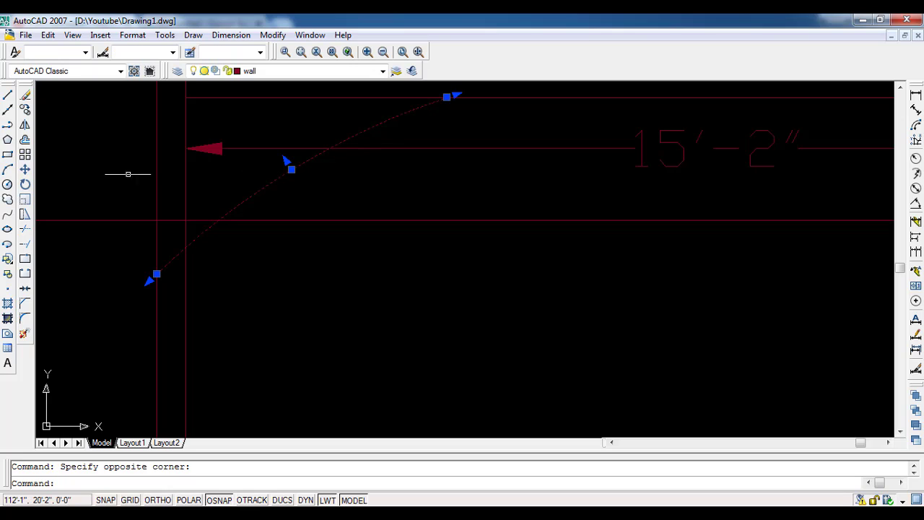
pyautogui.click(24, 171)
pyautogui.scroll(-2, 381, 194)
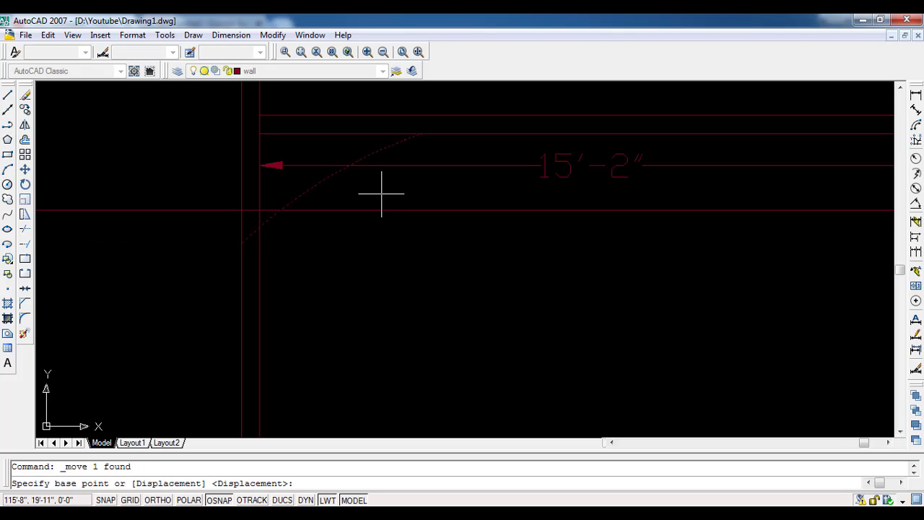
pyautogui.click(240, 243)
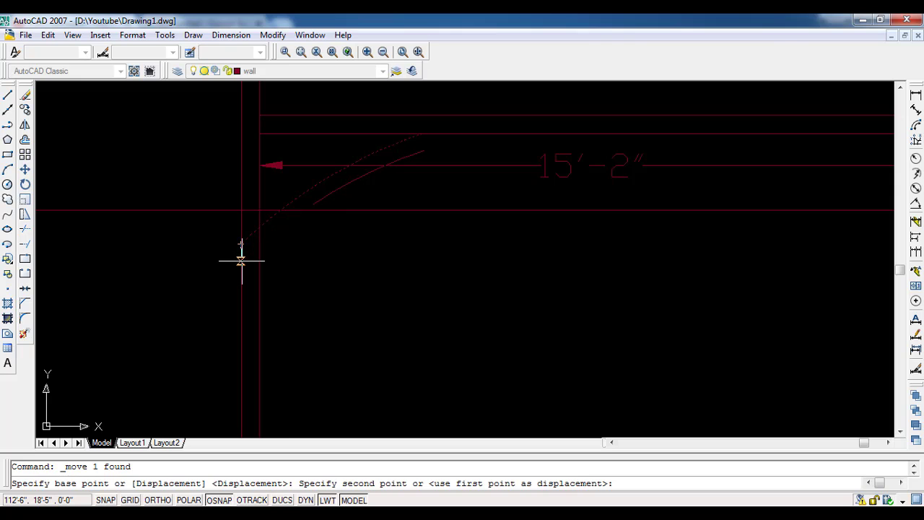
pyautogui.click(241, 261)
pyautogui.press('Escape')
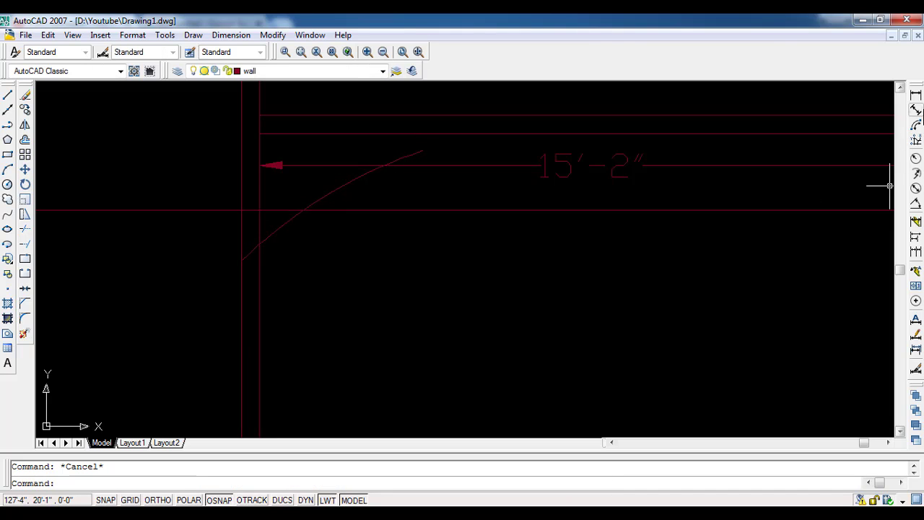
# - Attempt another aligned dimension from the wall corner to the arc and cancel it
pyautogui.click(916, 110)
pyautogui.moveTo(280, 115); pyautogui.dragTo(249, 164, button='middle')
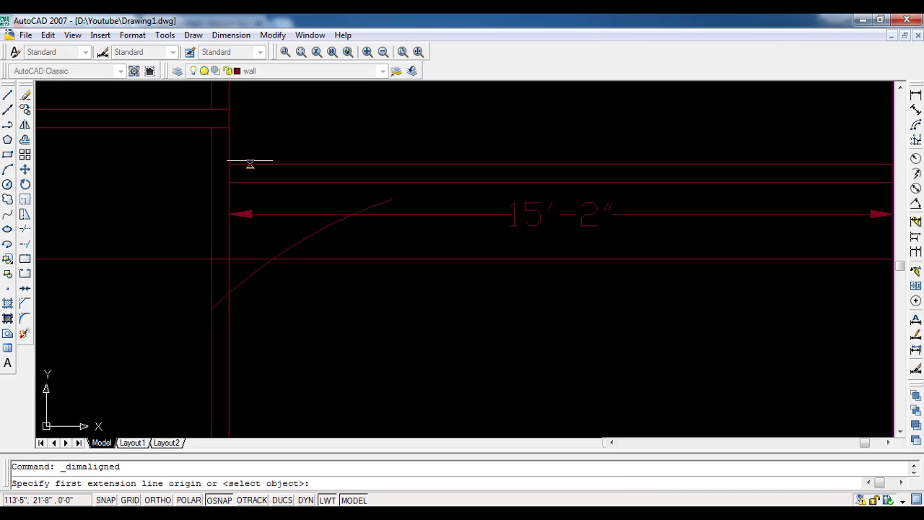
pyautogui.click(228, 128)
pyautogui.click(294, 244)
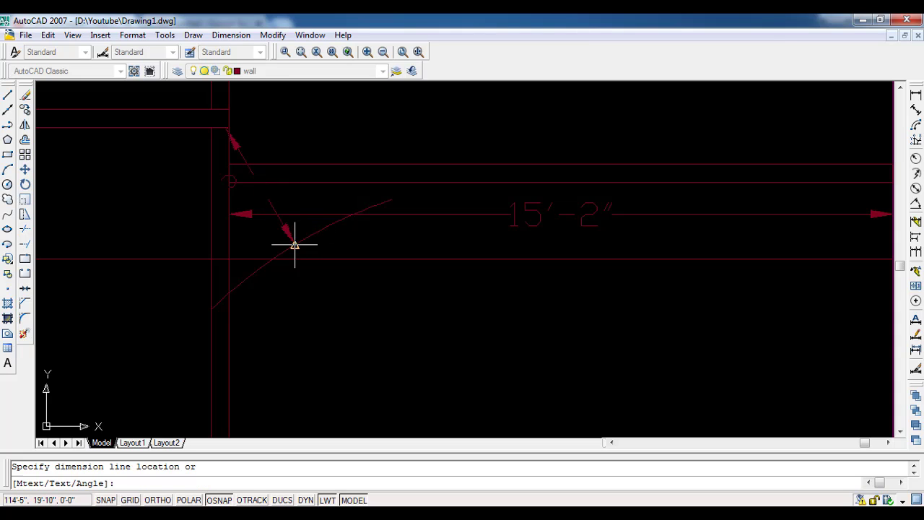
pyautogui.press('Escape')
pyautogui.scroll(3, 395, 209)
# - Drag the arc's midpoint grip to stretch its curve up to the top wall line
pyautogui.moveTo(397, 210); pyautogui.dragTo(392, 200)
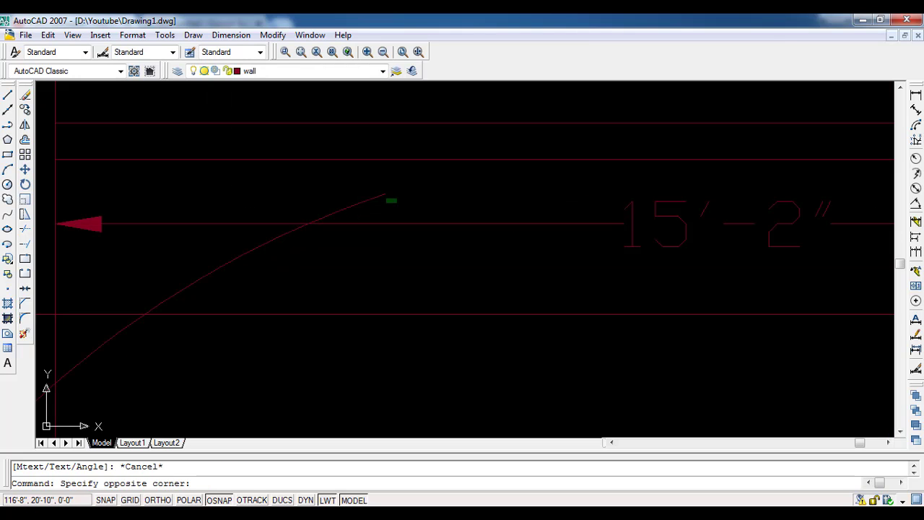
pyautogui.click(385, 192)
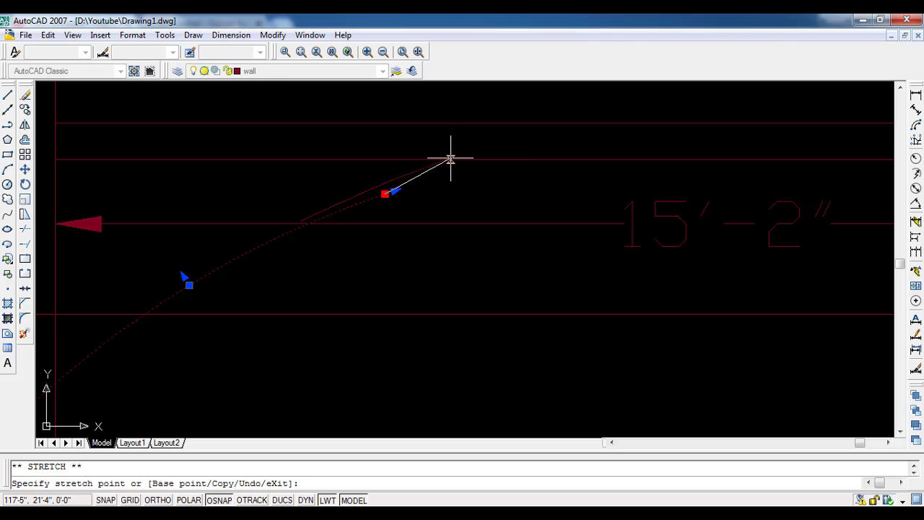
pyautogui.click(543, 123)
pyautogui.scroll(-3, 484, 200)
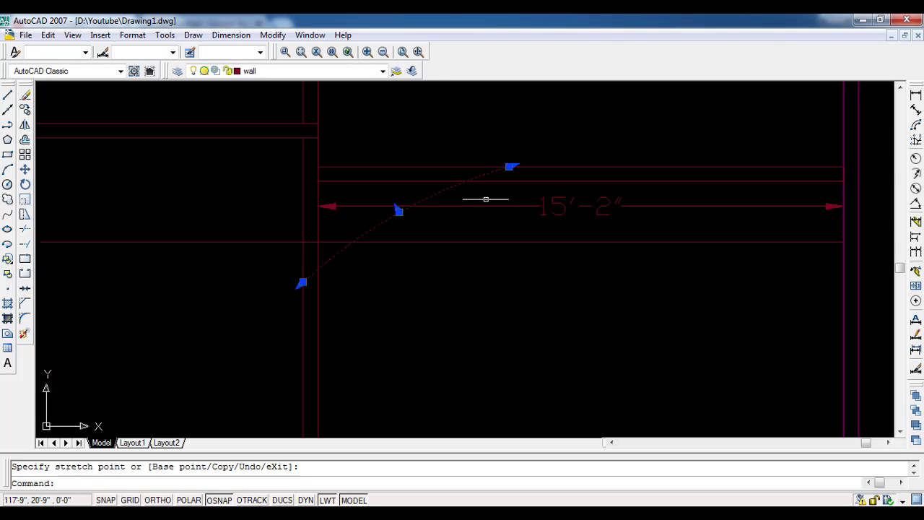
pyautogui.press('Escape')
pyautogui.moveTo(356, 296); pyautogui.dragTo(348, 288, button='middle')
pyautogui.scroll(3, 348, 288)
pyautogui.click(331, 245)
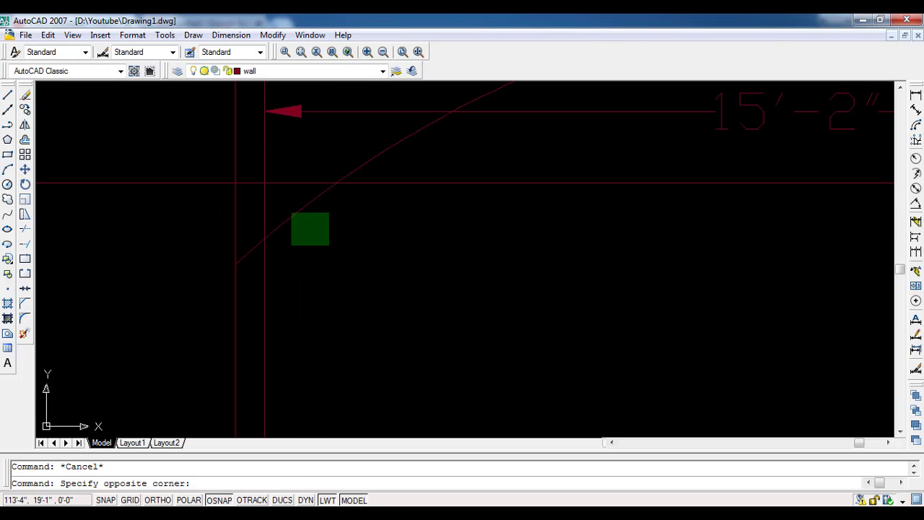
pyautogui.click(280, 201)
pyautogui.click(25, 108)
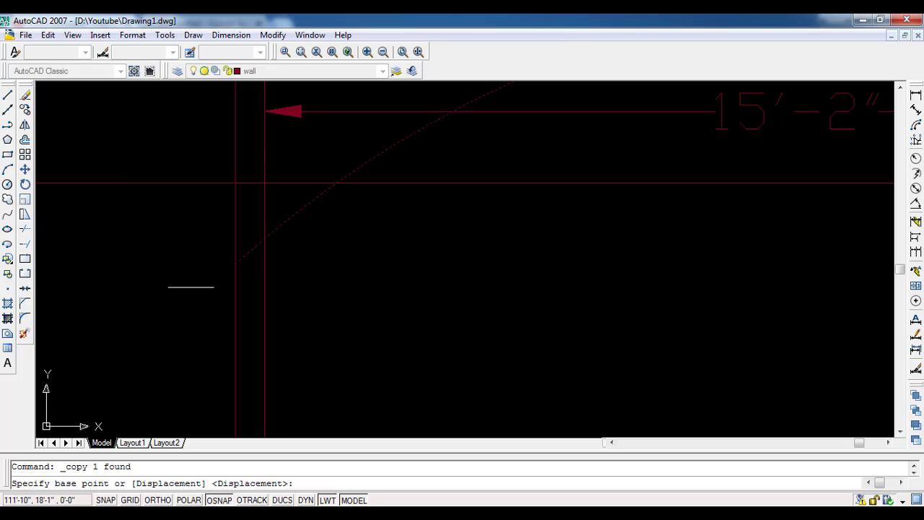
pyautogui.click(235, 265)
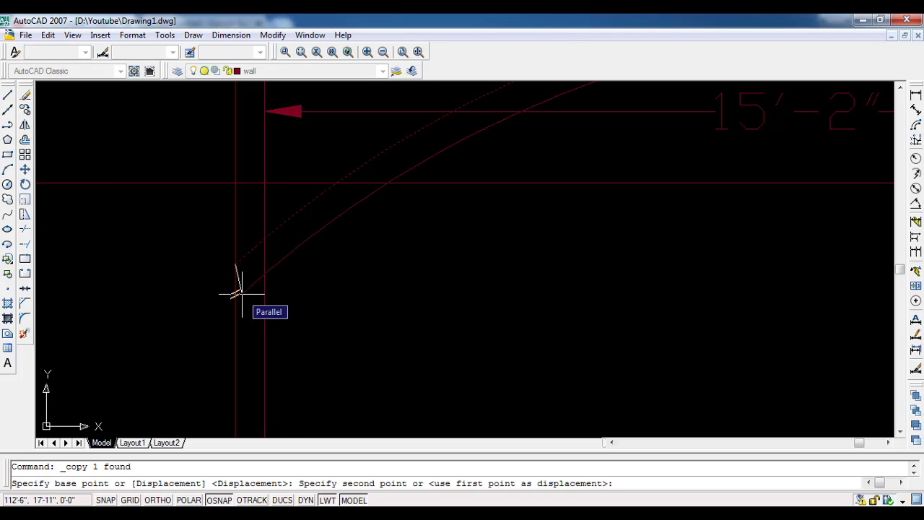
pyautogui.write('5')
pyautogui.press('Return')
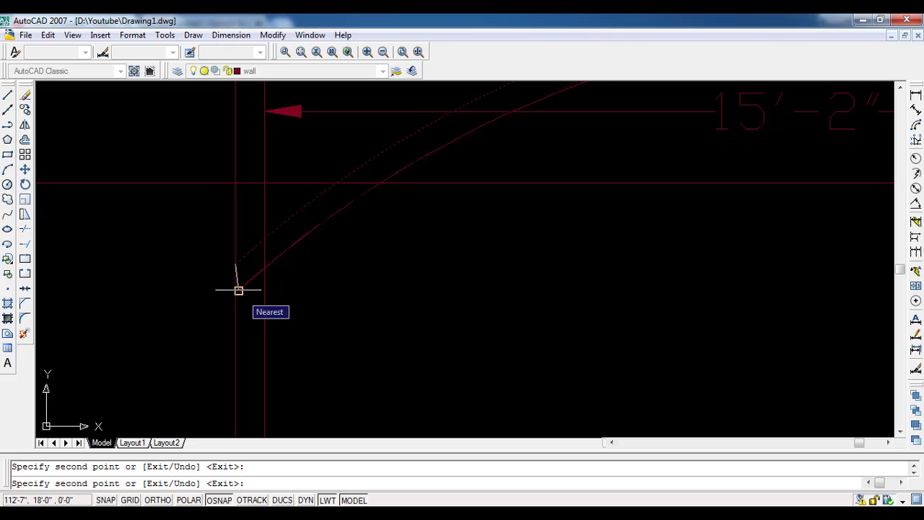
pyautogui.press('Escape')
pyautogui.scroll(-3, 262, 378)
pyautogui.scroll(3, 392, 258)
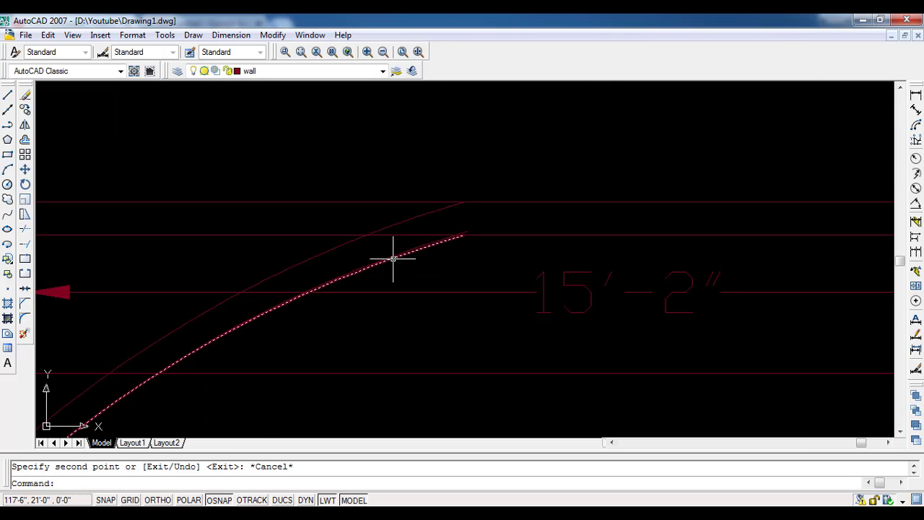
pyautogui.scroll(2, 405, 266)
pyautogui.scroll(3, 397, 264)
pyautogui.click(380, 250)
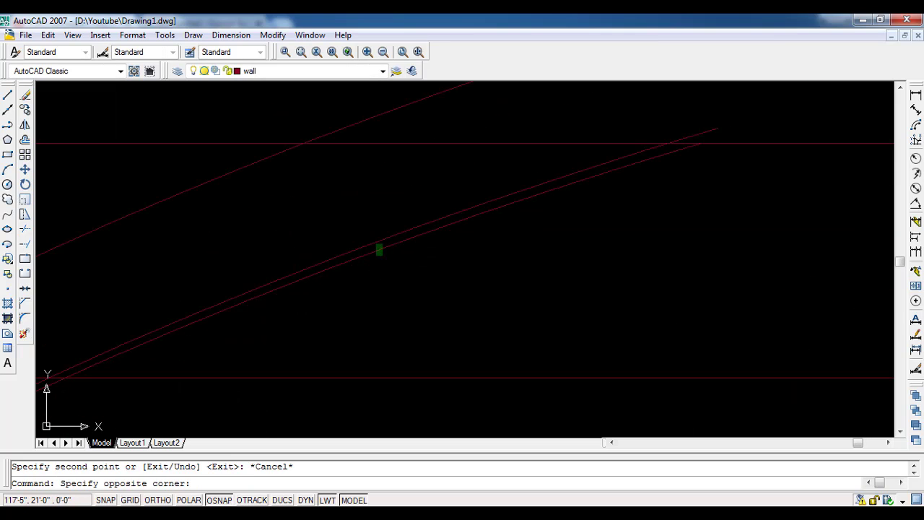
pyautogui.click(379, 250)
pyautogui.press('Escape')
pyautogui.click(387, 261)
pyautogui.click(377, 247)
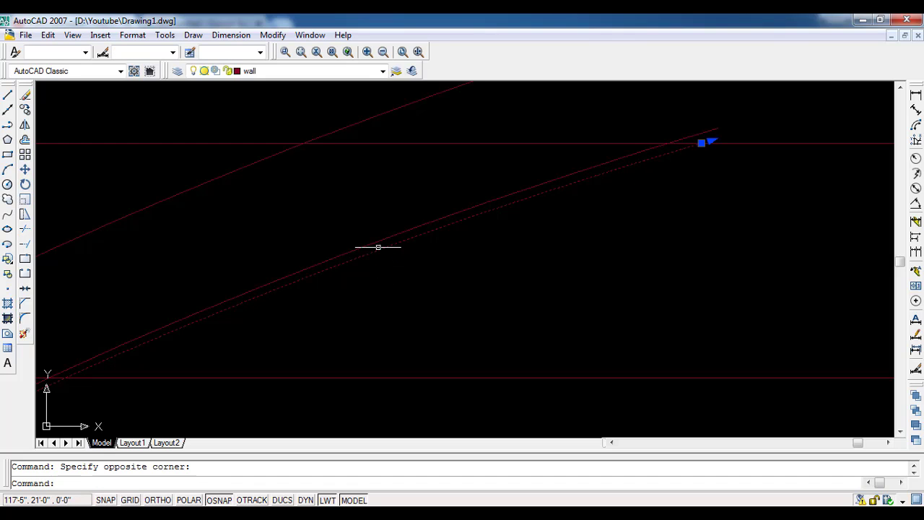
pyautogui.scroll(-2, 397, 320)
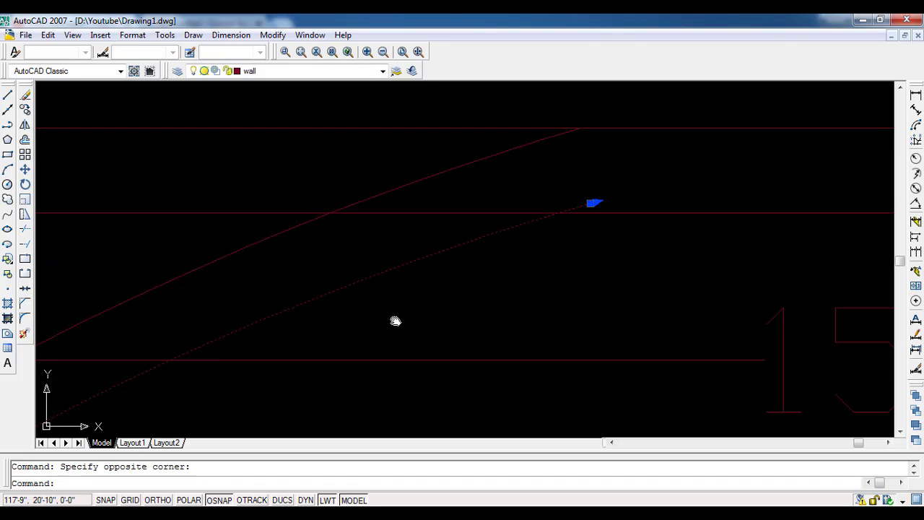
pyautogui.scroll(-1, 568, 230)
pyautogui.click(423, 229)
pyautogui.scroll(2, 516, 200)
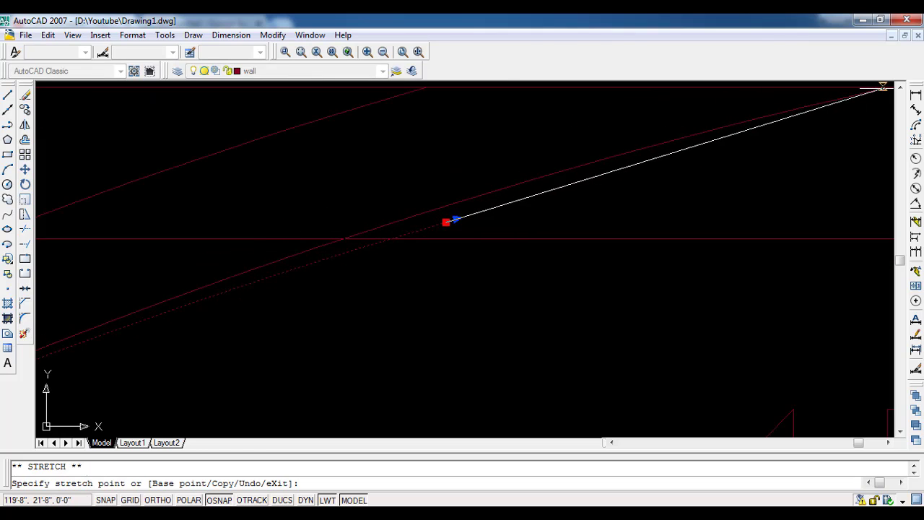
pyautogui.press('Escape')
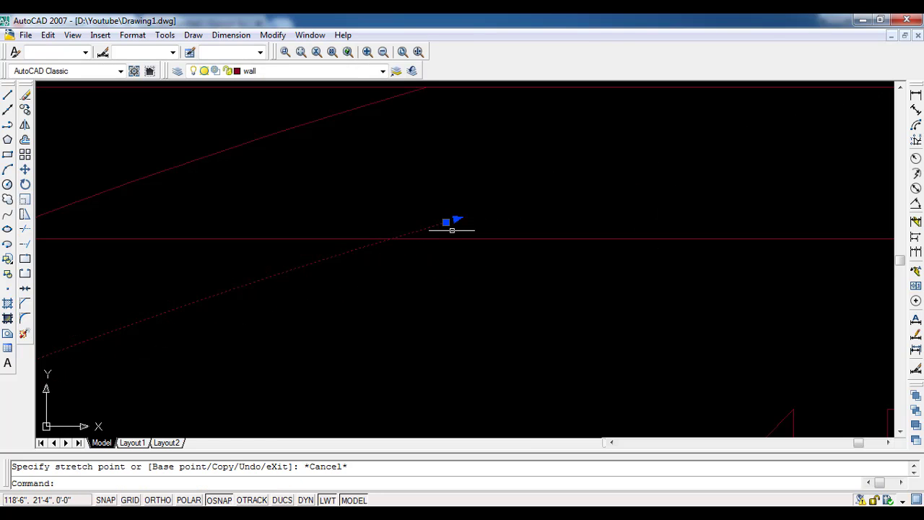
pyautogui.click(445, 222)
pyautogui.press('Escape')
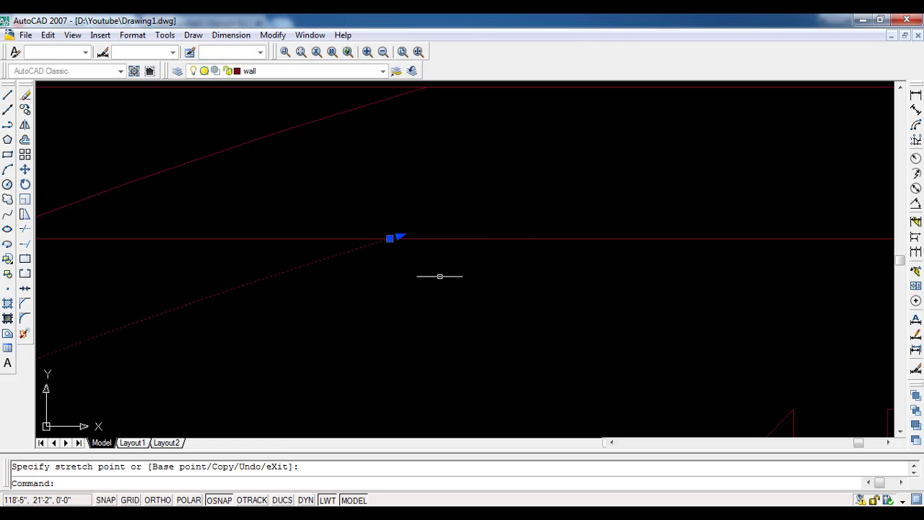
pyautogui.scroll(3, 490, 280)
pyautogui.scroll(-2, 489, 280)
pyautogui.scroll(-1, 417, 316)
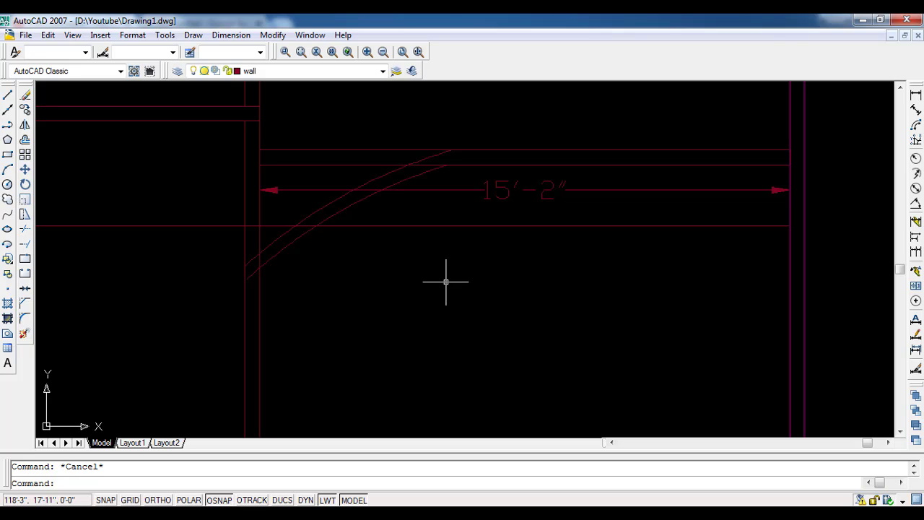
# - Trim the overlapping wall lines where the arc wall meets the straight walls, using crossing windows
pyautogui.scroll(-4, 310, 210)
pyautogui.scroll(4, 330, 194)
pyautogui.scroll(2, 355, 195)
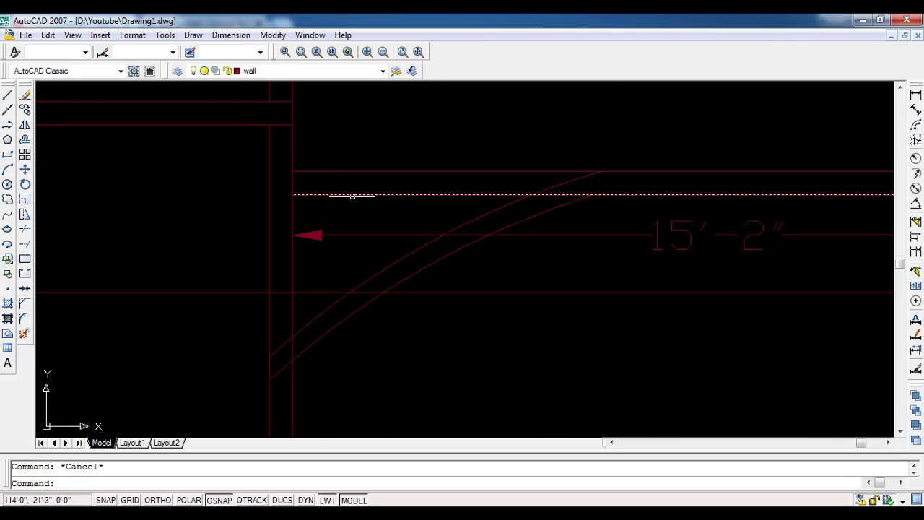
pyautogui.write('t')
pyautogui.press('Return')
pyautogui.press('Return')
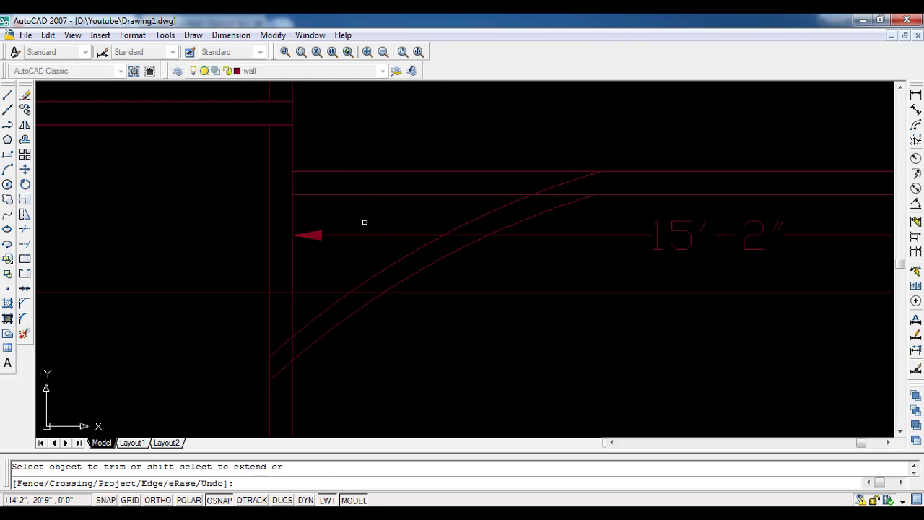
pyautogui.click(363, 214)
pyautogui.click(268, 161)
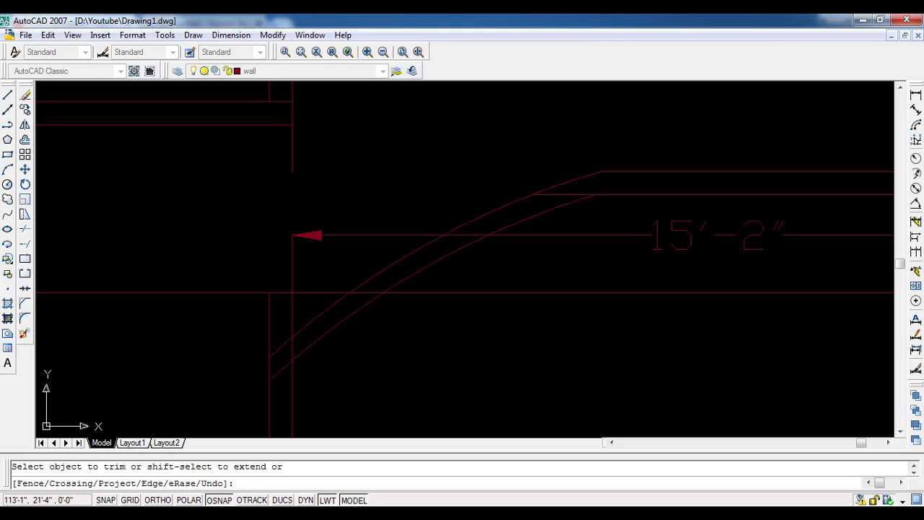
pyautogui.scroll(1, 276, 309)
pyautogui.scroll(1, 261, 225)
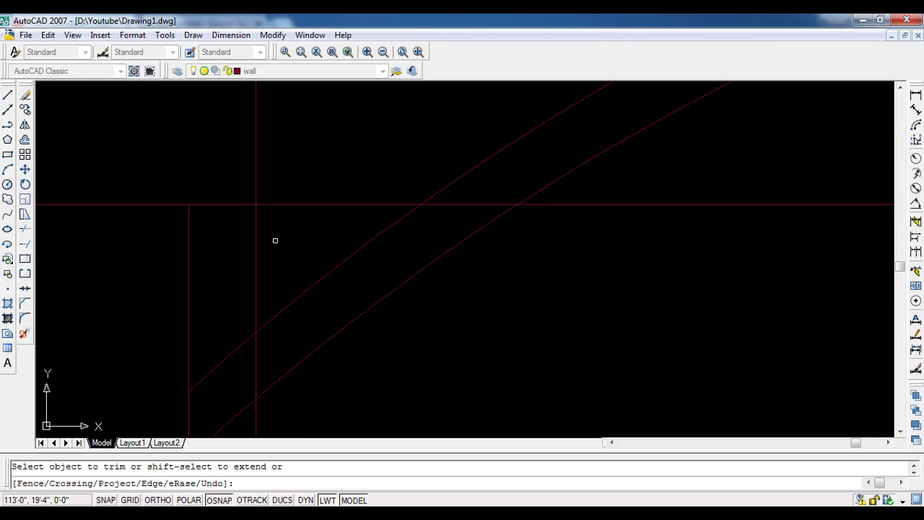
pyautogui.click(268, 256)
pyautogui.click(134, 214)
pyautogui.press('Escape')
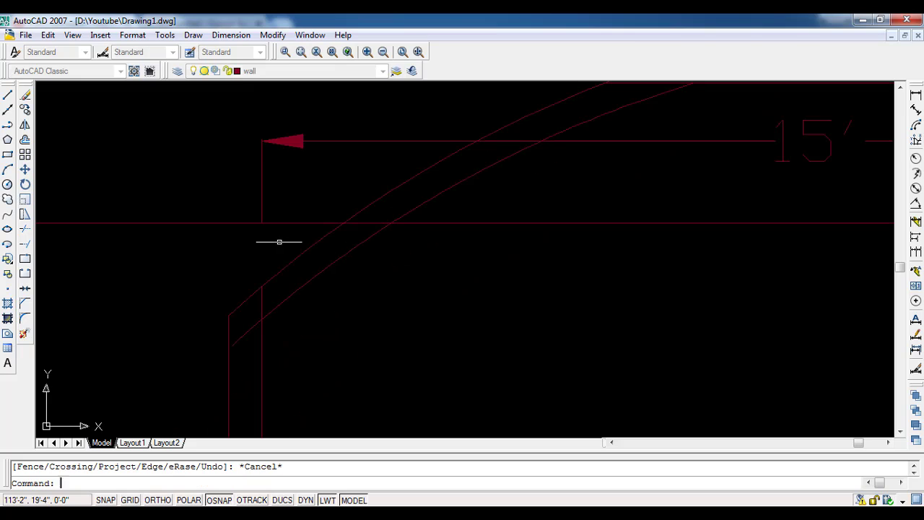
# - Erase the two leftover wall pieces and the short vertical wall line
pyautogui.click(280, 238)
pyautogui.click(224, 140)
pyautogui.press('Delete')
pyautogui.scroll(-2, 239, 227)
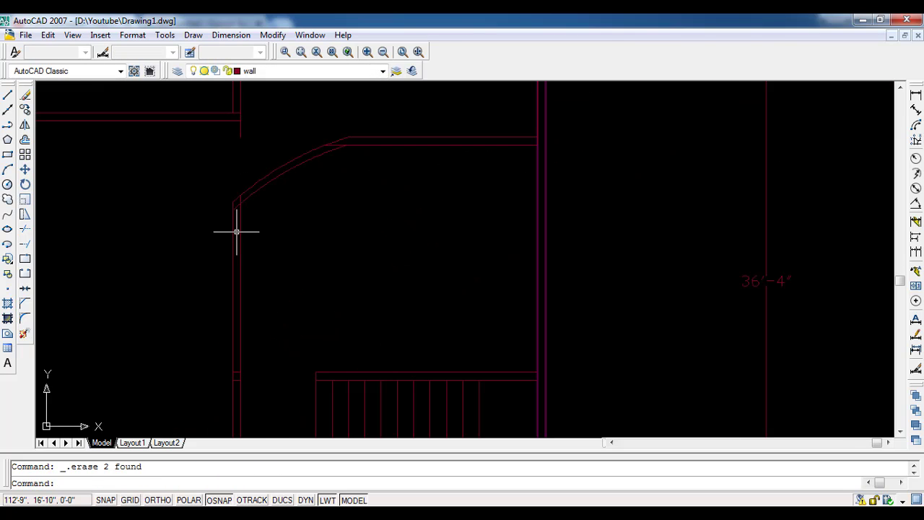
pyautogui.scroll(-2, 303, 179)
pyautogui.scroll(3, 140, 171)
pyautogui.scroll(3, 325, 265)
pyautogui.click(253, 235)
pyautogui.click(190, 210)
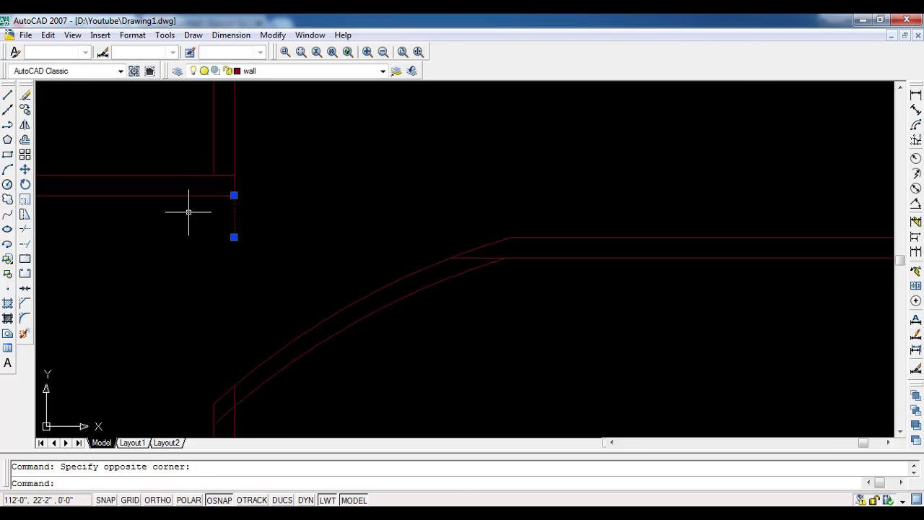
pyautogui.press('Delete')
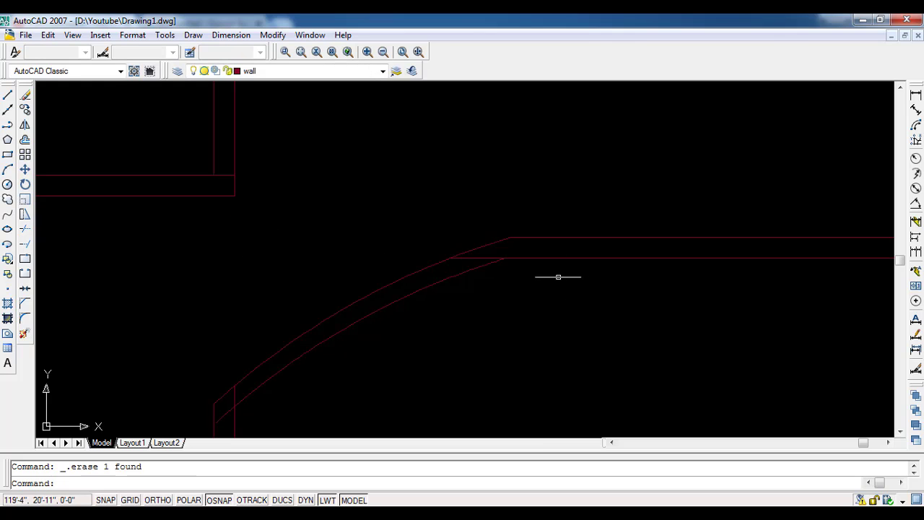
# - Grip-stretch the lower horizontal wall line to reach the arc's endpoint
pyautogui.scroll(3, 534, 269)
pyautogui.click(432, 251)
pyautogui.click(393, 249)
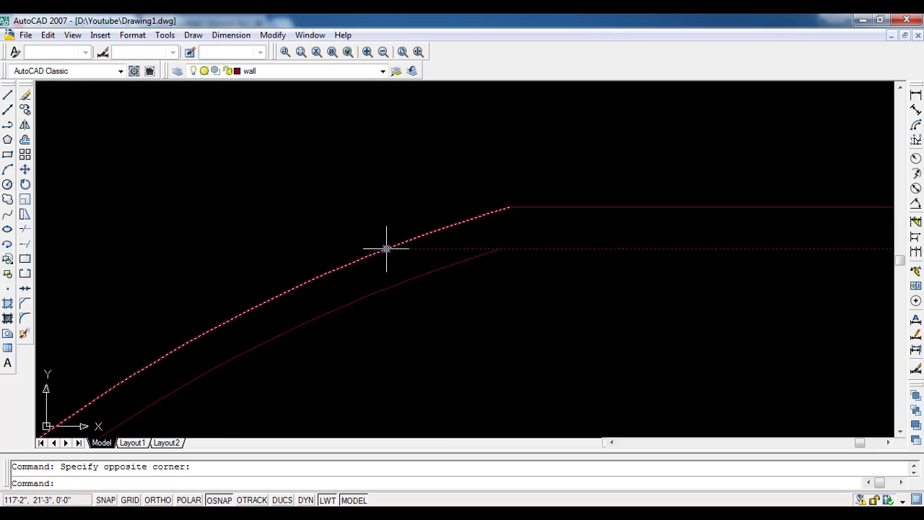
pyautogui.click(387, 249)
pyautogui.click(498, 249)
pyautogui.scroll(-3, 414, 309)
pyautogui.moveTo(413, 309); pyautogui.dragTo(452, 248, button='middle')
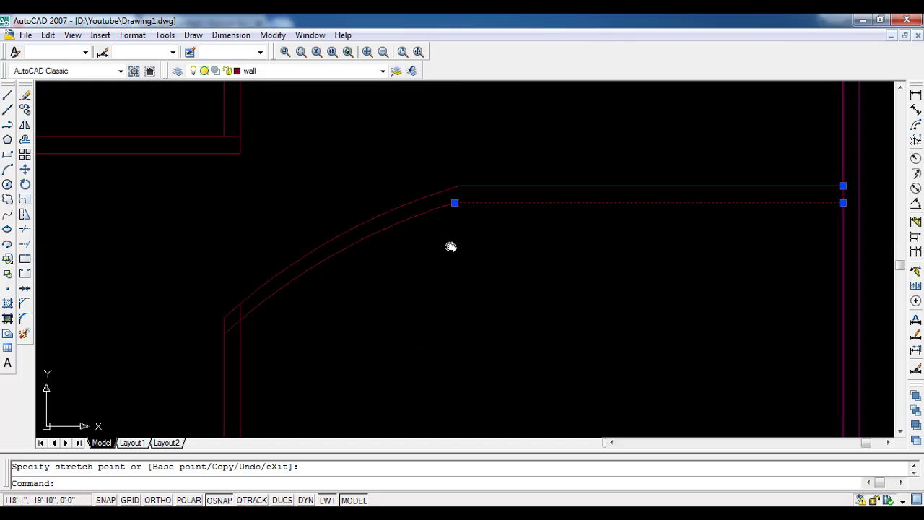
pyautogui.press('Escape')
pyautogui.scroll(3, 247, 289)
# - Shorten the vertical wall line to meet the angled wall, then check the lower angled line
pyautogui.click(253, 274)
pyautogui.click(238, 272)
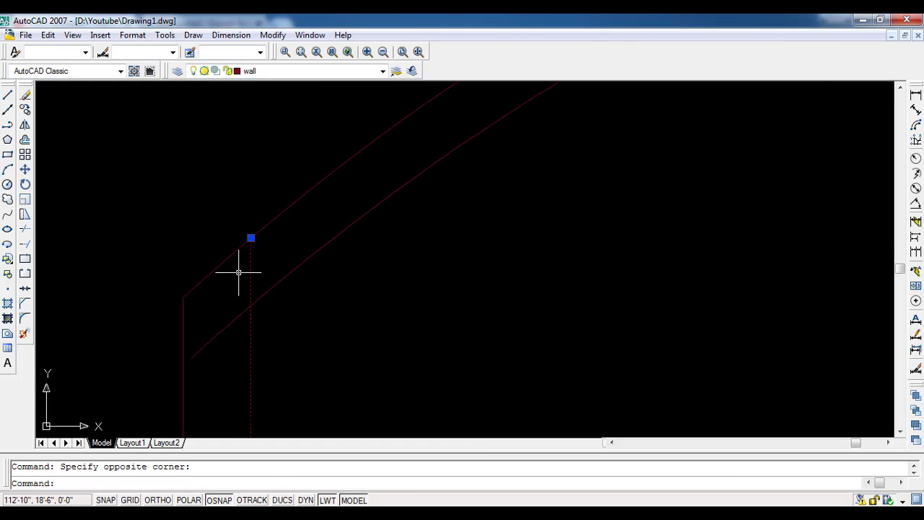
pyautogui.click(250, 237)
pyautogui.click(251, 305)
pyautogui.click(206, 357)
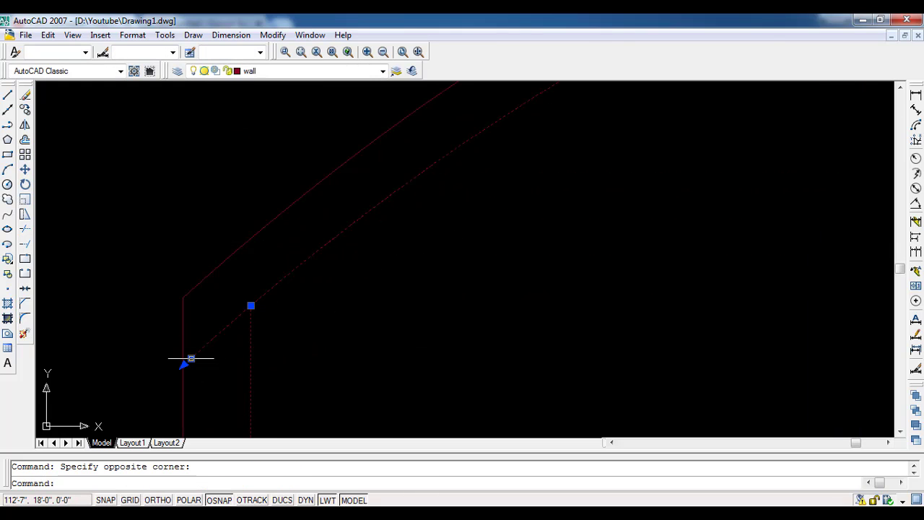
pyautogui.click(190, 361)
pyautogui.click(190, 359)
pyautogui.press('Escape')
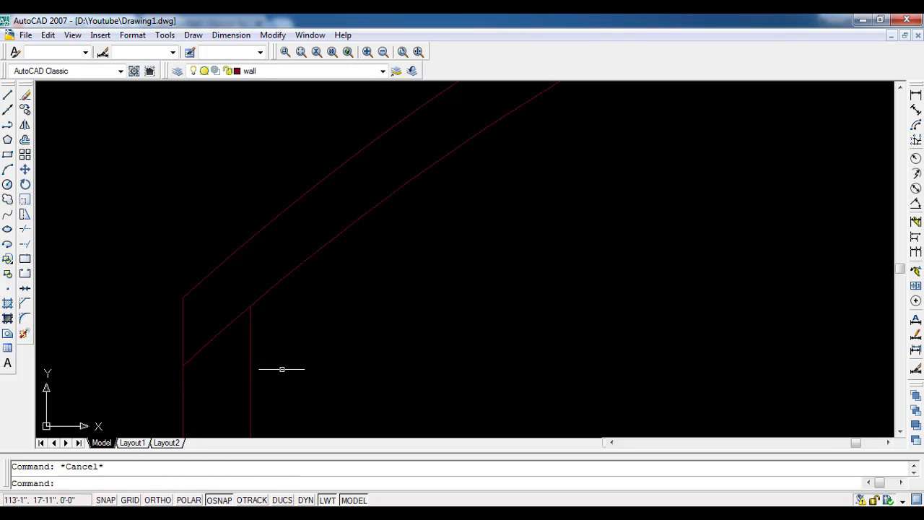
pyautogui.scroll(-3, 281, 368)
pyautogui.moveTo(337, 358); pyautogui.dragTo(268, 289, button='middle')
pyautogui.scroll(-2, 268, 289)
pyautogui.moveTo(320, 304); pyautogui.dragTo(350, 243, button='middle')
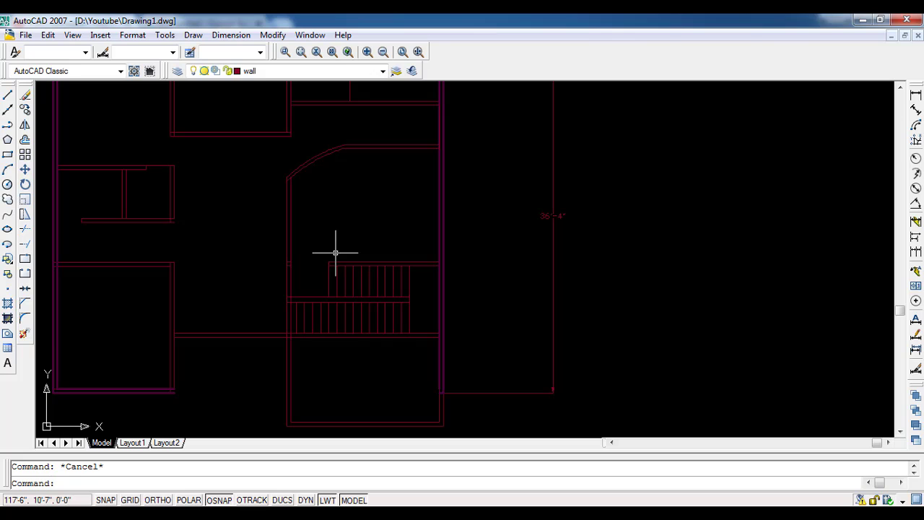
pyautogui.scroll(3, 353, 235)
pyautogui.scroll(-1, 425, 310)
# - Add a 3'-1" aligned dimension from the wall corner to the arc wall
pyautogui.scroll(-2, 429, 300)
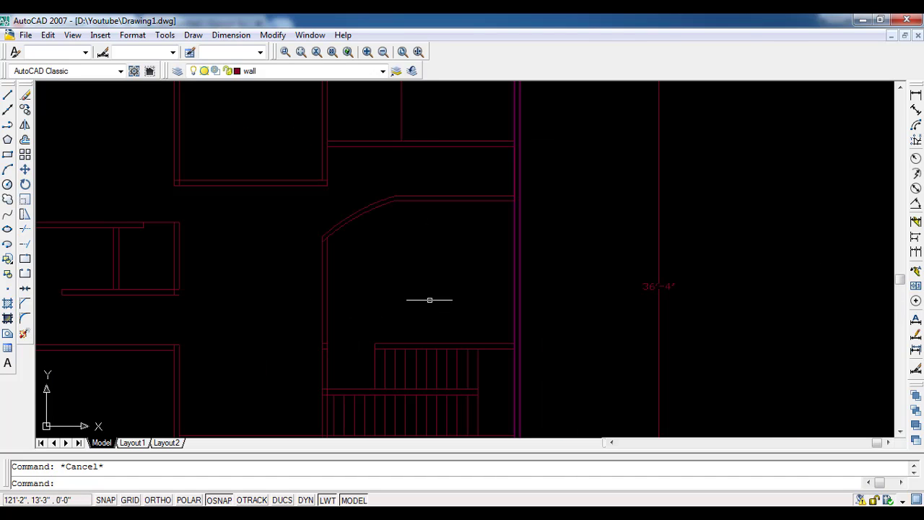
pyautogui.scroll(3, 338, 204)
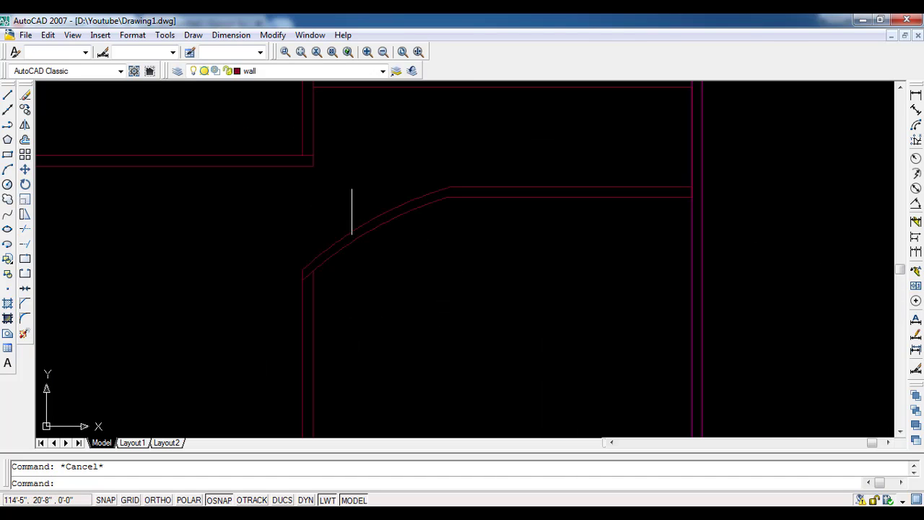
pyautogui.click(915, 107)
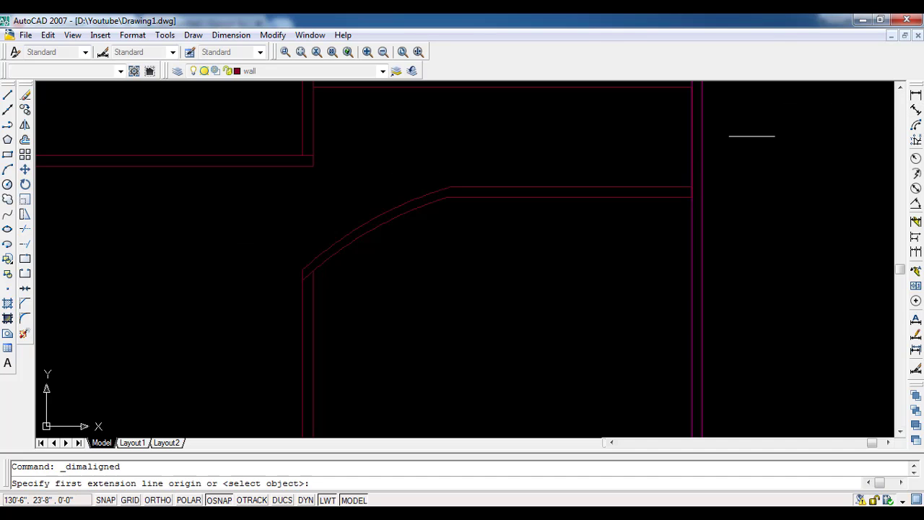
pyautogui.click(312, 166)
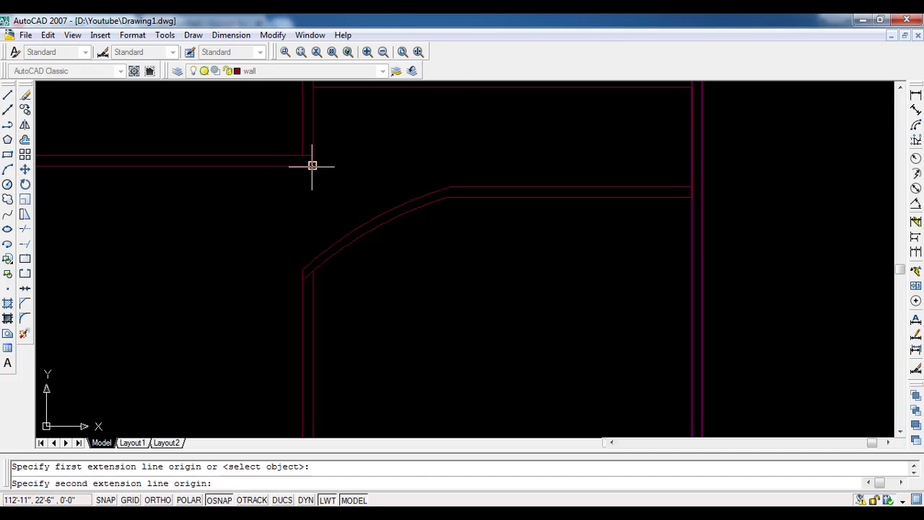
pyautogui.click(353, 229)
pyautogui.click(353, 229)
# - Place an 11'-7" linear dimension from the upper wall end to the stair's top edge
pyautogui.scroll(-2, 505, 262)
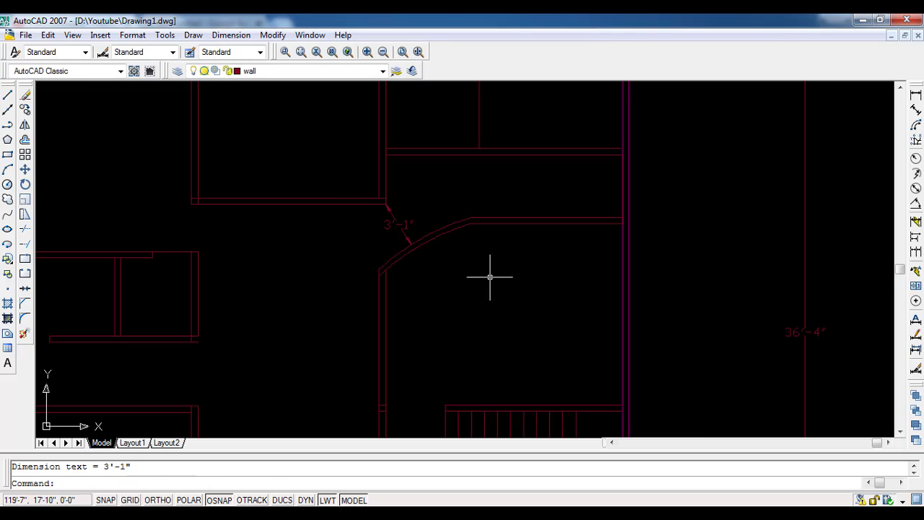
pyautogui.scroll(3, 488, 274)
pyautogui.scroll(-1, 415, 252)
pyautogui.scroll(-1, 426, 257)
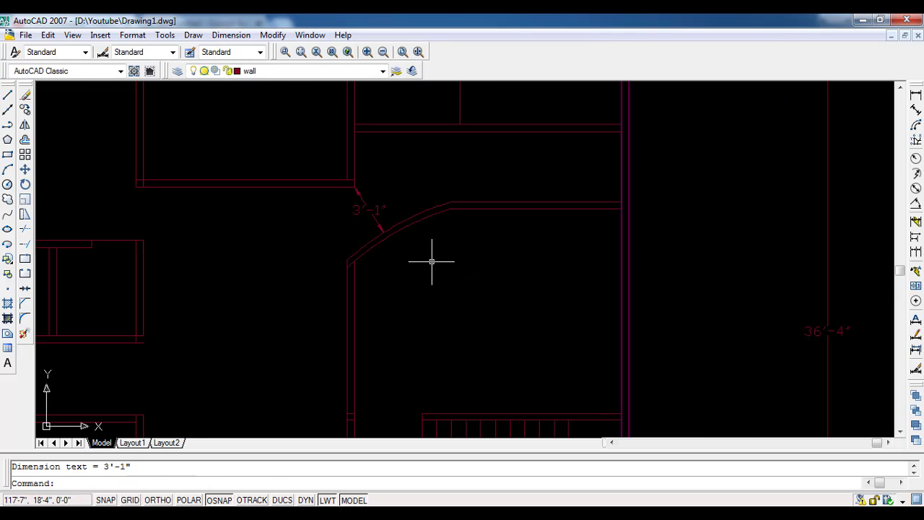
pyautogui.scroll(-2, 363, 339)
pyautogui.scroll(2, 360, 289)
pyautogui.moveTo(319, 159); pyautogui.dragTo(406, 231, button='middle')
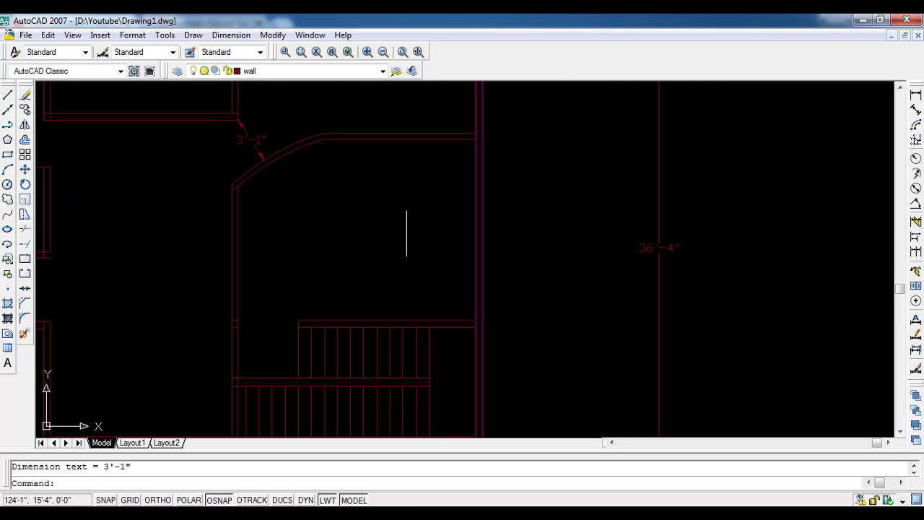
pyautogui.click(915, 99)
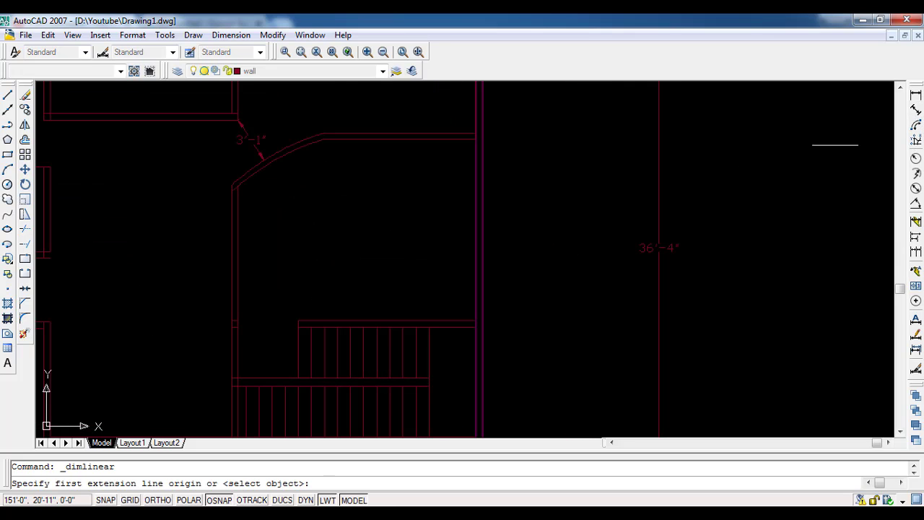
pyautogui.click(476, 139)
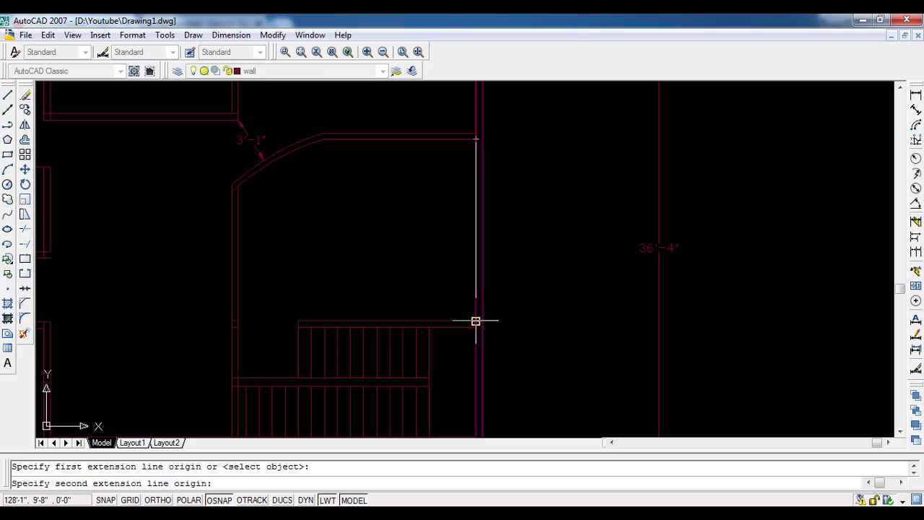
pyautogui.click(475, 321)
pyautogui.click(449, 299)
# - Abandon the unfinished width dimension and delete the 11'-7" dimension
pyautogui.press('space')
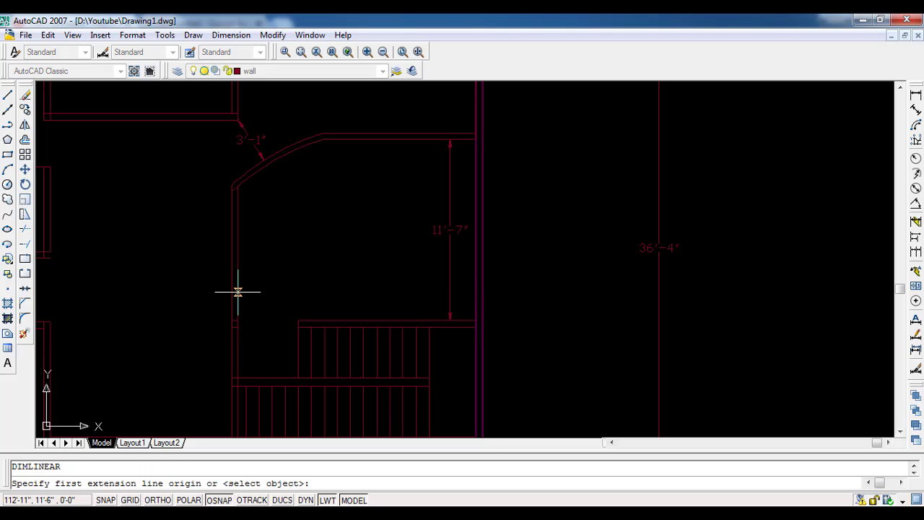
pyautogui.click(237, 292)
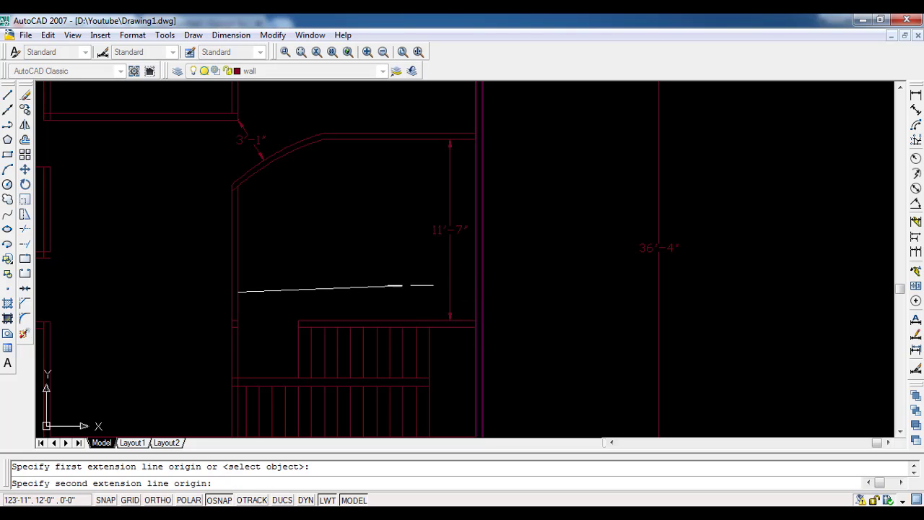
pyautogui.click(475, 292)
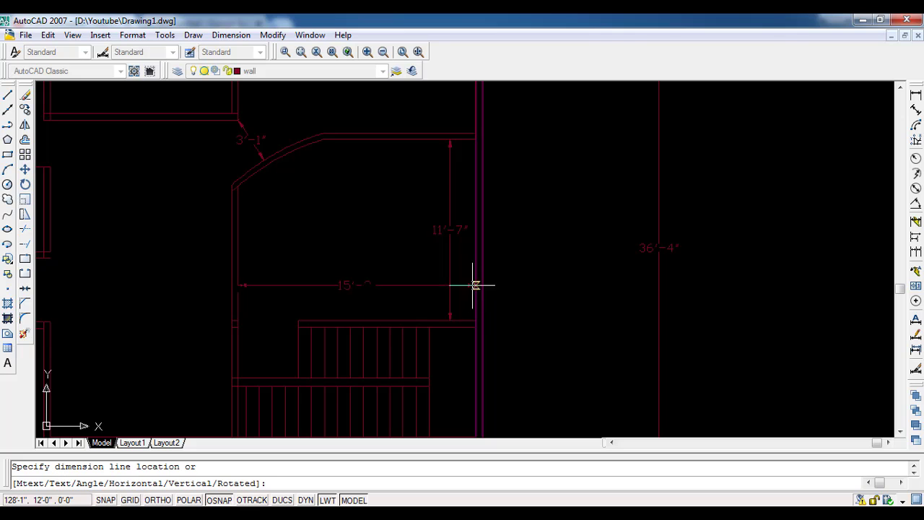
pyautogui.press('Escape')
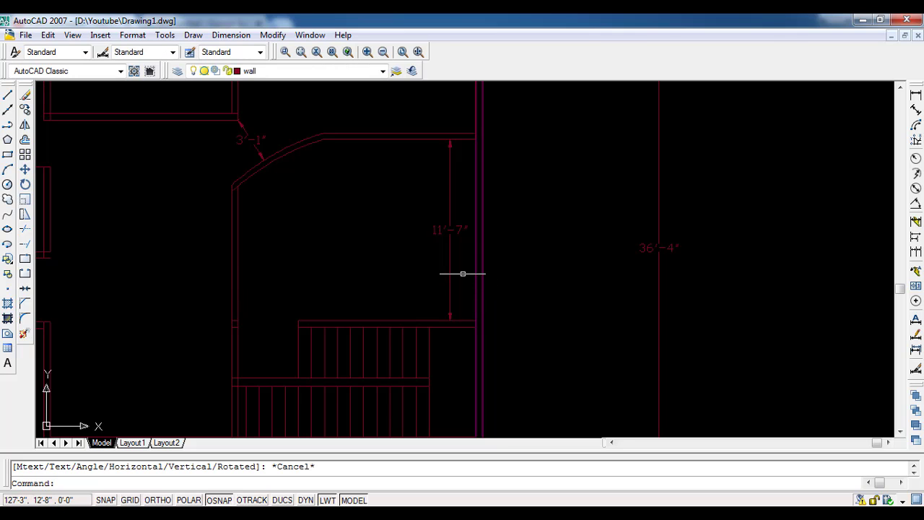
pyautogui.click(474, 273)
pyautogui.click(431, 224)
pyautogui.press('Delete')
pyautogui.scroll(-4, 434, 234)
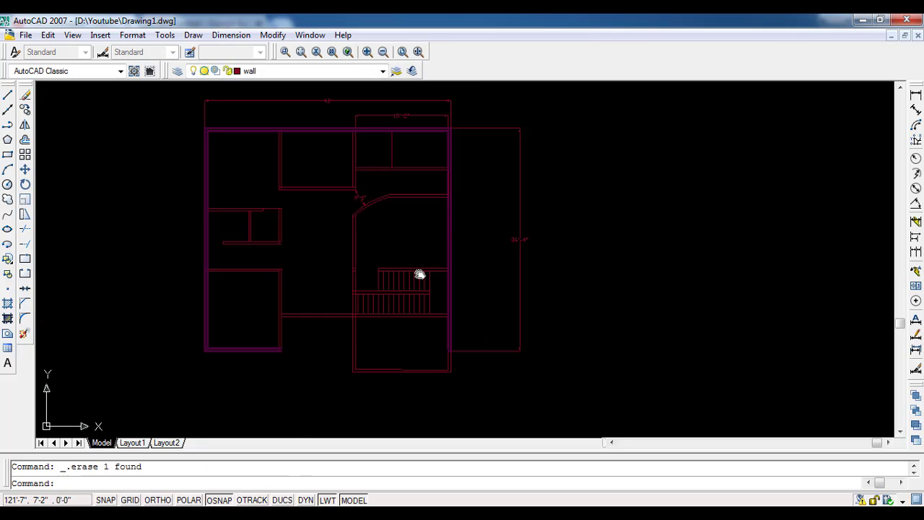
# - Draw a 3' straight vertical polyline with Ortho on, starting on the wall beside the stairs
pyautogui.moveTo(419, 274); pyautogui.dragTo(481, 227, button='middle')
pyautogui.scroll(2, 443, 213)
pyautogui.scroll(1, 423, 248)
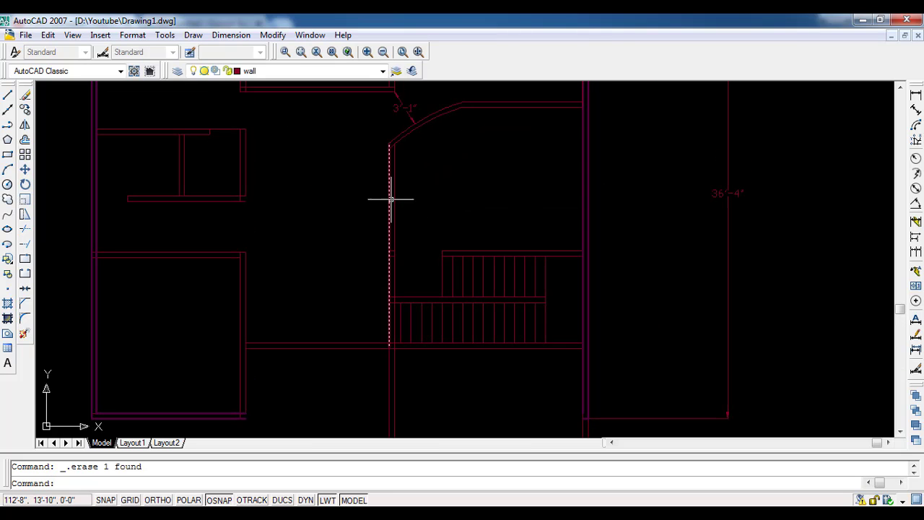
pyautogui.scroll(1, 425, 218)
pyautogui.scroll(1, 398, 247)
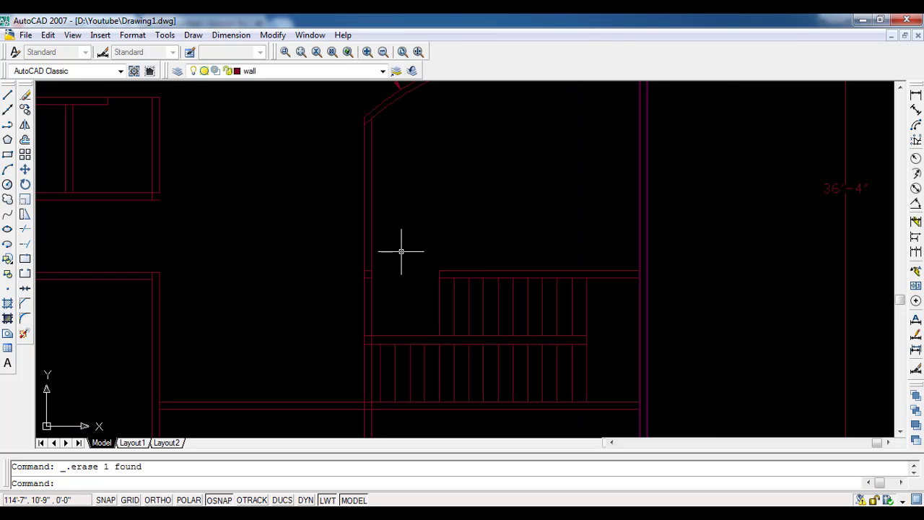
pyautogui.click(7, 124)
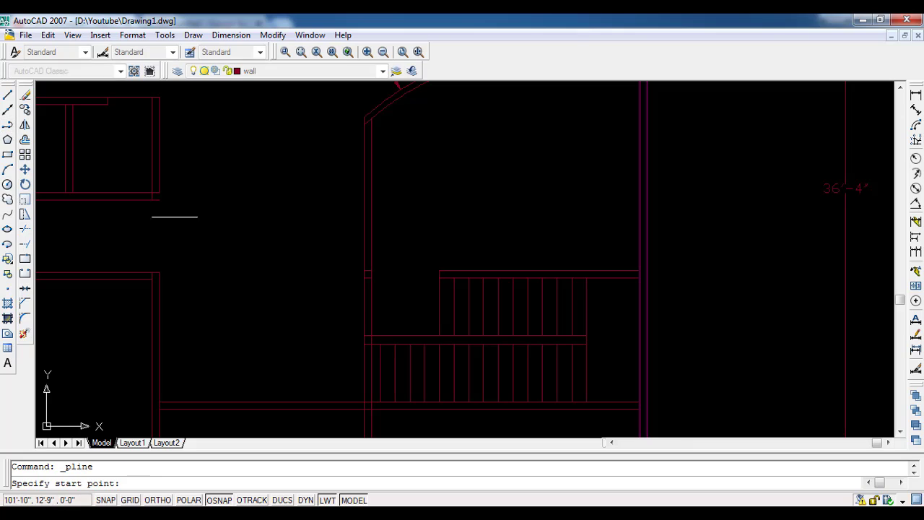
pyautogui.click(364, 270)
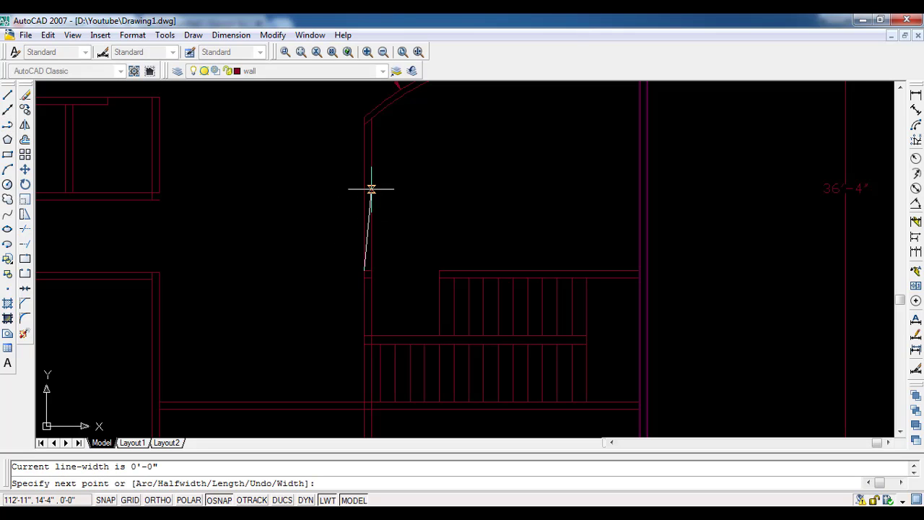
pyautogui.press('F8')
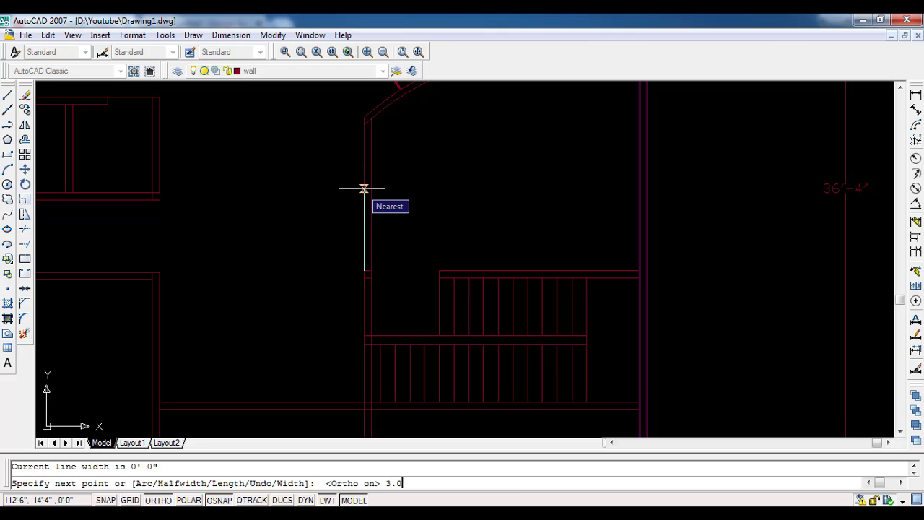
pyautogui.write("'")
pyautogui.press('Return')
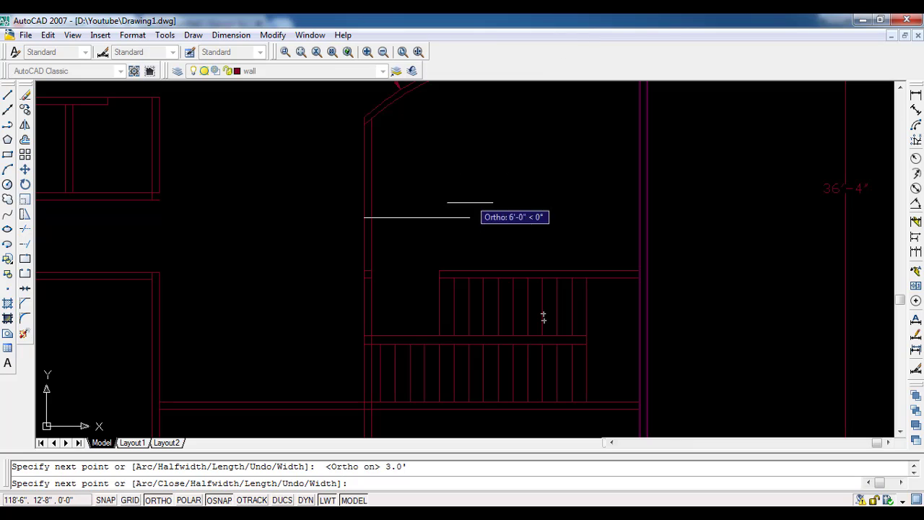
pyautogui.press('Escape')
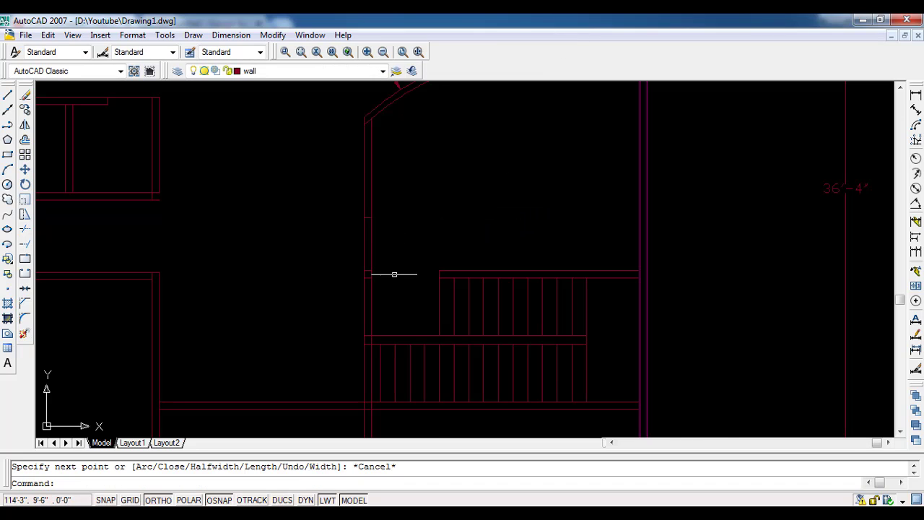
pyautogui.scroll(3, 387, 277)
pyautogui.write('tr')
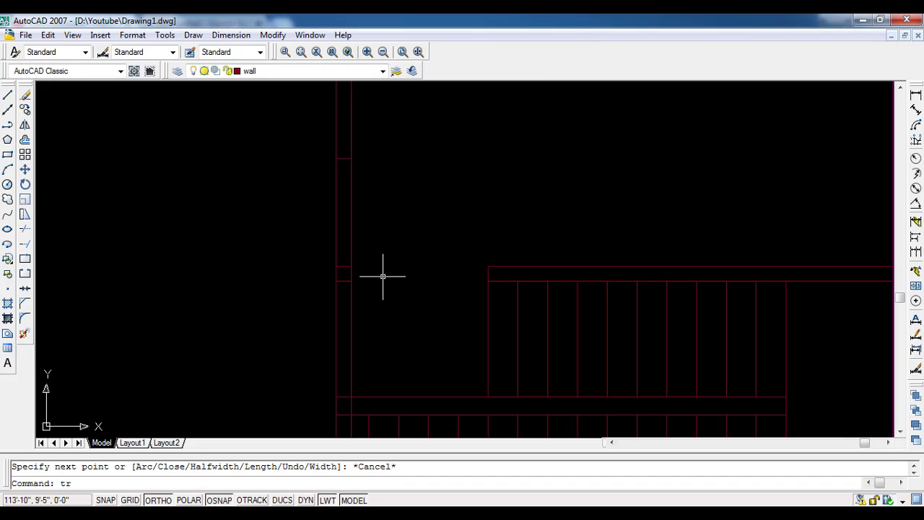
# - Trim the wall lines inside the door opening with a crossing window
pyautogui.press('Return')
pyautogui.press('Return')
pyautogui.click(377, 267)
pyautogui.click(336, 160)
pyautogui.scroll(-4, 377, 241)
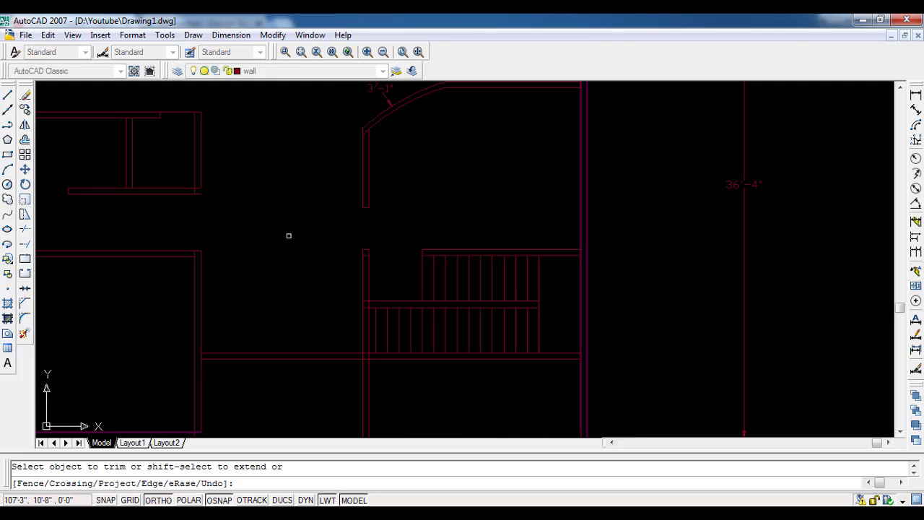
pyautogui.scroll(5, 347, 343)
pyautogui.write('tr')
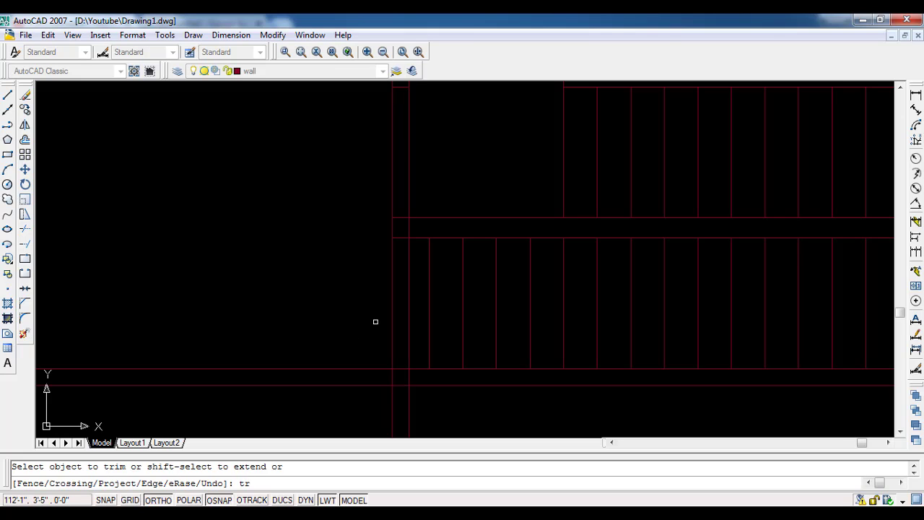
pyautogui.press('Return')
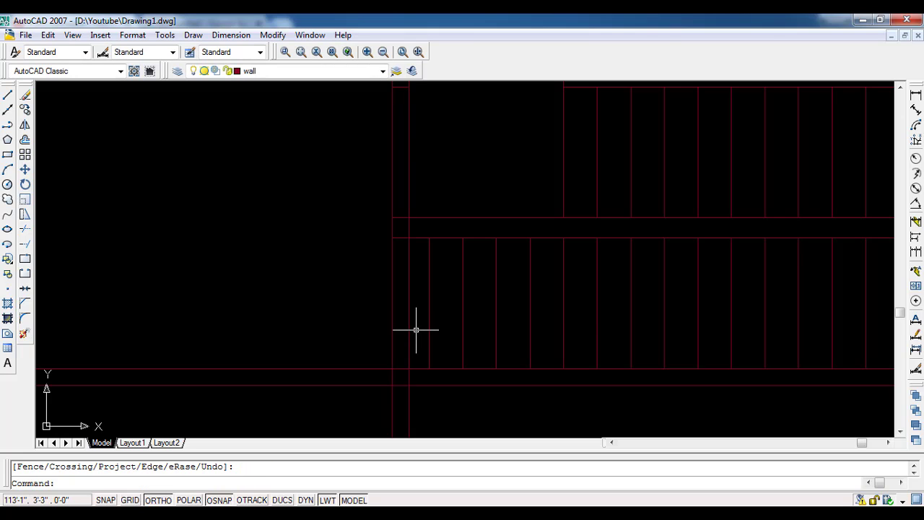
pyautogui.press('Escape')
# - Trim the remaining wall ends in the door gap with TR
pyautogui.write('tr')
pyautogui.press('Return')
pyautogui.press('Return')
pyautogui.click(415, 329)
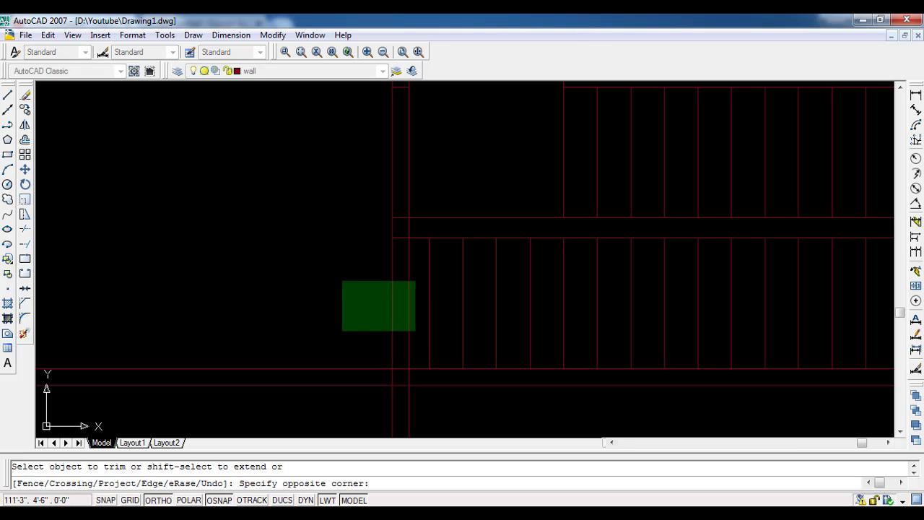
pyautogui.click(342, 281)
pyautogui.scroll(-4, 404, 313)
pyautogui.press('Escape')
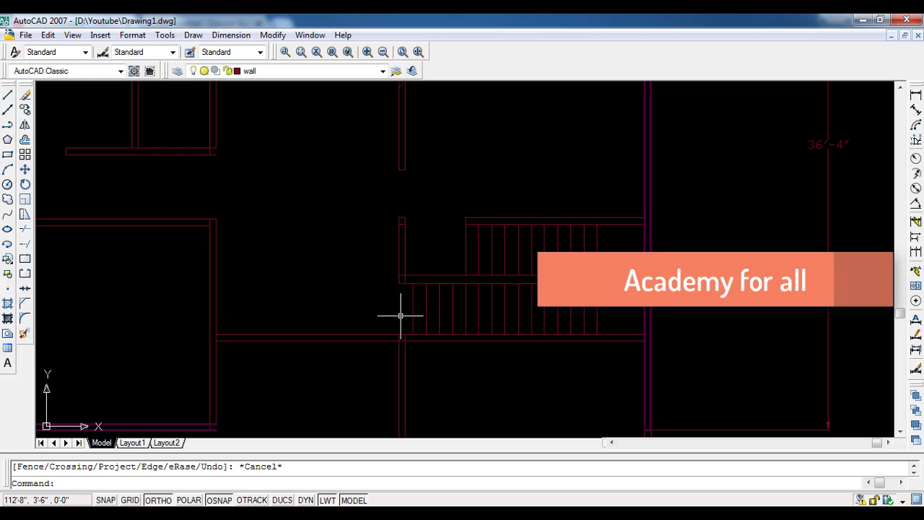
pyautogui.moveTo(458, 382)
pyautogui.mouseDown(button='middle')
pyautogui.moveTo(418, 186)
pyautogui.moveTo(416, 303)
pyautogui.mouseUp(button='middle')
pyautogui.scroll(-2, 421, 185)
pyautogui.scroll(1, 424, 199)
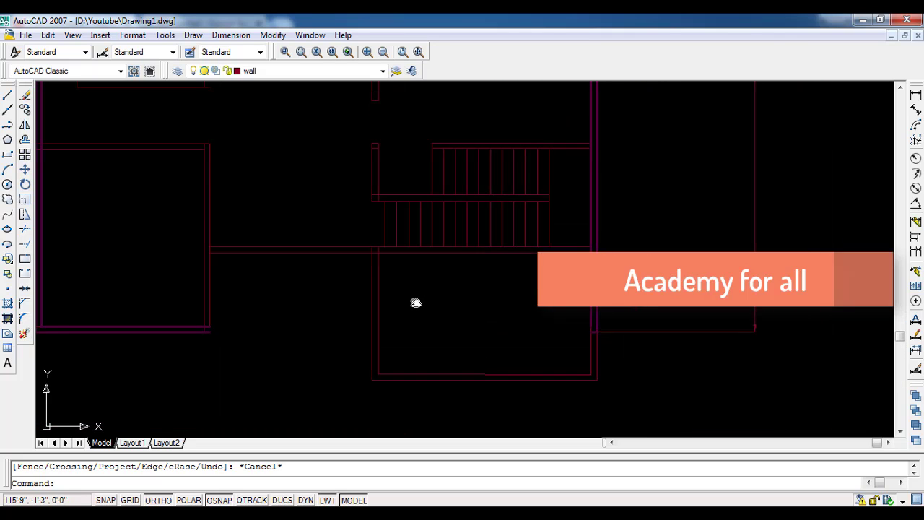
pyautogui.scroll(1, 411, 305)
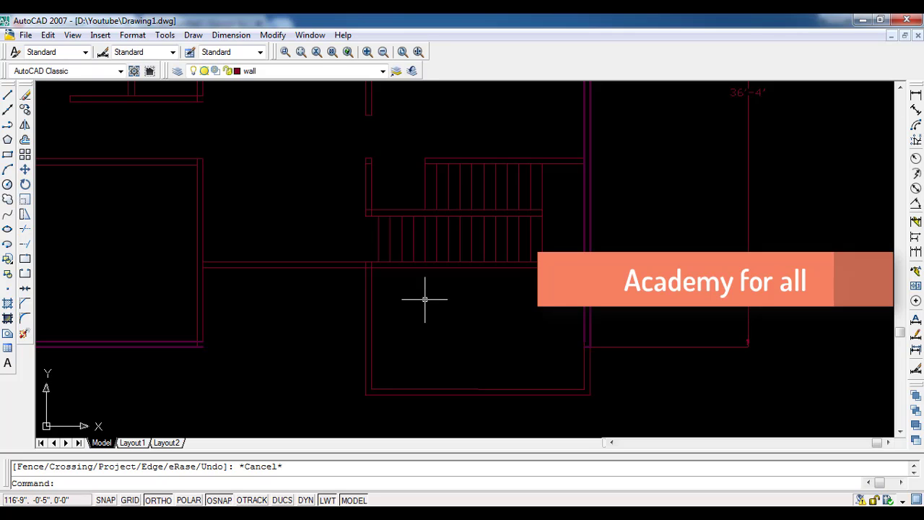
pyautogui.moveTo(305, 264); pyautogui.dragTo(306, 307, button='middle')
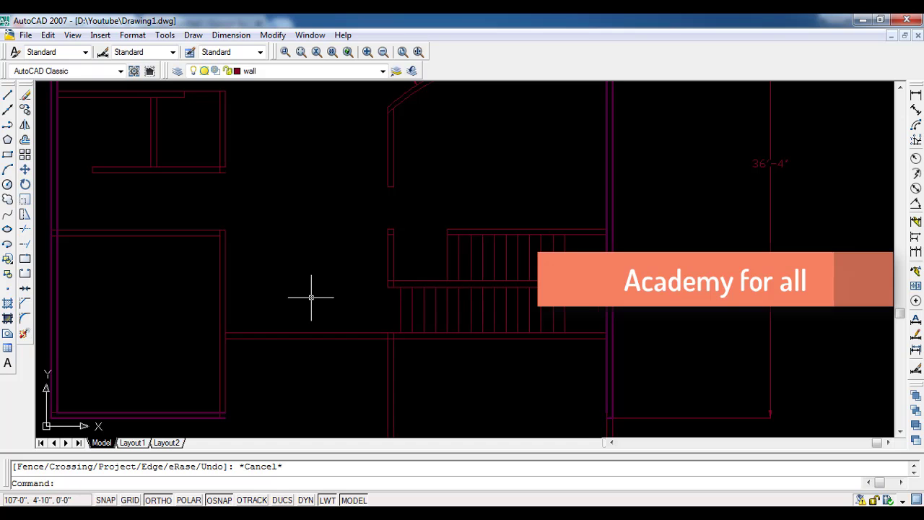
pyautogui.scroll(-2, 310, 292)
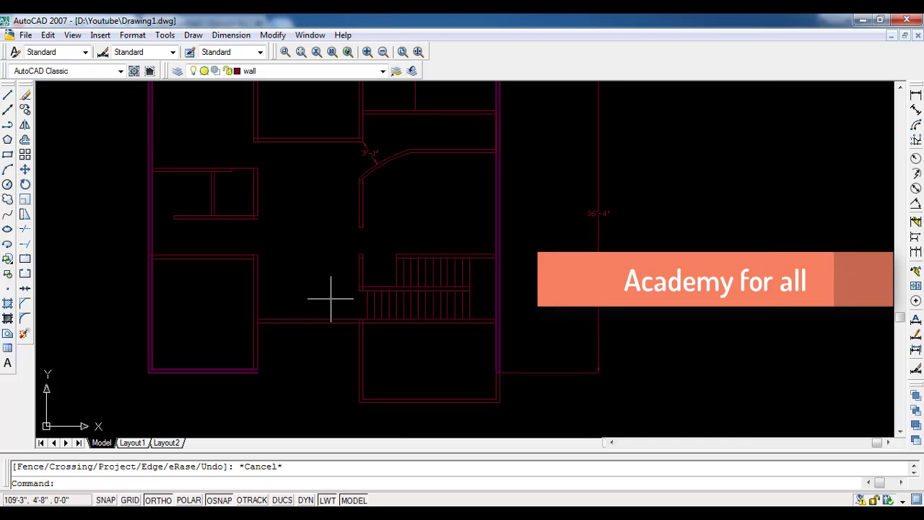
pyautogui.moveTo(299, 248)
pyautogui.mouseDown(button='middle')
pyautogui.moveTo(294, 170)
pyautogui.moveTo(317, 311)
pyautogui.mouseUp(button='middle')
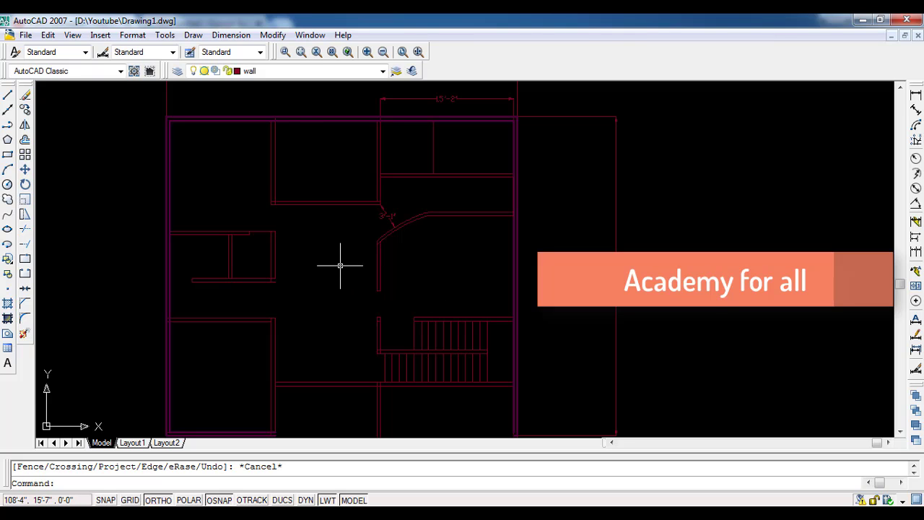
# - Draw a polyline from the top outer wall with a 5' segment down to the interior wall
pyautogui.moveTo(339, 266); pyautogui.dragTo(296, 312, button='middle')
pyautogui.scroll(1, 382, 200)
pyautogui.scroll(2, 351, 231)
pyautogui.scroll(1, 350, 231)
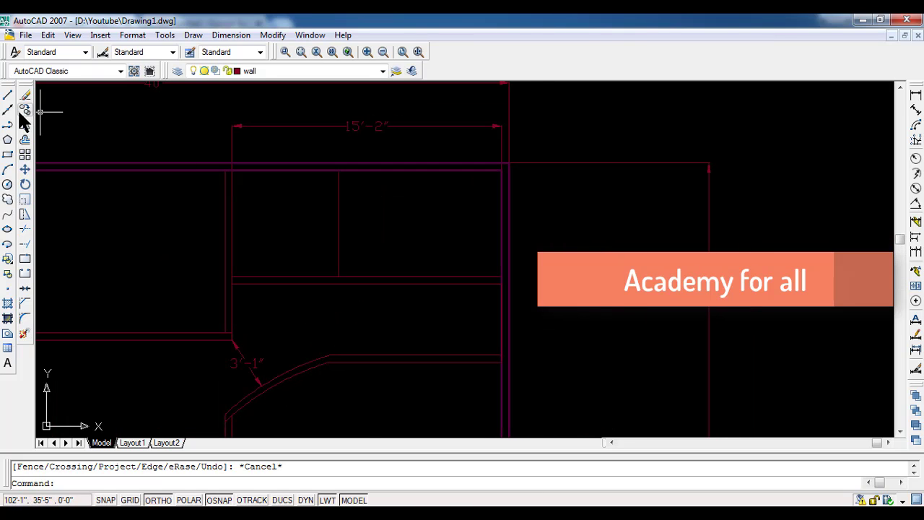
pyautogui.click(7, 125)
pyautogui.click(339, 171)
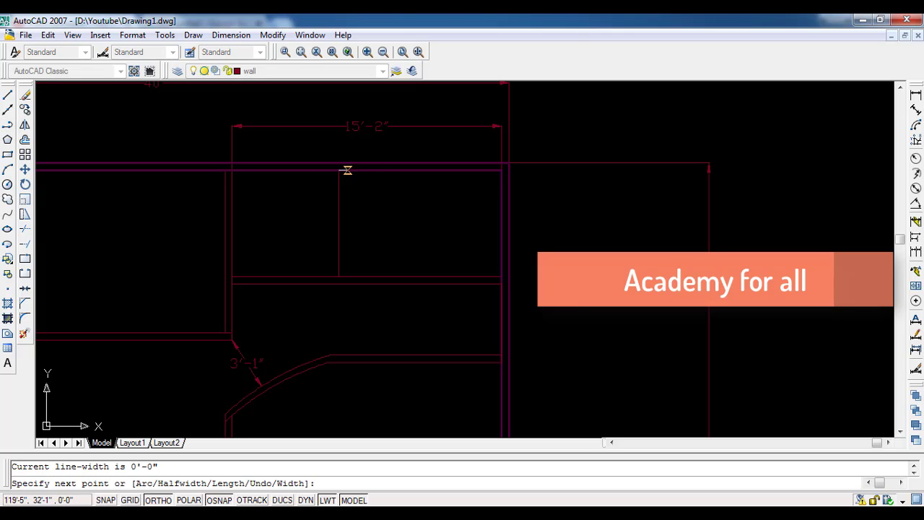
pyautogui.write('5')
pyautogui.press('Return')
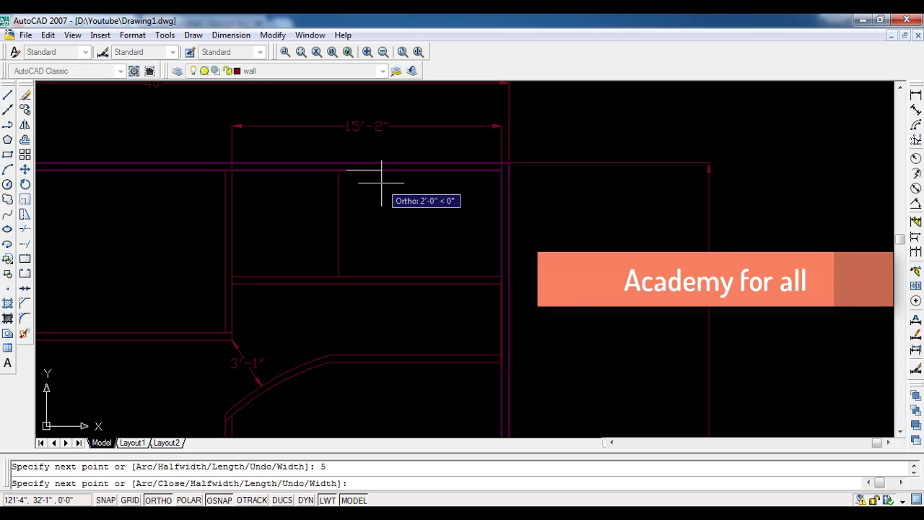
pyautogui.click(346, 276)
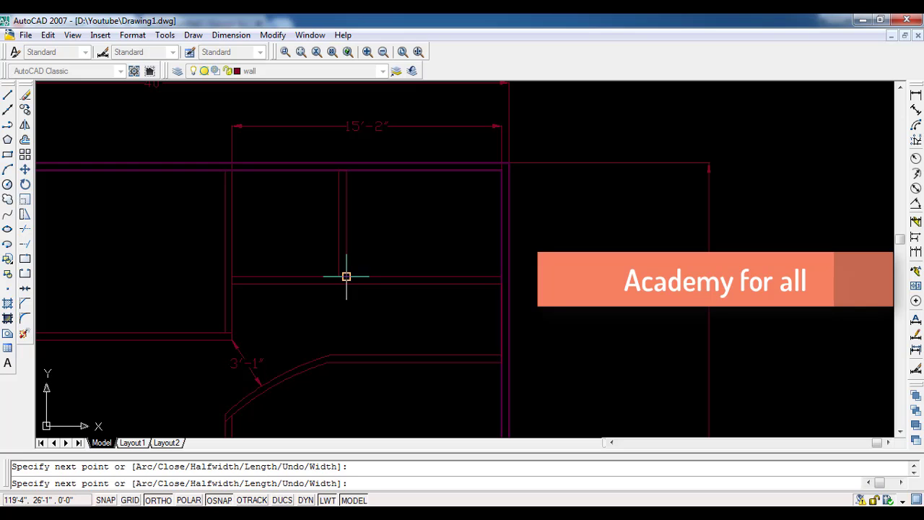
pyautogui.press('Escape')
# - Draw two short polyline segments along the walls at the corner
pyautogui.scroll(3, 348, 305)
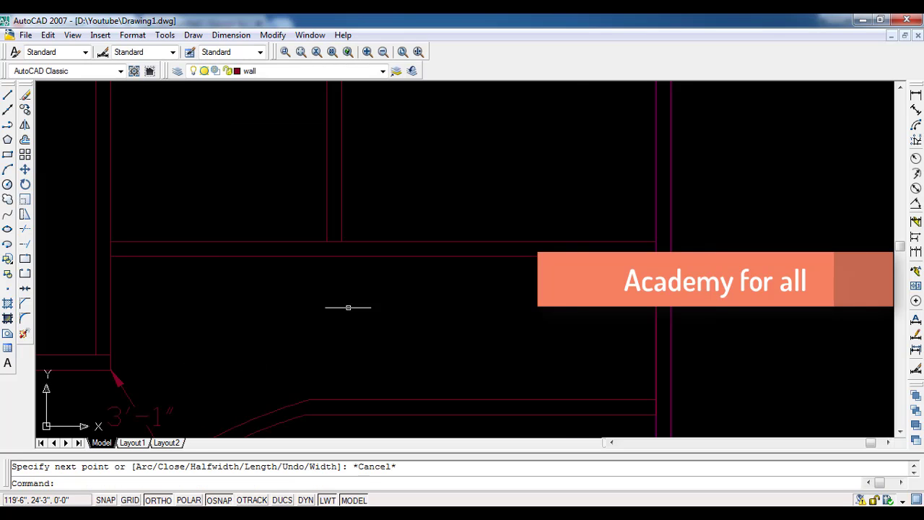
pyautogui.click(7, 123)
pyautogui.click(342, 241)
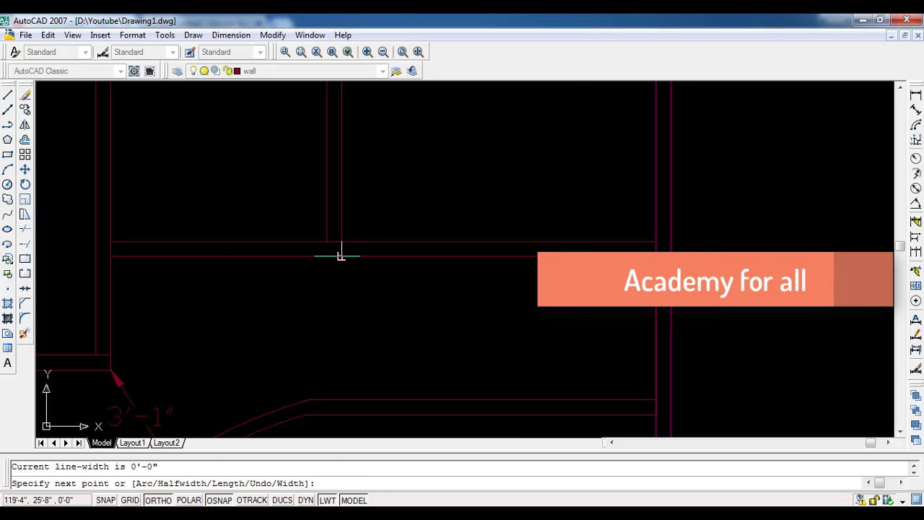
pyautogui.click(342, 218)
pyautogui.press('Escape')
pyautogui.press('Return')
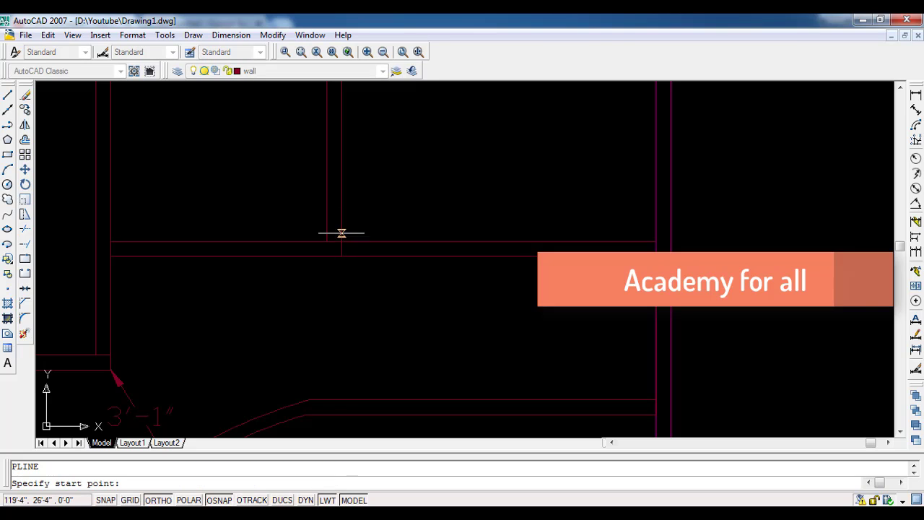
pyautogui.click(326, 241)
pyautogui.click(327, 255)
pyautogui.press('Escape')
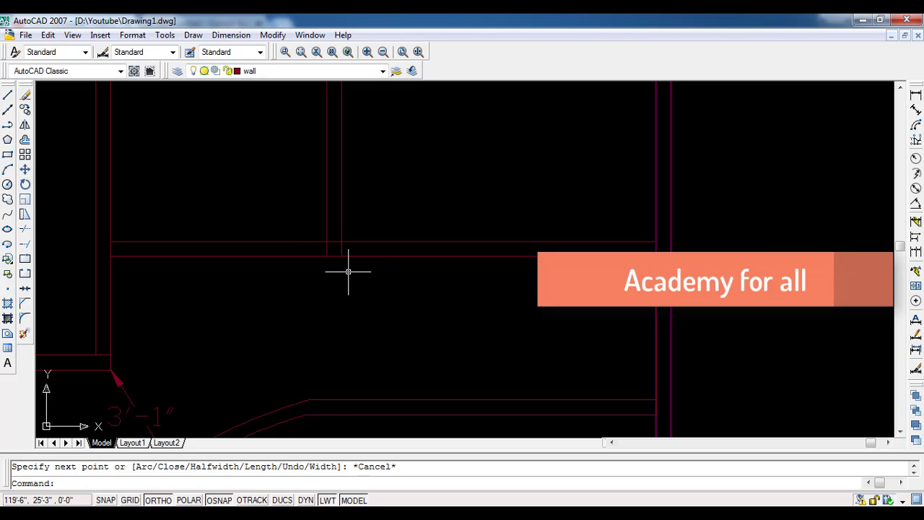
# - Draw a jamb polyline 2.5' from the wall corner, ending on the upper wall line
pyautogui.click(7, 124)
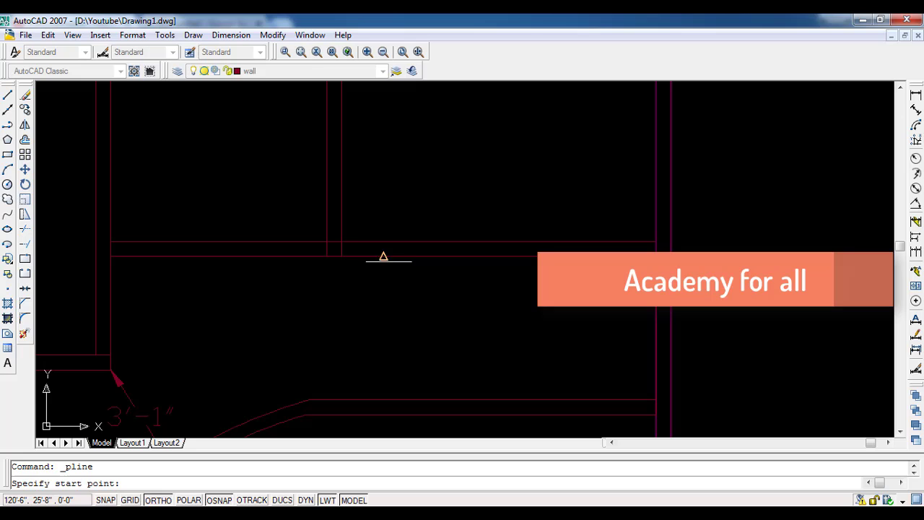
pyautogui.click(341, 256)
pyautogui.write('2.5')
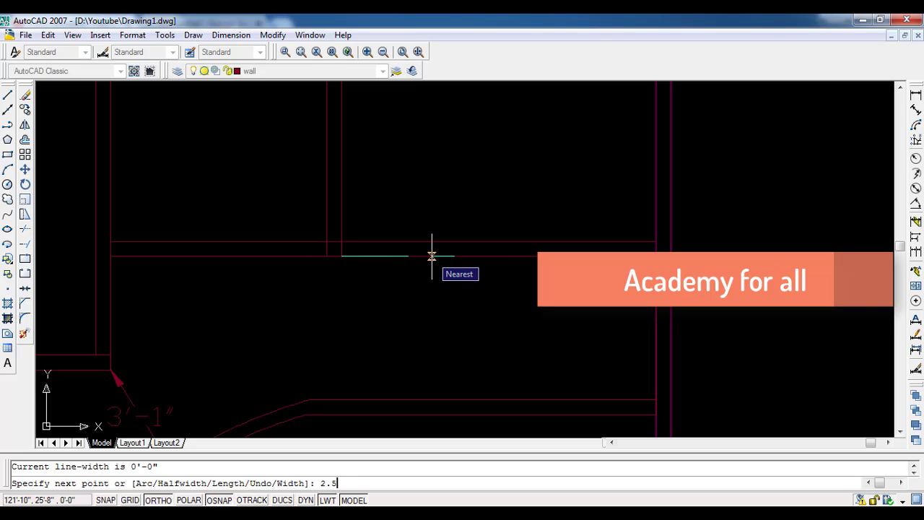
pyautogui.write("'")
pyautogui.press('Return')
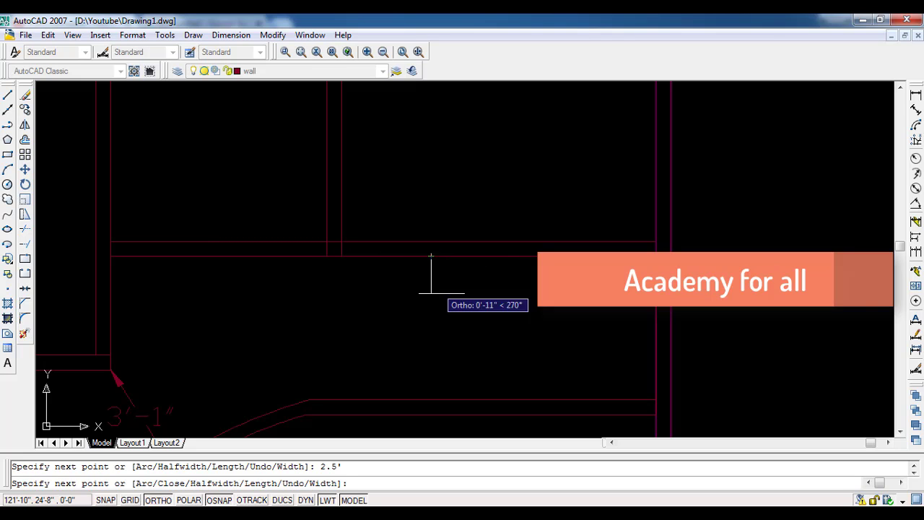
pyautogui.click(430, 241)
pyautogui.press('Return')
pyautogui.press('Return')
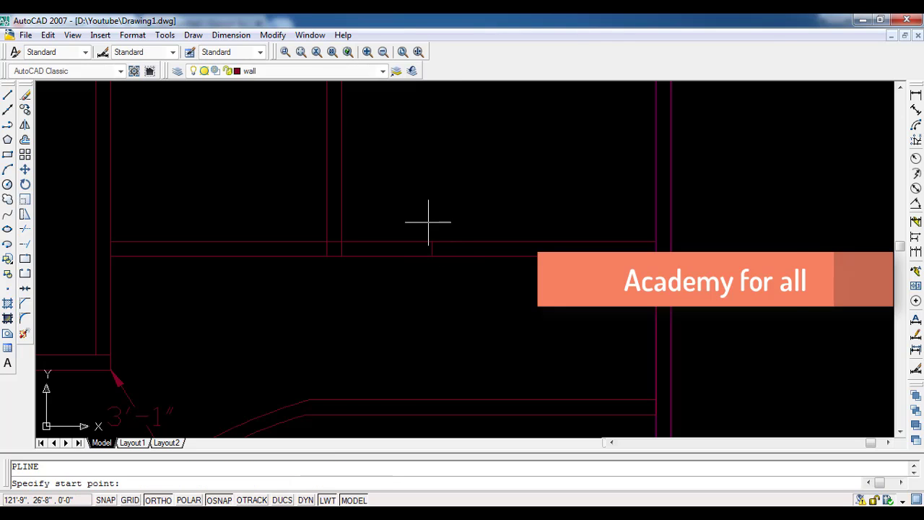
# - Draw a second jamb line offset 2.5' along the next wall, across its thickness
pyautogui.scroll(-2, 331, 281)
pyautogui.moveTo(337, 323)
pyautogui.mouseDown(button='middle')
pyautogui.moveTo(423, 296)
pyautogui.moveTo(478, 334)
pyautogui.mouseUp(button='middle')
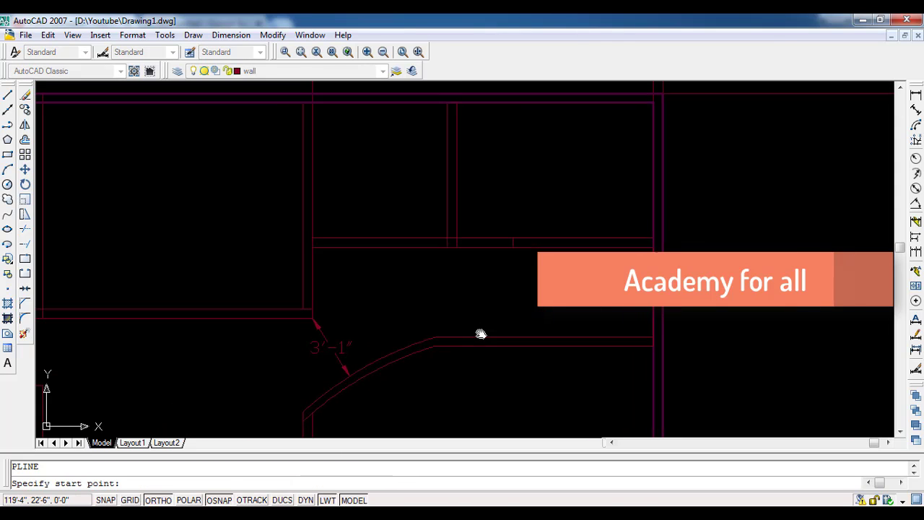
pyautogui.scroll(2, 348, 259)
pyautogui.scroll(1, 340, 267)
pyautogui.click(330, 246)
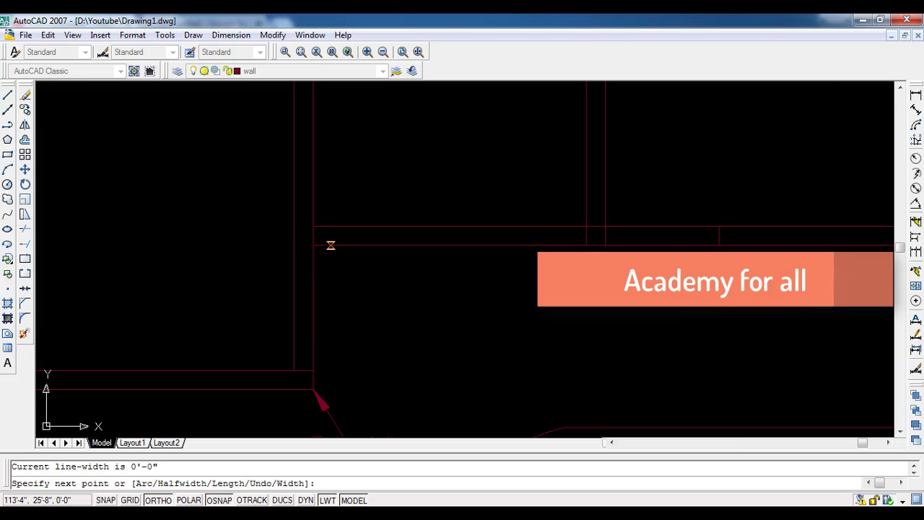
pyautogui.write('2.5')
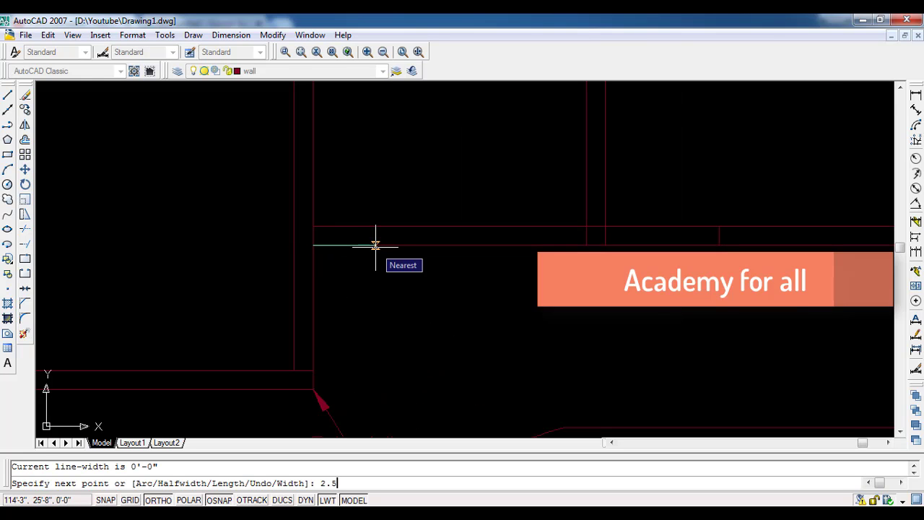
pyautogui.write("'")
pyautogui.press('Return')
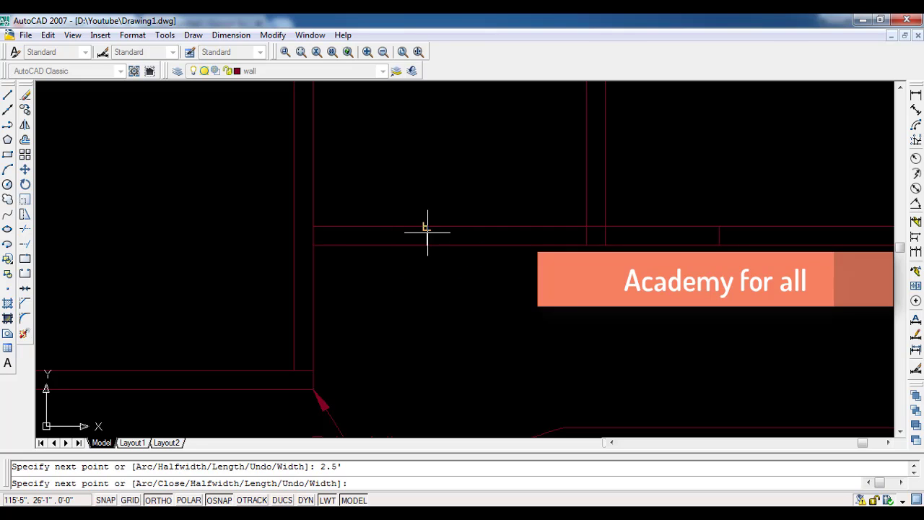
pyautogui.click(427, 226)
pyautogui.press('Escape')
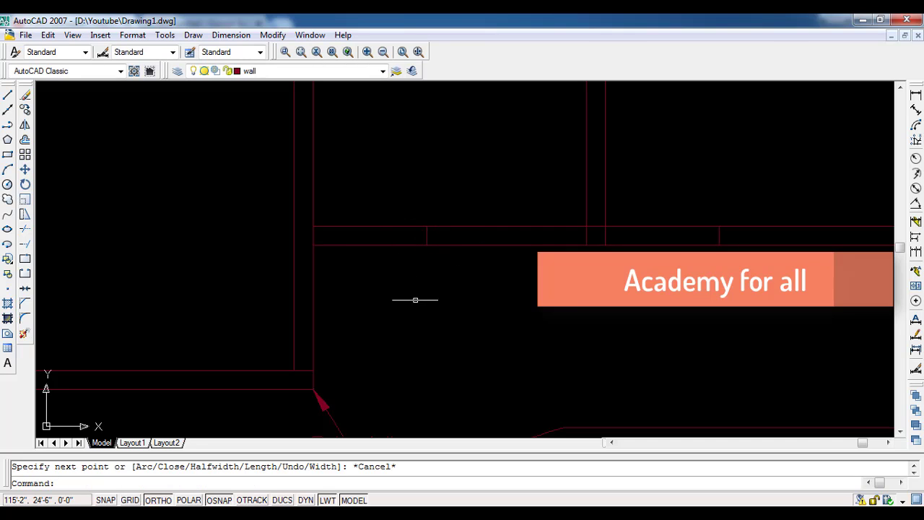
pyautogui.write('tr')
# - Trim away the wall lines between the jambs to open the doorway
pyautogui.press('Return')
pyautogui.press('Return')
pyautogui.moveTo(392, 282); pyautogui.dragTo(375, 212)
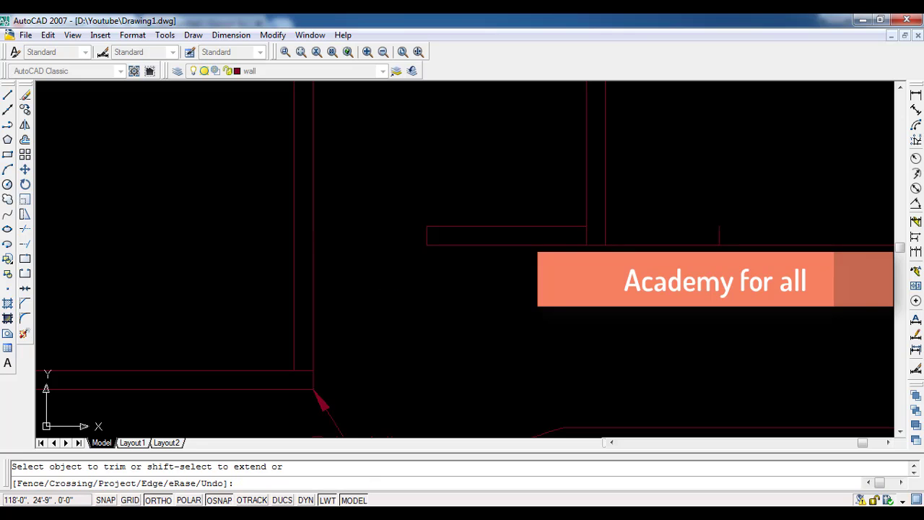
pyautogui.click(694, 226)
pyautogui.click(665, 253)
pyautogui.moveTo(421, 355); pyautogui.dragTo(315, 290, button='middle')
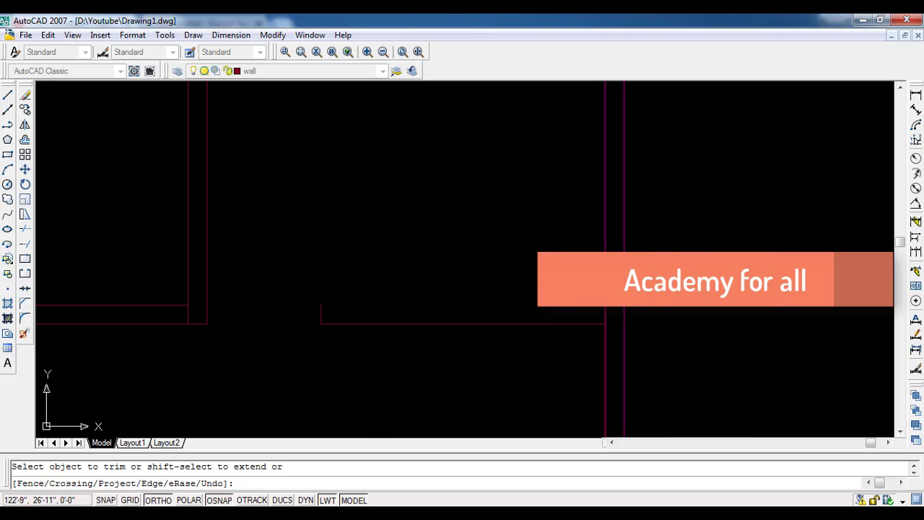
pyautogui.press('Return')
pyautogui.click(7, 124)
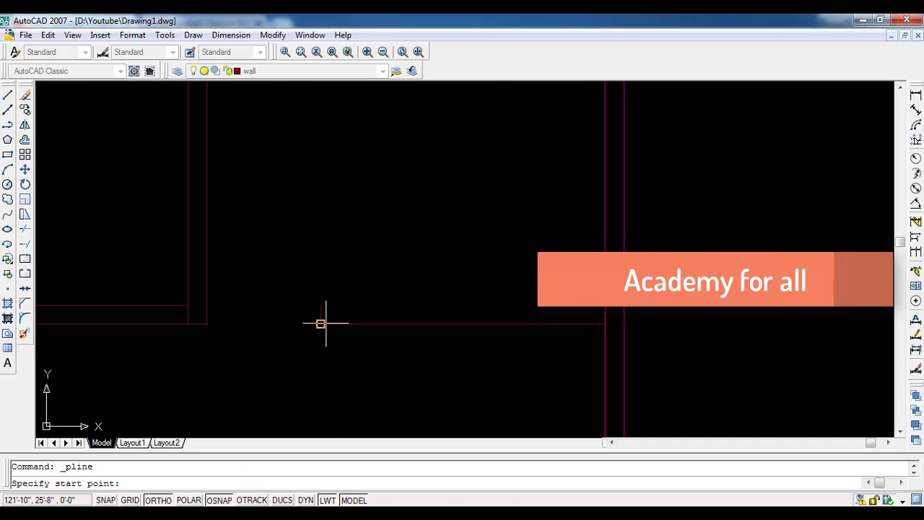
pyautogui.click(322, 305)
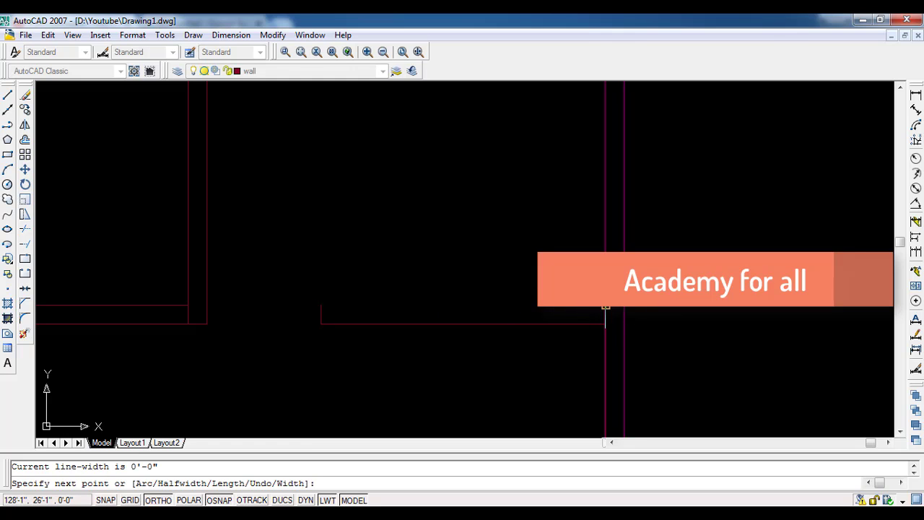
pyautogui.press('Escape')
pyautogui.scroll(-3, 574, 341)
pyautogui.scroll(-1, 503, 330)
pyautogui.scroll(-1, 507, 345)
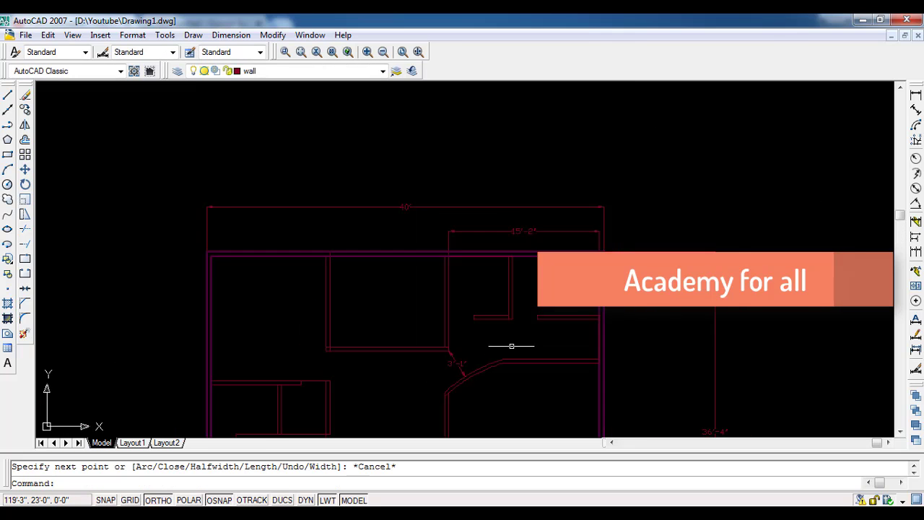
pyautogui.scroll(-1, 525, 365)
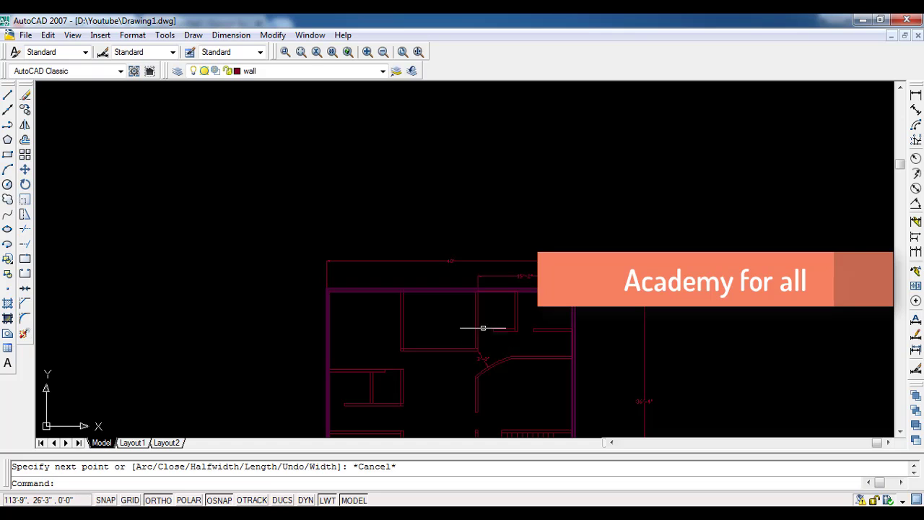
pyautogui.scroll(1, 531, 342)
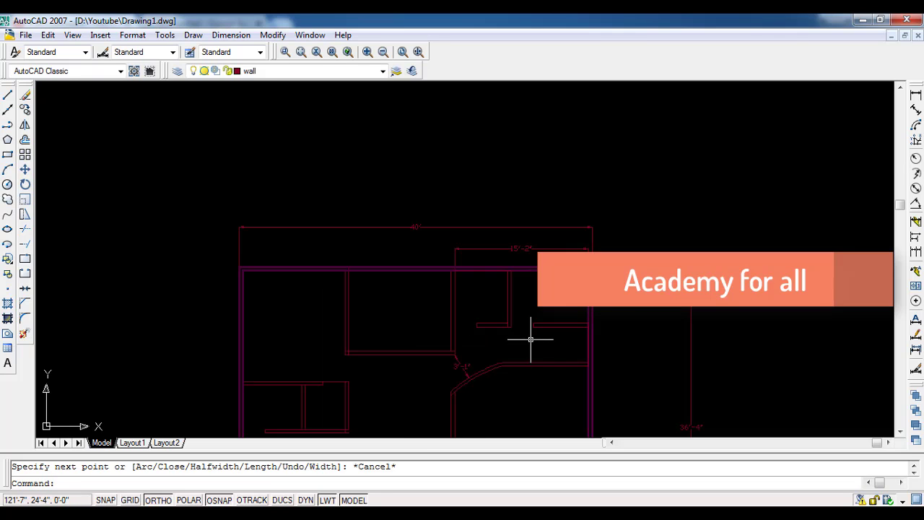
pyautogui.scroll(1, 531, 339)
pyautogui.scroll(1, 532, 338)
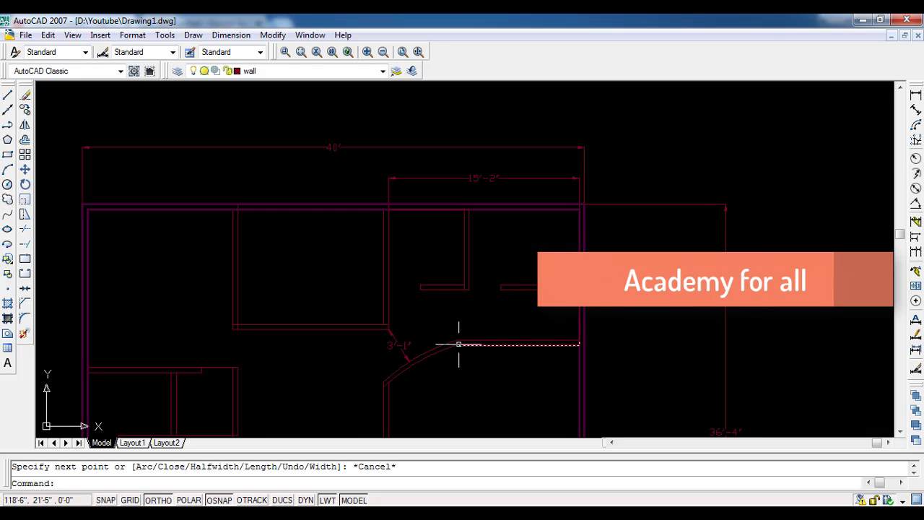
pyautogui.moveTo(426, 354); pyautogui.dragTo(417, 302, button='middle')
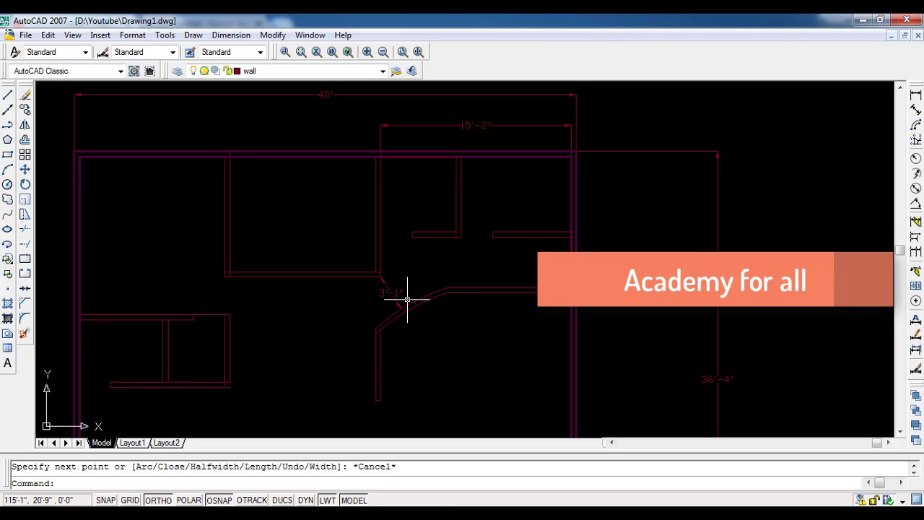
pyautogui.moveTo(449, 361); pyautogui.dragTo(437, 305, button='middle')
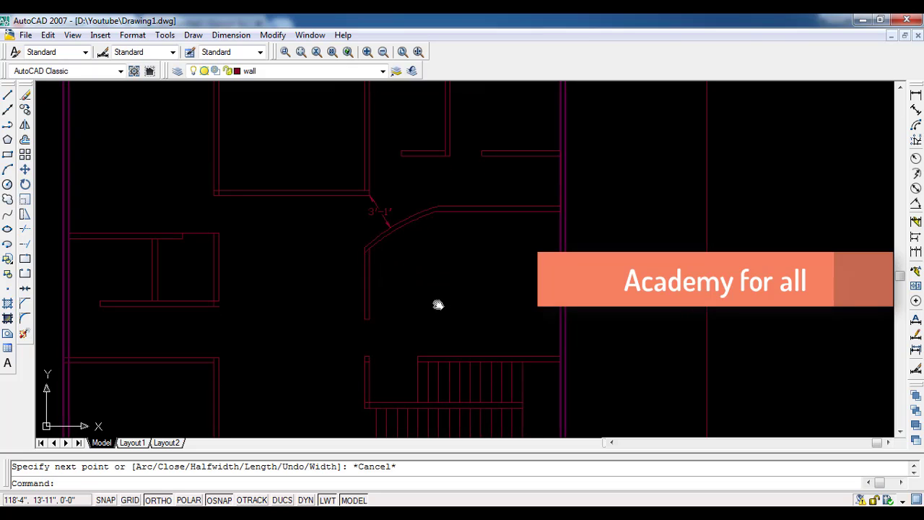
pyautogui.scroll(-1, 435, 296)
pyautogui.scroll(1, 363, 239)
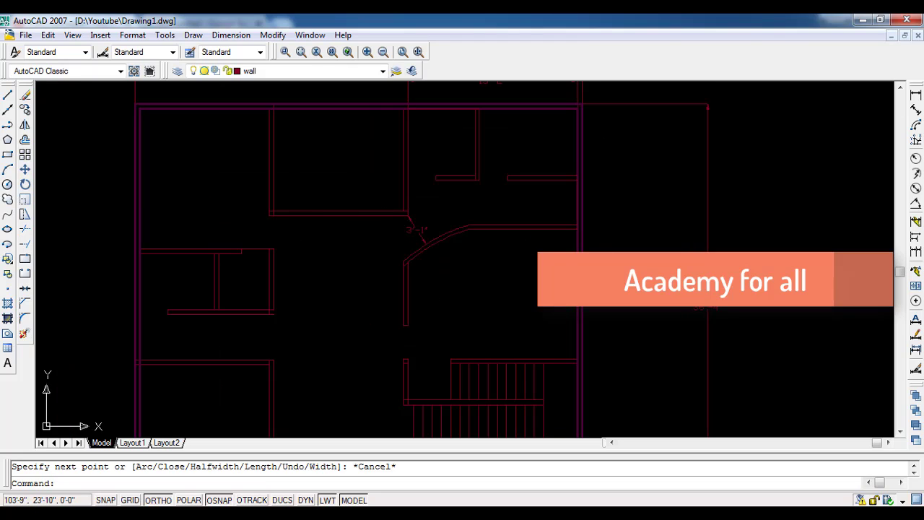
# - Draw a 3' jamb polyline from the wall end across the bottom wall
pyautogui.click(8, 124)
pyautogui.scroll(3, 278, 216)
pyautogui.click(286, 223)
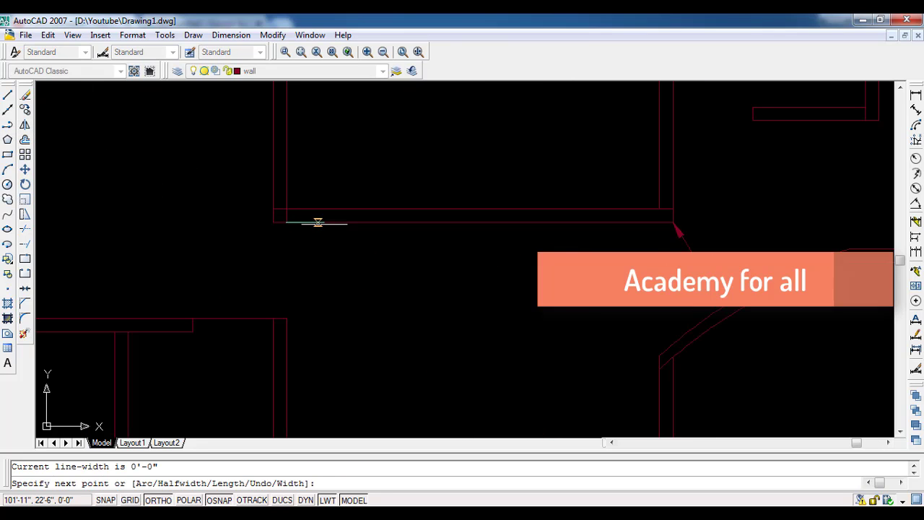
pyautogui.write("3.0'")
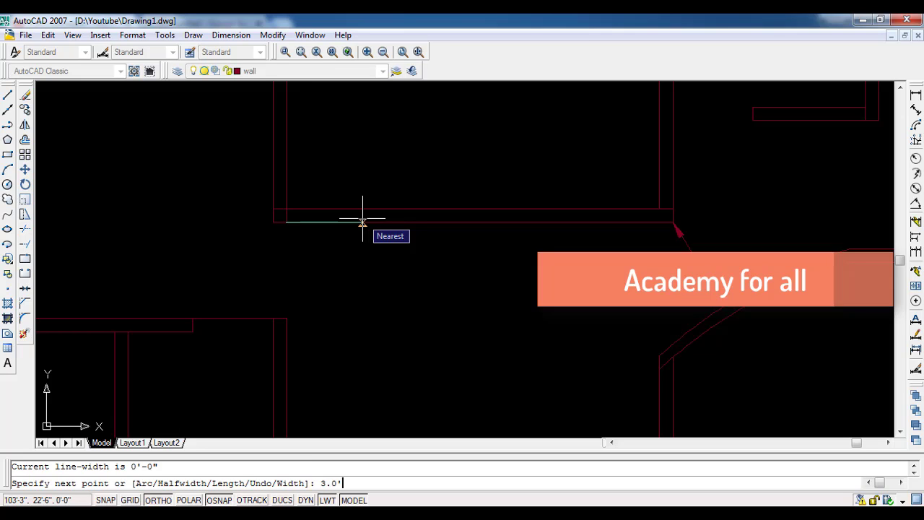
pyautogui.press('Return')
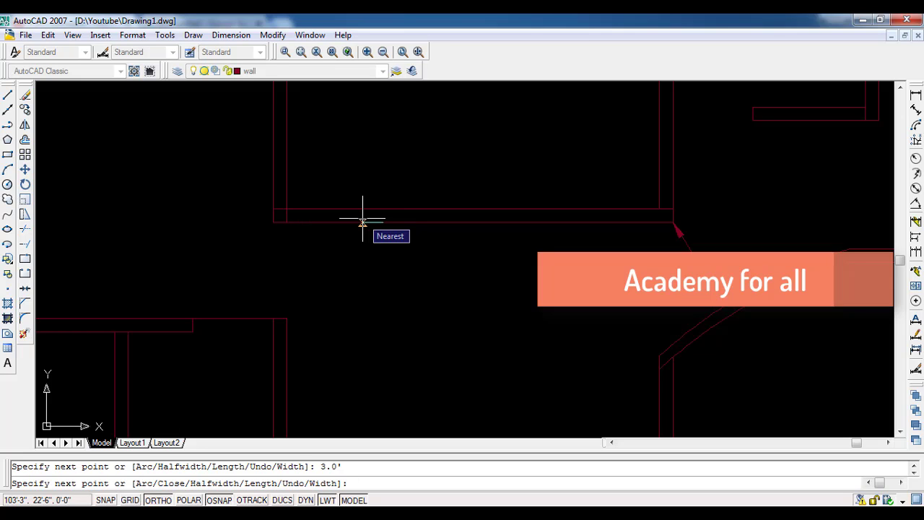
pyautogui.click(377, 209)
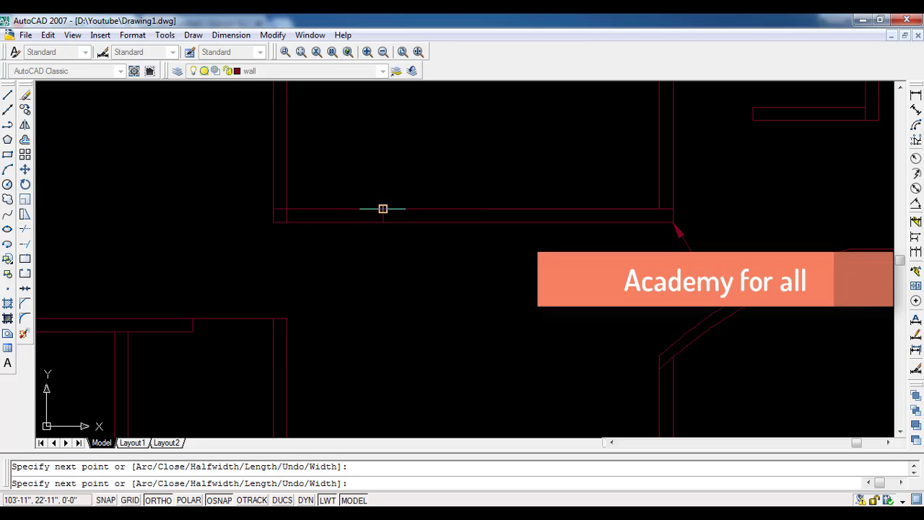
pyautogui.press('Escape')
pyautogui.write('tr')
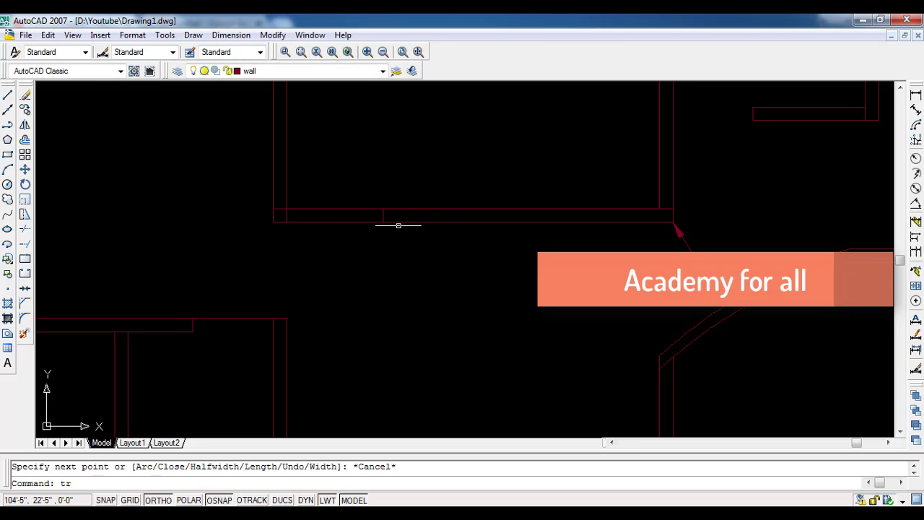
# - Trim away the wall lines between the jambs to open the doorway
pyautogui.press('Return')
pyautogui.press('Return')
pyautogui.click(340, 243)
pyautogui.click(305, 163)
pyautogui.press('Escape')
pyautogui.scroll(-5, 361, 255)
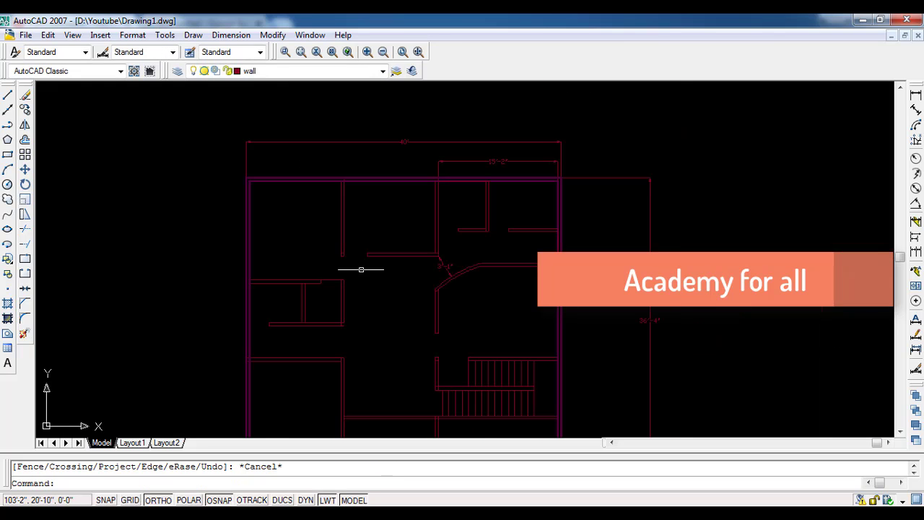
pyautogui.moveTo(384, 314); pyautogui.dragTo(363, 215, button='middle')
pyautogui.scroll(2, 364, 209)
pyautogui.press('Return')
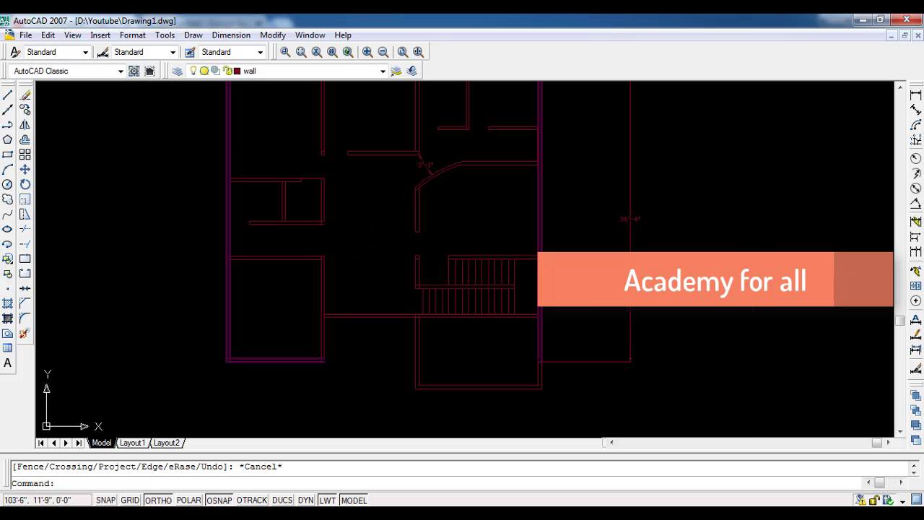
pyautogui.scroll(2, 355, 178)
pyautogui.press('Escape')
# - Erase the short top wall segment at the left room
pyautogui.click(7, 124)
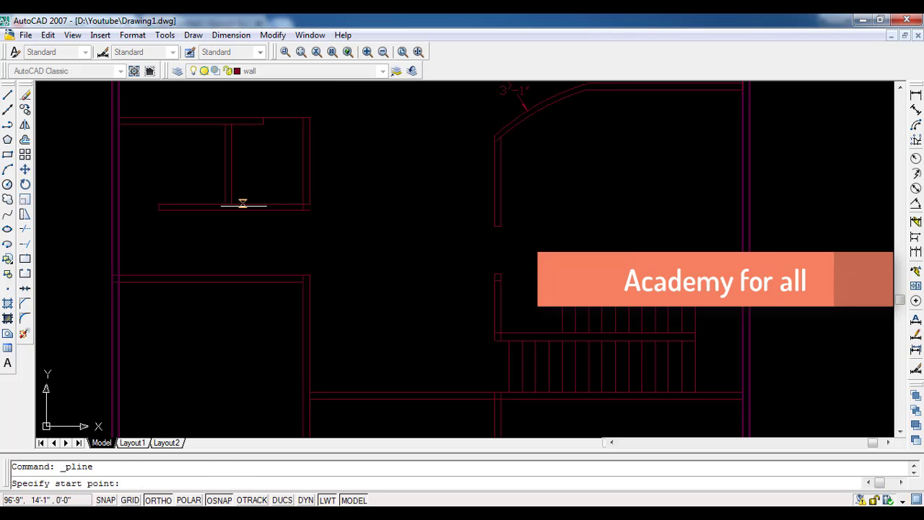
pyautogui.click(310, 203)
pyautogui.press('Escape')
pyautogui.scroll(-1, 347, 224)
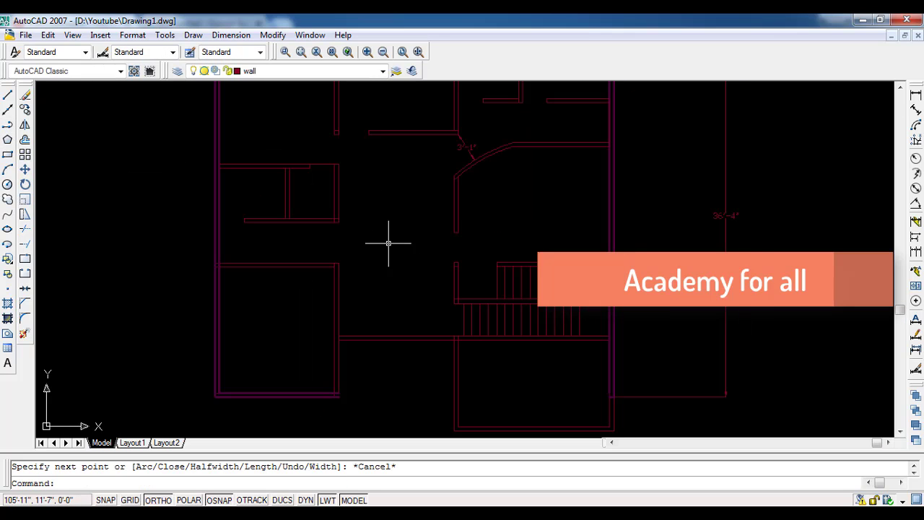
pyautogui.scroll(2, 340, 174)
pyautogui.moveTo(312, 161); pyautogui.dragTo(294, 136)
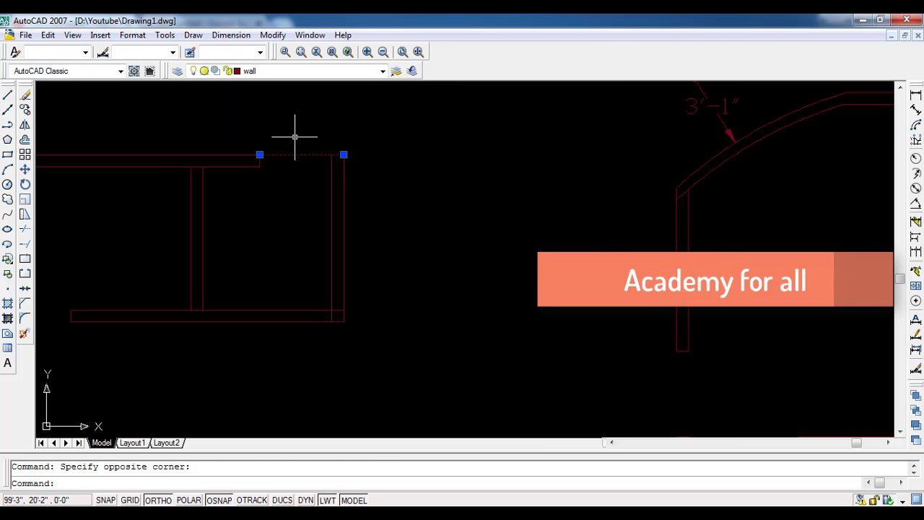
pyautogui.press('Delete')
pyautogui.press('Return')
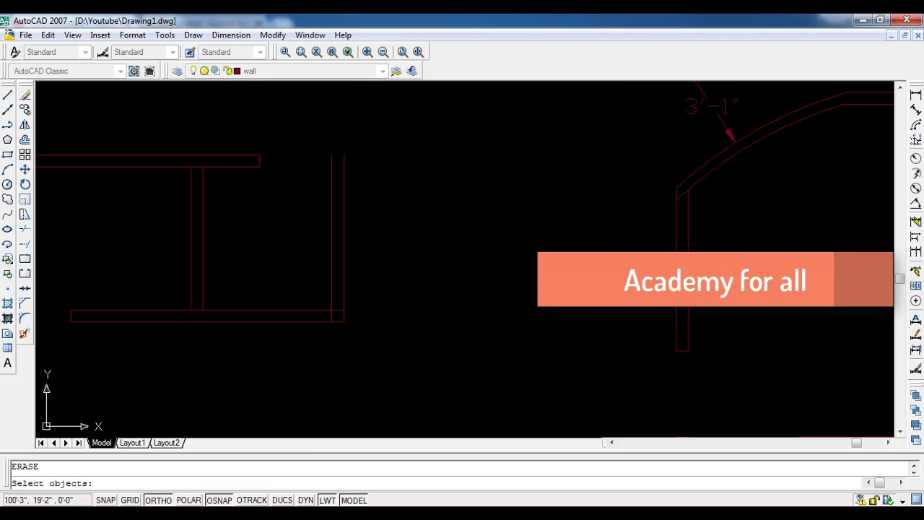
pyautogui.press('Escape')
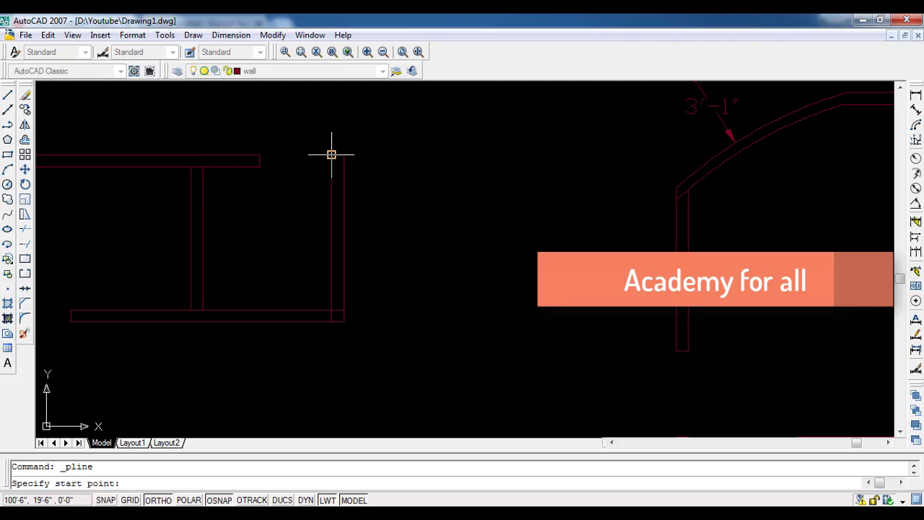
# - Pan and zoom in on the left-room wall junctions
pyautogui.click(342, 152)
pyautogui.press('Escape')
pyautogui.scroll(-3, 405, 252)
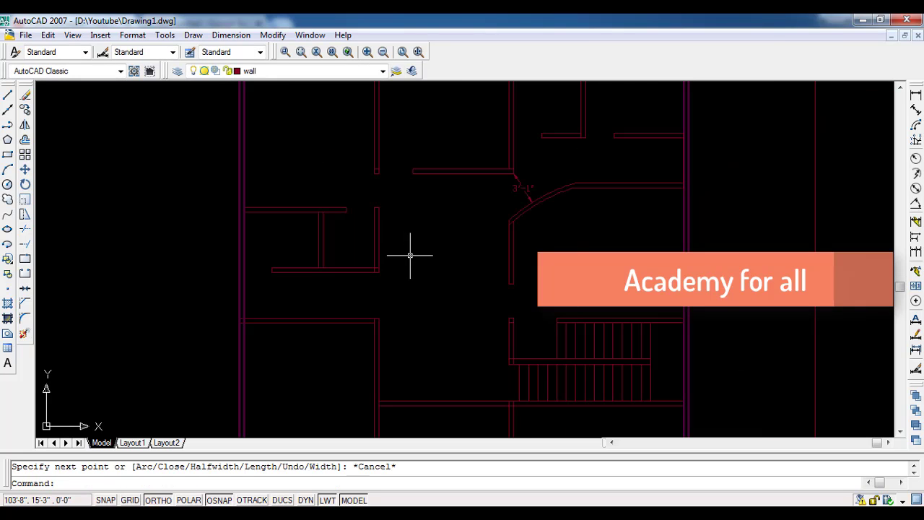
pyautogui.scroll(-2, 410, 255)
pyautogui.moveTo(421, 258)
pyautogui.mouseDown(button='middle')
pyautogui.moveTo(369, 223)
pyautogui.moveTo(337, 251)
pyautogui.mouseUp(button='middle')
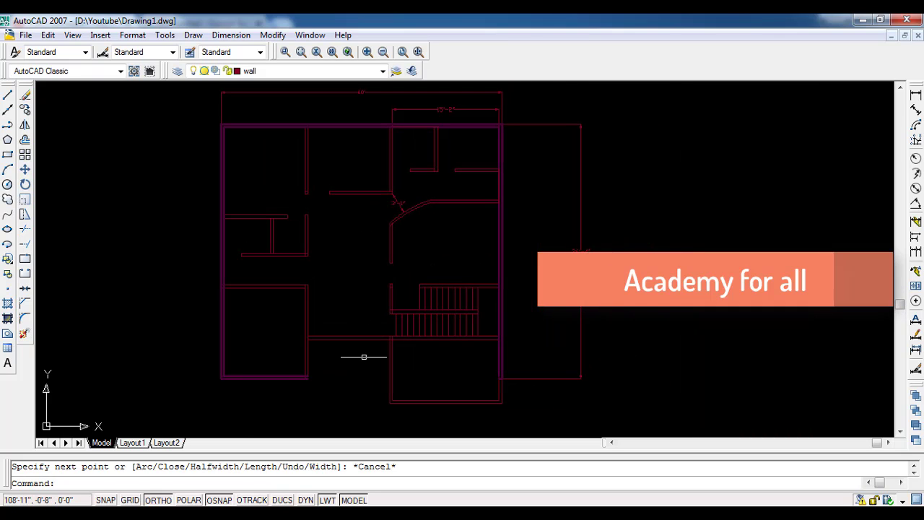
pyautogui.scroll(2, 352, 368)
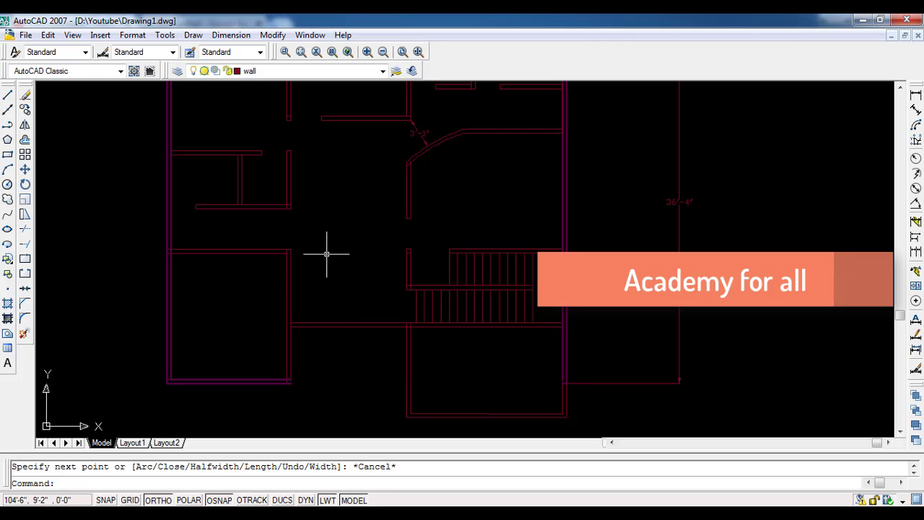
pyautogui.scroll(3, 271, 238)
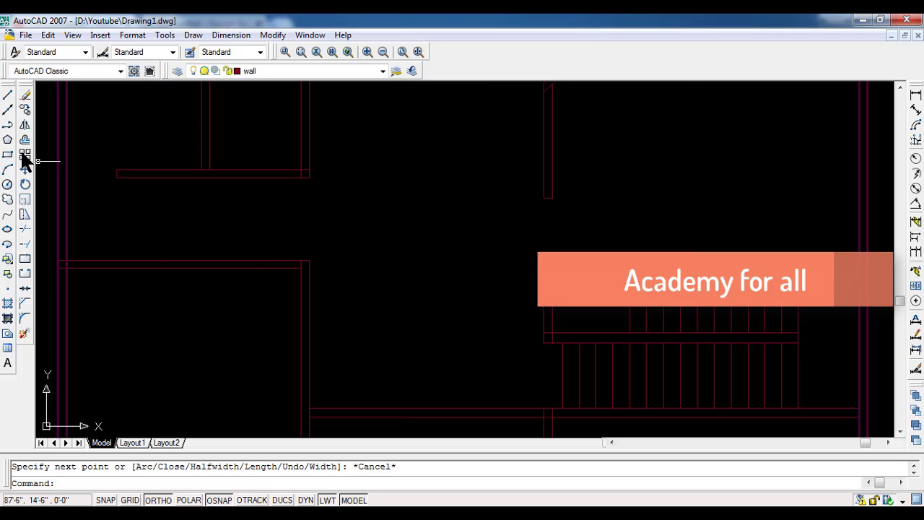
# - Draw a 3' guide polyline from the lower-left room's wall corner
pyautogui.click(8, 125)
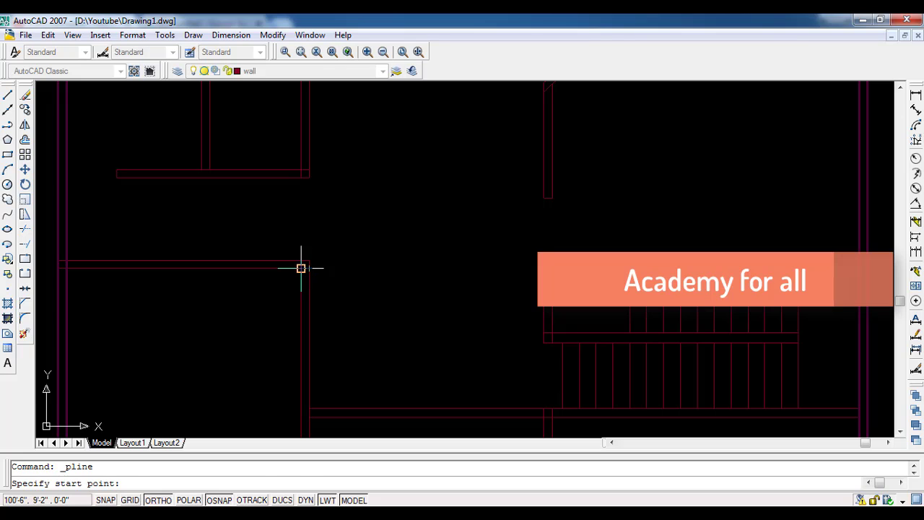
pyautogui.click(301, 267)
pyautogui.write("3.0'")
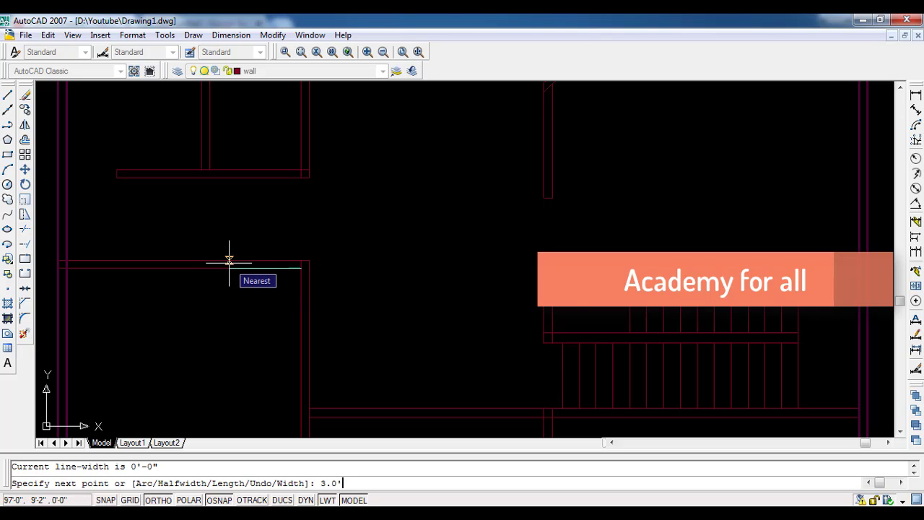
pyautogui.press('Return')
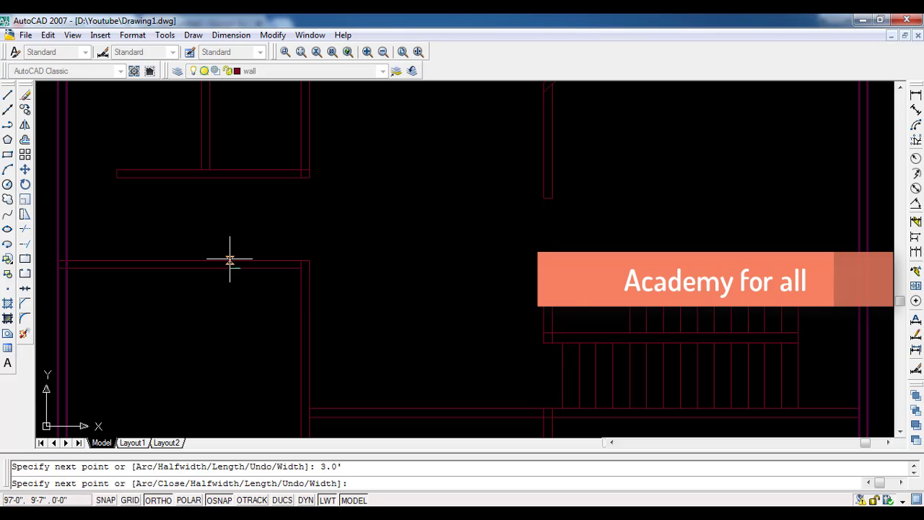
pyautogui.press('Escape')
# - Trim the wall lines across the guide with a crossing window to open the doorway
pyautogui.write('tr')
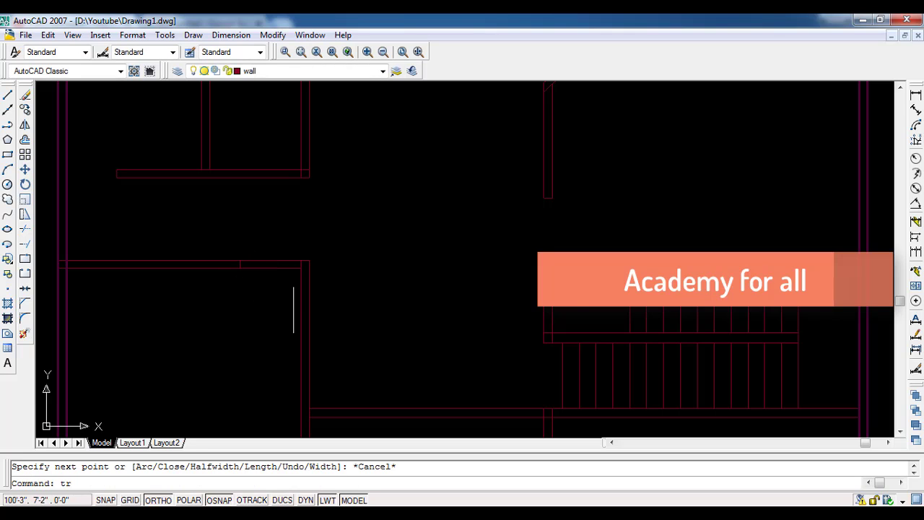
pyautogui.press('Return')
pyautogui.click(270, 230)
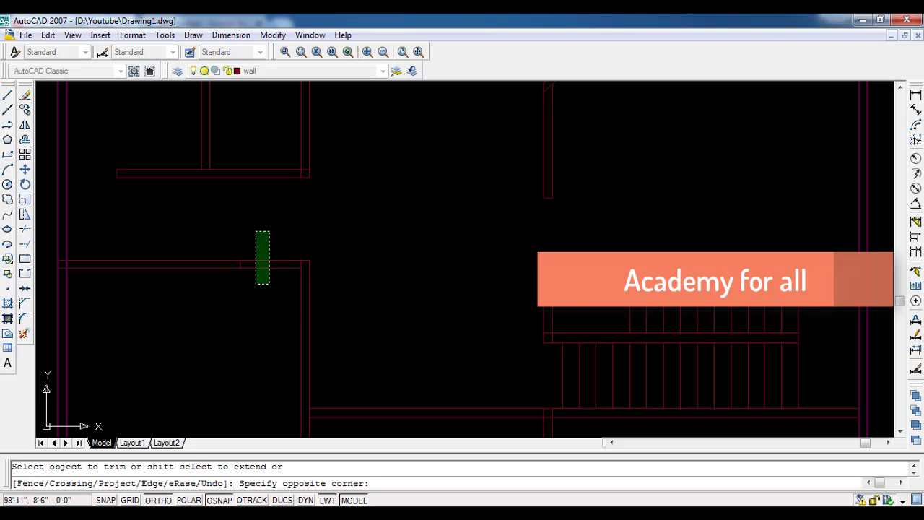
pyautogui.click(254, 284)
pyautogui.press('Escape')
# - Delete the short leftover stub segment and re-frame the view around the wall
pyautogui.click(289, 262)
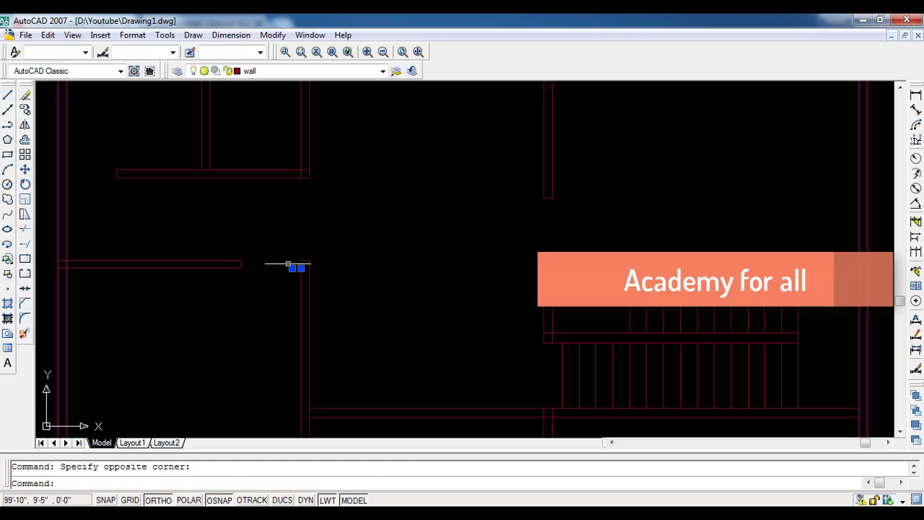
pyautogui.click(309, 270)
pyautogui.press('Delete')
pyautogui.scroll(-3, 281, 306)
pyautogui.moveTo(281, 306); pyautogui.dragTo(265, 282, button='middle')
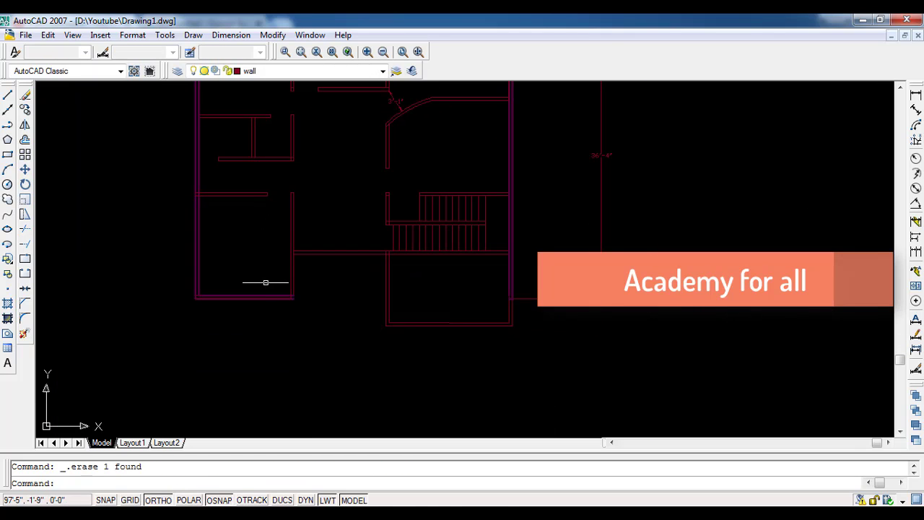
pyautogui.scroll(5, 295, 314)
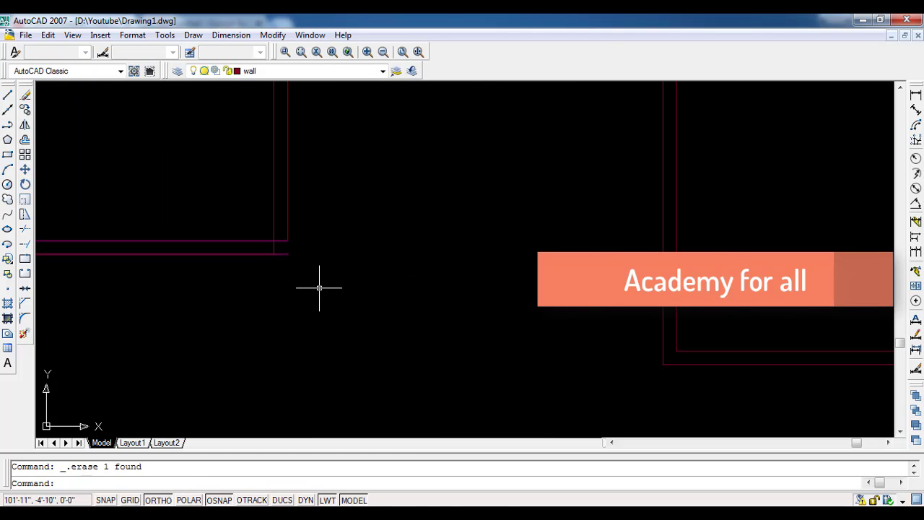
pyautogui.click(7, 124)
pyautogui.click(288, 241)
pyautogui.press('Escape')
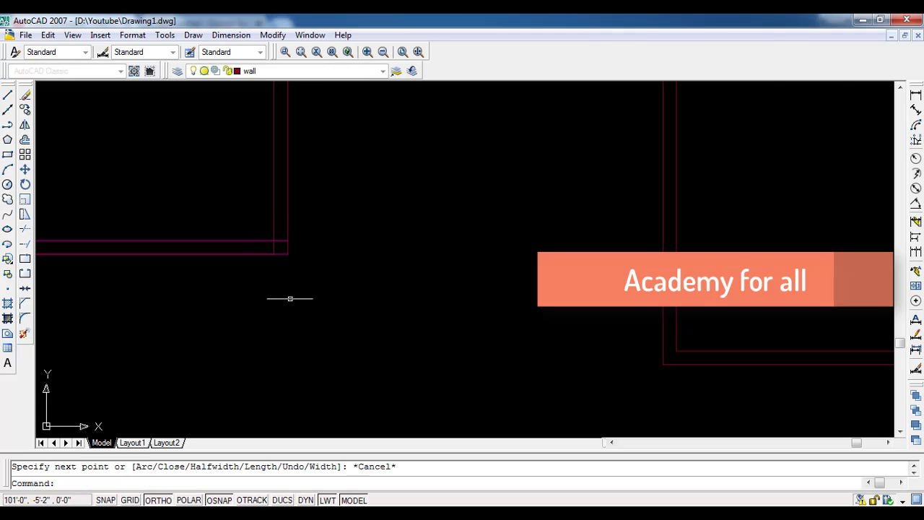
pyautogui.scroll(-3, 290, 298)
pyautogui.scroll(-2, 275, 330)
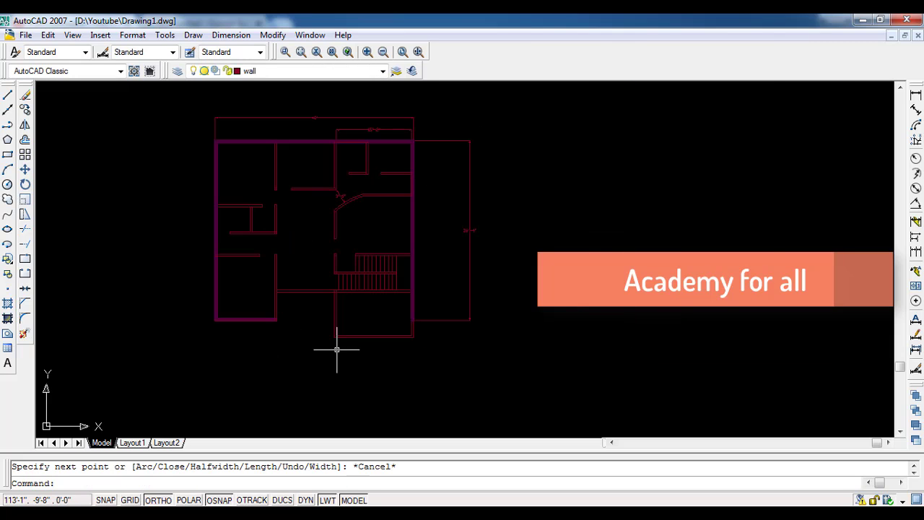
pyautogui.scroll(4, 336, 349)
# - Select the vertical interior wall line with a crossing window
pyautogui.scroll(1, 295, 317)
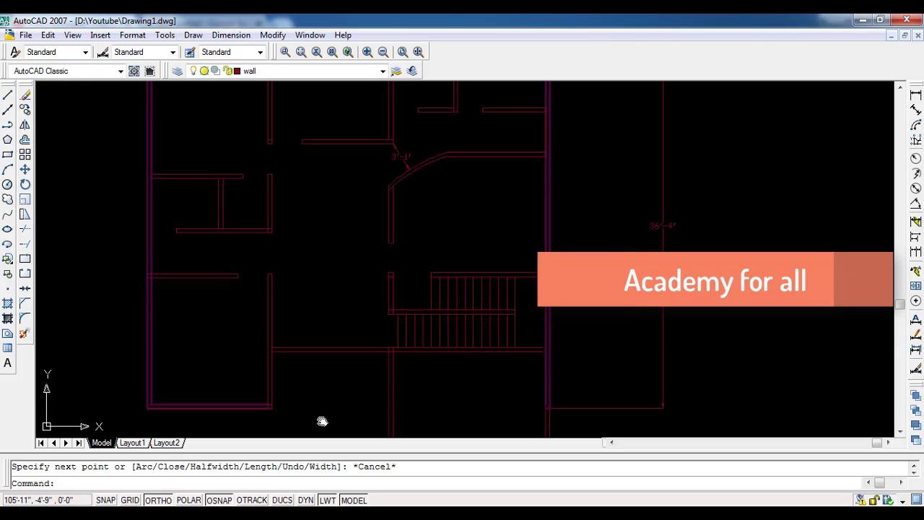
pyautogui.scroll(-4, 297, 376)
pyautogui.scroll(2, 297, 376)
pyautogui.scroll(1, 255, 257)
pyautogui.click(326, 169)
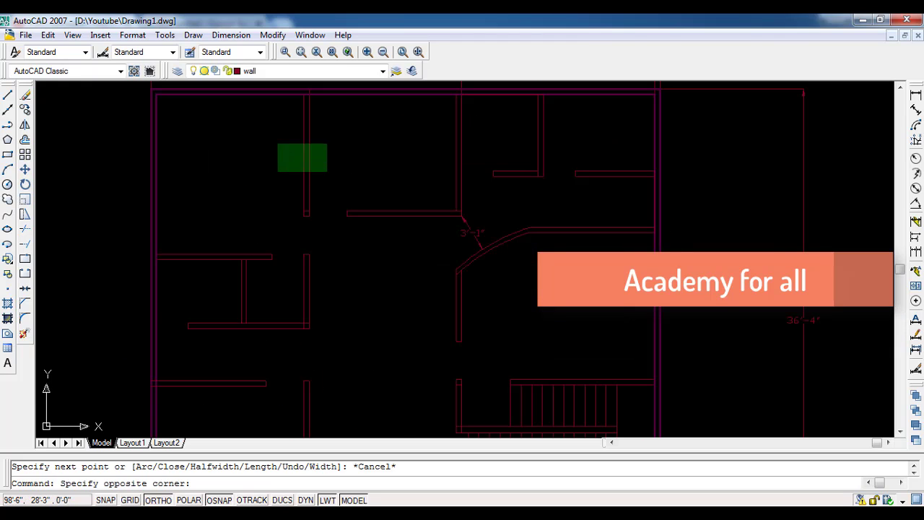
pyautogui.click(273, 144)
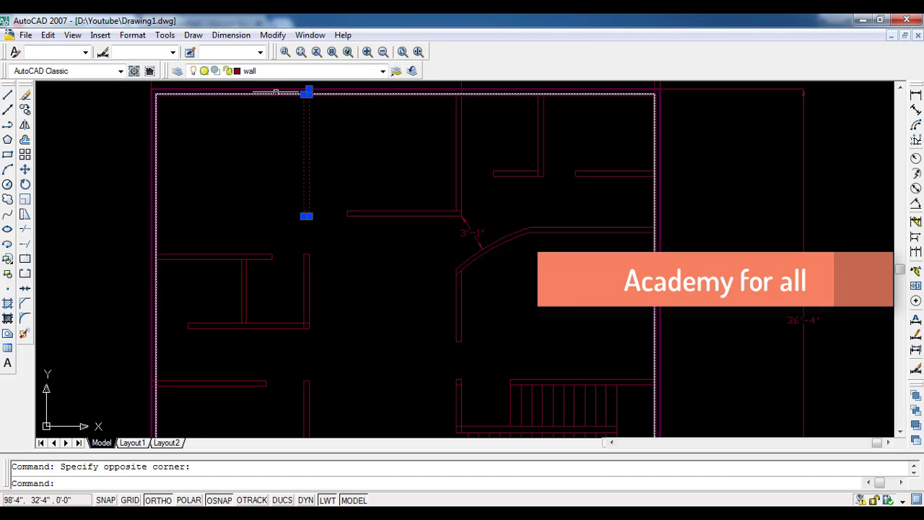
# - Turn on the Standard toolbar and dock it in the top toolbar row
pyautogui.rightClick(9, 71)
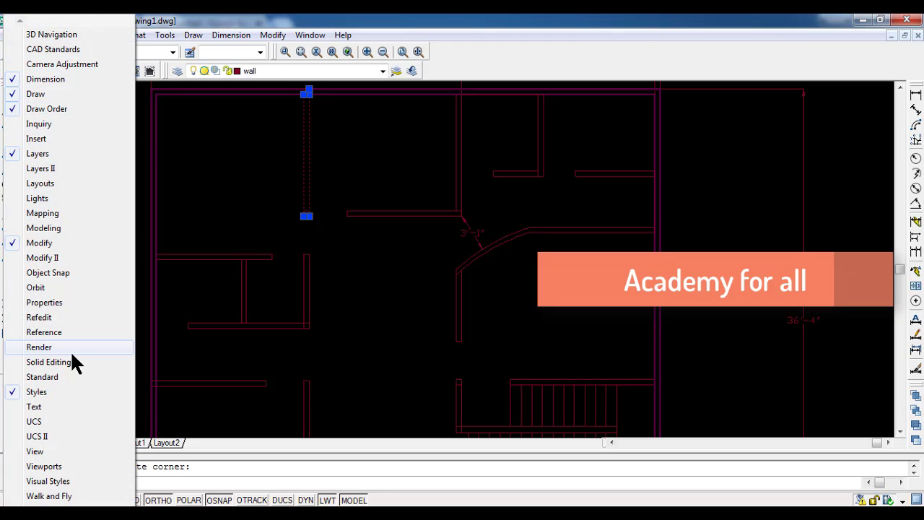
pyautogui.click(16, 376)
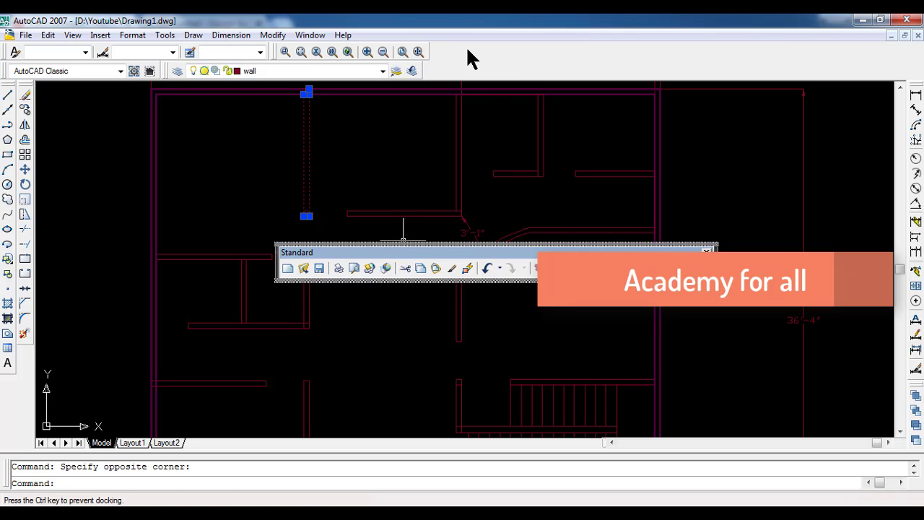
pyautogui.moveTo(402, 240); pyautogui.dragTo(465, 49)
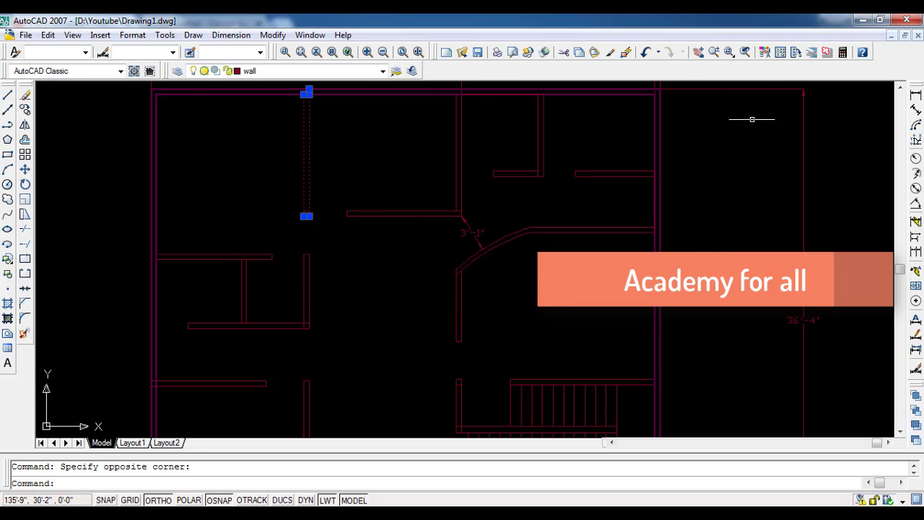
pyautogui.click(610, 54)
pyautogui.click(113, 158)
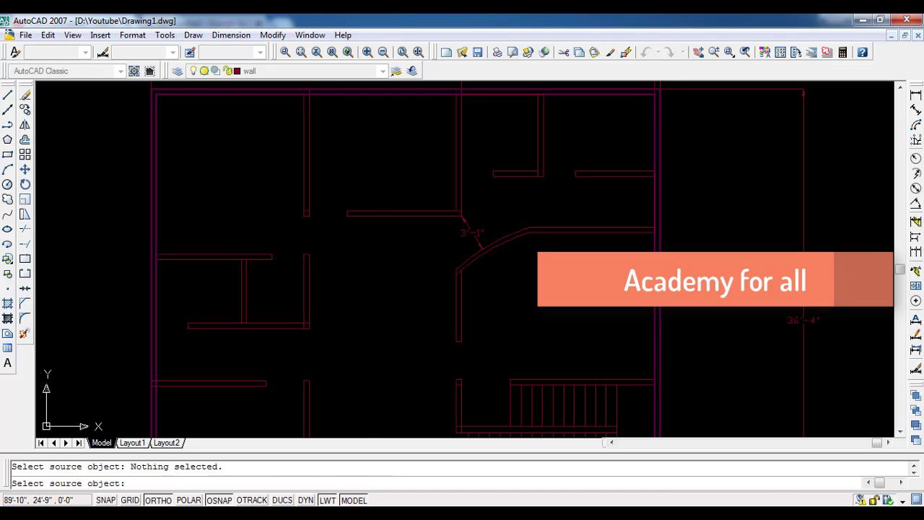
pyautogui.press('Escape')
pyautogui.click(316, 191)
pyautogui.click(300, 155)
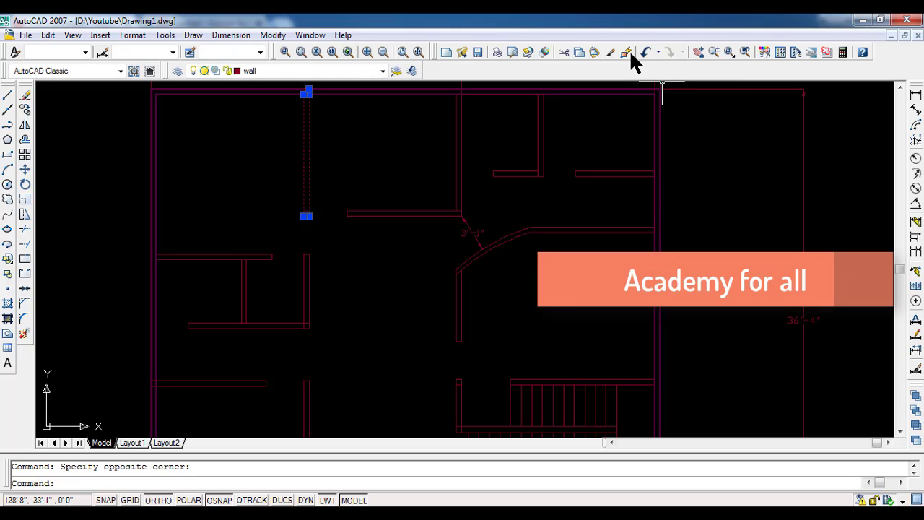
pyautogui.click(612, 53)
pyautogui.click(147, 166)
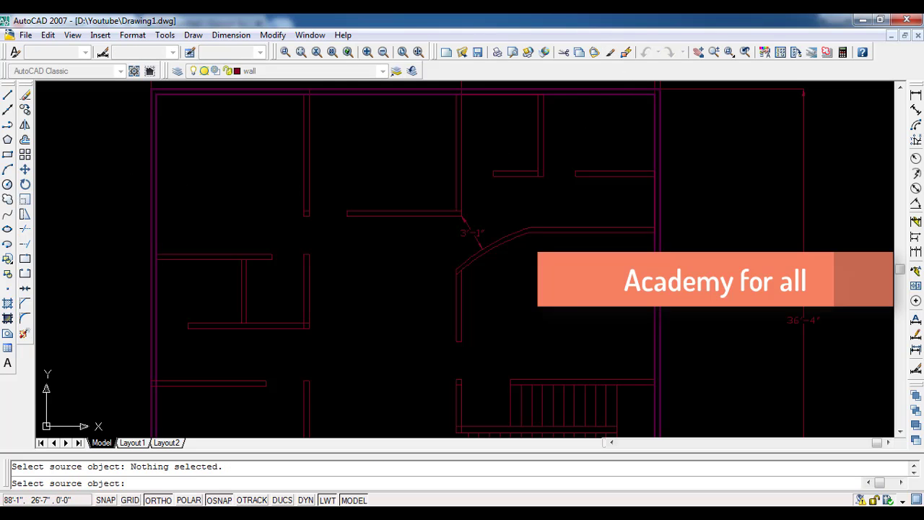
pyautogui.click(152, 161)
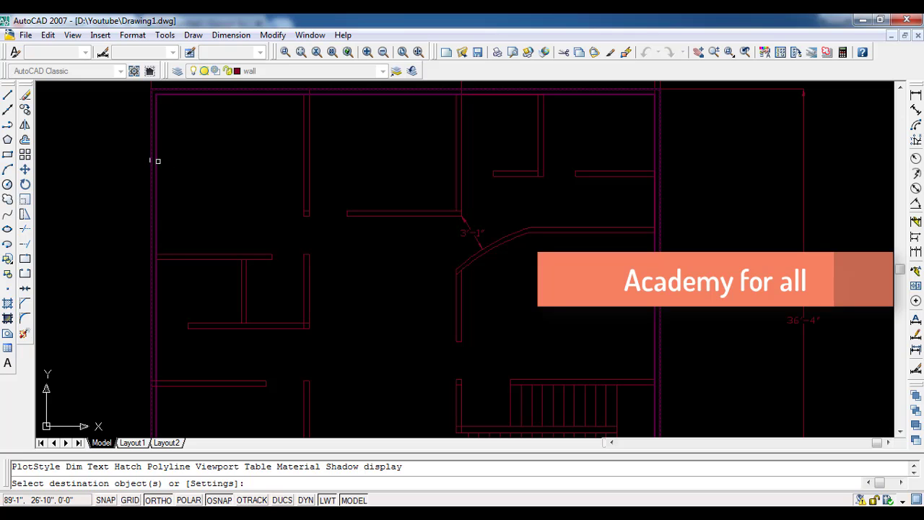
pyautogui.press('Escape')
pyautogui.click(162, 187)
pyautogui.click(190, 192)
pyautogui.press('Escape')
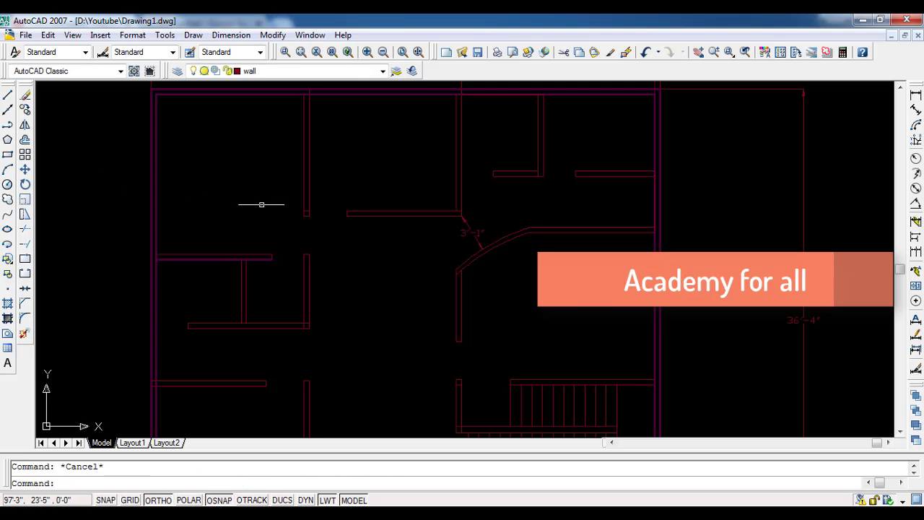
pyautogui.scroll(-3, 291, 201)
pyautogui.scroll(5, 246, 325)
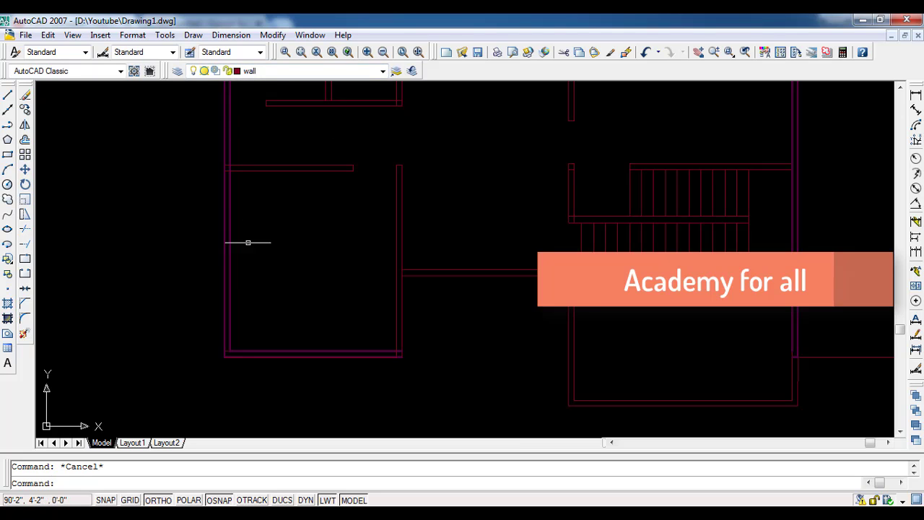
pyautogui.moveTo(248, 242); pyautogui.dragTo(216, 286, button='middle')
pyautogui.click(296, 215)
pyautogui.click(241, 174)
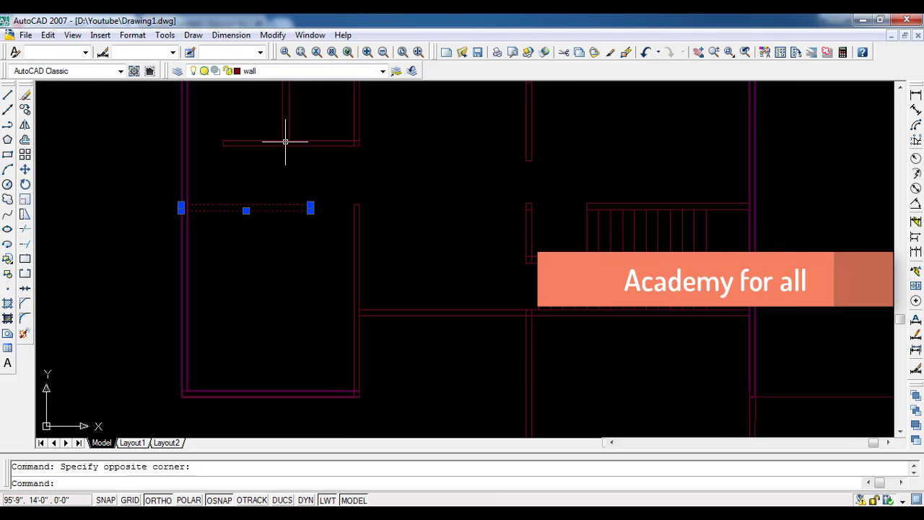
pyautogui.press('Escape')
pyautogui.click(196, 247)
pyautogui.click(169, 222)
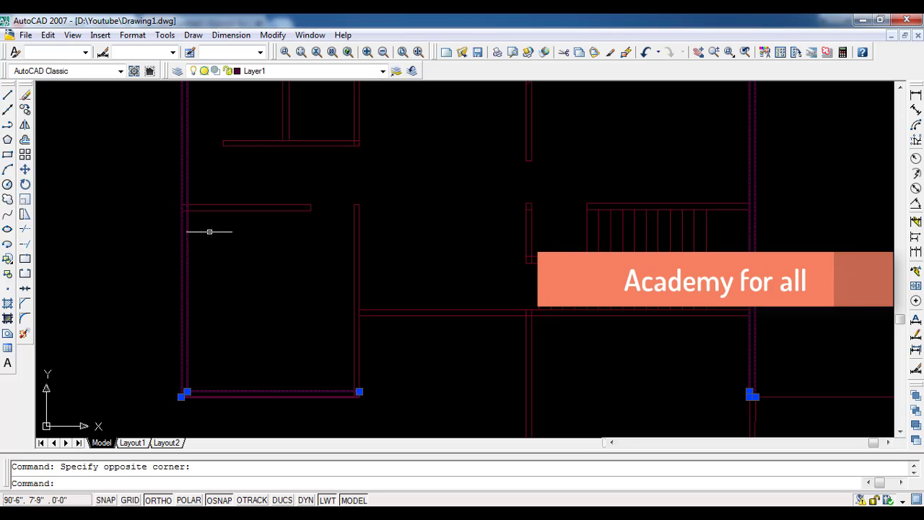
pyautogui.press('Escape')
pyautogui.scroll(-4, 434, 249)
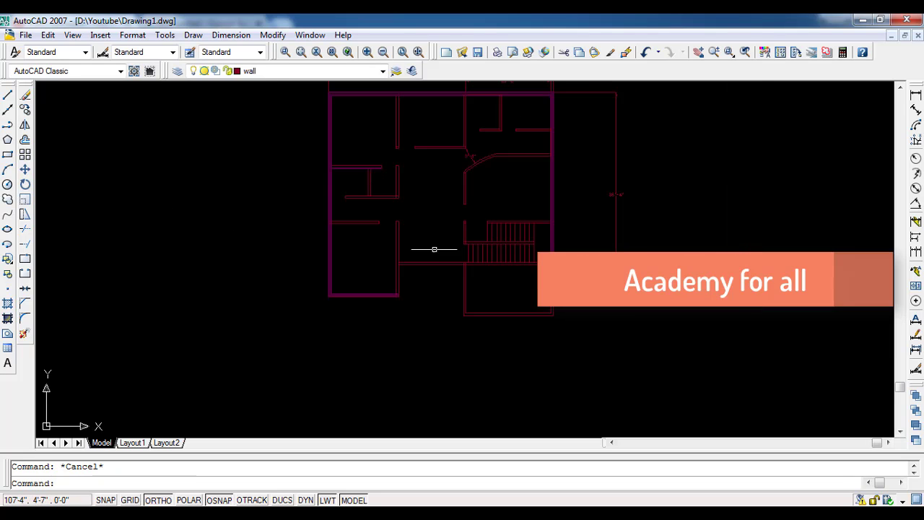
pyautogui.scroll(2, 495, 169)
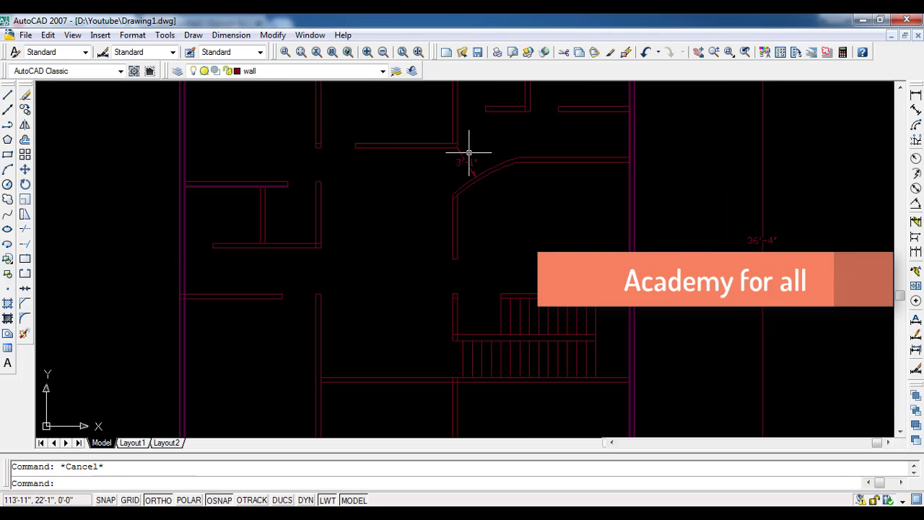
pyautogui.scroll(2, 395, 211)
pyautogui.moveTo(395, 211); pyautogui.dragTo(395, 171, button='middle')
pyautogui.moveTo(536, 326); pyautogui.dragTo(423, 288, button='middle')
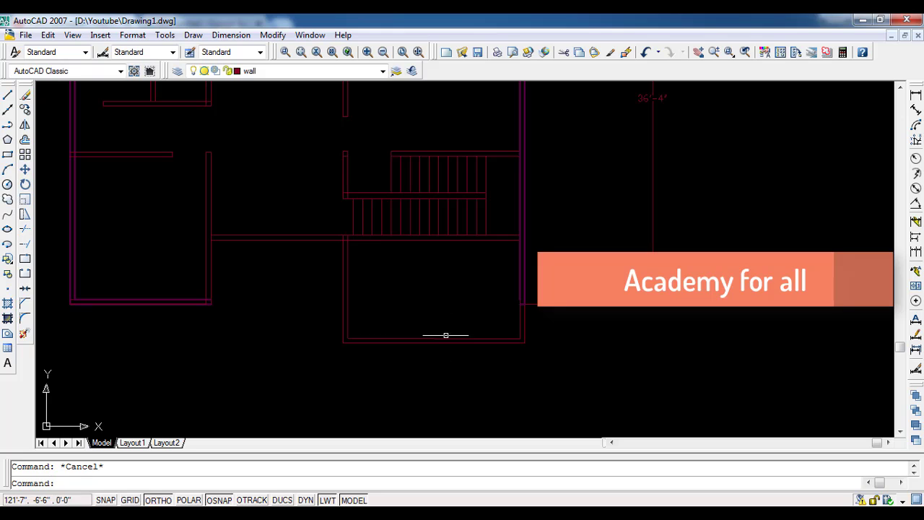
pyautogui.moveTo(307, 274)
pyautogui.mouseDown(button='middle')
pyautogui.moveTo(365, 306)
pyautogui.moveTo(376, 336)
pyautogui.mouseUp(button='middle')
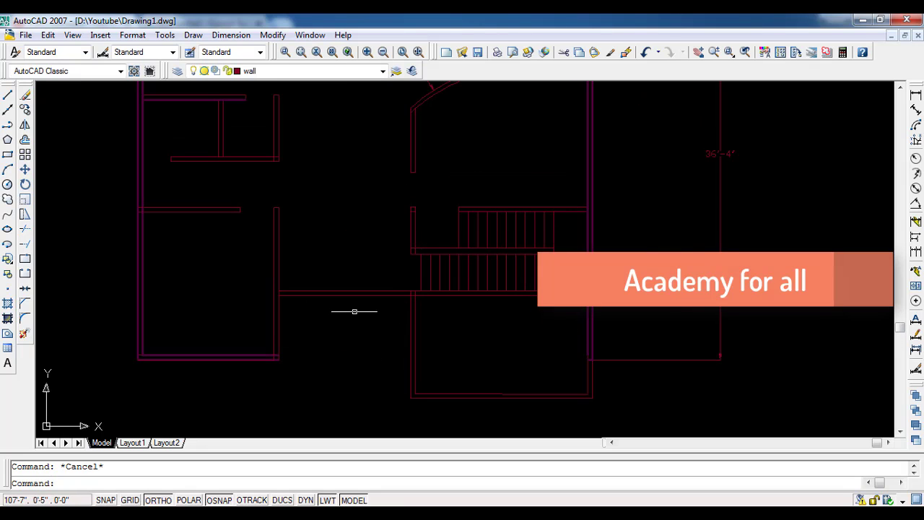
pyautogui.scroll(-1, 330, 373)
pyautogui.scroll(-2, 330, 346)
pyautogui.scroll(-1, 330, 356)
pyautogui.scroll(1, 342, 373)
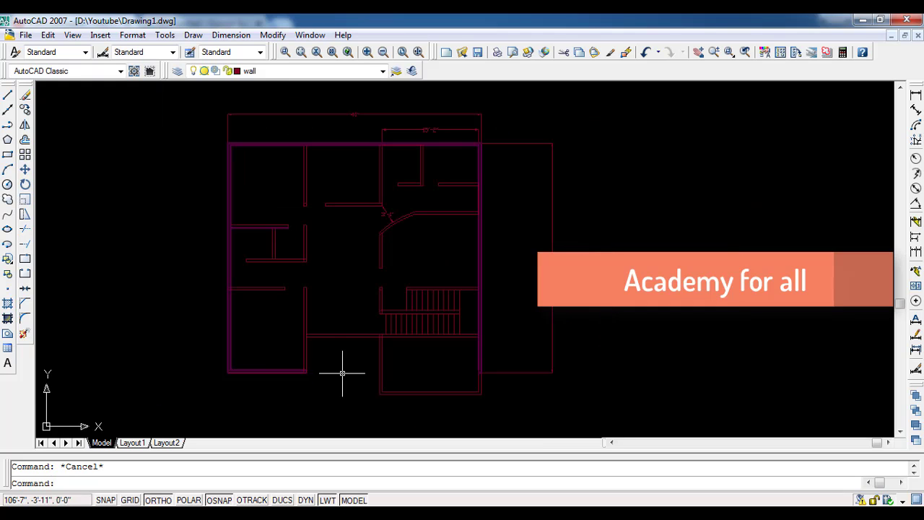
pyautogui.scroll(2, 223, 367)
pyautogui.scroll(2, 223, 334)
pyautogui.scroll(1, 251, 314)
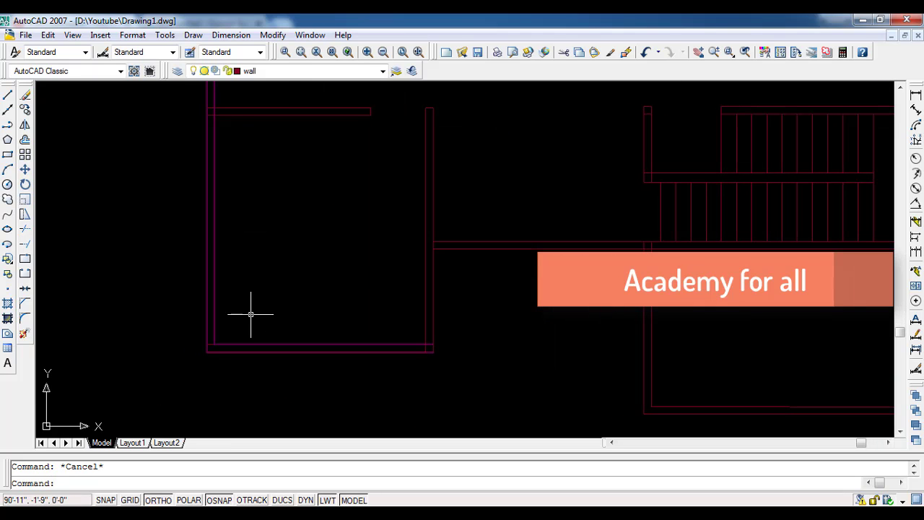
# - Draw a 4' by 5" polyline window outline in the empty space left of the plan
pyautogui.click(8, 124)
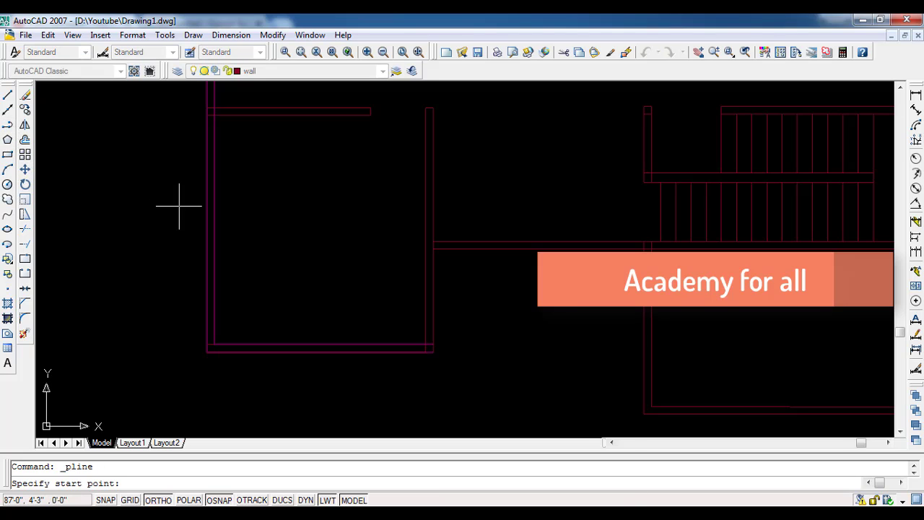
pyautogui.moveTo(181, 206); pyautogui.dragTo(328, 227, button='middle')
pyautogui.click(176, 190)
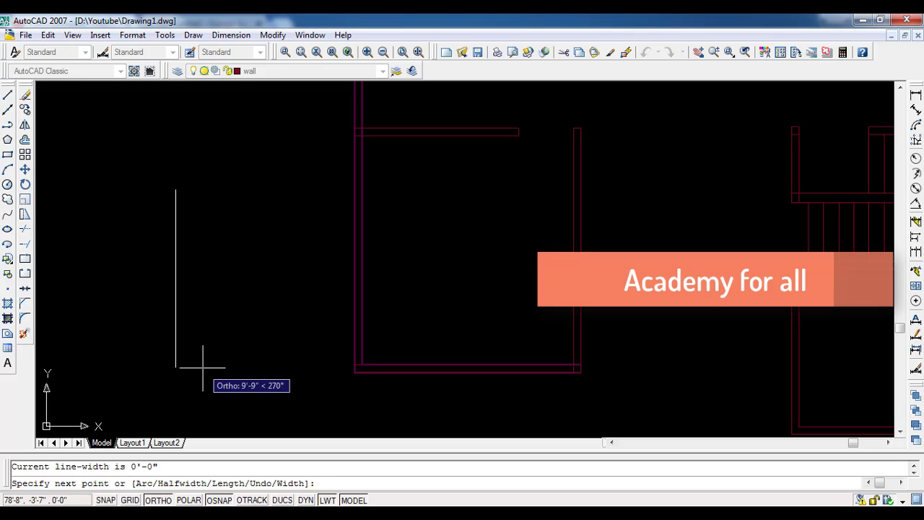
pyautogui.write("4'")
pyautogui.press('Return')
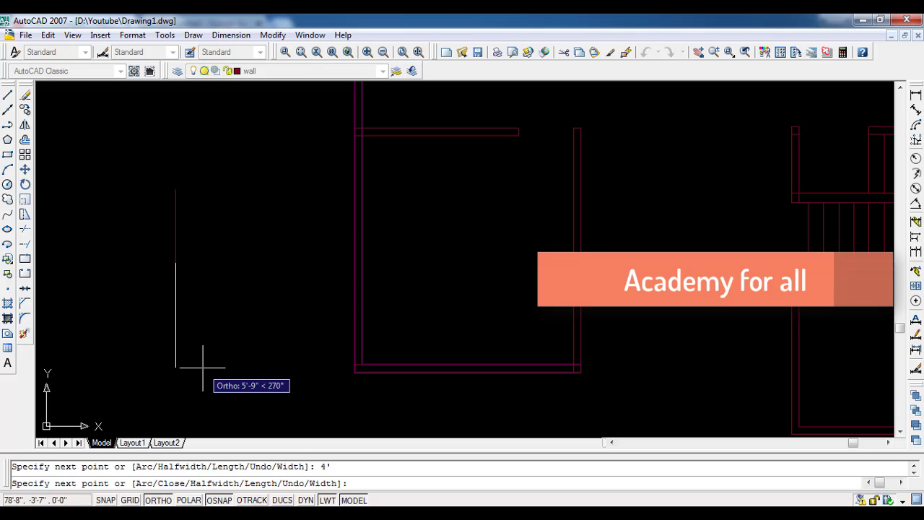
pyautogui.write('5')
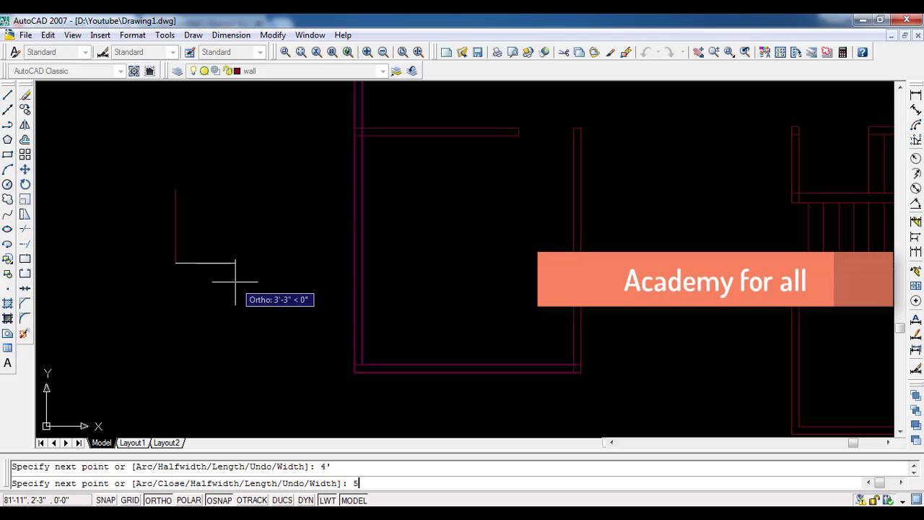
pyautogui.press('Return')
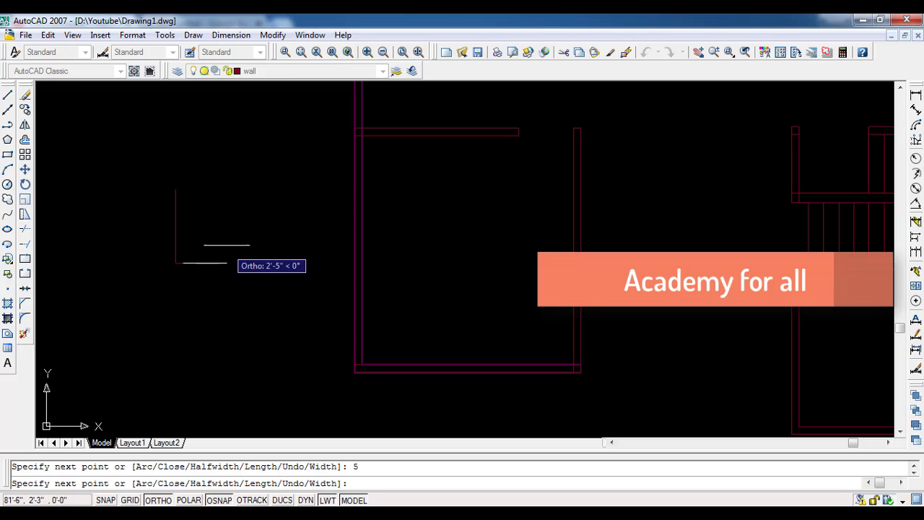
pyautogui.scroll(2, 189, 203)
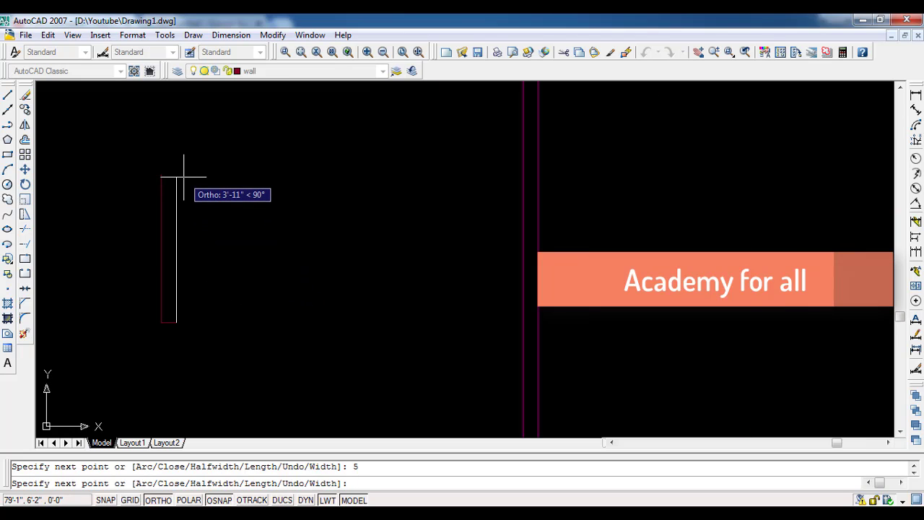
pyautogui.write('4')
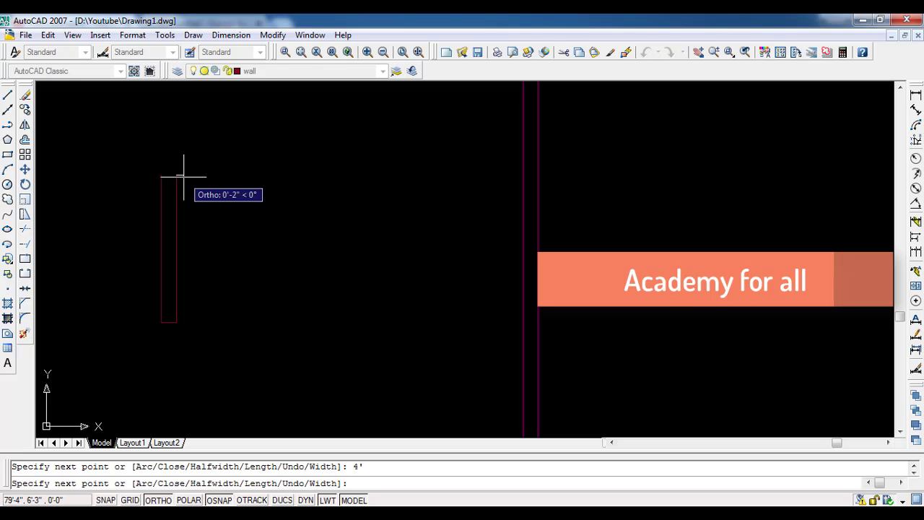
pyautogui.press('Escape')
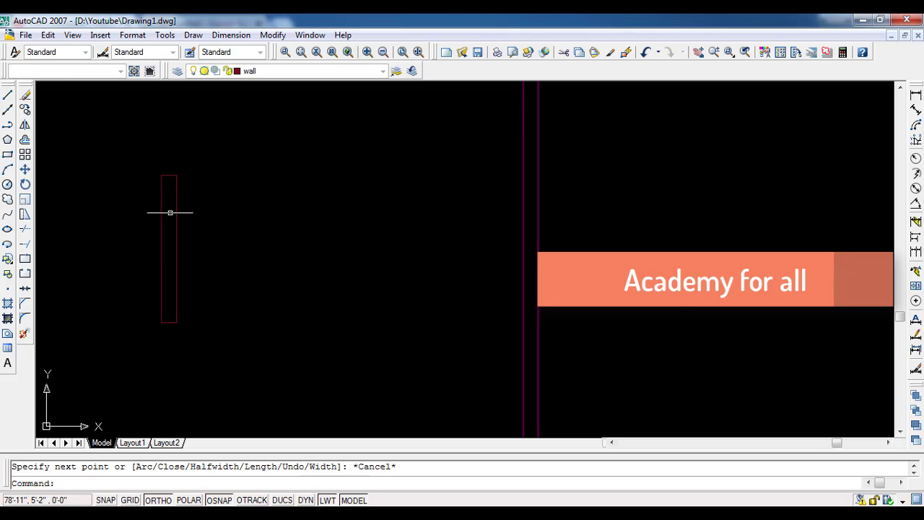
# - Add the inner rectangle of the window frame with RECTANG
pyautogui.scroll(2, 179, 262)
pyautogui.click(7, 154)
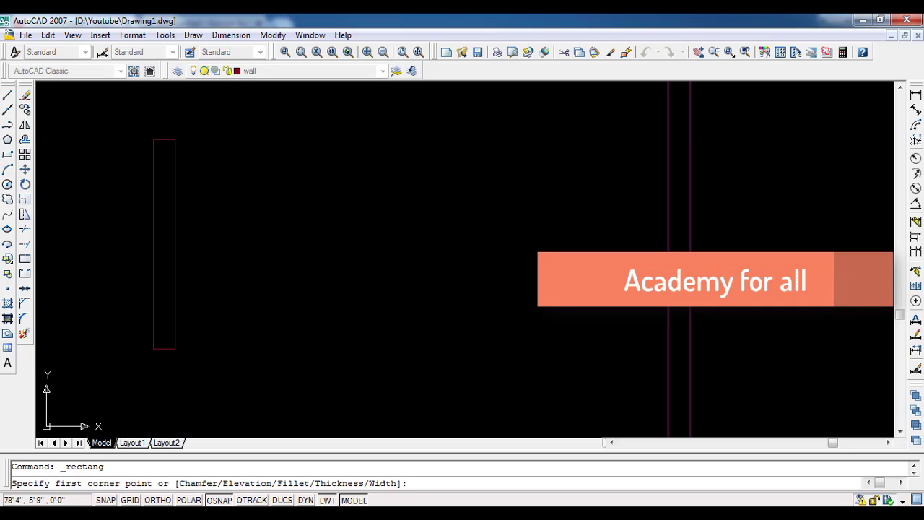
pyautogui.scroll(4, 153, 153)
pyautogui.scroll(4, 157, 135)
pyautogui.click(191, 96)
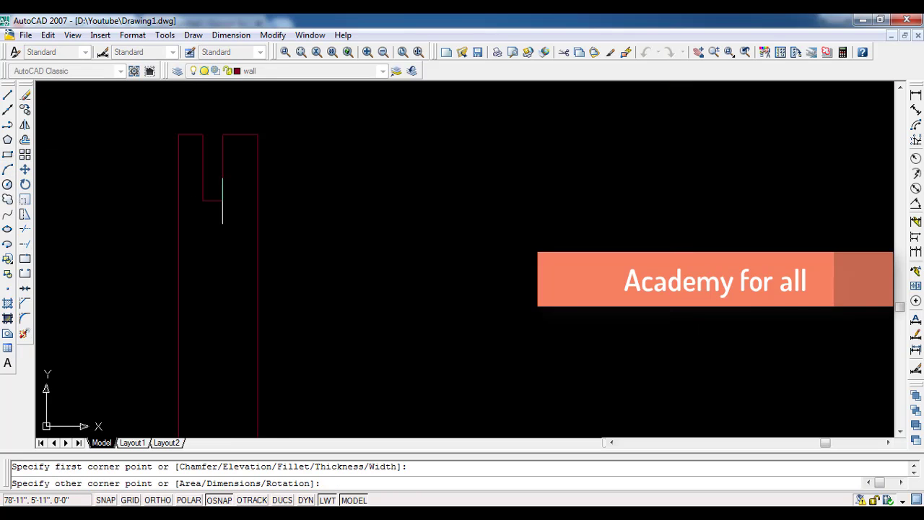
pyautogui.scroll(-2, 220, 195)
pyautogui.scroll(-2, 252, 334)
pyautogui.scroll(-2, 217, 294)
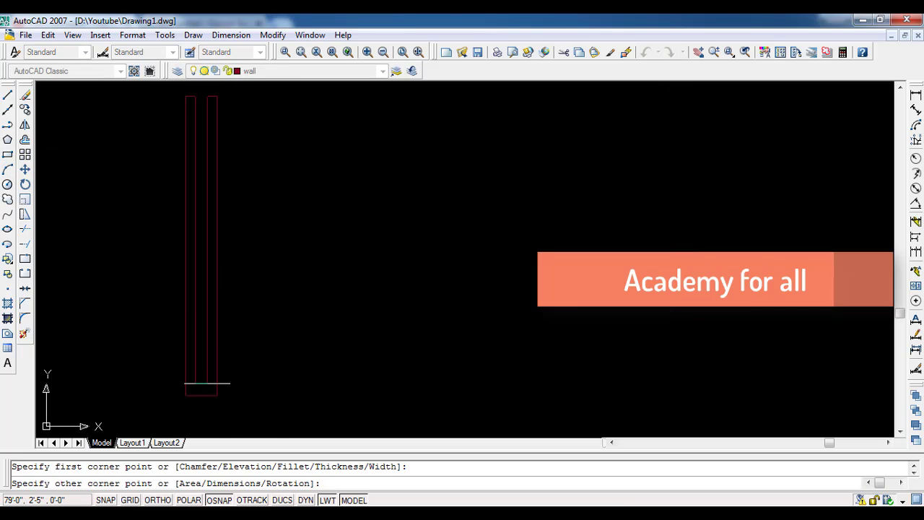
pyautogui.scroll(2, 209, 396)
pyautogui.scroll(2, 209, 395)
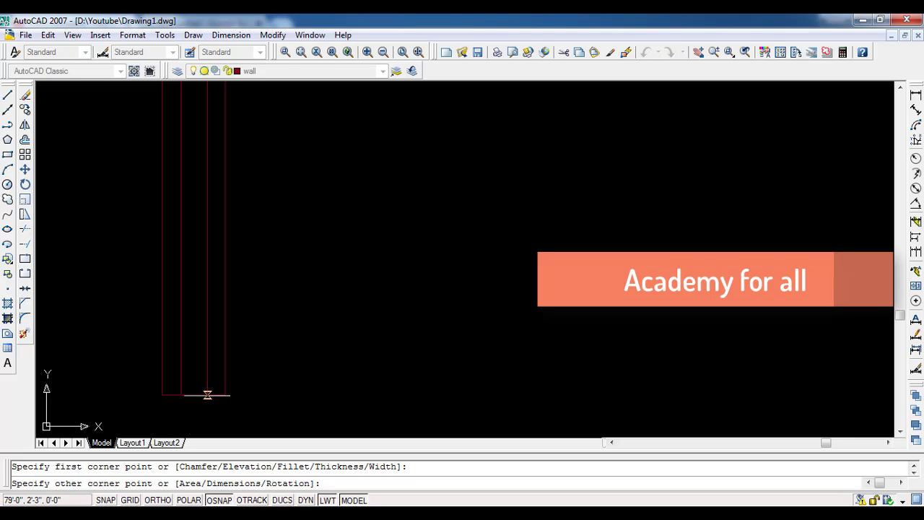
pyautogui.click(204, 395)
pyautogui.press('Escape')
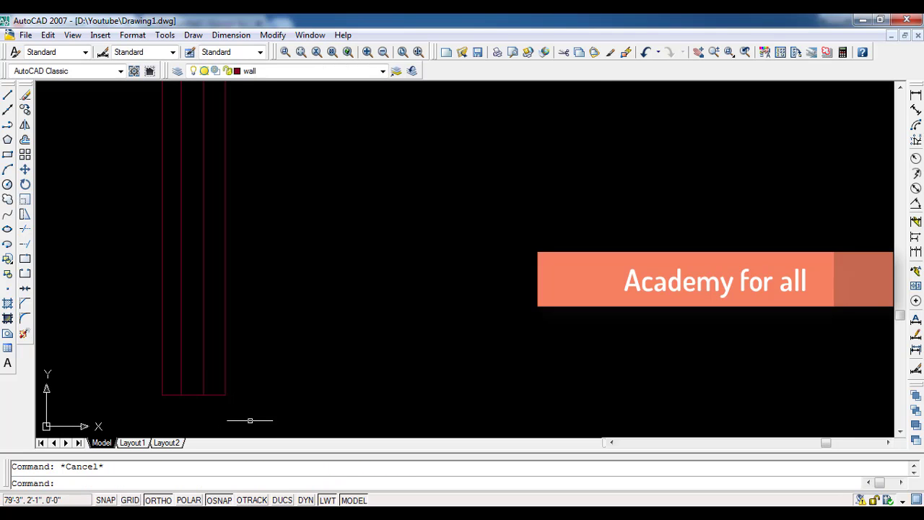
pyautogui.scroll(-2, 260, 363)
pyautogui.scroll(-2, 259, 366)
pyautogui.moveTo(260, 367); pyautogui.dragTo(175, 280, button='middle')
# - Copy the window frame from its midpoint into the left wall
pyautogui.scroll(-2, 206, 286)
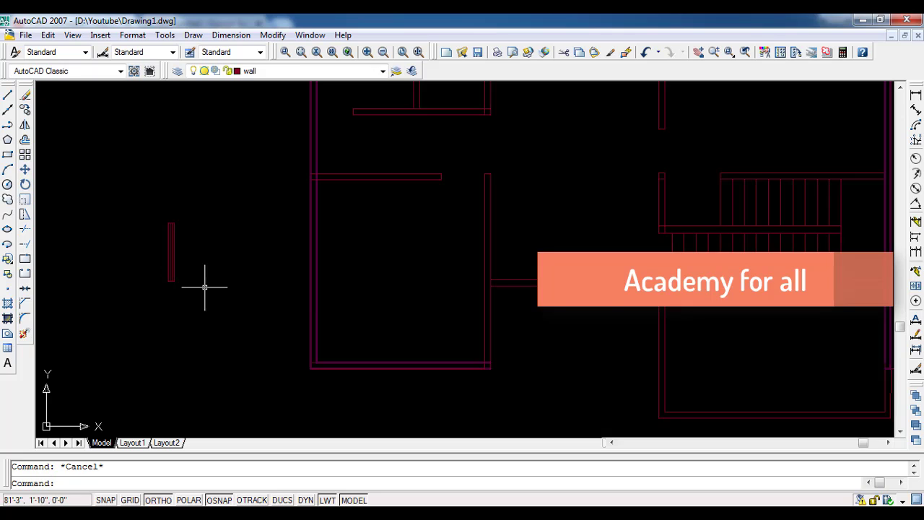
pyautogui.scroll(3, 181, 243)
pyautogui.scroll(-2, 185, 244)
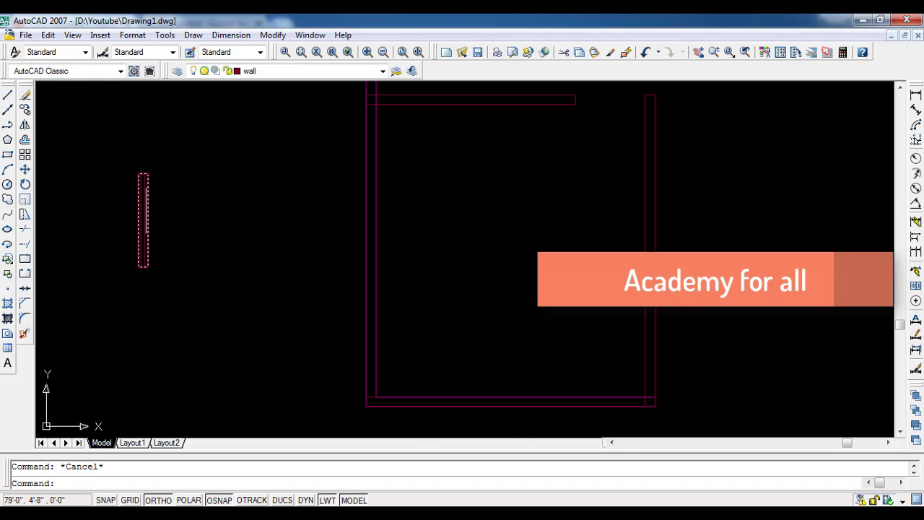
pyautogui.click(169, 232)
pyautogui.click(117, 161)
pyautogui.click(24, 109)
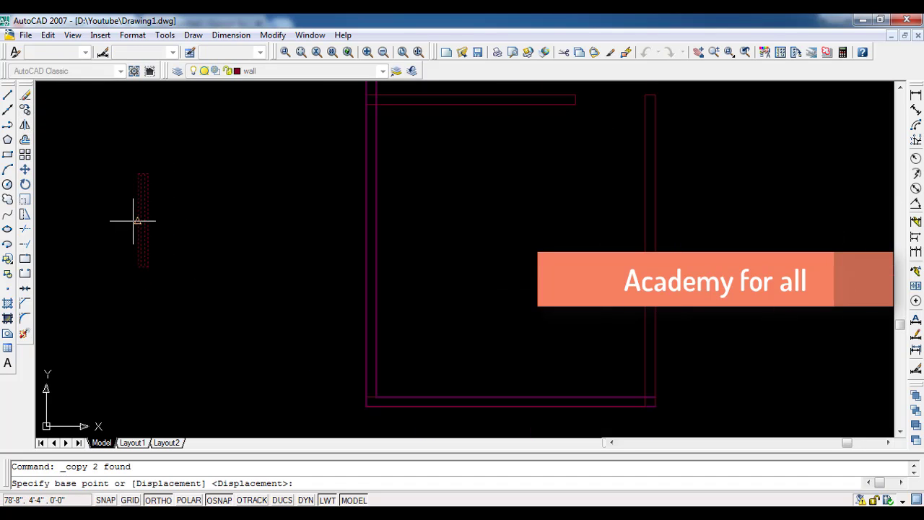
pyautogui.click(138, 220)
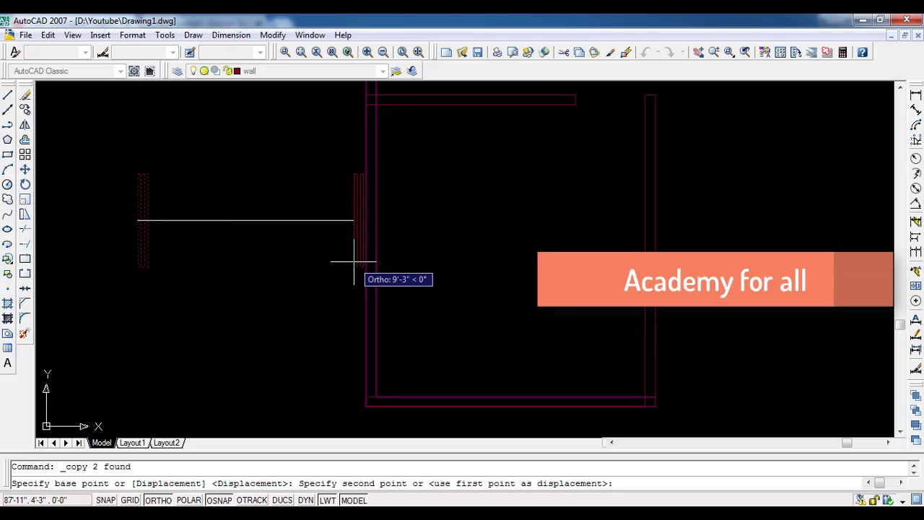
pyautogui.click(365, 220)
# - Turn Ortho off with F8 and place another frame copy in the wall
pyautogui.scroll(-3, 401, 260)
pyautogui.scroll(3, 395, 193)
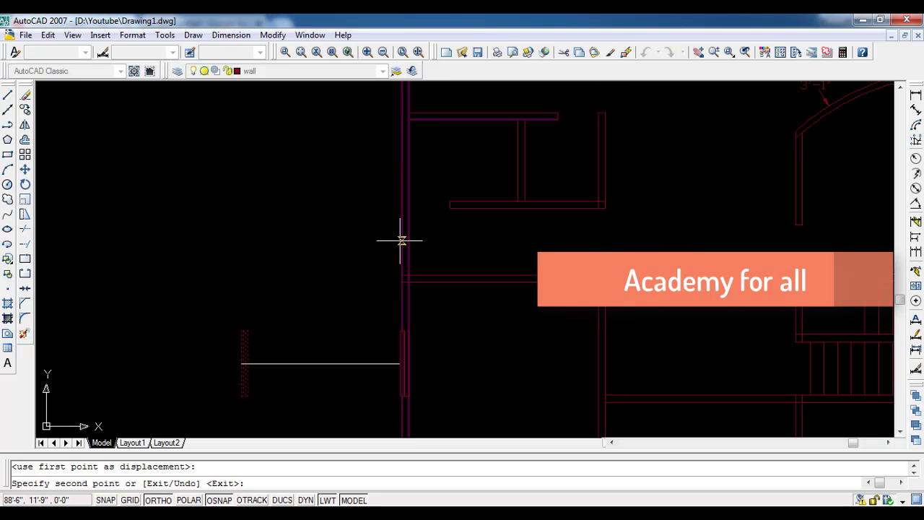
pyautogui.press('F8')
pyautogui.scroll(2, 401, 242)
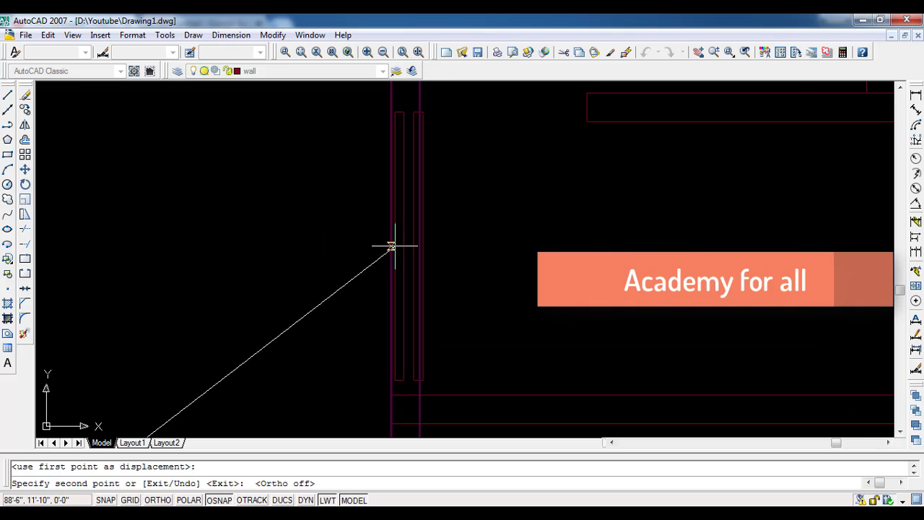
pyautogui.click(391, 249)
pyautogui.scroll(-1, 380, 299)
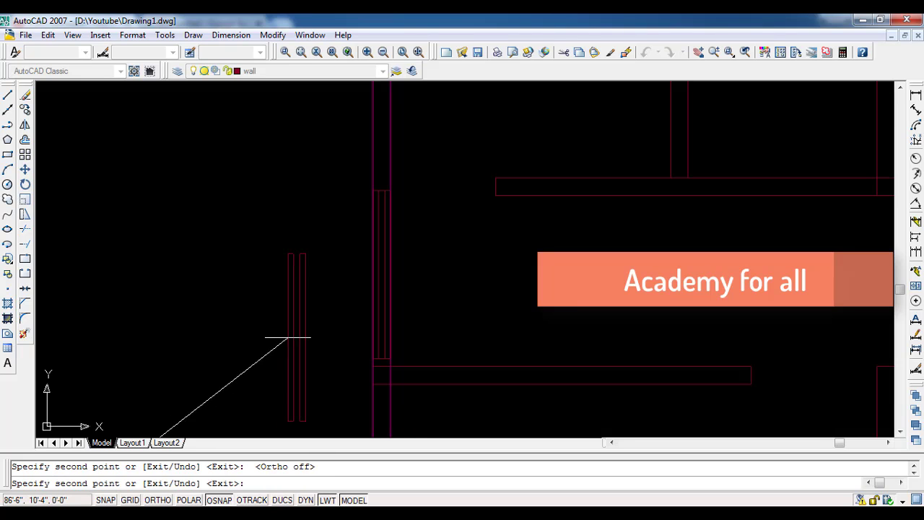
pyautogui.scroll(-1, 296, 318)
# - Pan along the exterior walls back to the original frame and end the copy command
pyautogui.moveTo(336, 216); pyautogui.dragTo(346, 373, button='middle')
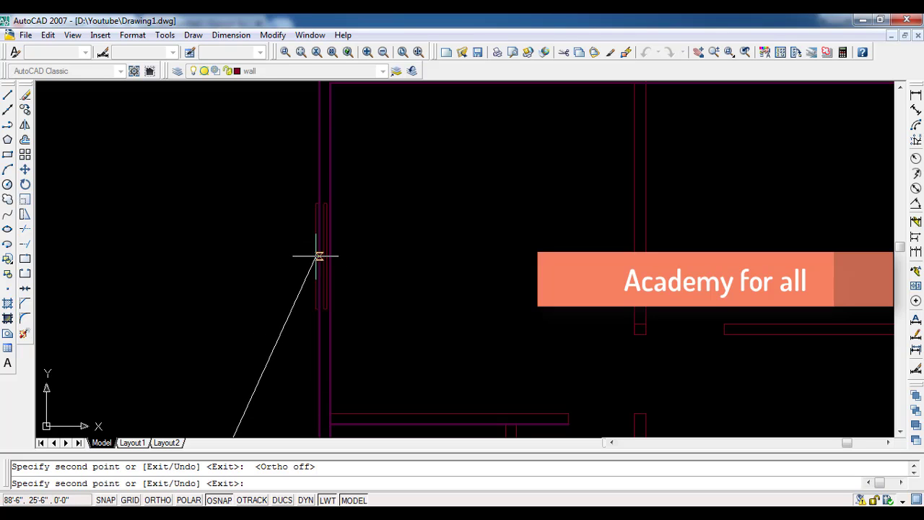
pyautogui.scroll(-3, 423, 298)
pyautogui.scroll(-3, 470, 289)
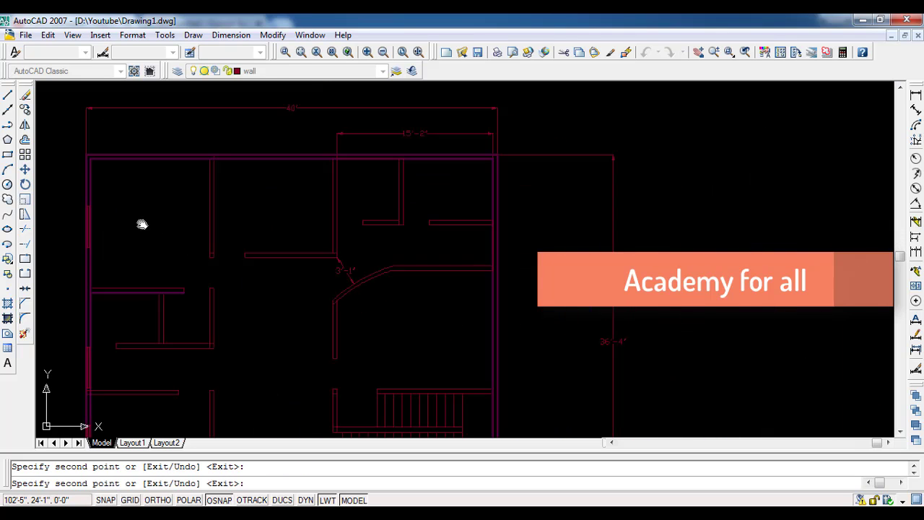
pyautogui.scroll(2, 387, 185)
pyautogui.scroll(1, 470, 145)
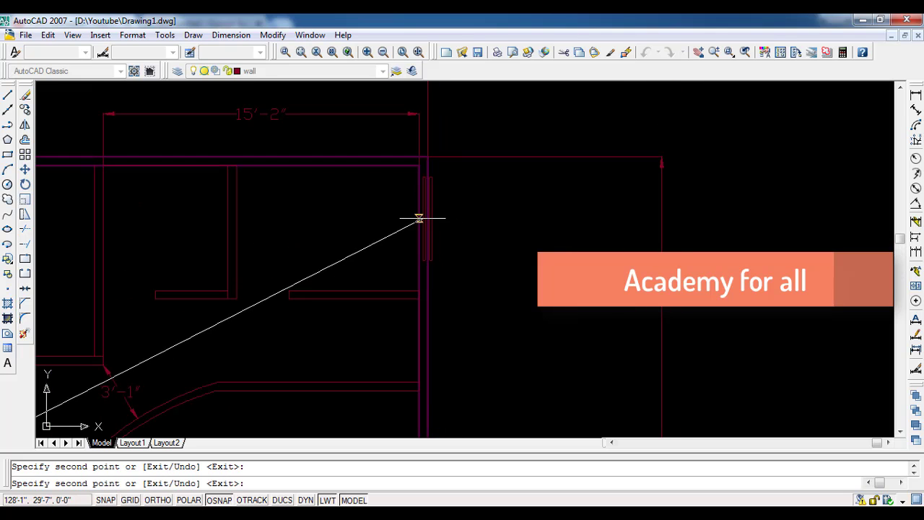
pyautogui.moveTo(425, 311); pyautogui.dragTo(405, 148, button='middle')
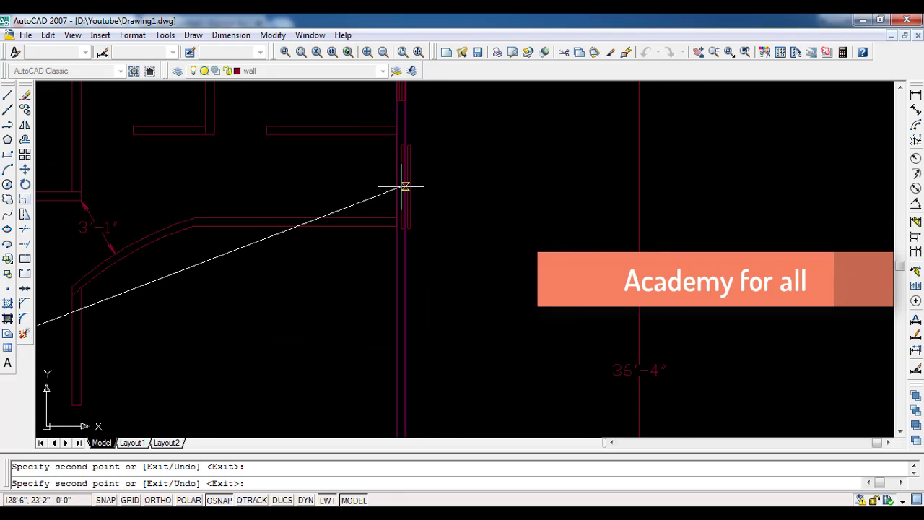
pyautogui.scroll(-2, 383, 279)
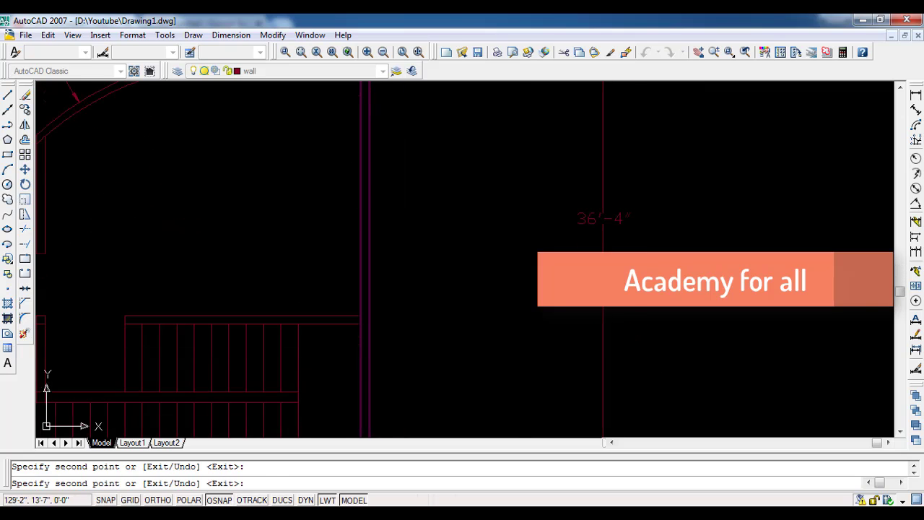
pyautogui.moveTo(396, 336); pyautogui.dragTo(372, 215, button='middle')
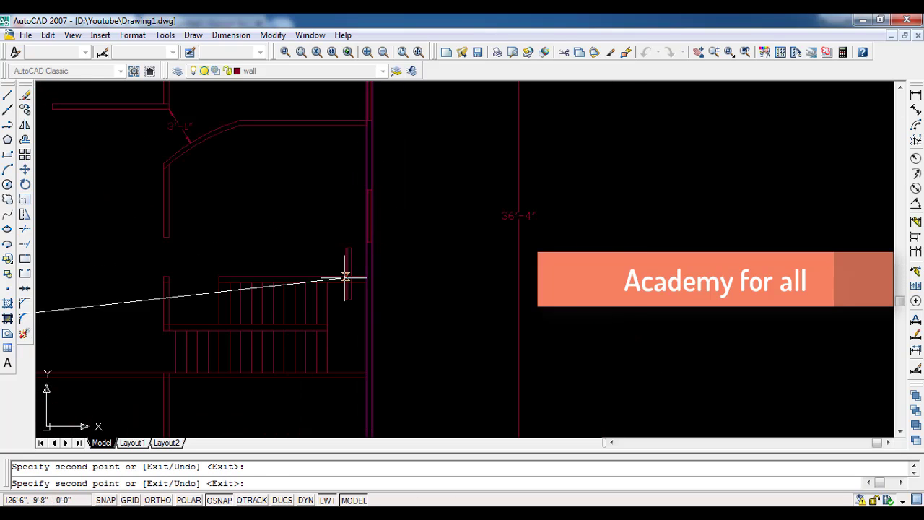
pyautogui.moveTo(306, 316); pyautogui.dragTo(353, 208, button='middle')
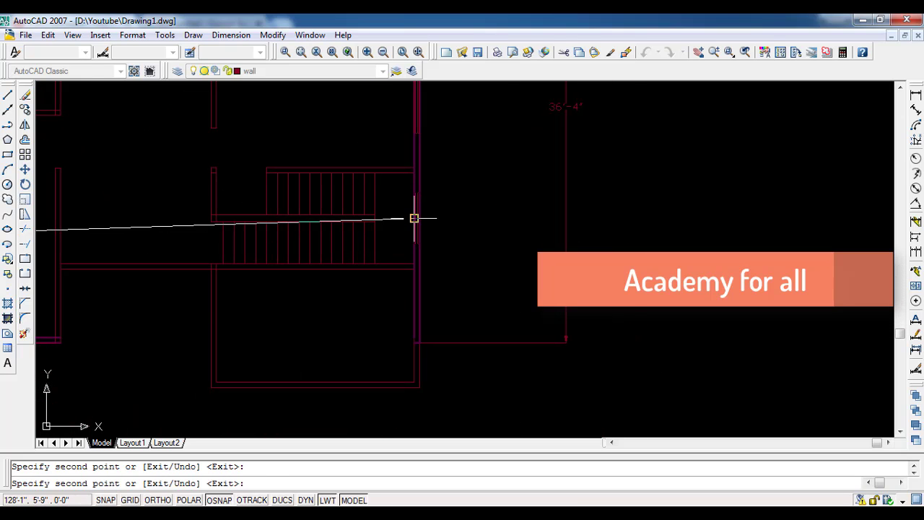
pyautogui.moveTo(334, 326); pyautogui.dragTo(336, 253, button='middle')
pyautogui.scroll(-2, 269, 252)
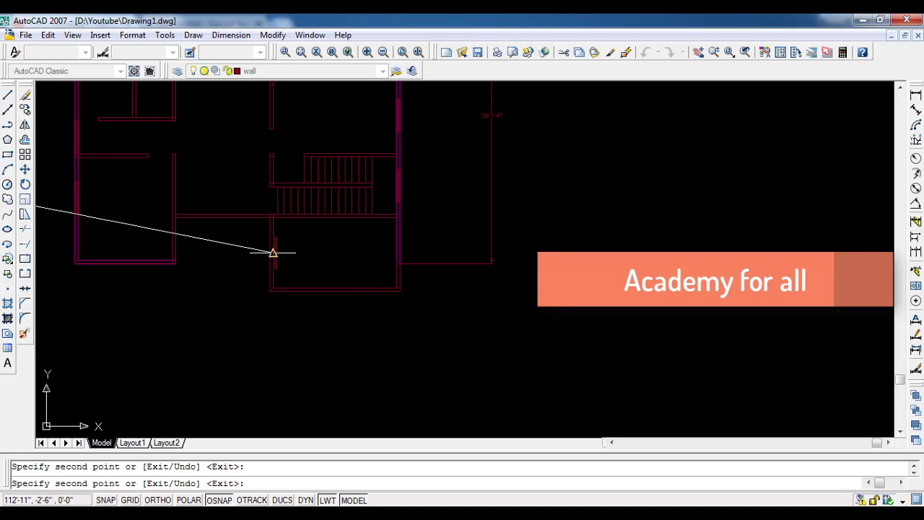
pyautogui.moveTo(175, 288); pyautogui.dragTo(367, 350, button='middle')
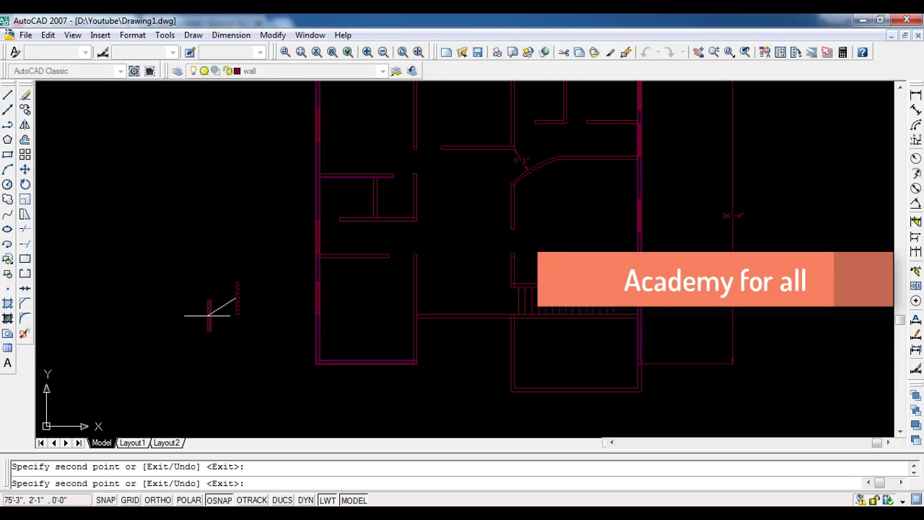
pyautogui.scroll(-2, 256, 274)
pyautogui.press('Escape')
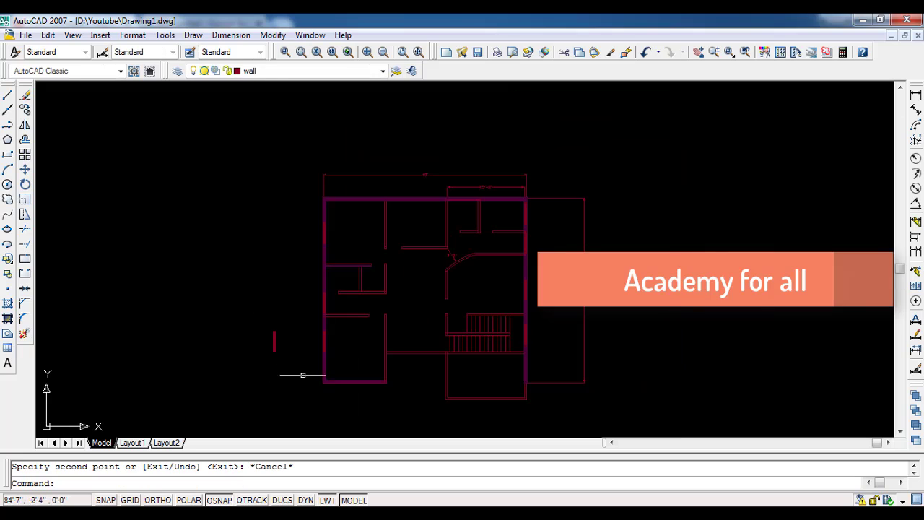
pyautogui.scroll(5, 273, 368)
# - Rotate the original window frame 90° so it lies horizontal
pyautogui.click(305, 331)
pyautogui.click(206, 226)
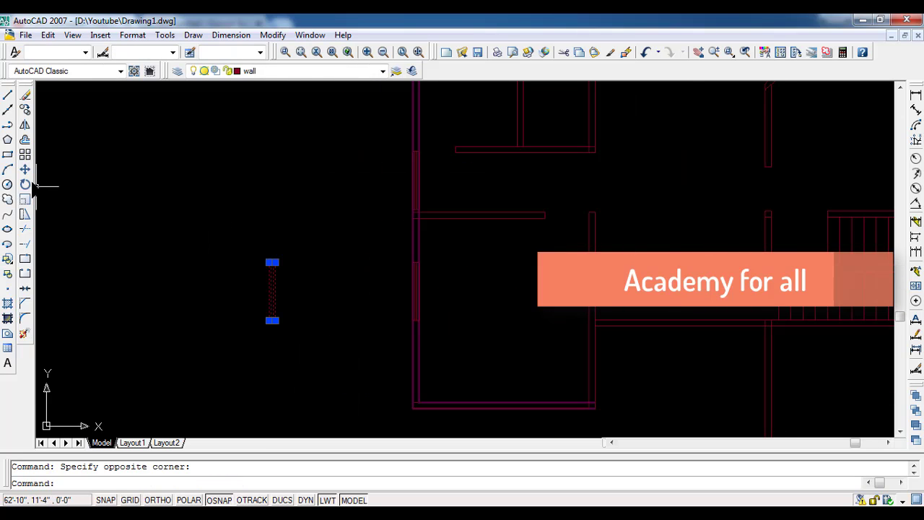
pyautogui.click(25, 184)
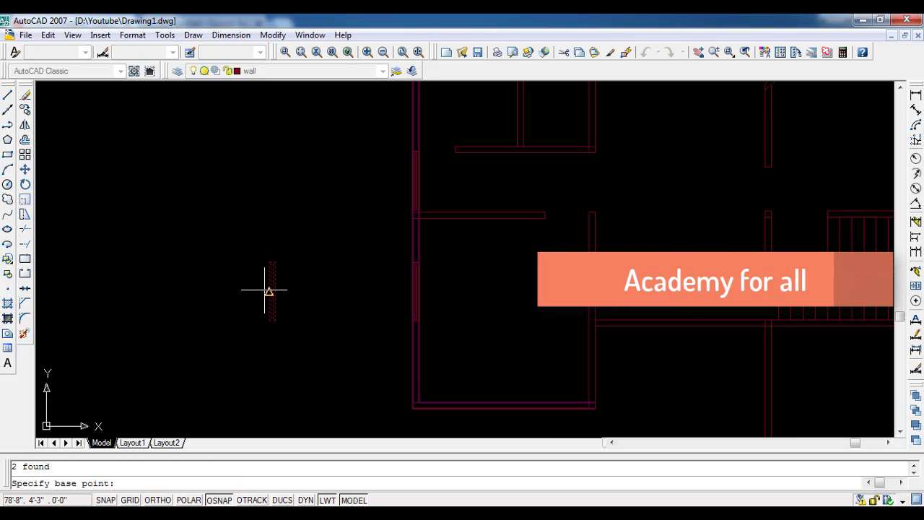
pyautogui.click(268, 290)
pyautogui.write('90')
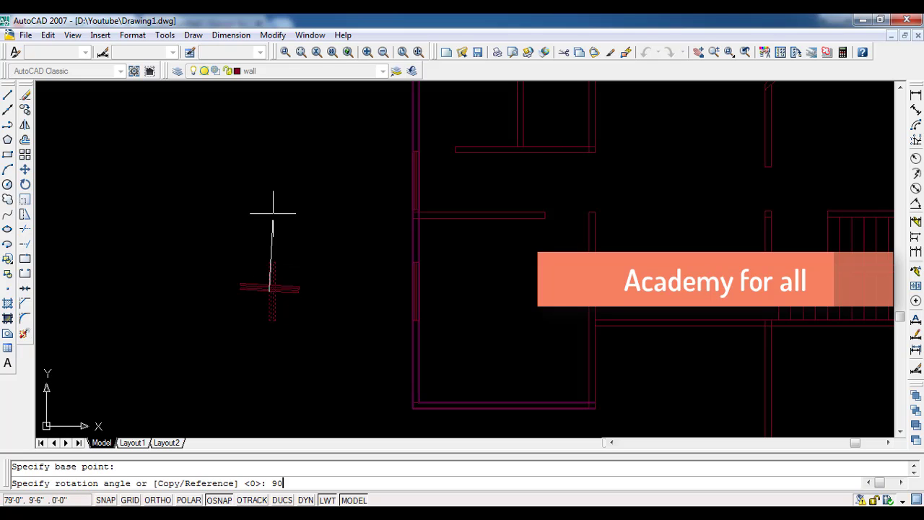
pyautogui.press('Return')
pyautogui.press('Escape')
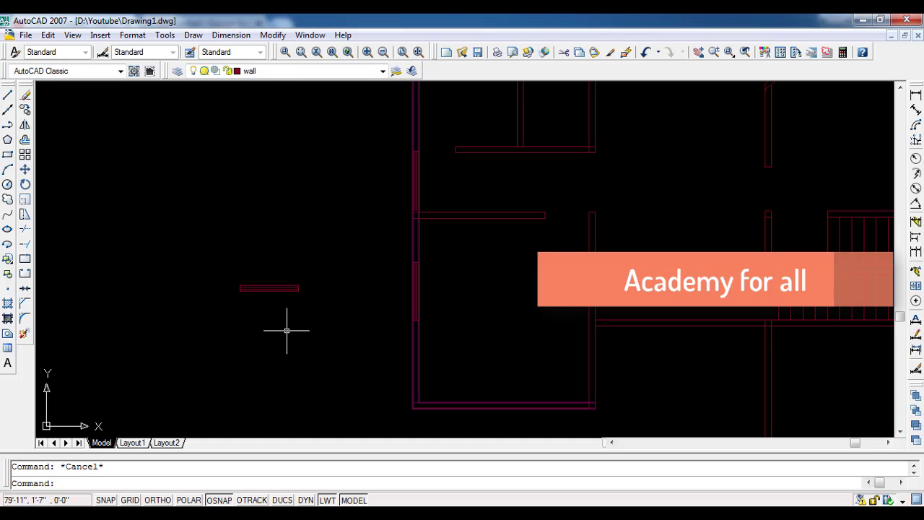
# - Copy the horizontal frame from its midpoint into the bottom wall and the top wall
pyautogui.click(287, 331)
pyautogui.click(237, 258)
pyautogui.click(24, 109)
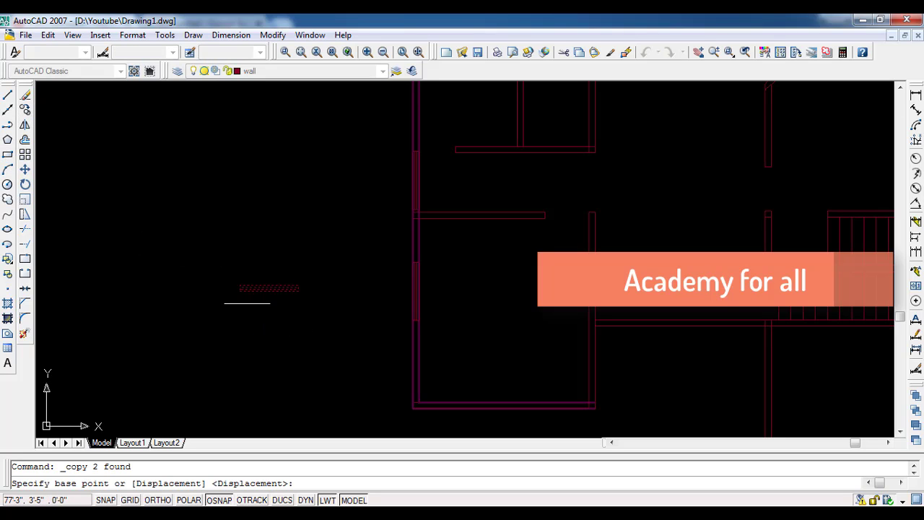
pyautogui.click(275, 290)
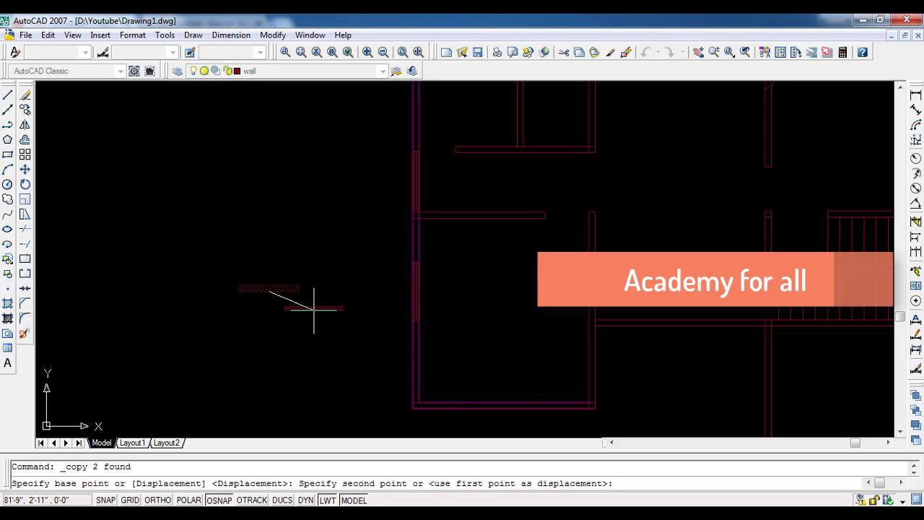
pyautogui.click(504, 409)
pyautogui.scroll(-2, 428, 408)
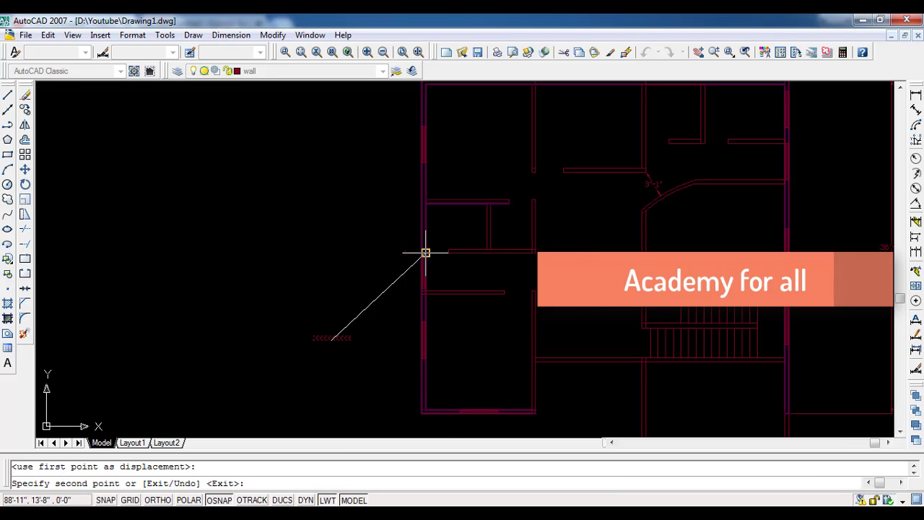
pyautogui.scroll(2, 425, 230)
pyautogui.scroll(1, 454, 233)
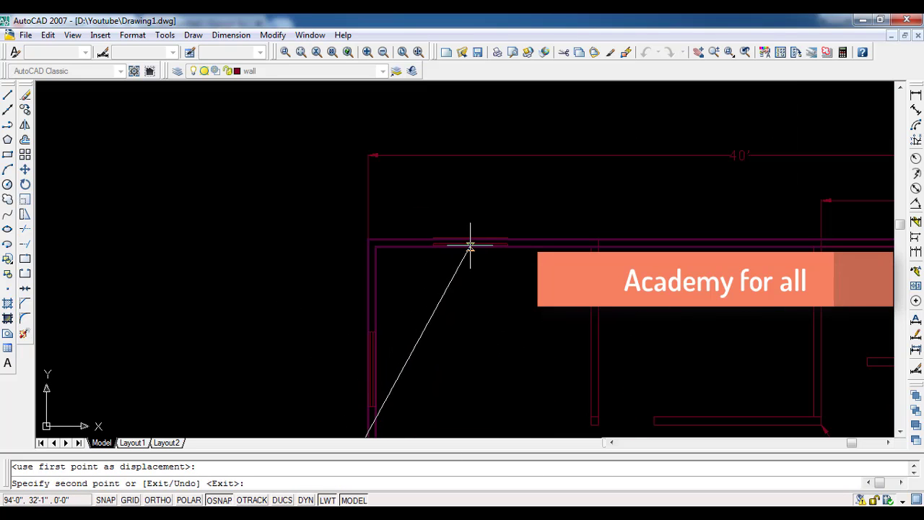
pyautogui.click(485, 246)
# - Place another window frame copy further along the top wall, then finish copying
pyautogui.moveTo(560, 309); pyautogui.dragTo(339, 325, button='middle')
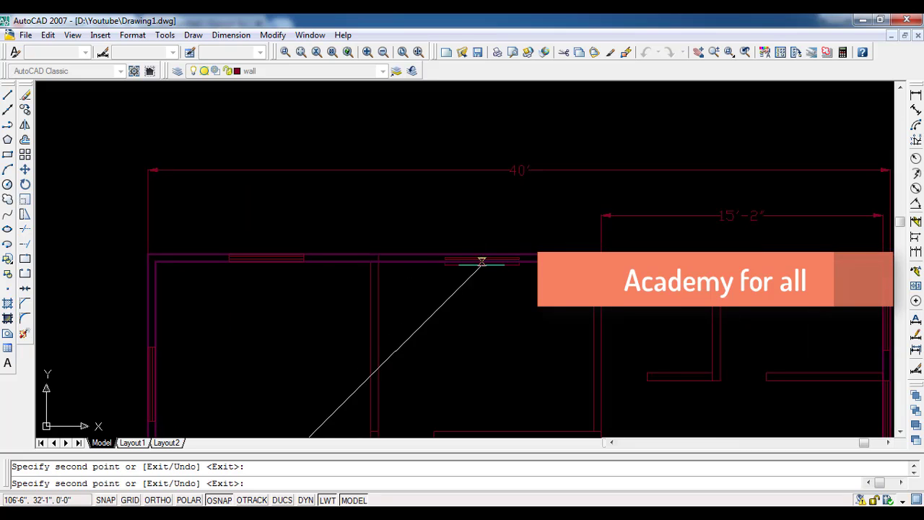
pyautogui.moveTo(518, 285); pyautogui.dragTo(355, 291, button='middle')
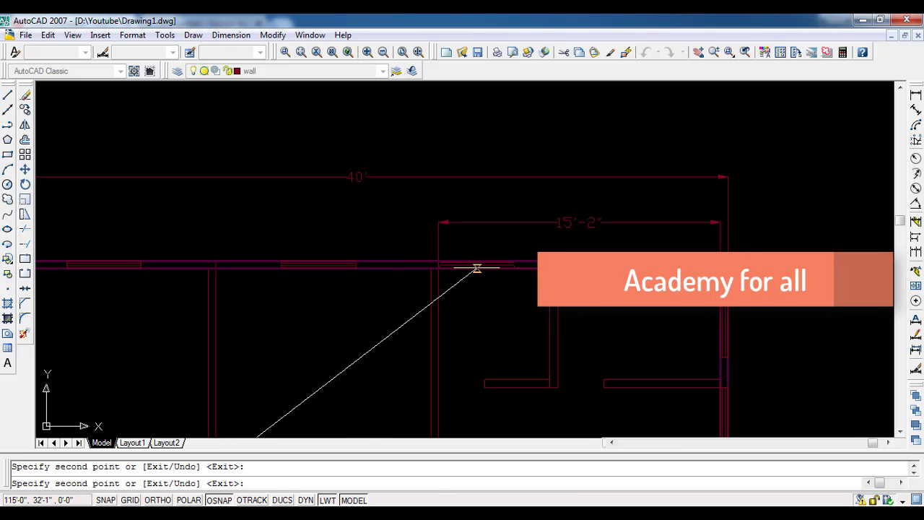
pyautogui.click(488, 267)
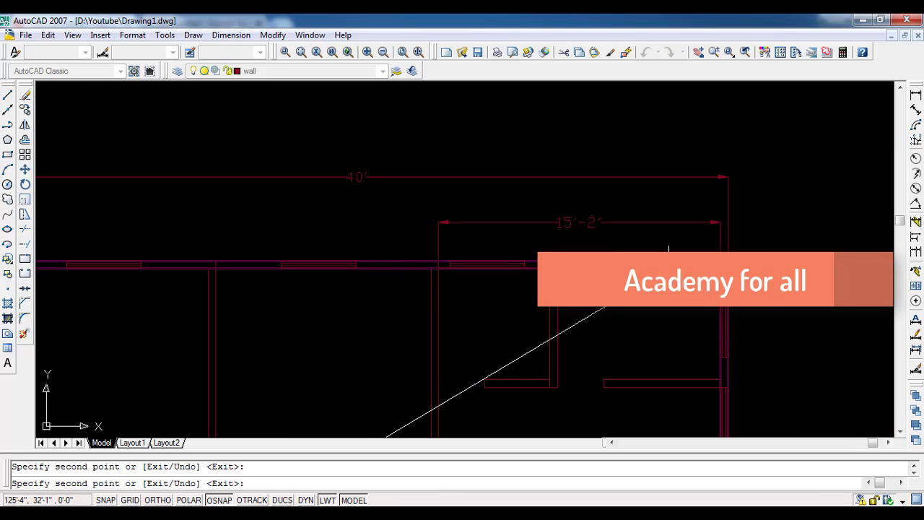
pyautogui.scroll(-2, 605, 308)
pyautogui.scroll(-1, 412, 214)
pyautogui.scroll(2, 474, 262)
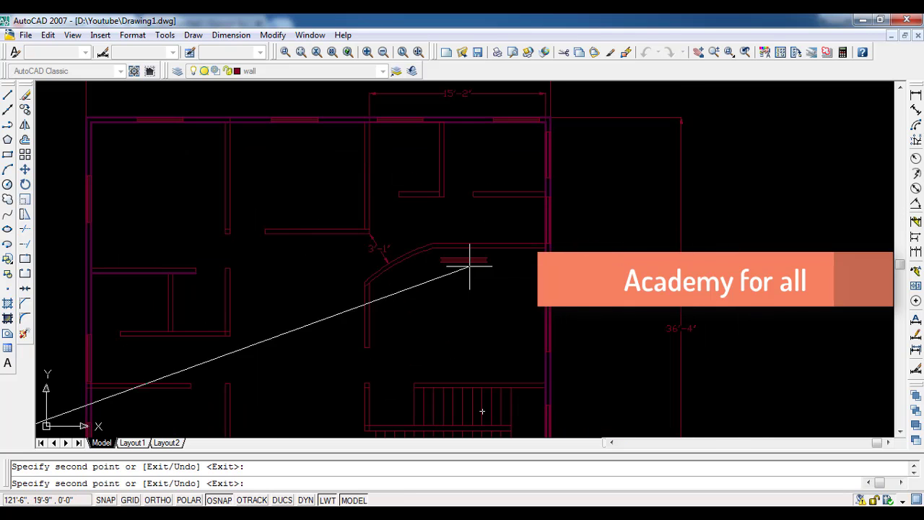
pyautogui.scroll(2, 475, 262)
pyautogui.moveTo(474, 262); pyautogui.dragTo(439, 148, button='middle')
pyautogui.scroll(-1, 431, 305)
pyautogui.scroll(1, 466, 356)
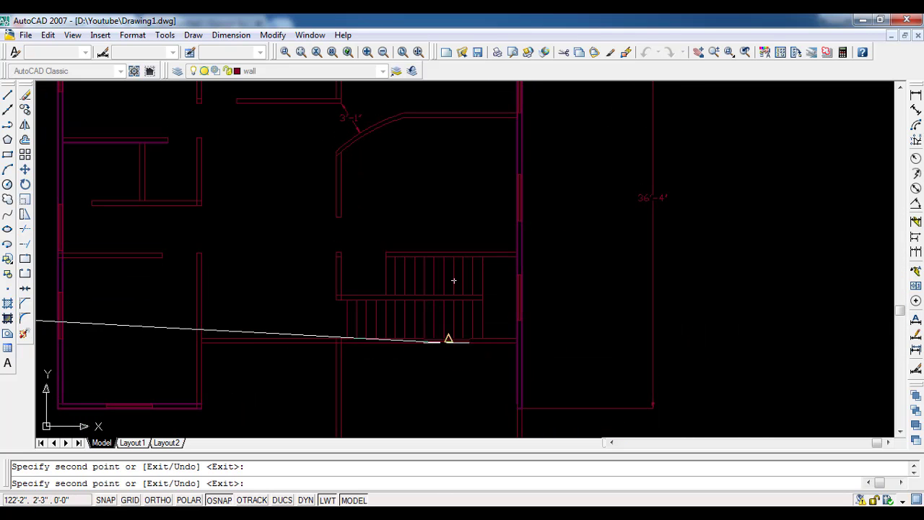
pyautogui.press('Escape')
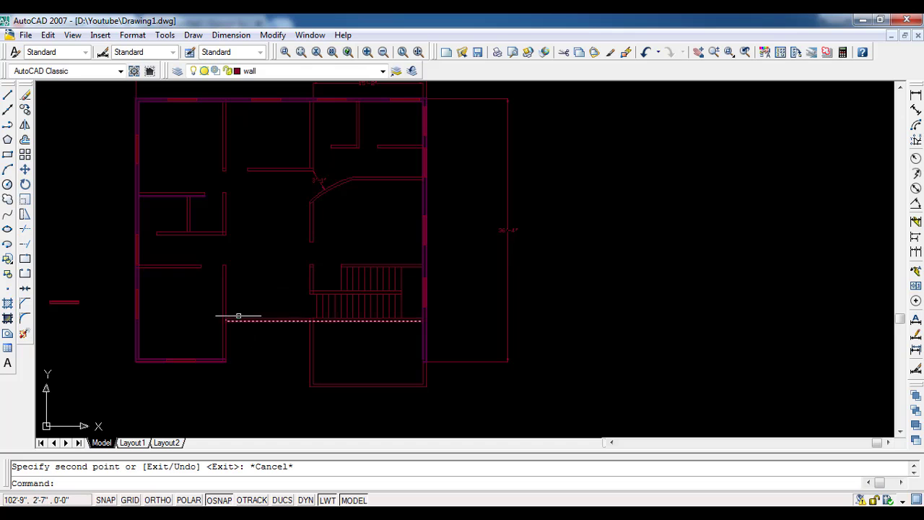
# - Draw a closed 1'-6" by 5" polyline rectangle with Ortho on
pyautogui.moveTo(237, 316); pyautogui.dragTo(334, 310, button='middle')
pyautogui.scroll(5, 235, 226)
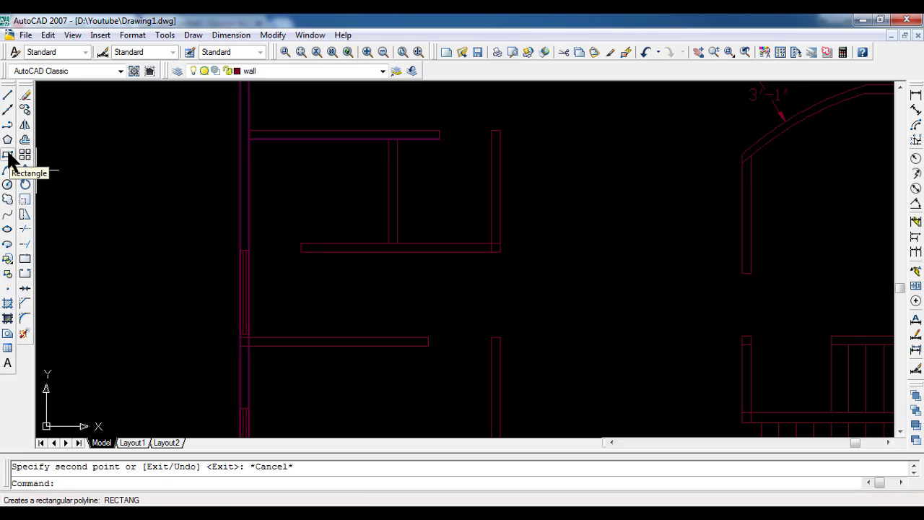
pyautogui.click(8, 124)
pyautogui.click(110, 172)
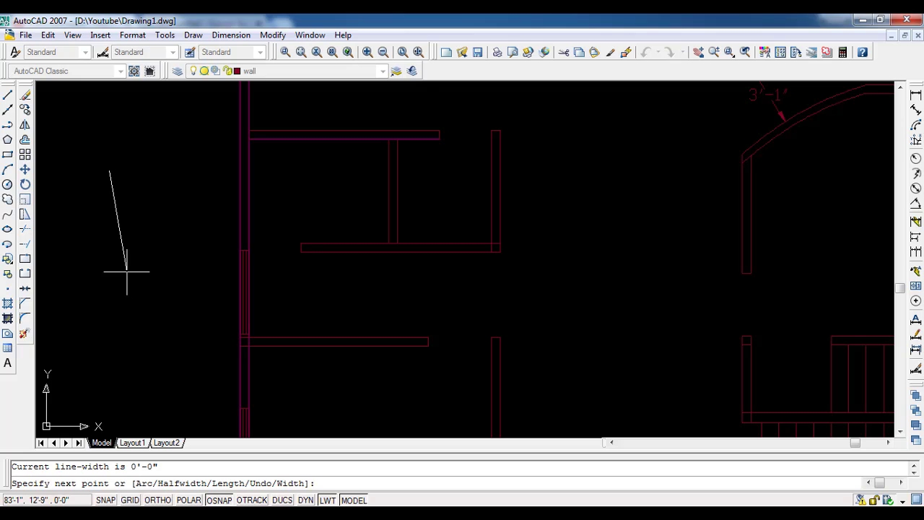
pyautogui.press('F8')
pyautogui.write("1.5'")
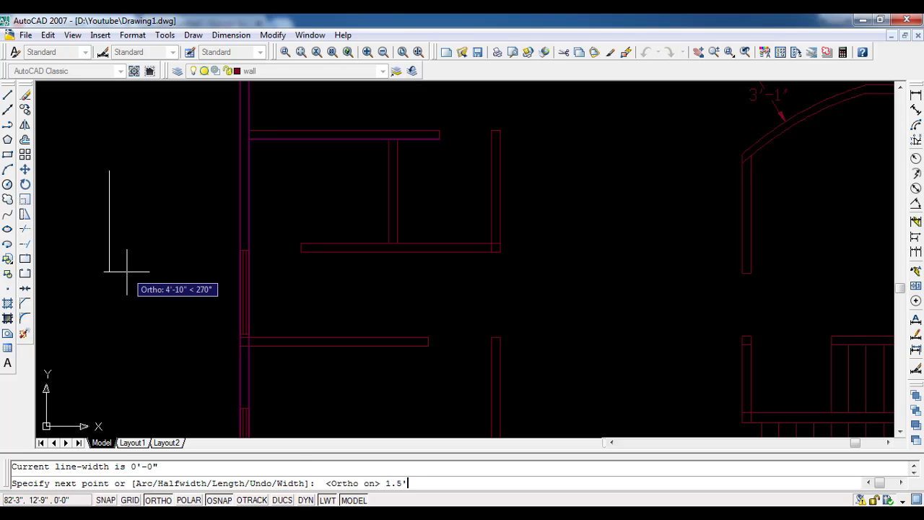
pyautogui.press('Return')
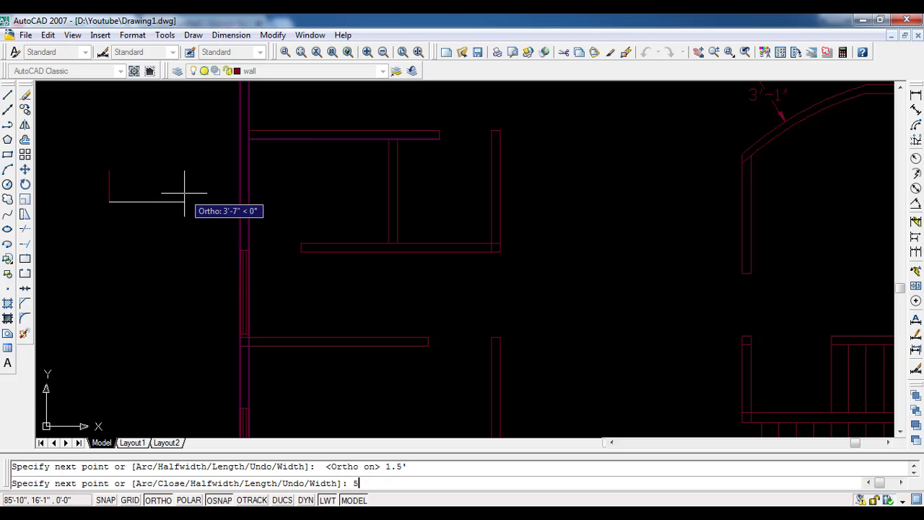
pyautogui.press('Return')
pyautogui.scroll(3, 116, 151)
pyautogui.write('1.5')
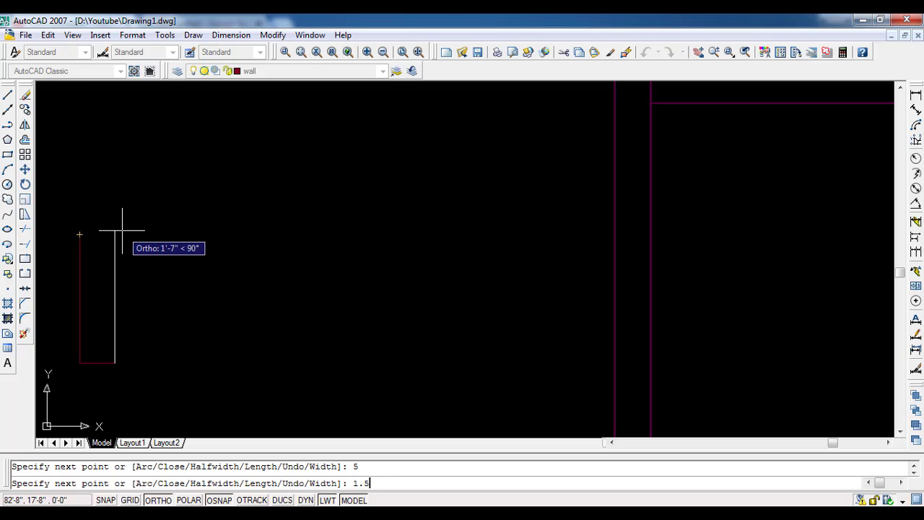
pyautogui.write("'")
pyautogui.press('Return')
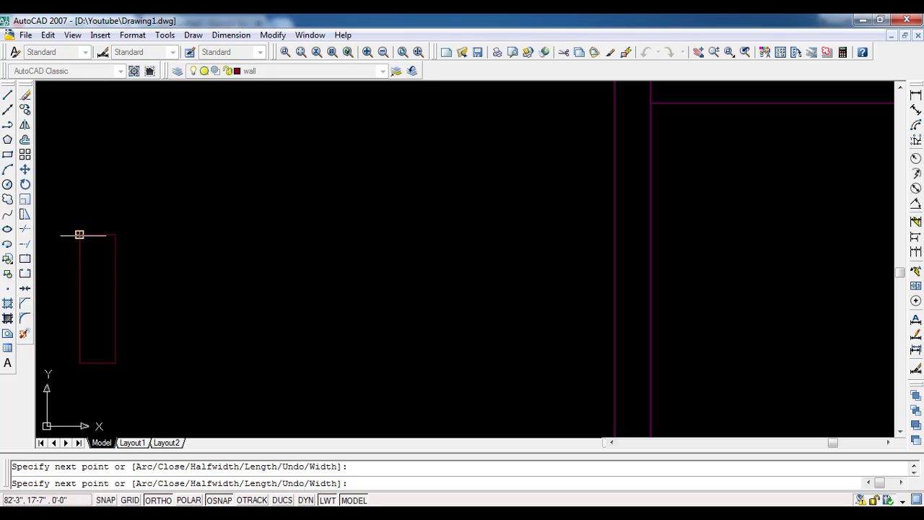
pyautogui.click(79, 234)
pyautogui.press('Return')
# - Draw a matching narrow rectangle beside the first to complete the vertical frame
pyautogui.click(8, 154)
pyautogui.moveTo(95, 282); pyautogui.dragTo(223, 185, button='middle')
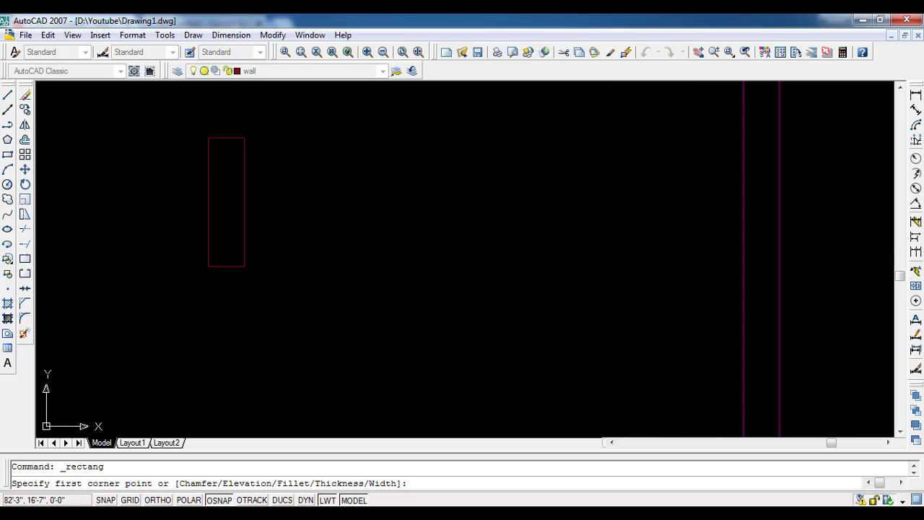
pyautogui.scroll(3, 227, 162)
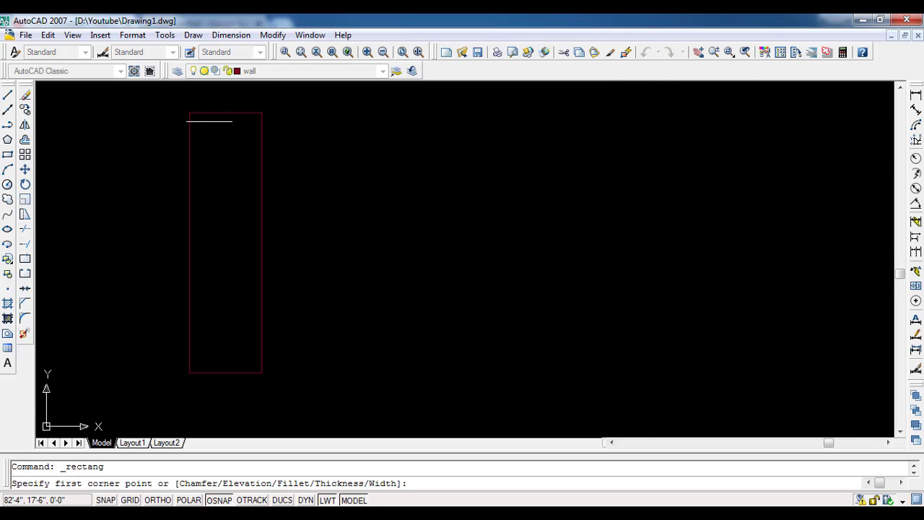
pyautogui.click(211, 112)
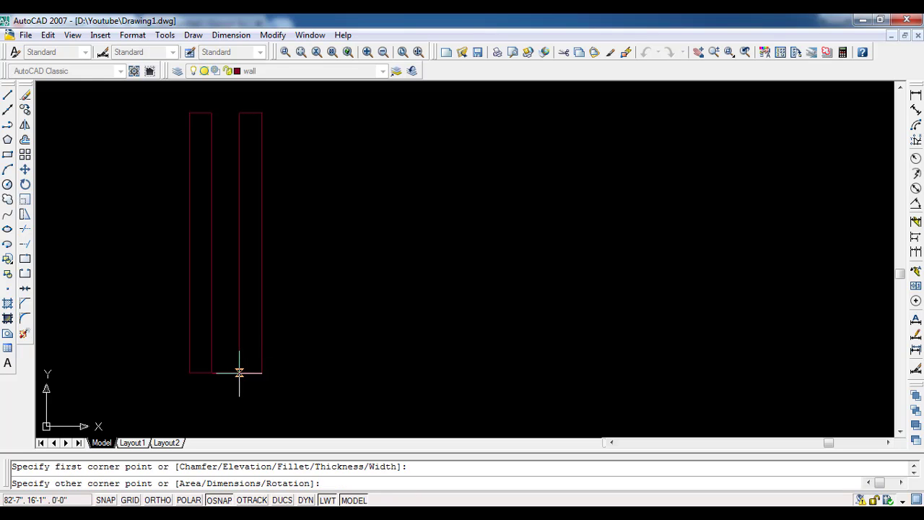
pyautogui.click(239, 373)
pyautogui.press('Escape')
pyautogui.scroll(-3, 296, 373)
pyautogui.click(342, 374)
# - Copy both rectangles from the left edge midpoint into the left exterior wall
pyautogui.click(222, 239)
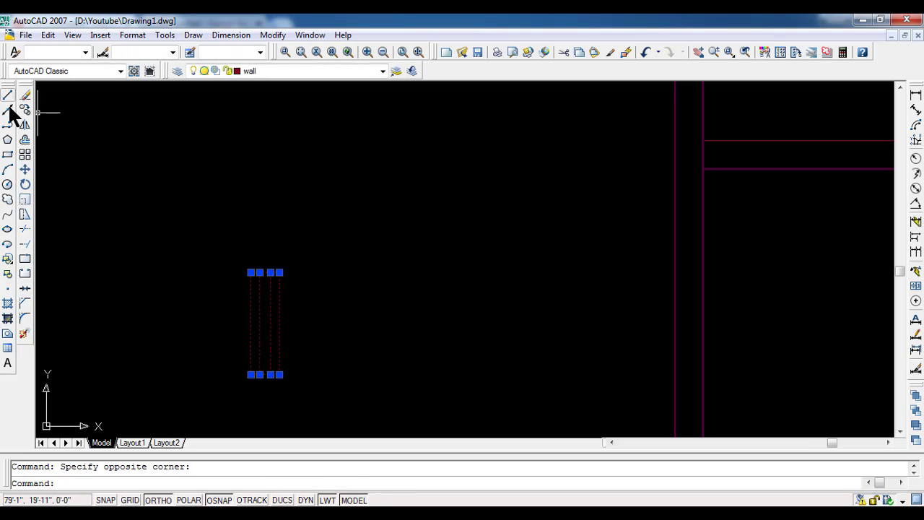
pyautogui.click(24, 109)
pyautogui.click(251, 323)
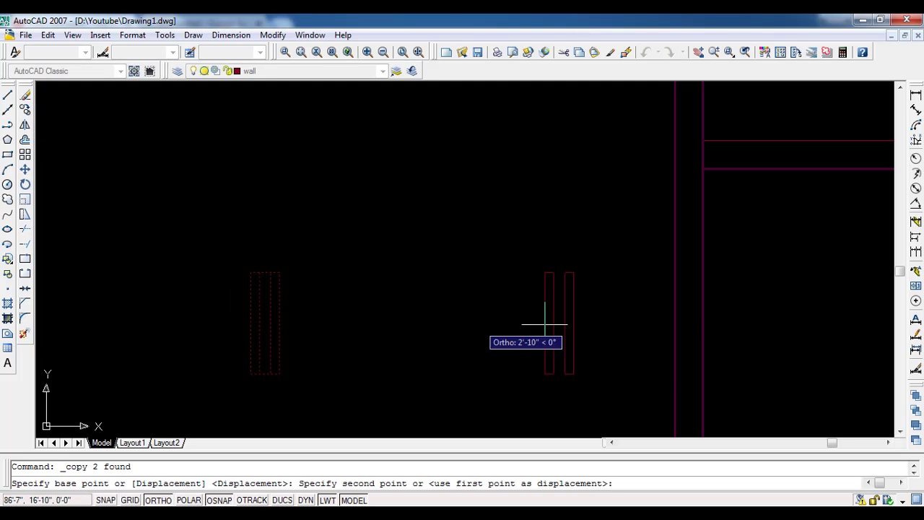
pyautogui.scroll(-1, 214, 262)
pyautogui.scroll(-2, 190, 275)
pyautogui.scroll(2, 178, 267)
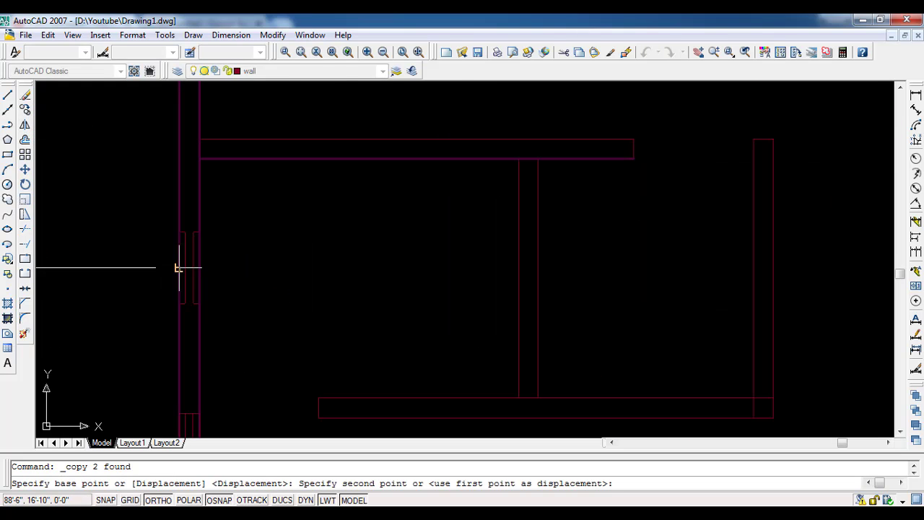
pyautogui.click(178, 267)
pyautogui.scroll(-2, 237, 365)
pyautogui.press('Escape')
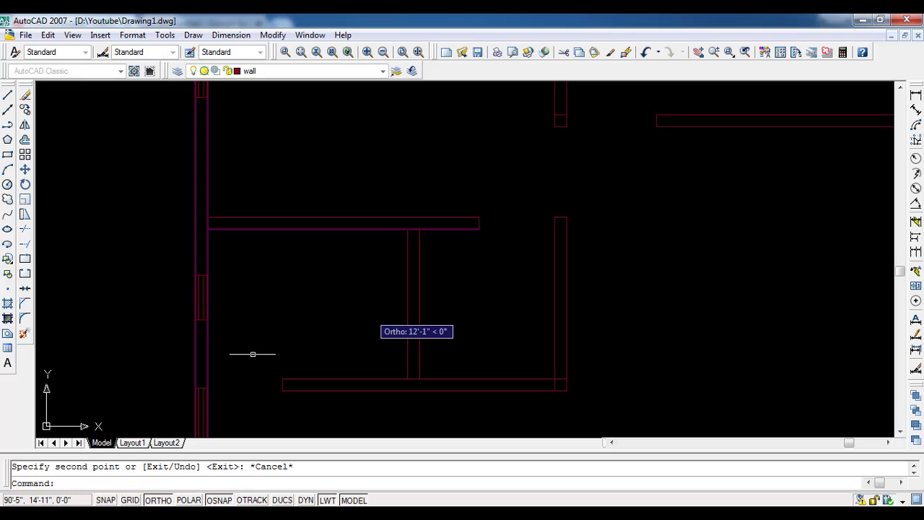
# - Pan and zoom around the floor plan to review the placed window frames
pyautogui.moveTo(252, 354); pyautogui.dragTo(301, 310, button='middle')
pyautogui.scroll(-2, 301, 310)
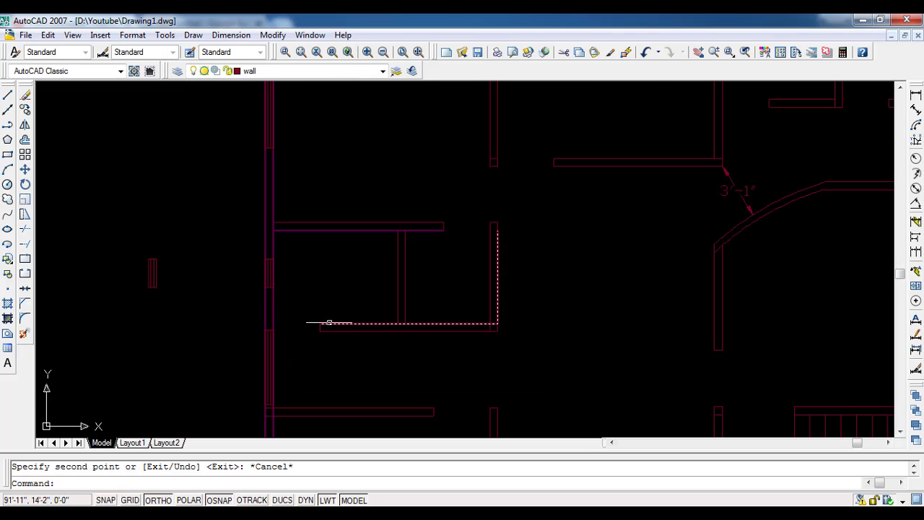
pyautogui.scroll(-3, 329, 318)
pyautogui.scroll(1, 336, 329)
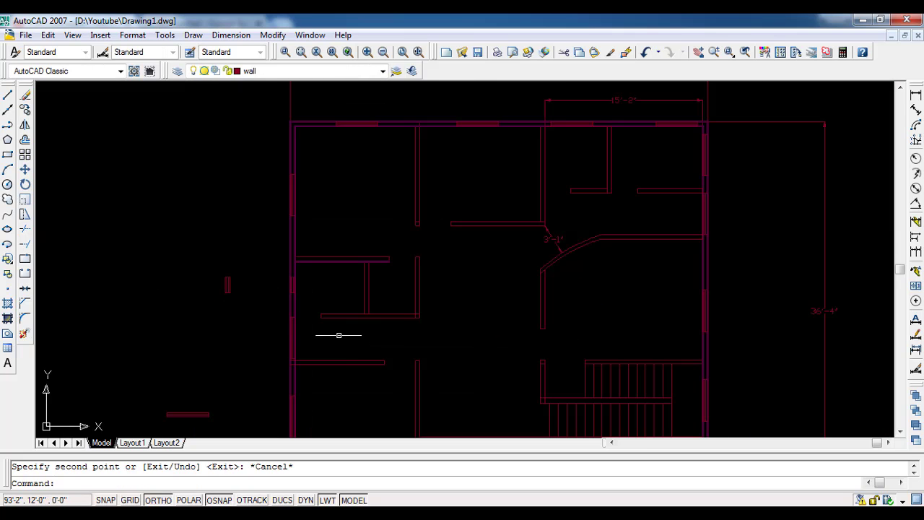
pyautogui.scroll(2, 324, 329)
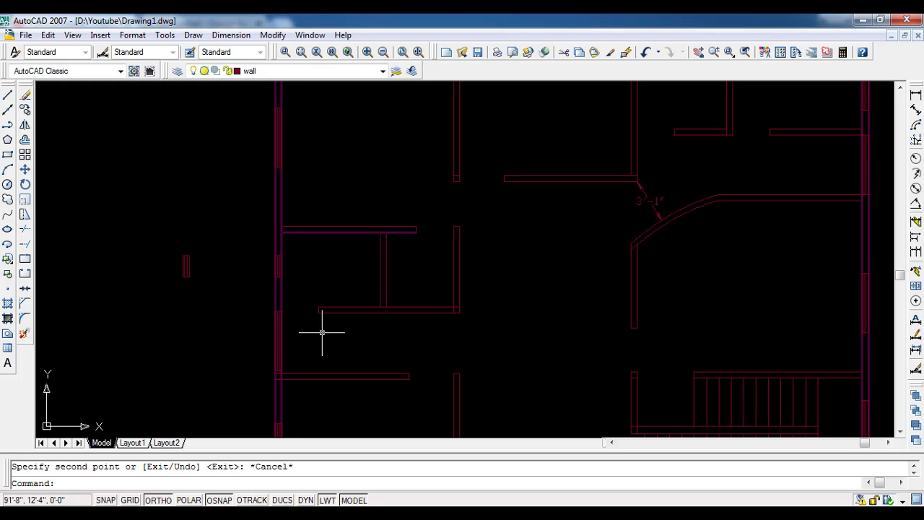
pyautogui.scroll(-3, 322, 332)
pyautogui.scroll(-1, 339, 314)
pyautogui.moveTo(361, 316)
pyautogui.mouseDown(button='middle')
pyautogui.moveTo(325, 295)
pyautogui.moveTo(313, 266)
pyautogui.mouseUp(button='middle')
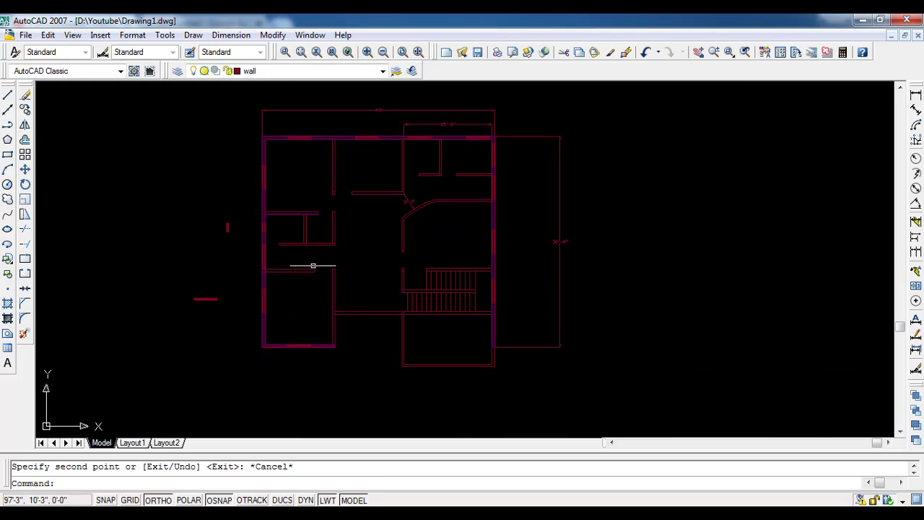
pyautogui.scroll(1, 334, 316)
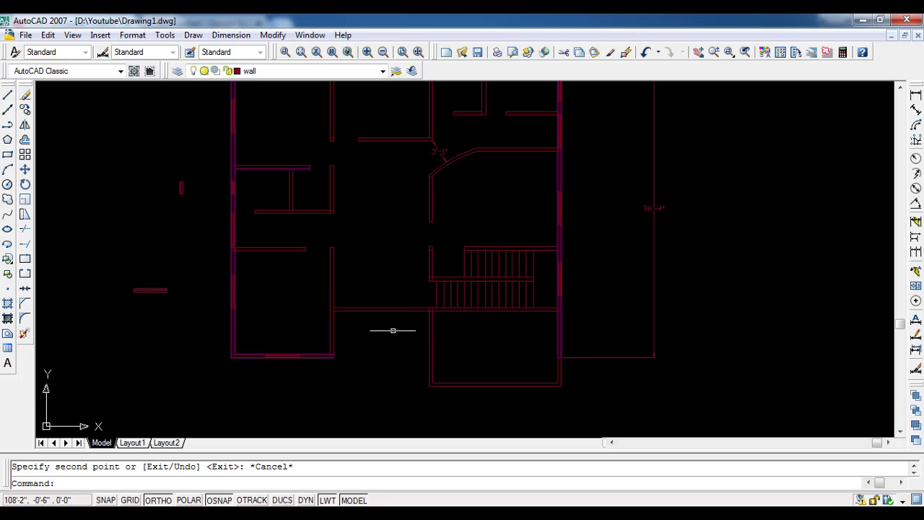
pyautogui.moveTo(393, 330)
pyautogui.mouseDown(button='middle')
pyautogui.moveTo(328, 312)
pyautogui.moveTo(365, 312)
pyautogui.mouseUp(button='middle')
pyautogui.moveTo(288, 411); pyautogui.dragTo(320, 339, button='middle')
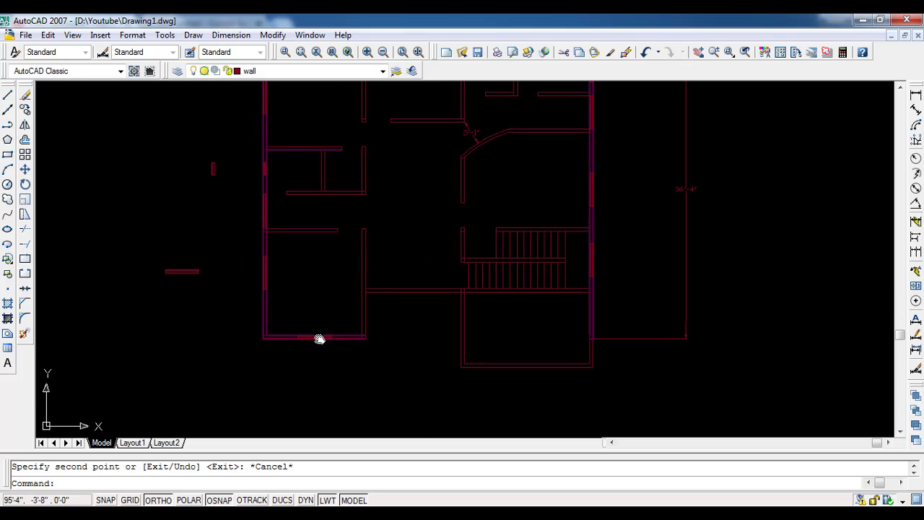
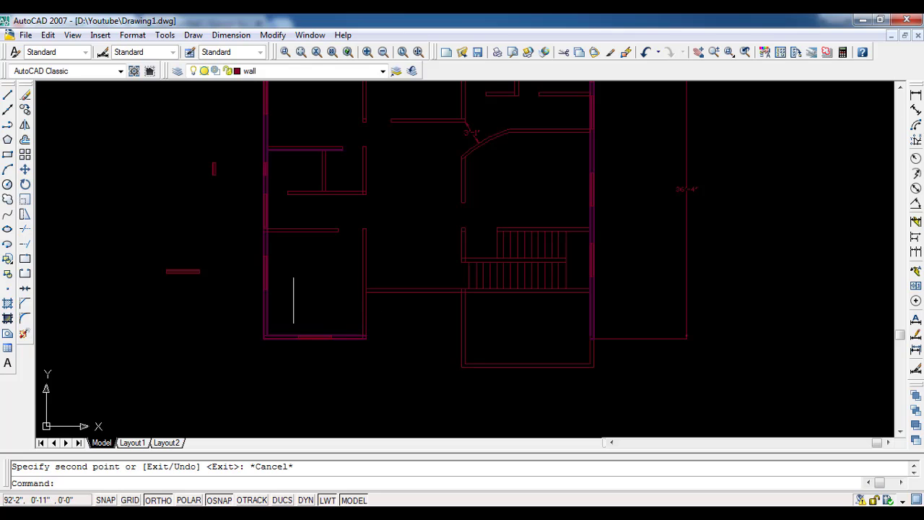
# - Dimension the left room's width between its side walls as 11'-7"
pyautogui.scroll(2, 285, 297)
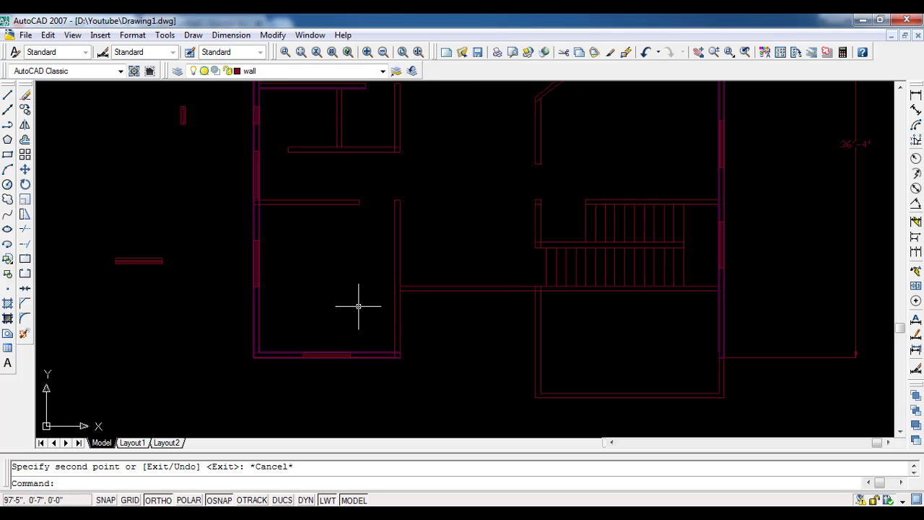
pyautogui.click(914, 95)
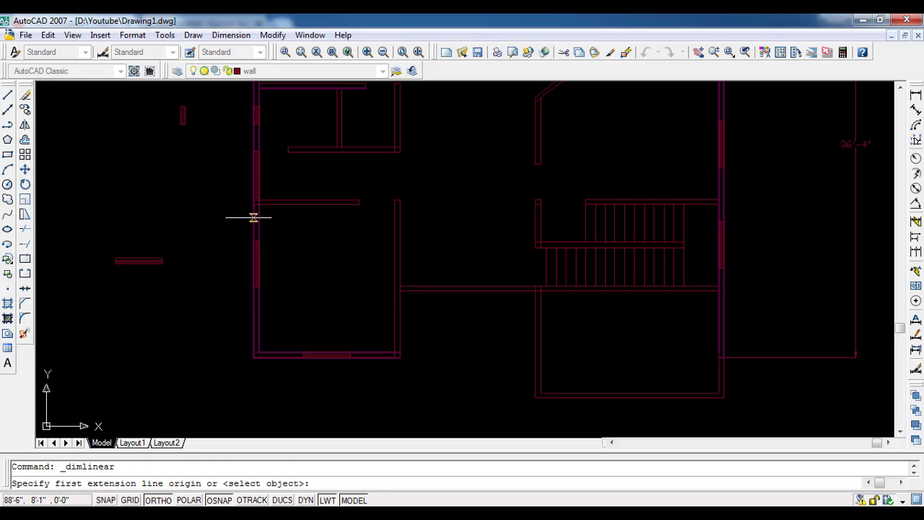
pyautogui.scroll(2, 254, 209)
pyautogui.scroll(3, 254, 205)
pyautogui.click(261, 193)
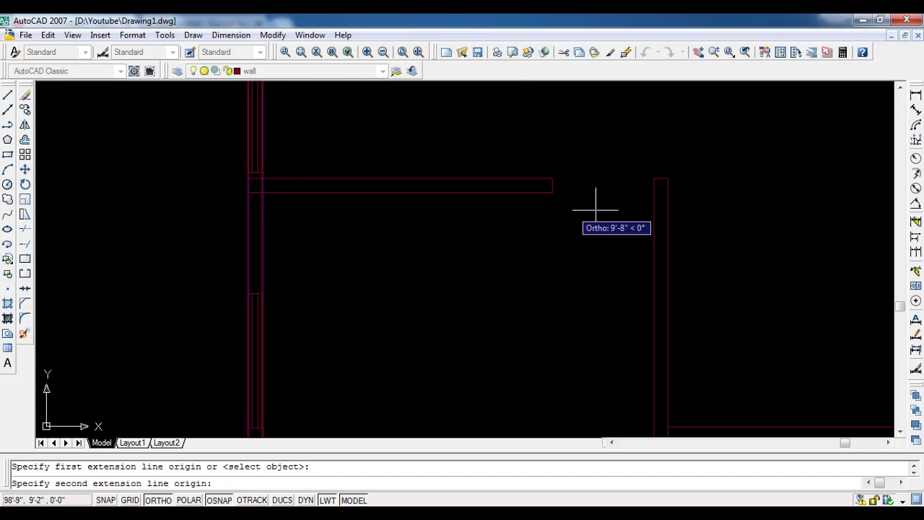
pyautogui.click(653, 193)
pyautogui.click(645, 222)
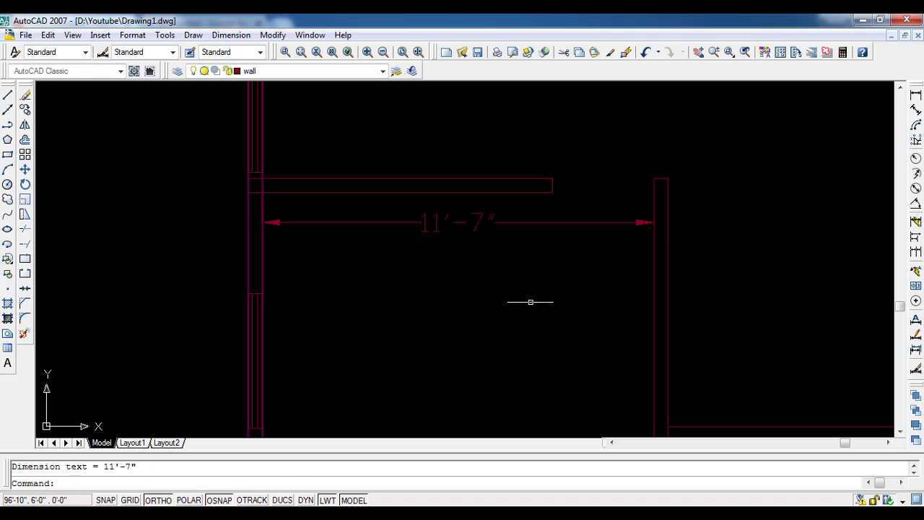
# - Dimension the room's depth between its top and bottom walls as 12'-7"
pyautogui.press('Return')
pyautogui.click(530, 193)
pyautogui.scroll(-3, 528, 324)
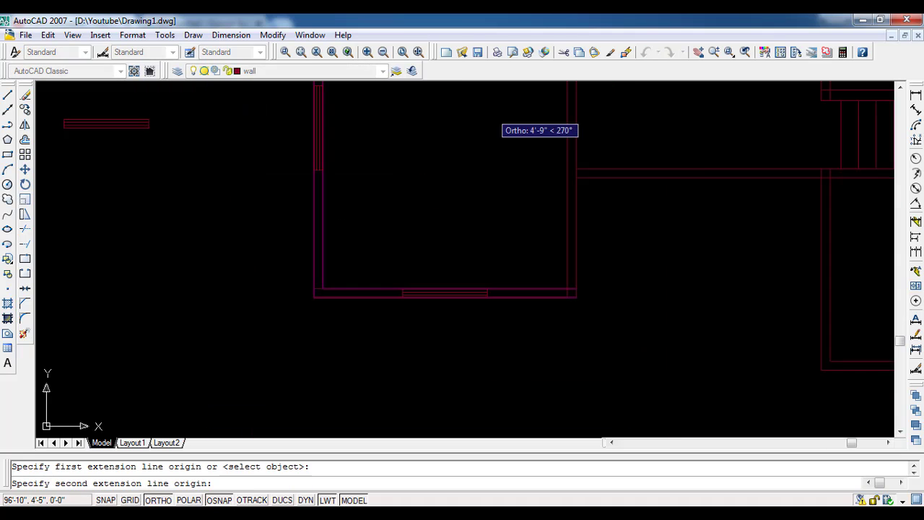
pyautogui.scroll(2, 491, 200)
pyautogui.scroll(1, 477, 291)
pyautogui.click(476, 271)
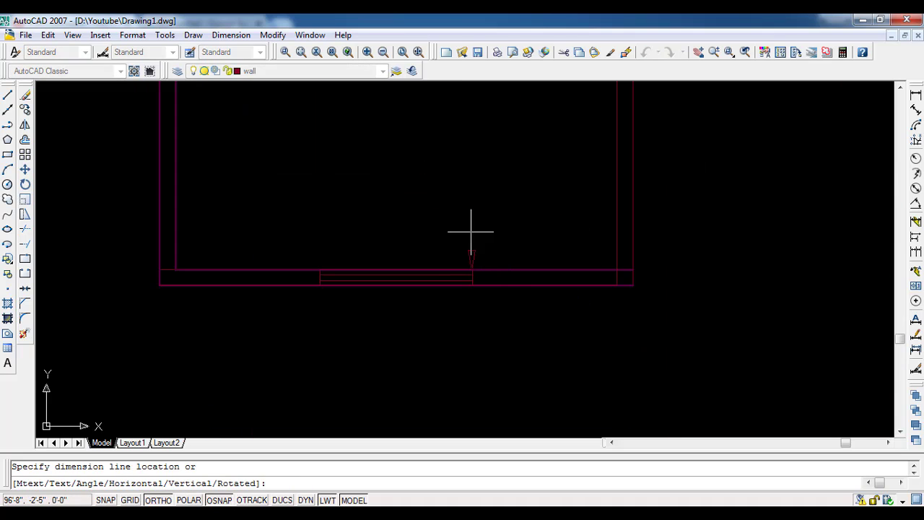
pyautogui.click(471, 231)
pyautogui.scroll(-2, 505, 321)
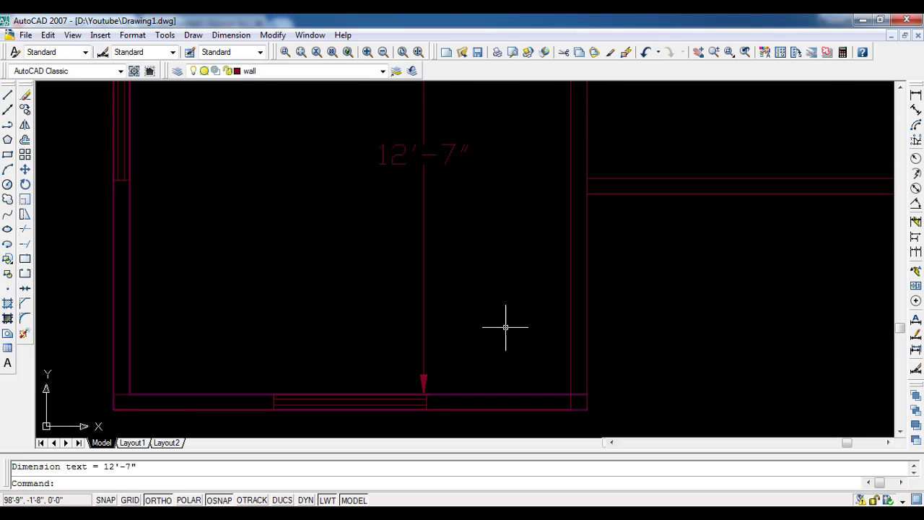
pyautogui.click(7, 362)
# - Draw a multiline text box in the room and set its font to Times New Roman
pyautogui.click(310, 163)
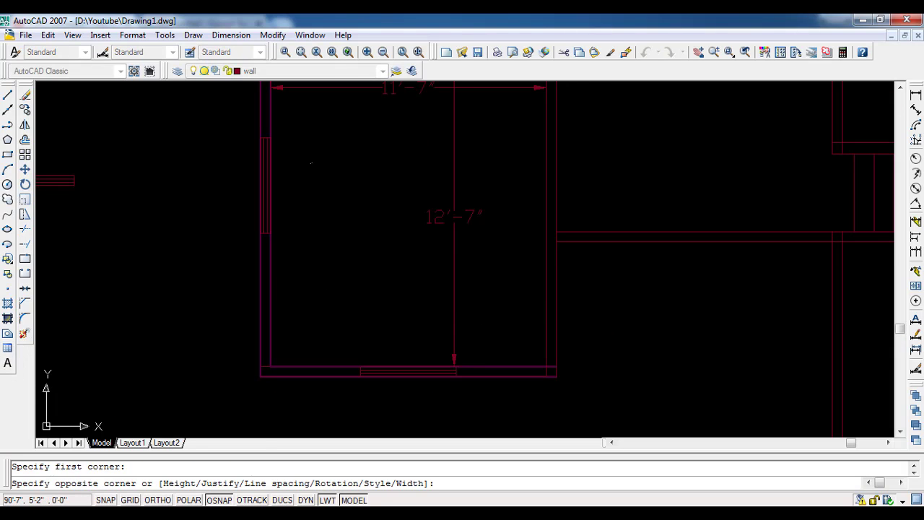
pyautogui.click(412, 202)
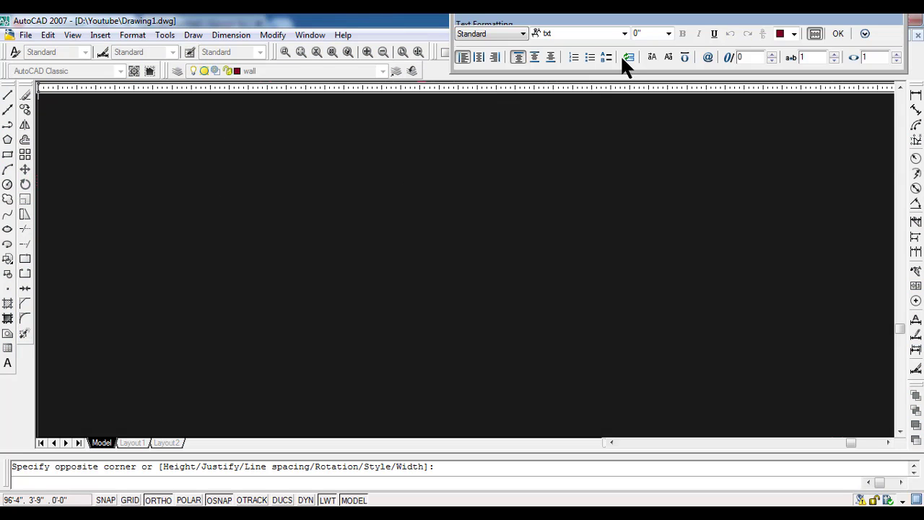
pyautogui.click(624, 34)
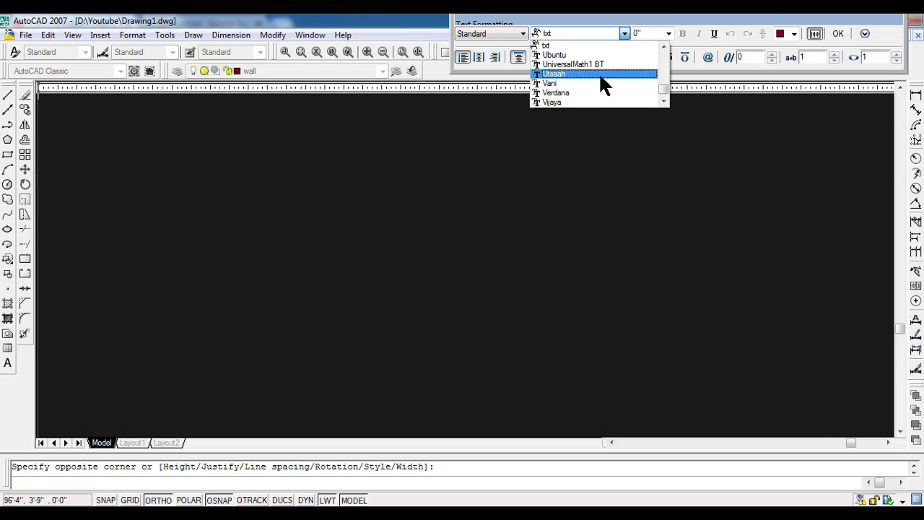
pyautogui.press('t')
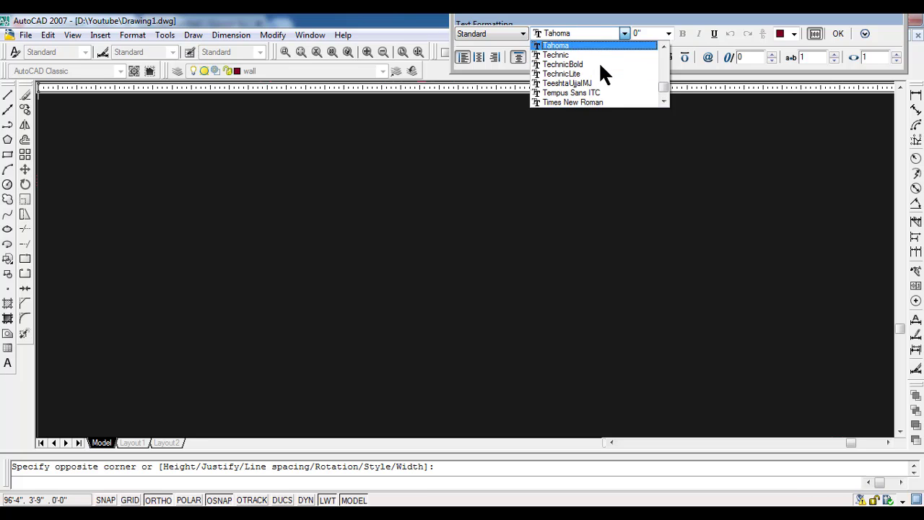
pyautogui.press('i')
pyautogui.click(598, 54)
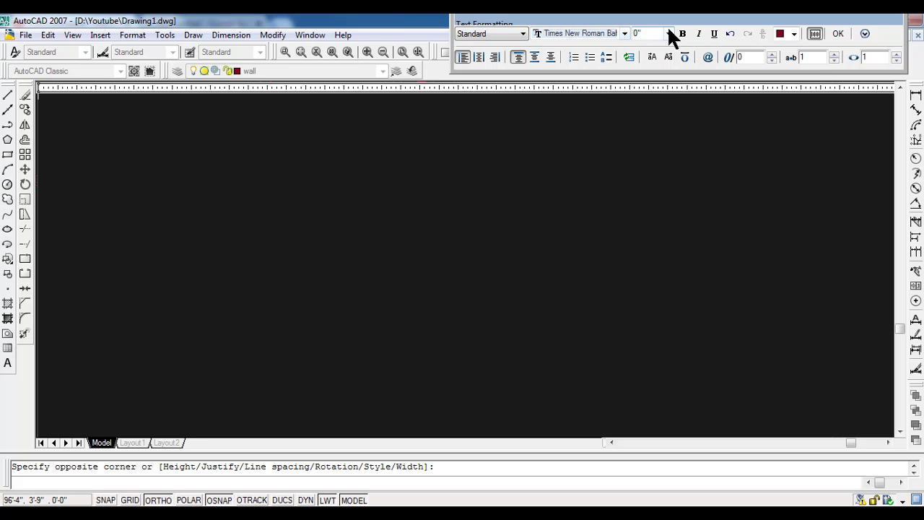
pyautogui.click(624, 33)
pyautogui.scroll(1, 619, 57)
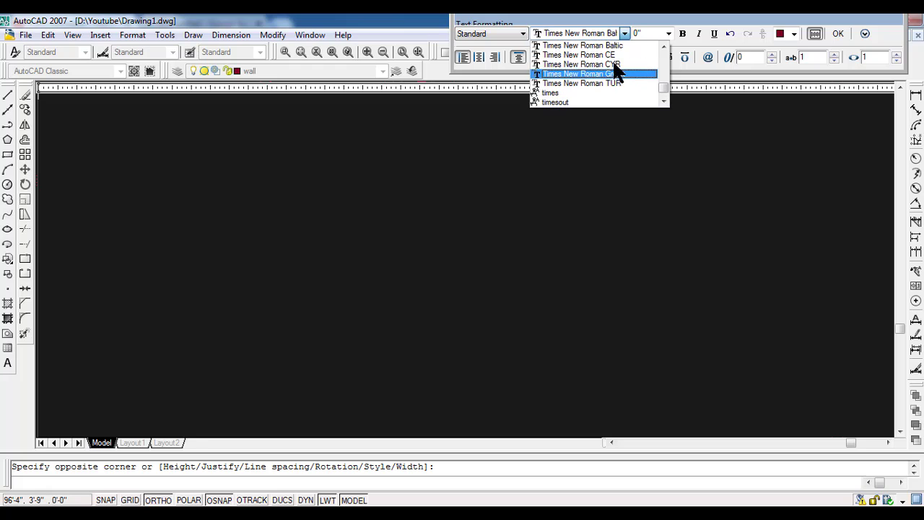
pyautogui.scroll(1, 617, 66)
pyautogui.click(610, 64)
pyautogui.write('7')
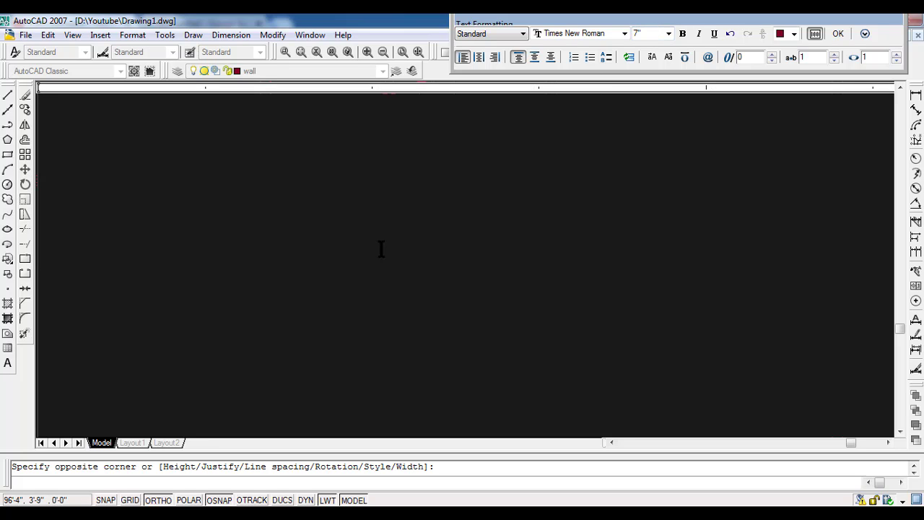
# - Enter the label text 'Bed Room' and place it
pyautogui.write('Bd')
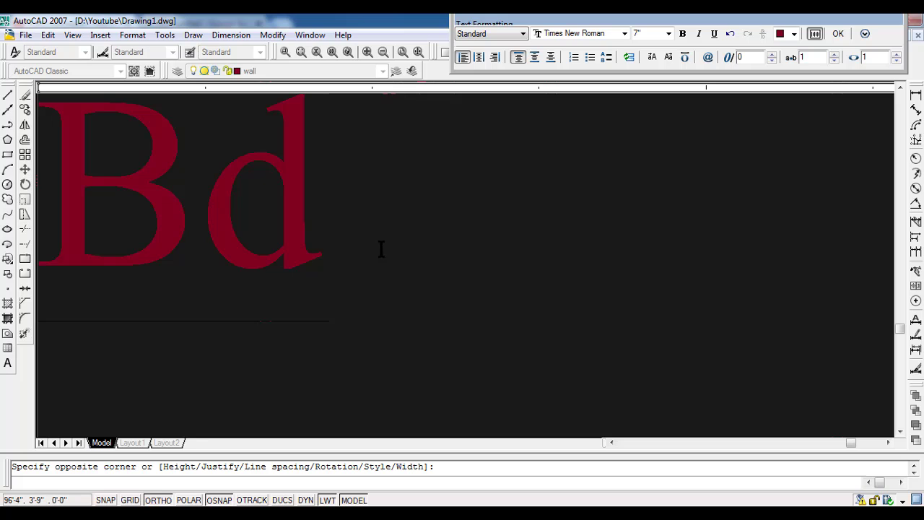
pyautogui.press('BackSpace')
pyautogui.write('ed ')
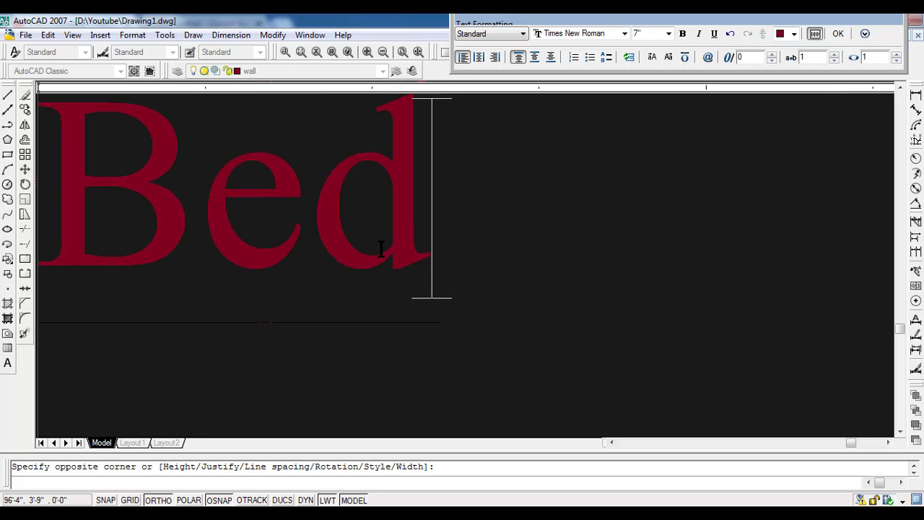
pyautogui.write('Room')
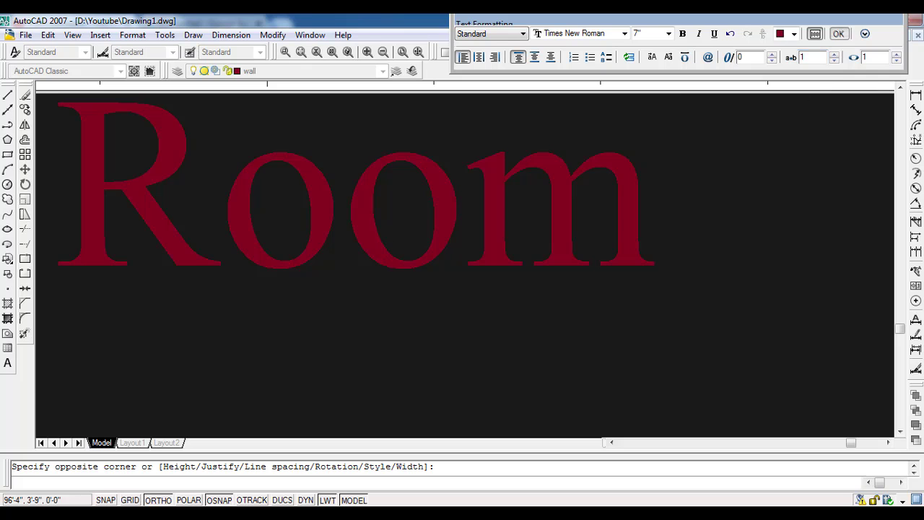
pyautogui.click(838, 34)
pyautogui.scroll(-2, 389, 242)
pyautogui.scroll(-2, 383, 262)
# - Add a second line reading 11'7"X12'7" beneath the Bed Room label
pyautogui.scroll(3, 348, 171)
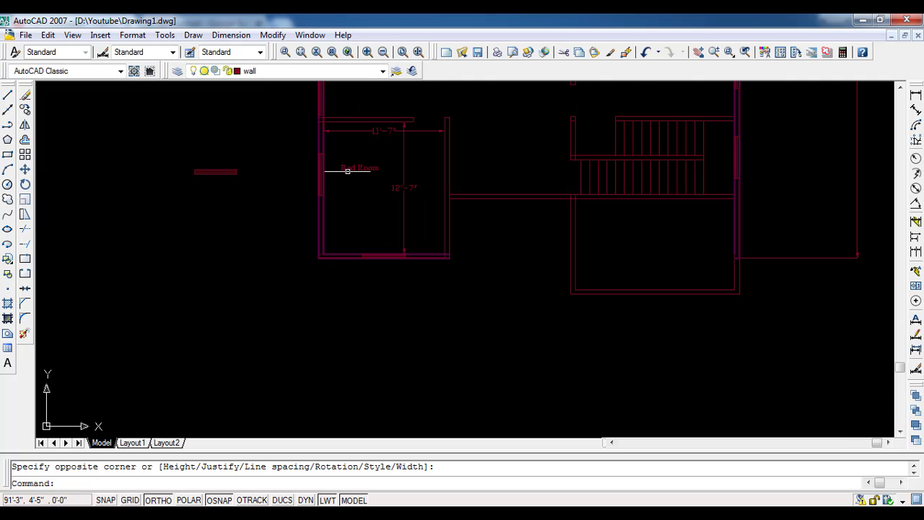
pyautogui.moveTo(347, 171); pyautogui.dragTo(295, 241, button='middle')
pyautogui.scroll(-1, 295, 289)
pyautogui.scroll(3, 278, 258)
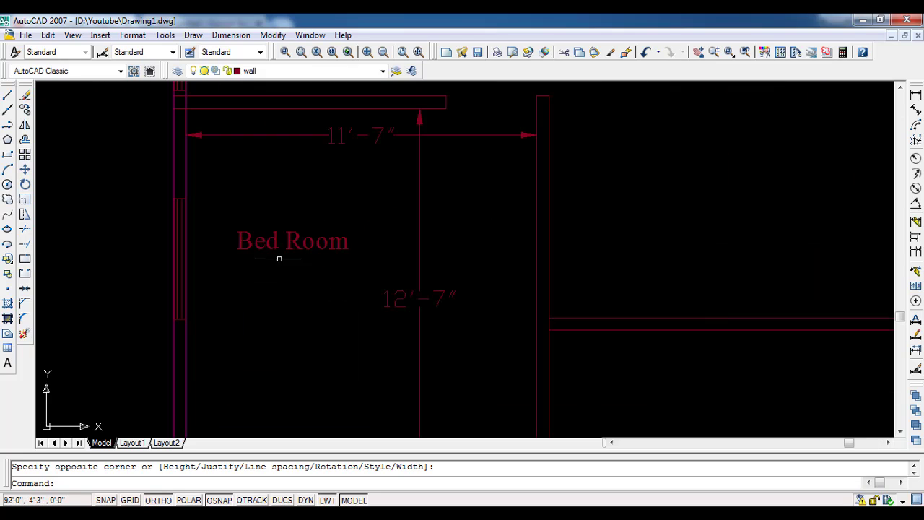
pyautogui.doubleClick(269, 243)
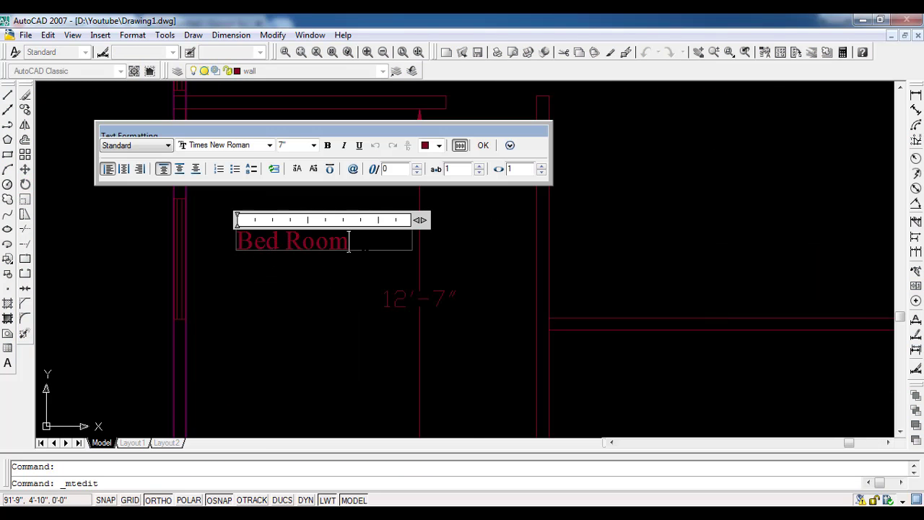
pyautogui.press('Return')
pyautogui.moveTo(350, 134)
pyautogui.mouseDown()
pyautogui.moveTo(407, 165)
pyautogui.moveTo(402, 154)
pyautogui.mouseUp()
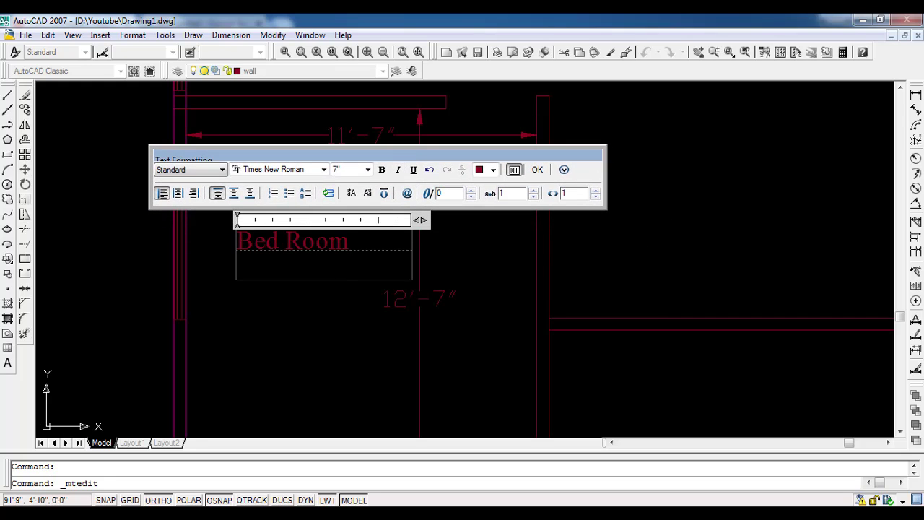
pyautogui.write("11'")
pyautogui.write('7"X12')
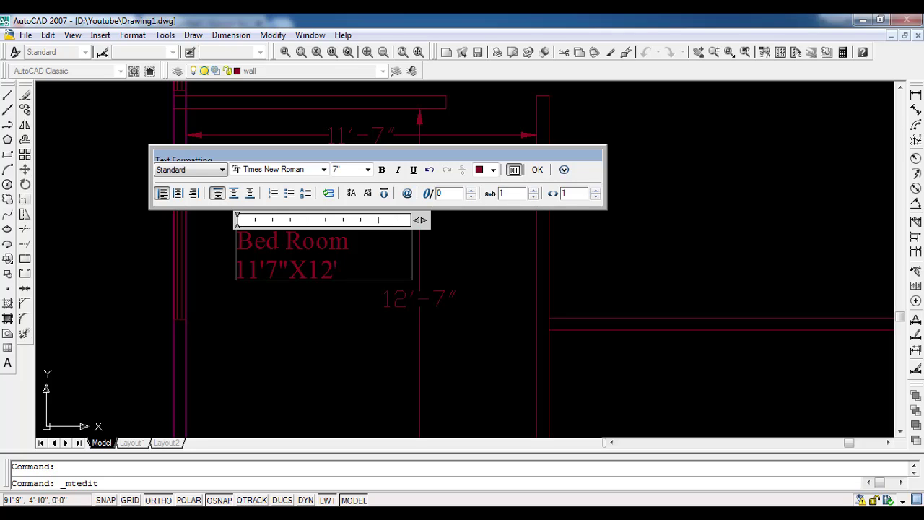
pyautogui.write('"')
pyautogui.click(538, 170)
pyautogui.scroll(-2, 297, 368)
# - Erase the room's 11'-7" and 12'-7" dimensions
pyautogui.click(397, 255)
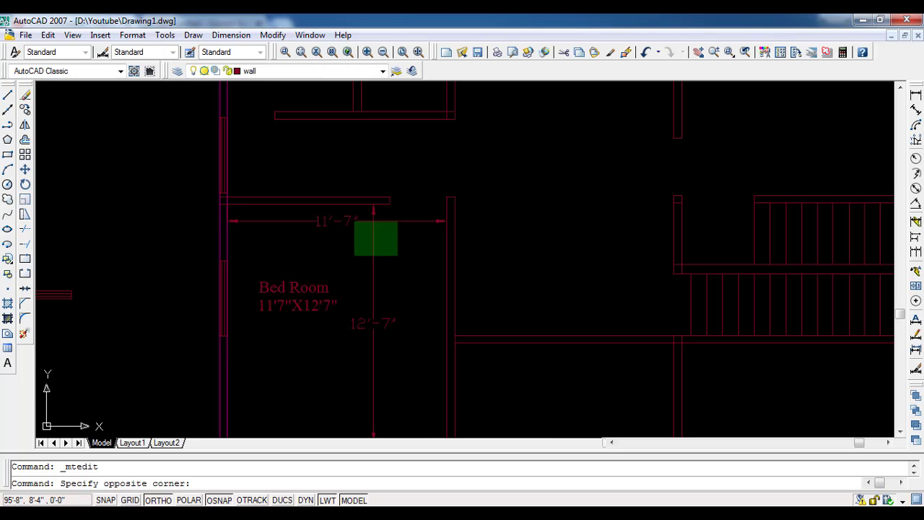
pyautogui.click(355, 221)
pyautogui.press('Delete')
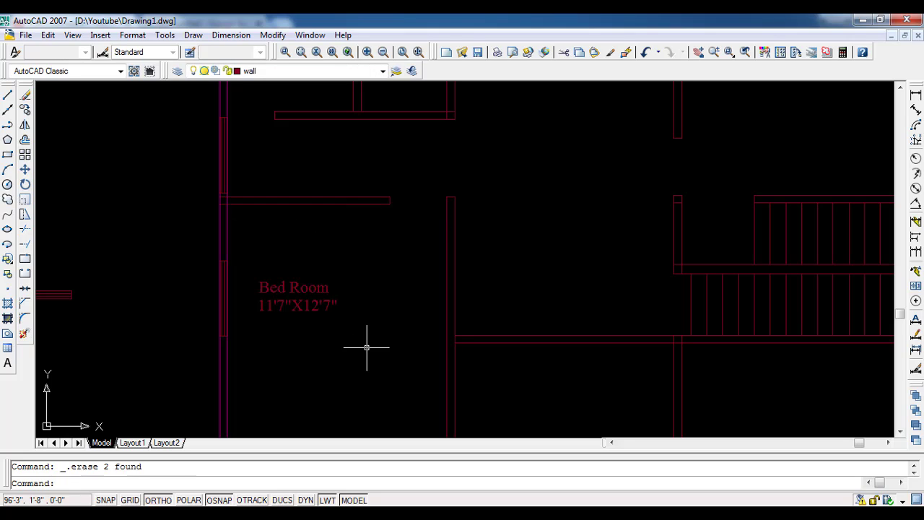
# - Move the Bed Room label slightly down and right, nearer the room's centre
pyautogui.click(350, 326)
pyautogui.click(255, 263)
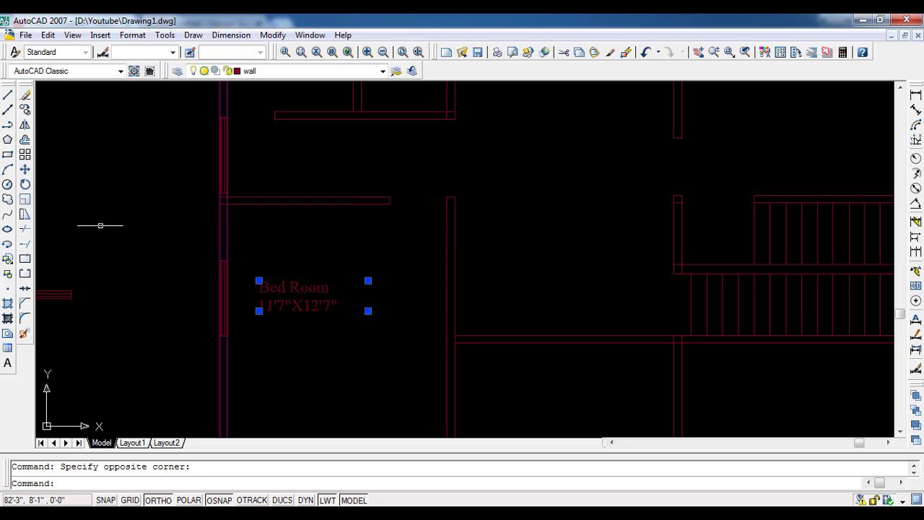
pyautogui.click(25, 171)
pyautogui.click(260, 310)
pyautogui.scroll(5, 315, 314)
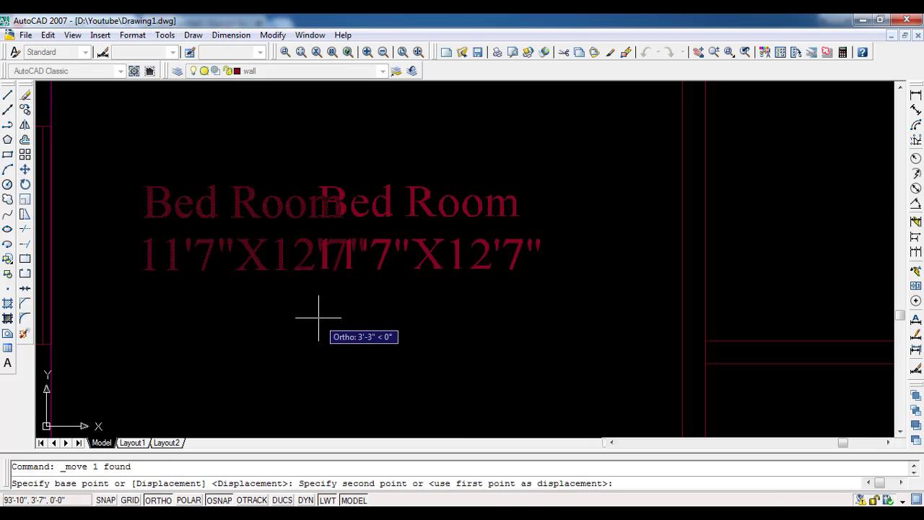
pyautogui.press('F8')
pyautogui.scroll(5, 309, 313)
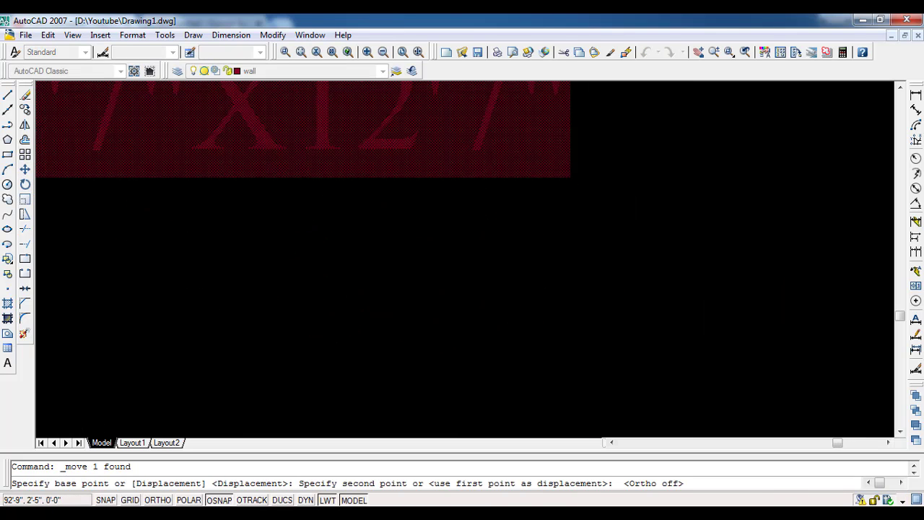
pyautogui.scroll(-4, 268, 318)
pyautogui.scroll(-6, 268, 312)
pyautogui.scroll(-4, 267, 312)
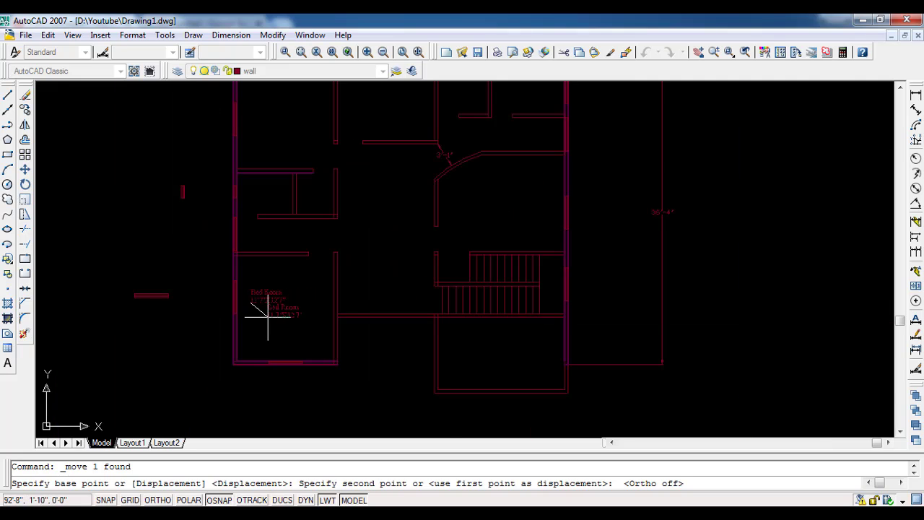
pyautogui.scroll(3, 268, 315)
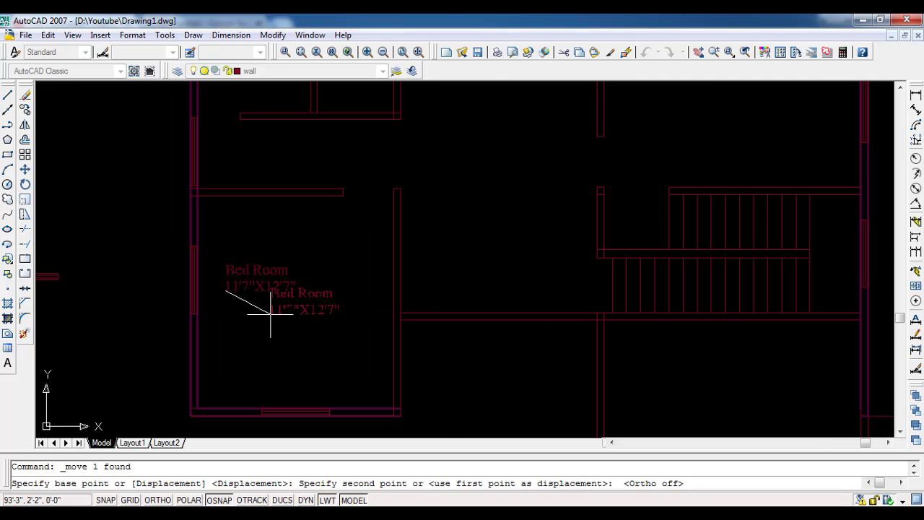
pyautogui.click(274, 321)
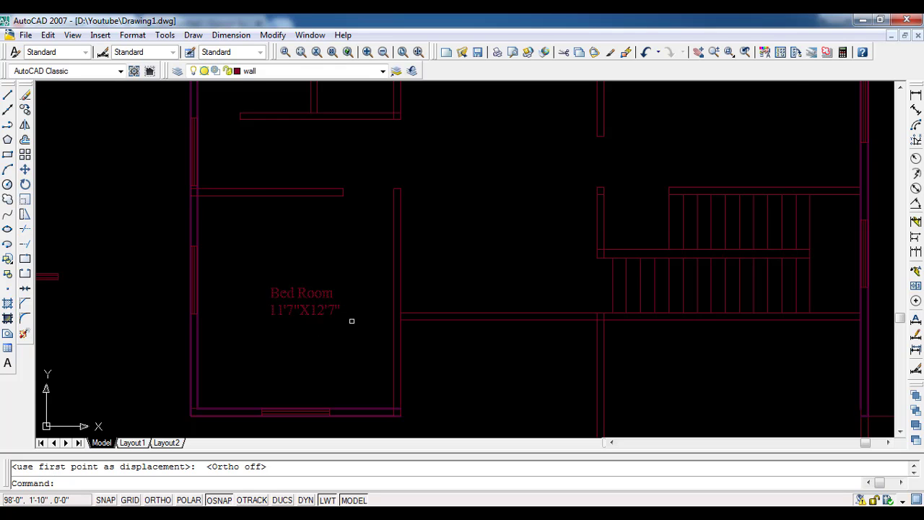
pyautogui.scroll(-1, 352, 321)
pyautogui.scroll(1, 357, 313)
# - Copy the Bed Room label into two neighbouring rooms
pyautogui.scroll(-1, 340, 352)
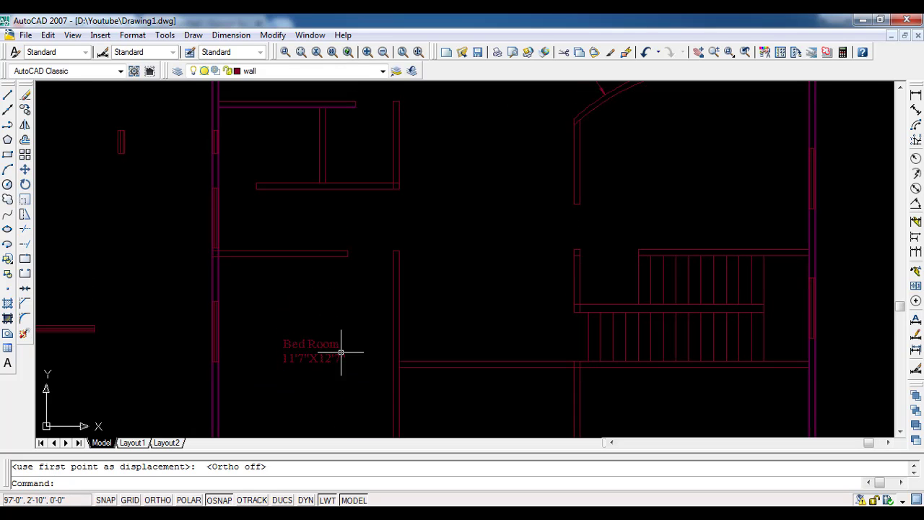
pyautogui.click(344, 379)
pyautogui.click(293, 318)
pyautogui.click(24, 108)
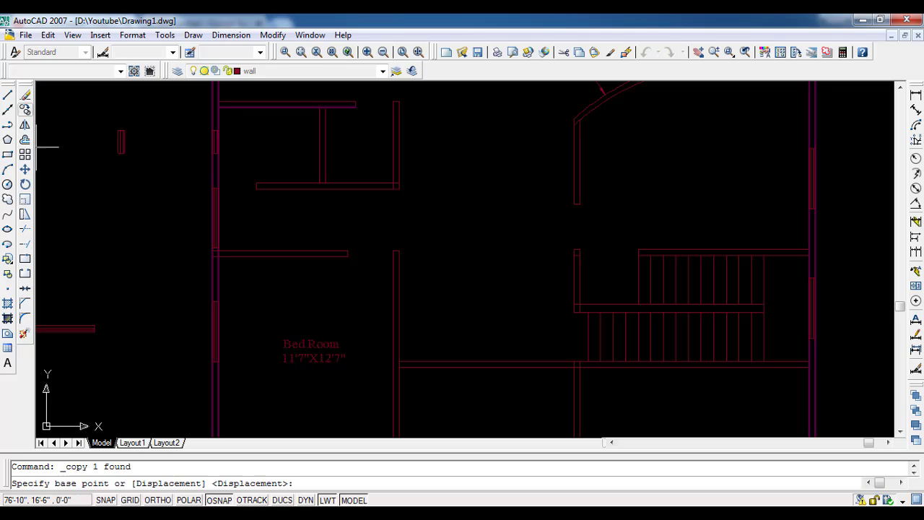
pyautogui.click(283, 360)
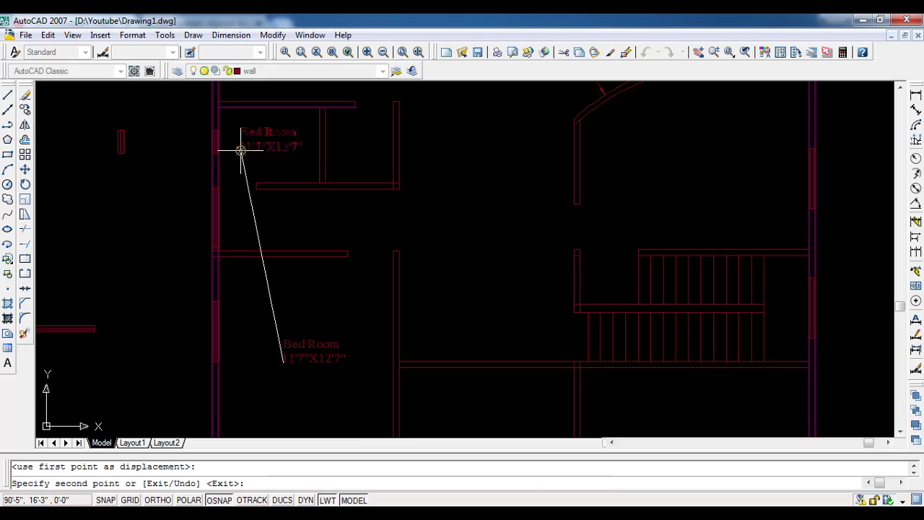
pyautogui.click(324, 152)
pyautogui.moveTo(321, 223); pyautogui.dragTo(346, 373, button='middle')
pyautogui.click(287, 128)
pyautogui.press('Escape')
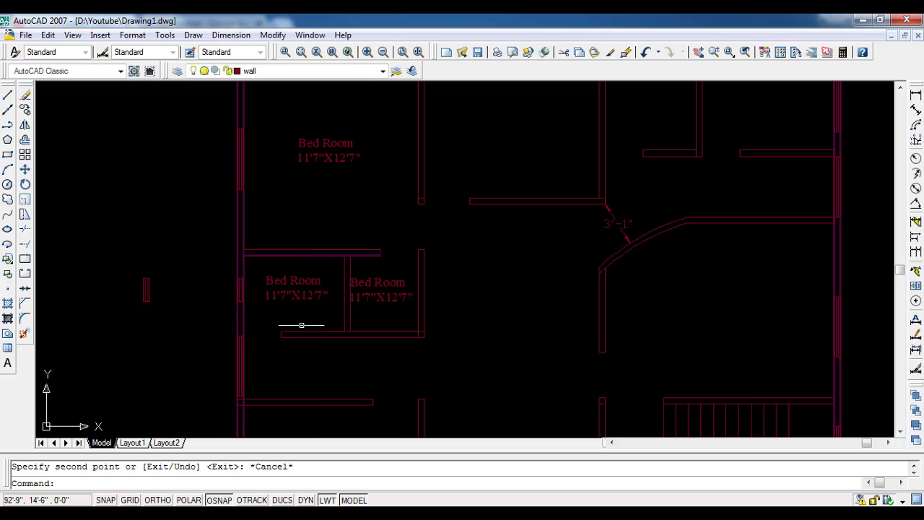
# - Retitle one copied label 'Toilet', keeping its size on the line below
pyautogui.scroll(3, 301, 325)
pyautogui.doubleClick(255, 229)
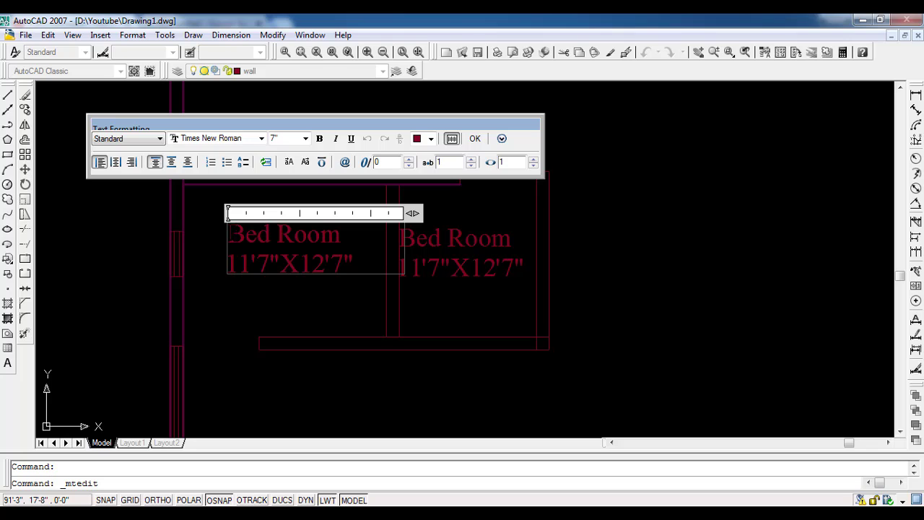
pyautogui.doubleClick(229, 235)
pyautogui.hotkey('shift', 'End')
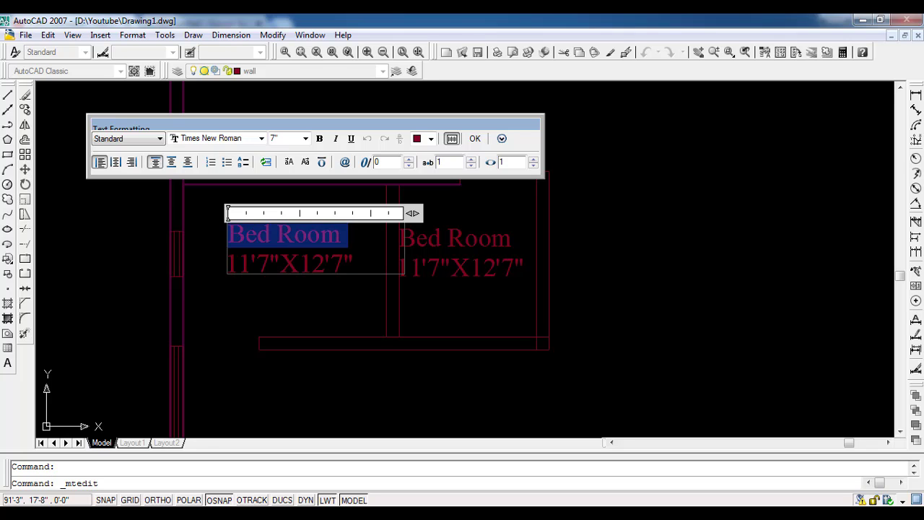
pyautogui.press('Delete')
pyautogui.press('Delete')
pyautogui.write('T')
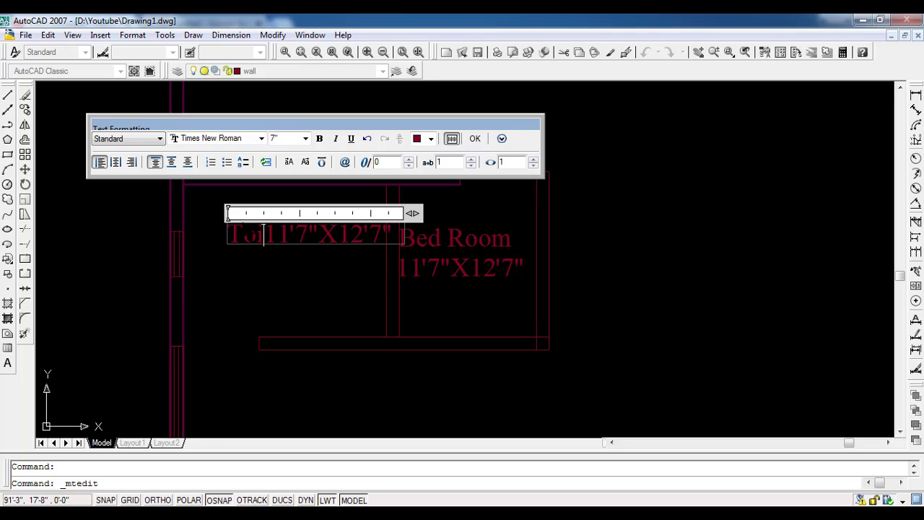
pyautogui.write('oilet')
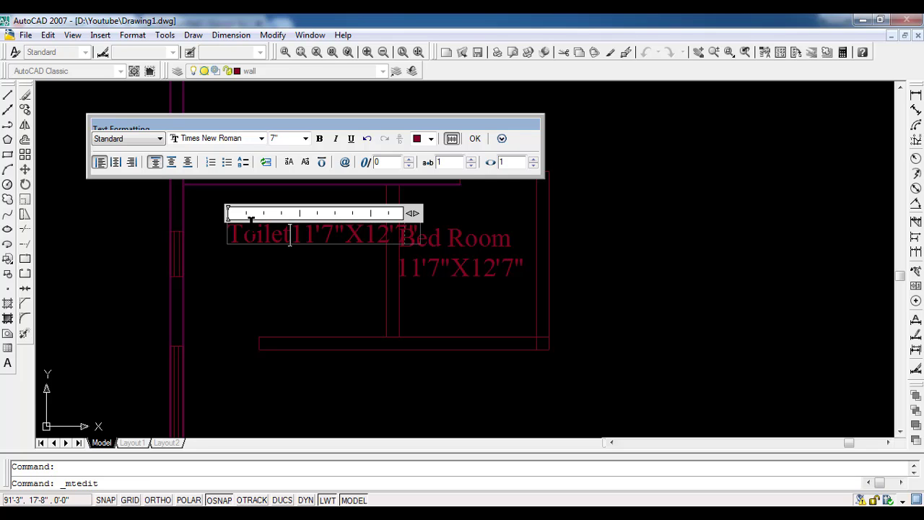
pyautogui.press('Return')
pyautogui.click(475, 138)
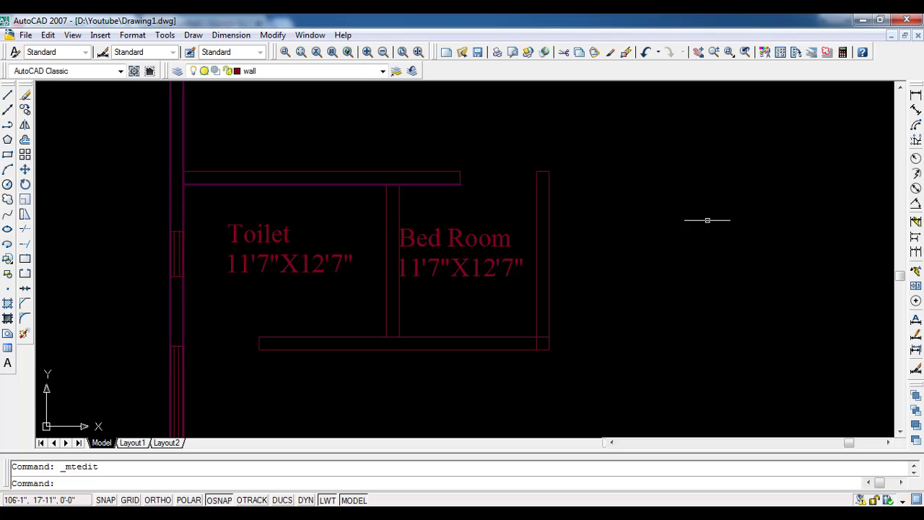
pyautogui.click(916, 94)
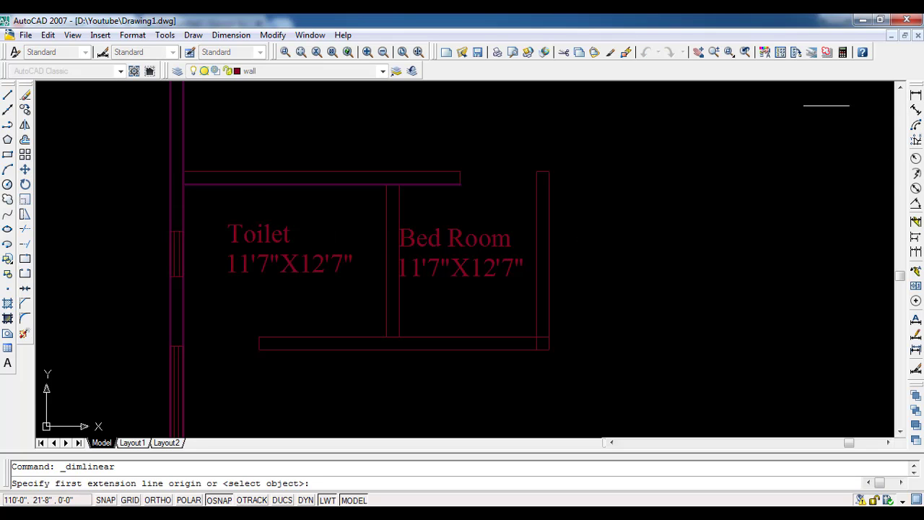
# - Dimension the Toilet at 6'-8" by 5' and the small room's width at 4'-6"
pyautogui.click(183, 182)
pyautogui.click(386, 184)
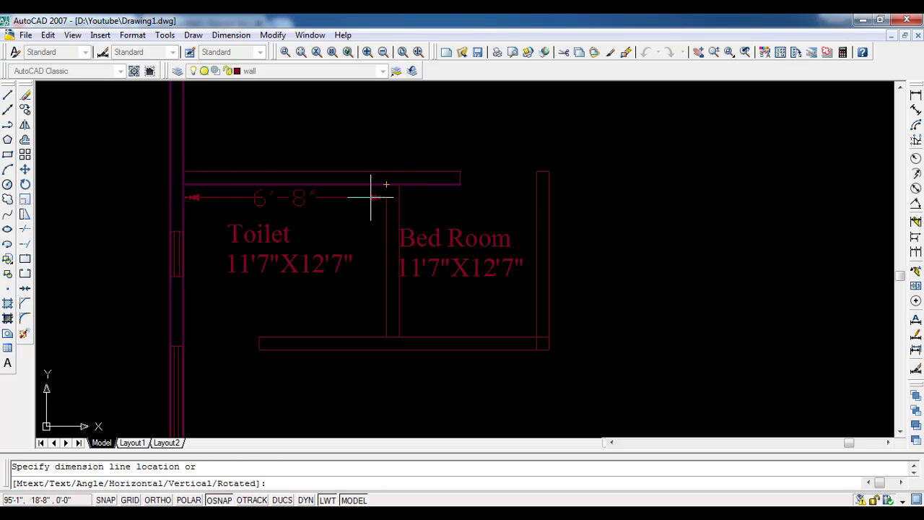
pyautogui.click(373, 195)
pyautogui.press('Return')
pyautogui.click(371, 186)
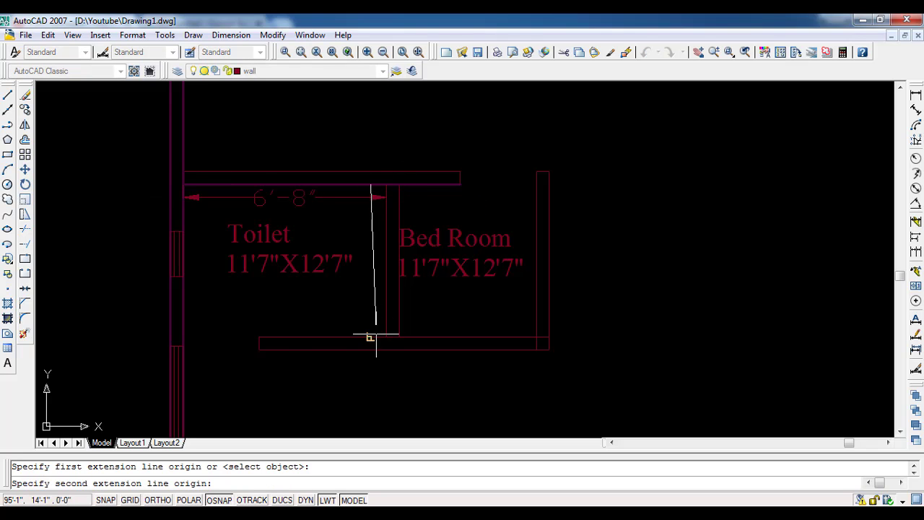
pyautogui.click(367, 334)
pyautogui.click(368, 320)
pyautogui.press('Return')
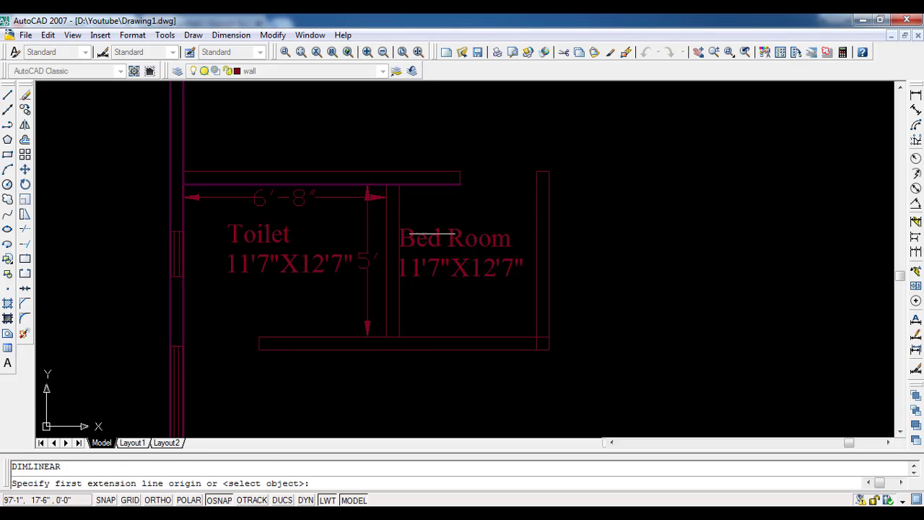
pyautogui.click(399, 311)
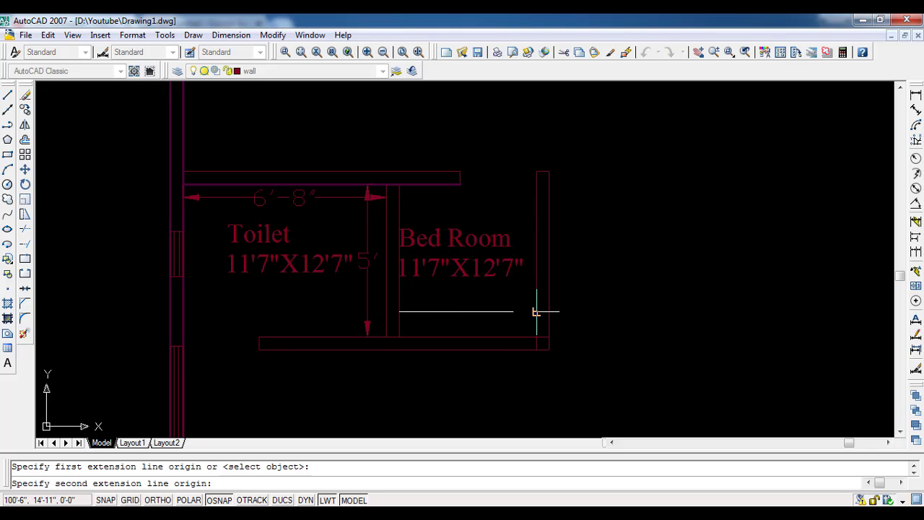
pyautogui.click(536, 311)
pyautogui.click(535, 315)
# - Dimension the upper Bed Room at 11'-7" wide by 12'-7" deep
pyautogui.moveTo(361, 326); pyautogui.dragTo(401, 437, button='middle')
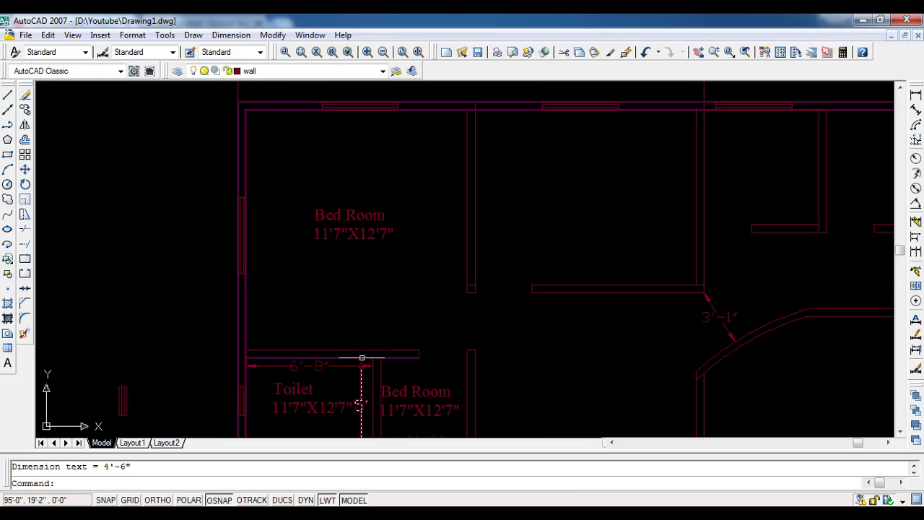
pyautogui.press('Return')
pyautogui.click(246, 109)
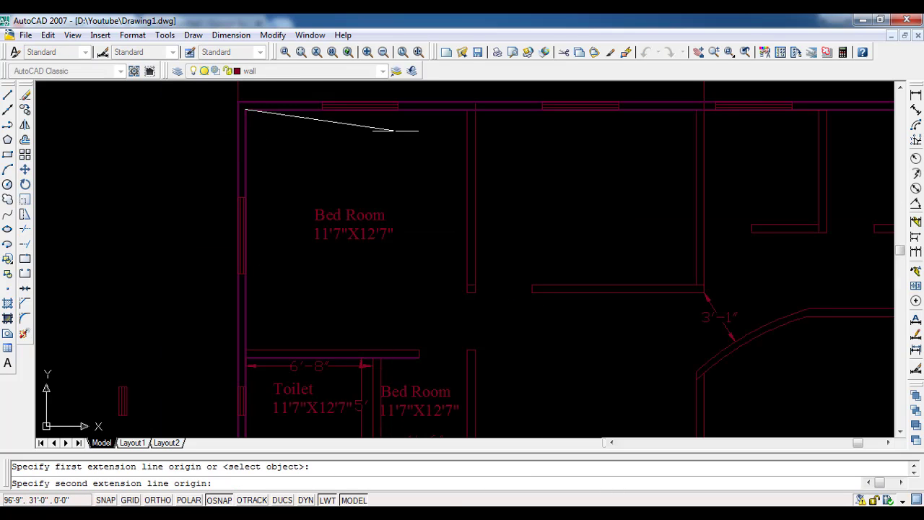
pyautogui.click(471, 109)
pyautogui.click(449, 131)
pyautogui.press('Return')
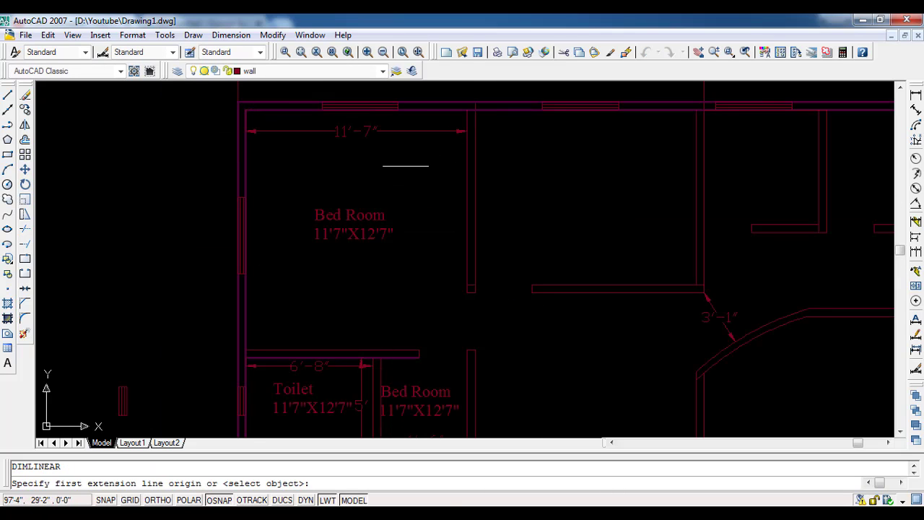
pyautogui.click(407, 108)
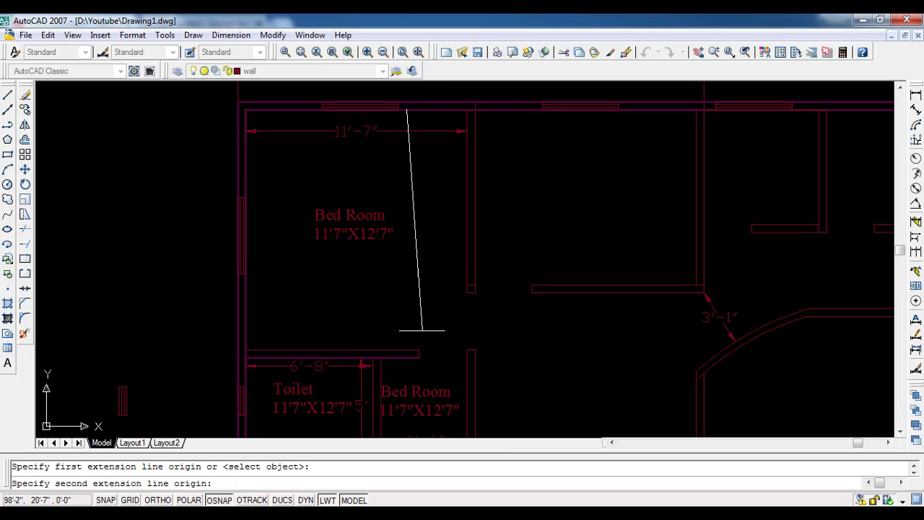
pyautogui.click(406, 351)
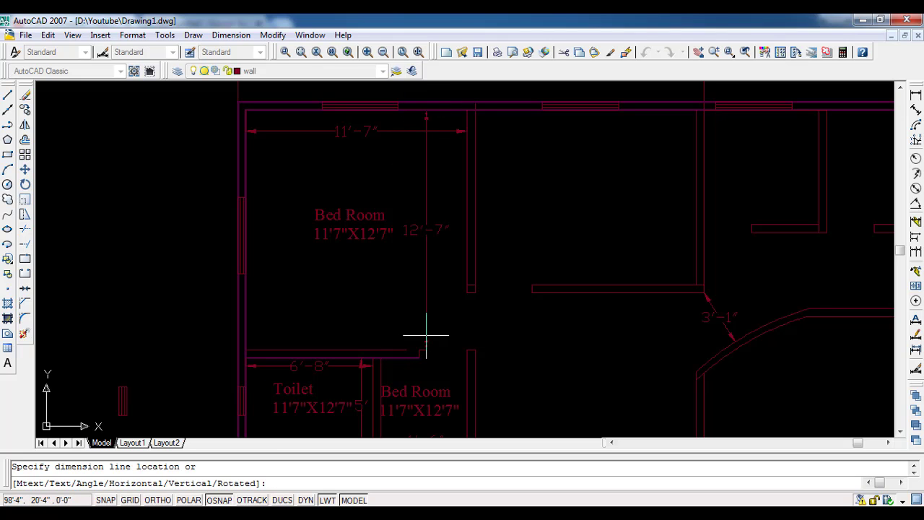
pyautogui.click(426, 332)
pyautogui.click(456, 224)
# - Erase the upper Bed Room's 11'-7" and 12'-7" dimensions
pyautogui.click(404, 124)
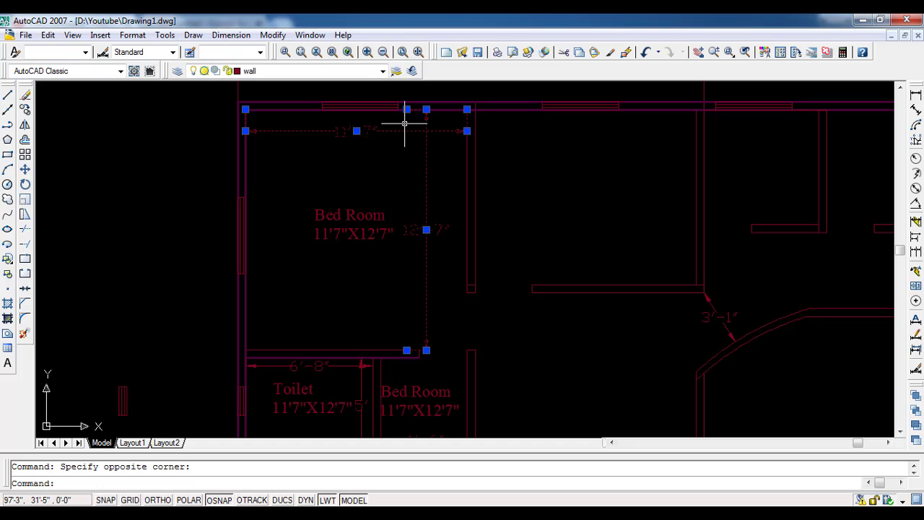
pyautogui.press('Delete')
pyautogui.moveTo(441, 295); pyautogui.dragTo(403, 110, button='middle')
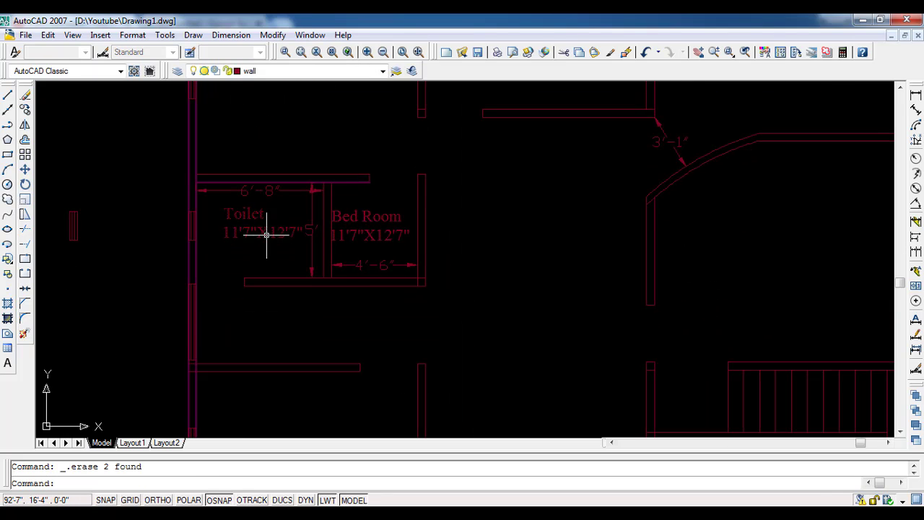
pyautogui.scroll(3, 268, 233)
pyautogui.moveTo(268, 233); pyautogui.dragTo(306, 241, button='middle')
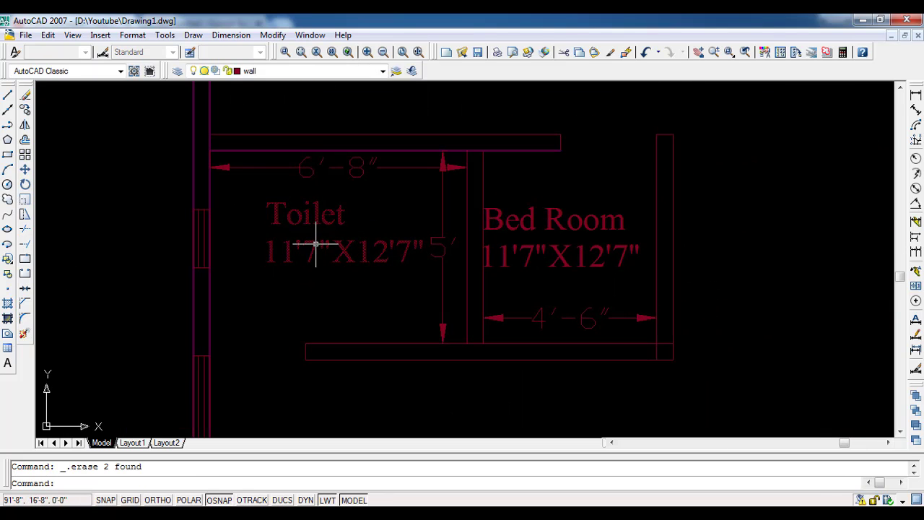
# - Edit the Toilet label's size line to read 6'8"X5'
pyautogui.doubleClick(305, 241)
pyautogui.moveTo(294, 251); pyautogui.dragTo(270, 250)
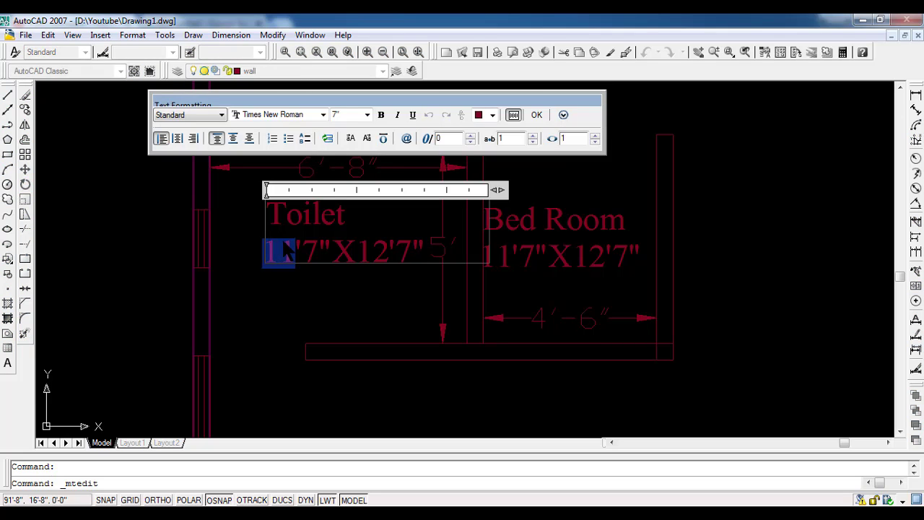
pyautogui.write('6')
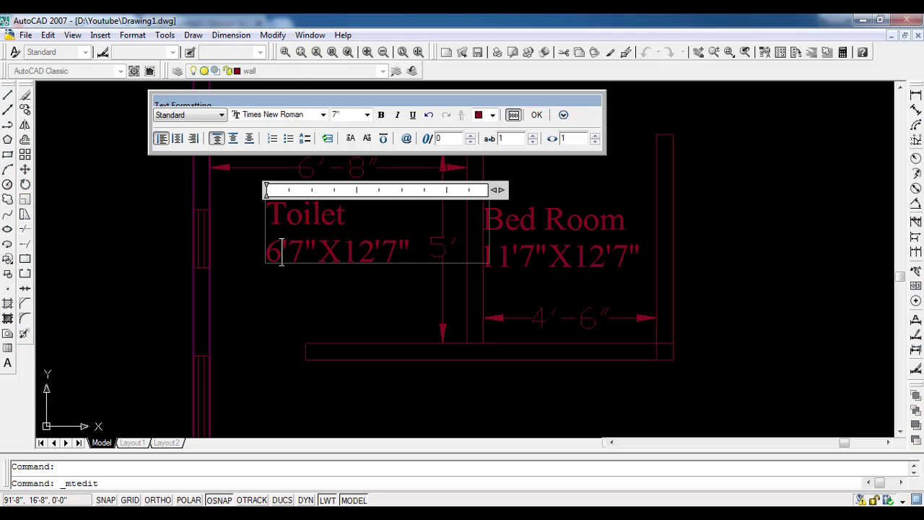
pyautogui.press('Delete')
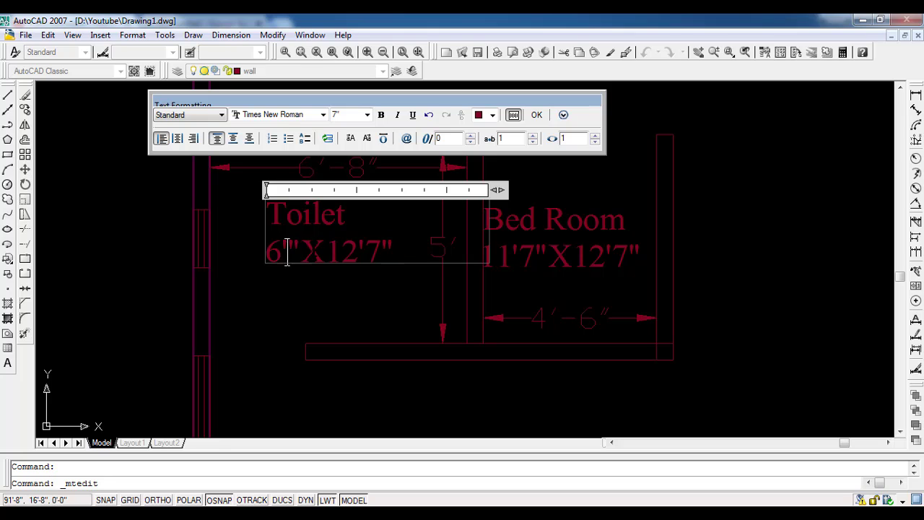
pyautogui.write('8')
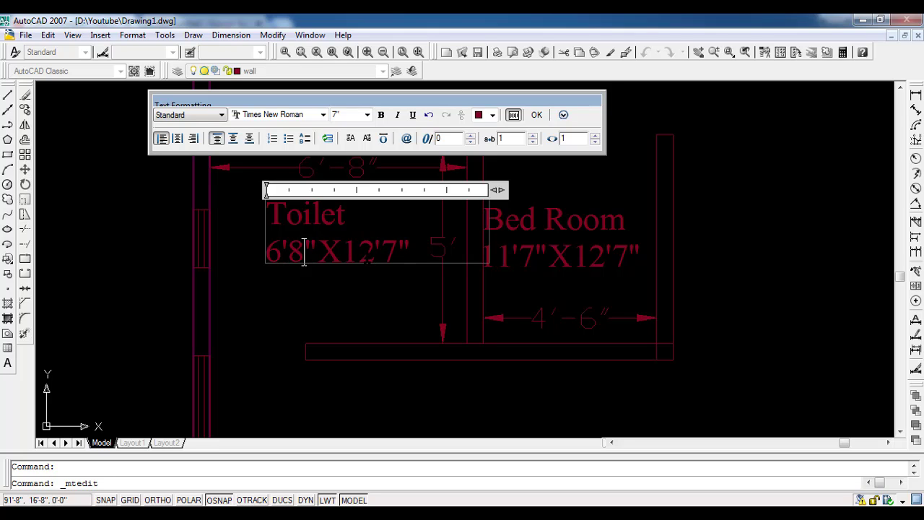
pyautogui.moveTo(411, 252); pyautogui.dragTo(378, 252)
pyautogui.press('Delete')
pyautogui.write('5')
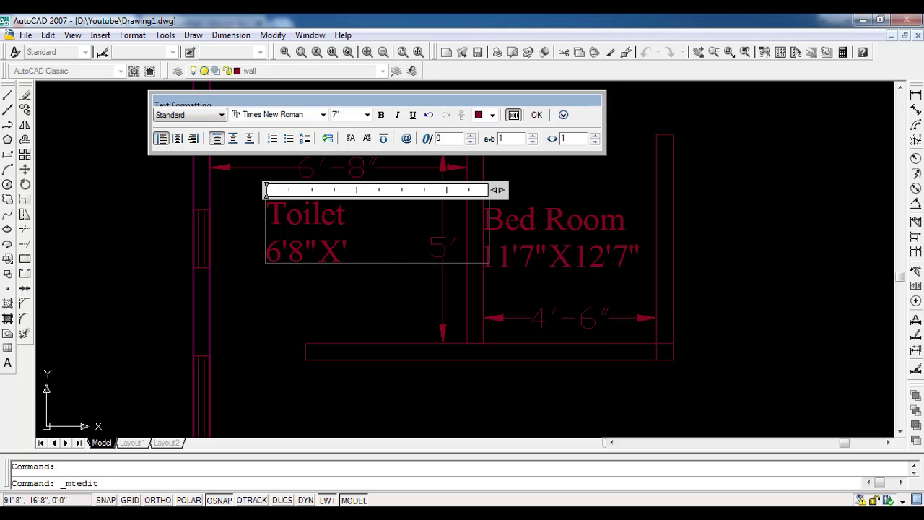
pyautogui.click(542, 115)
pyautogui.moveTo(471, 292); pyautogui.dragTo(347, 307, button='middle')
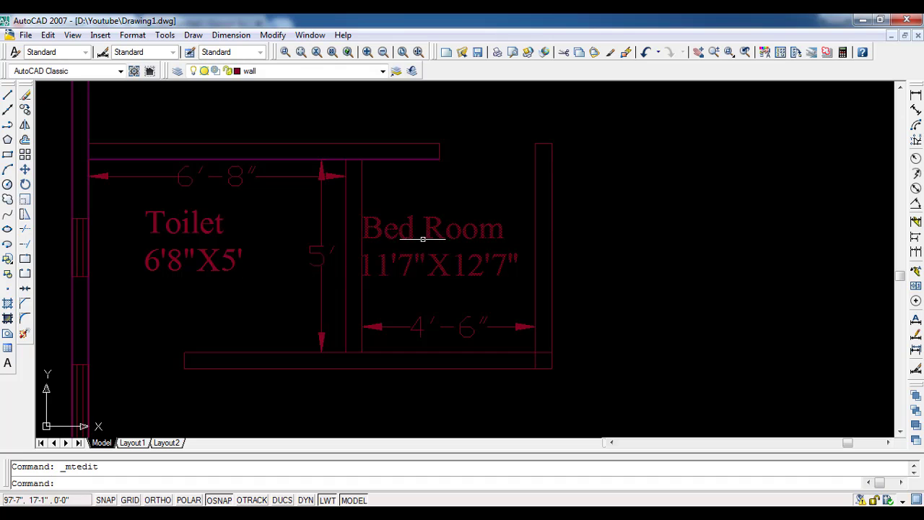
# - Retitle the remaining copied Bed Room label as 'Toilet'
pyautogui.doubleClick(412, 228)
pyautogui.moveTo(514, 229); pyautogui.dragTo(362, 228)
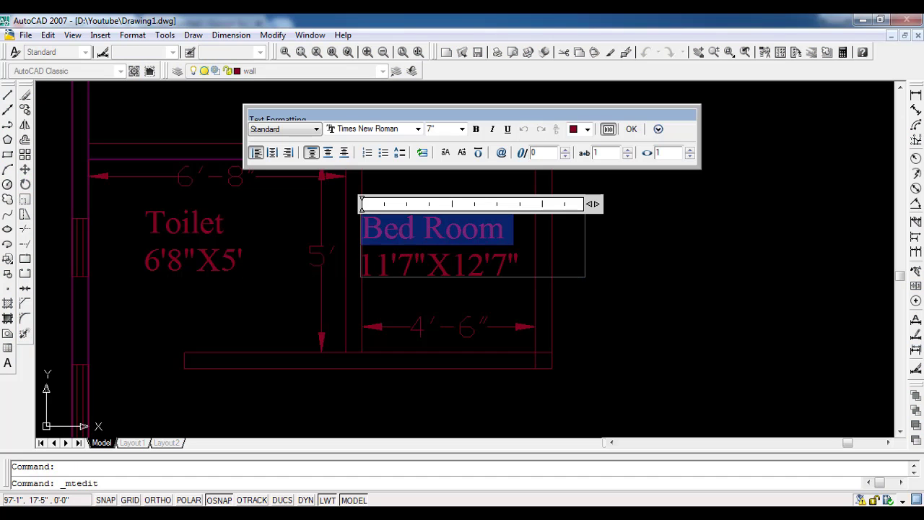
pyautogui.write('Toile')
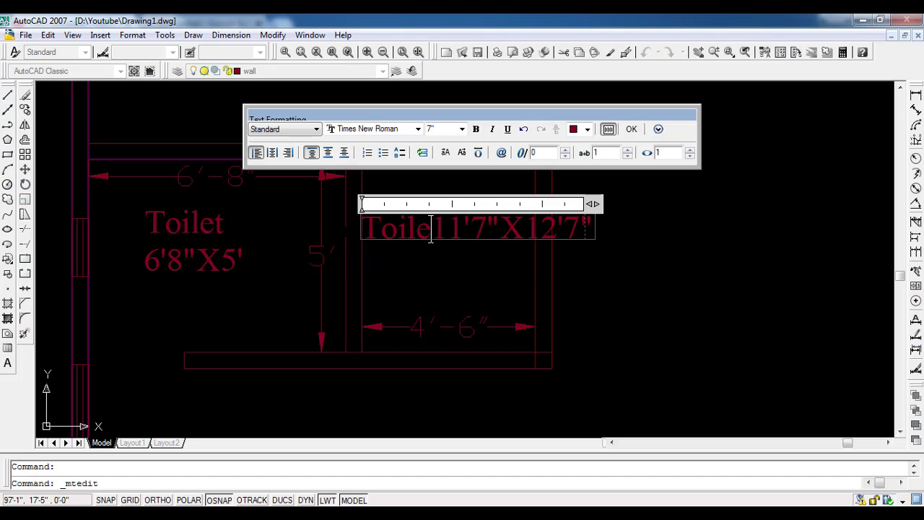
pyautogui.write('t')
pyautogui.press('Return')
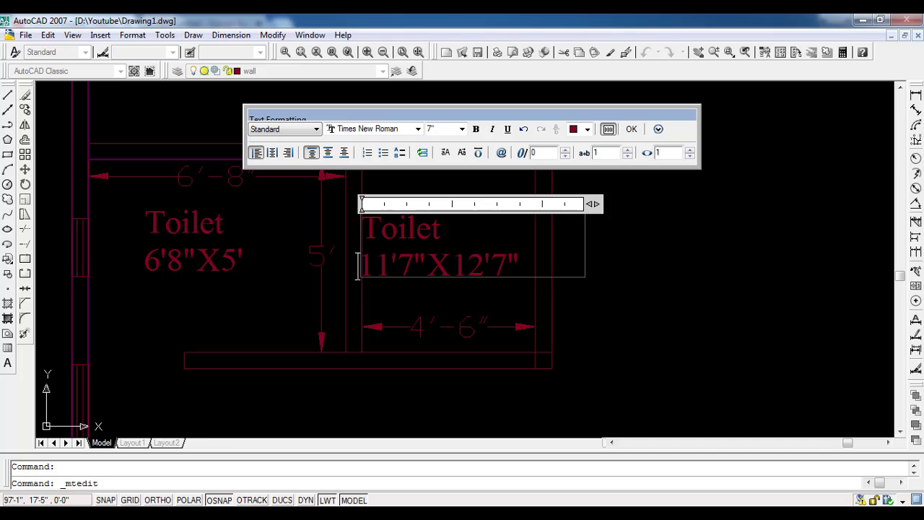
# - Change this label's size line to 4'6"X5'
pyautogui.press('BackSpace')
pyautogui.press('BackSpace')
pyautogui.write('4')
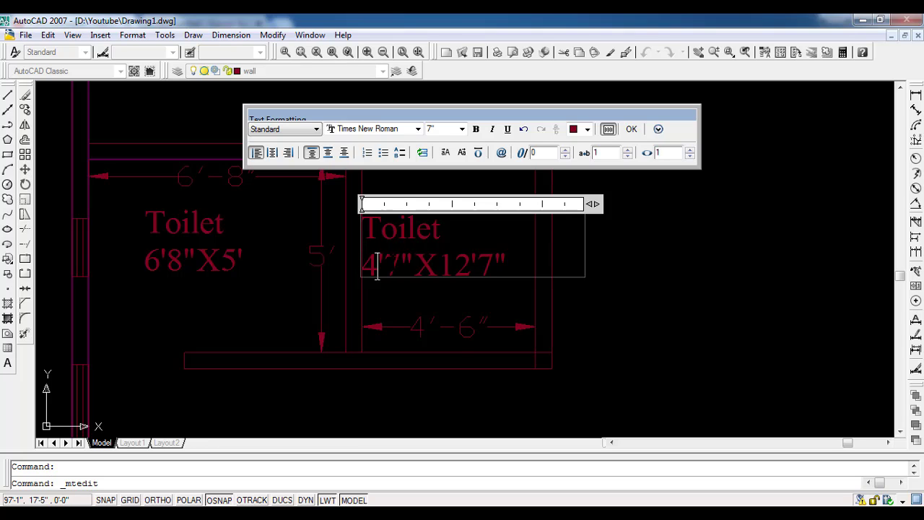
pyautogui.press('BackSpace')
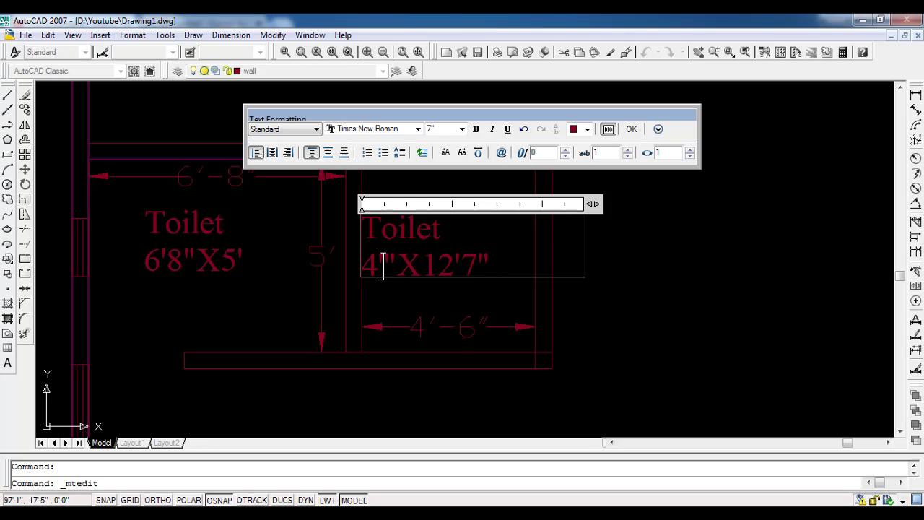
pyautogui.write('6')
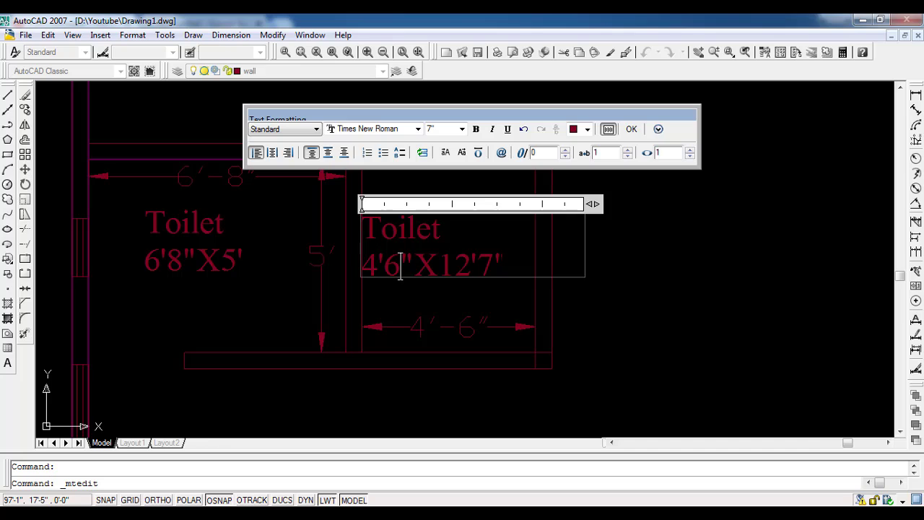
pyautogui.moveTo(507, 265); pyautogui.dragTo(477, 264)
pyautogui.press('Delete')
pyautogui.press('BackSpace')
pyautogui.press('BackSpace')
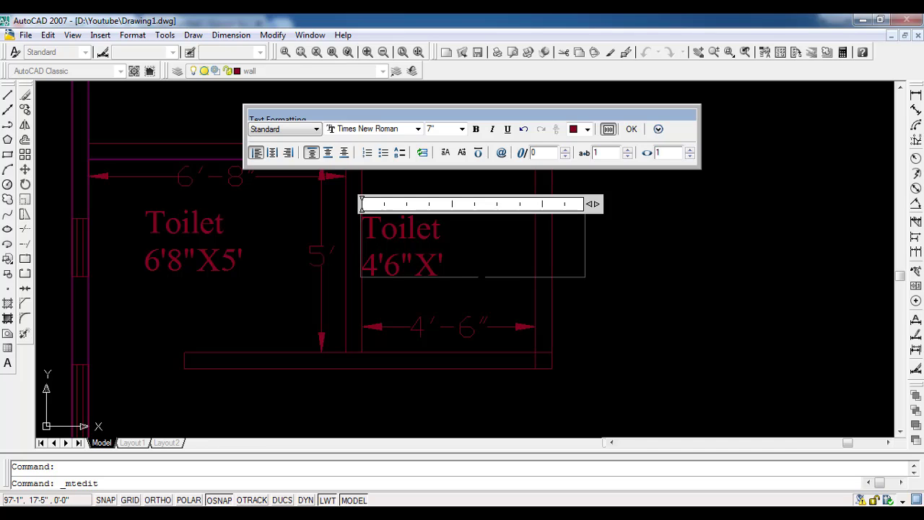
pyautogui.write('5')
# - Finish the toilet label edit and move the Toilet 4'6"X5' label toward the smaller toilet
pyautogui.click(631, 129)
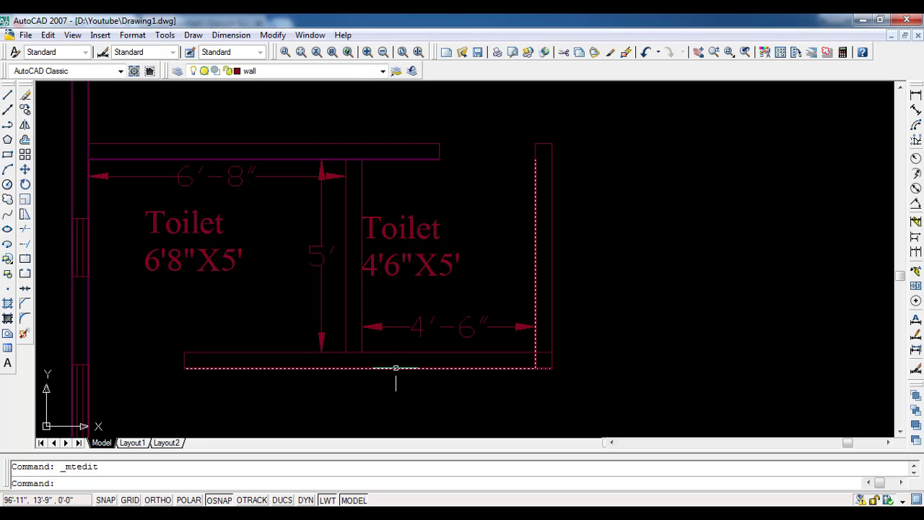
pyautogui.click(467, 276)
pyautogui.click(409, 215)
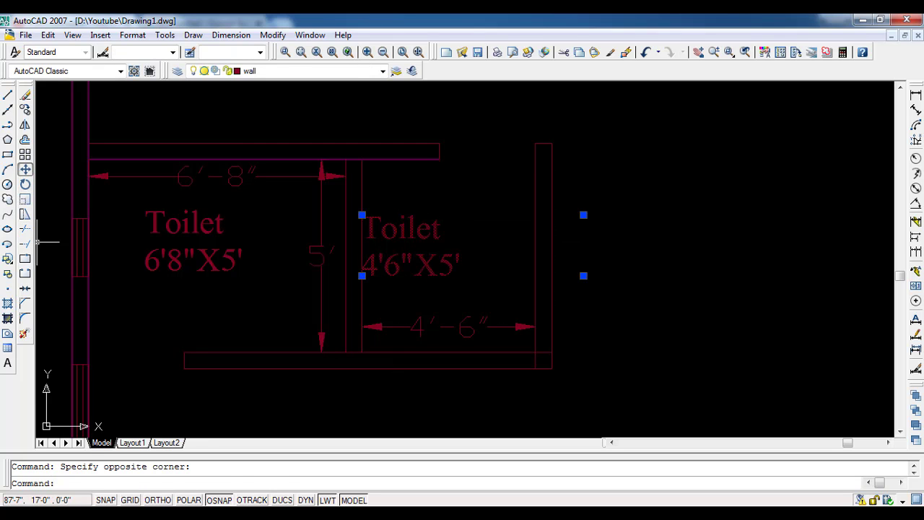
pyautogui.click(24, 169)
pyautogui.scroll(5, 346, 274)
pyautogui.scroll(-1, 192, 347)
pyautogui.click(192, 233)
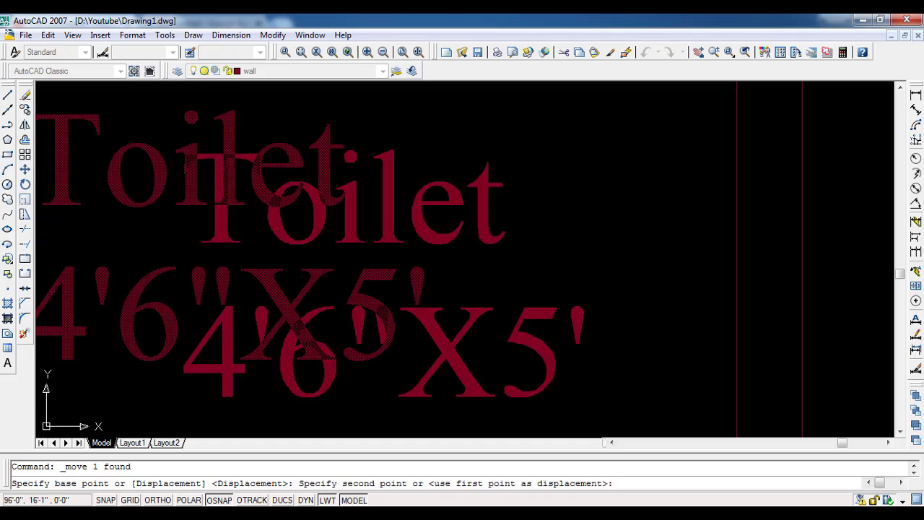
pyautogui.click(351, 206)
pyautogui.scroll(-5, 469, 307)
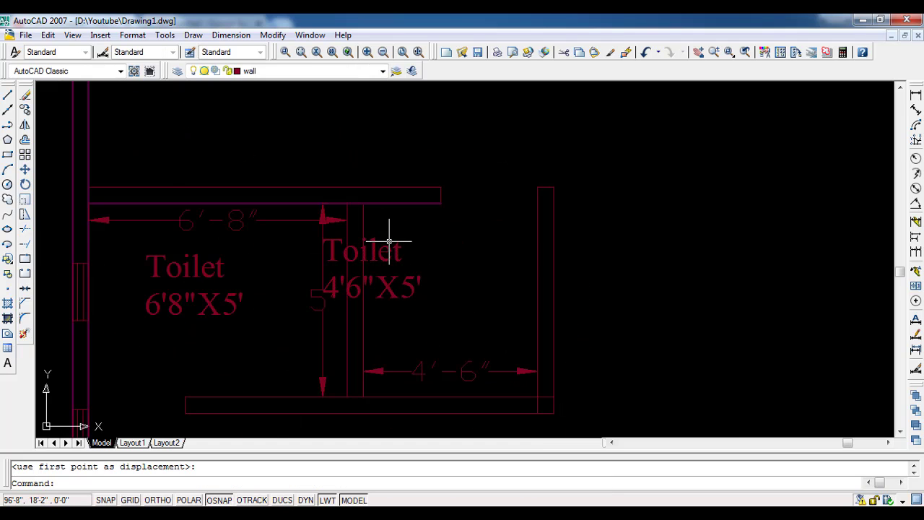
# - Move the 4'6"X5' label again so it sits centred in the small toilet
pyautogui.click(442, 317)
pyautogui.click(393, 243)
pyautogui.click(25, 169)
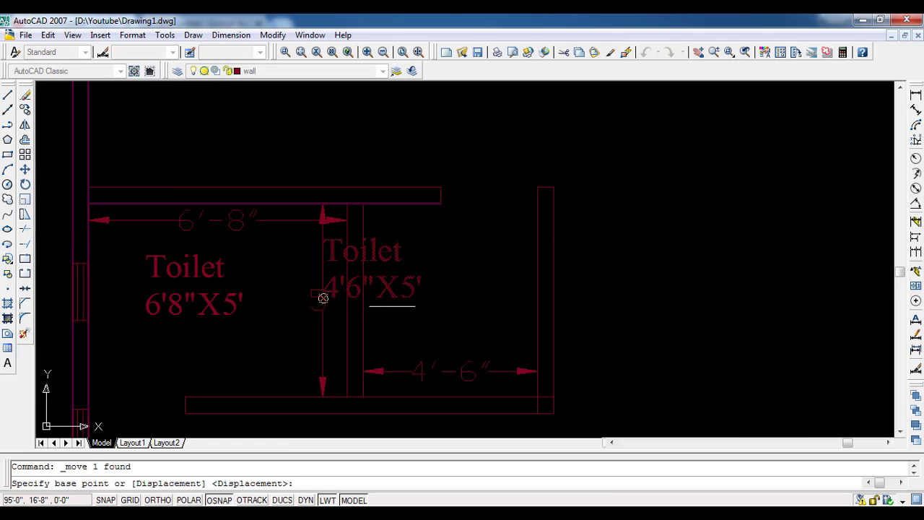
pyautogui.click(323, 297)
pyautogui.scroll(4, 423, 307)
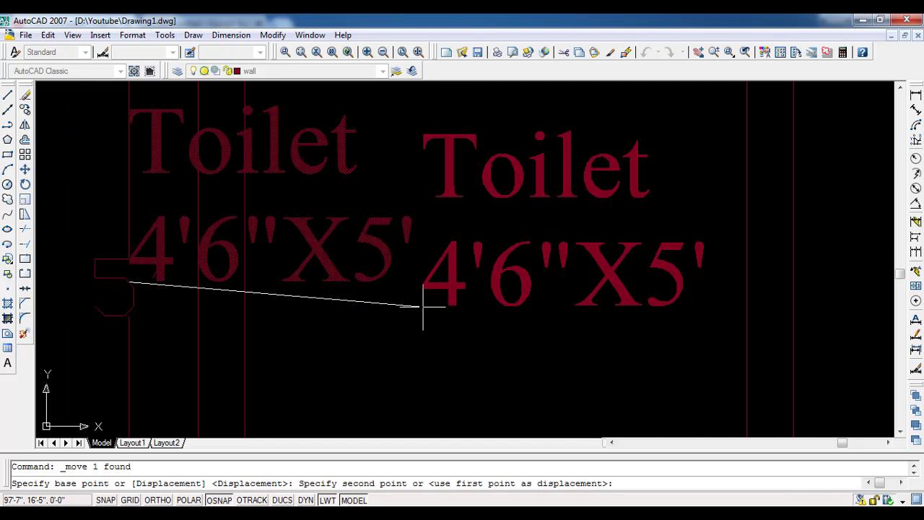
pyautogui.click(410, 309)
pyautogui.scroll(-3, 418, 312)
pyautogui.scroll(-2, 448, 339)
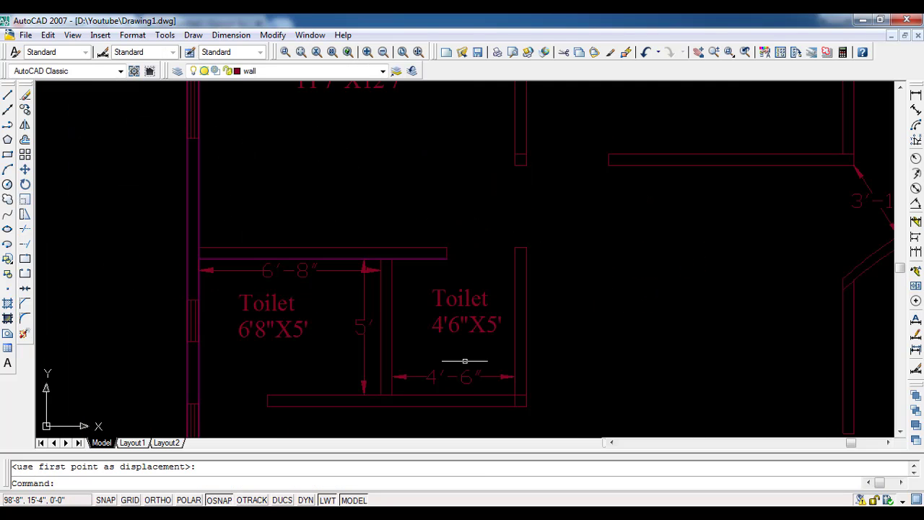
pyautogui.moveTo(418, 401); pyautogui.dragTo(422, 339, button='middle')
# - Erase the 4'-6" toilet dimension, then the 6'-8" and 5' dimensions
pyautogui.click(450, 322)
pyautogui.click(418, 304)
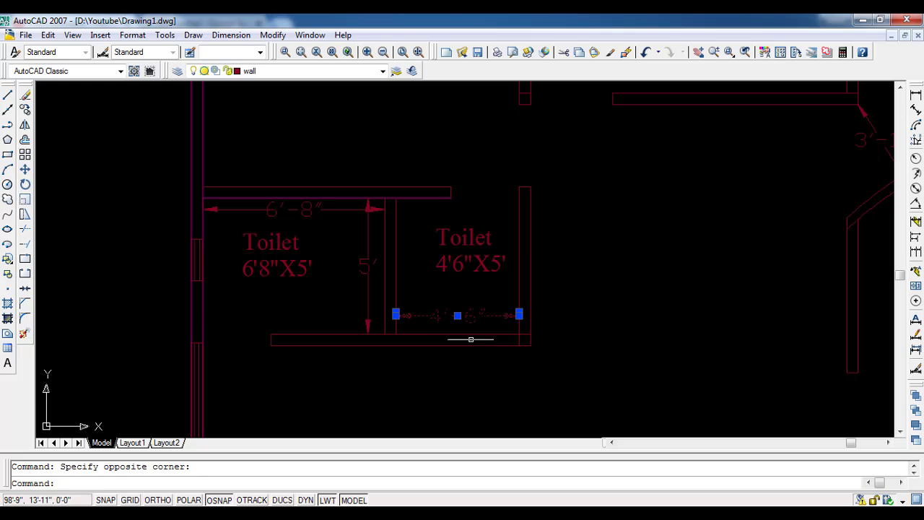
pyautogui.press('Delete')
pyautogui.click(373, 231)
pyautogui.click(342, 202)
pyautogui.press('Delete')
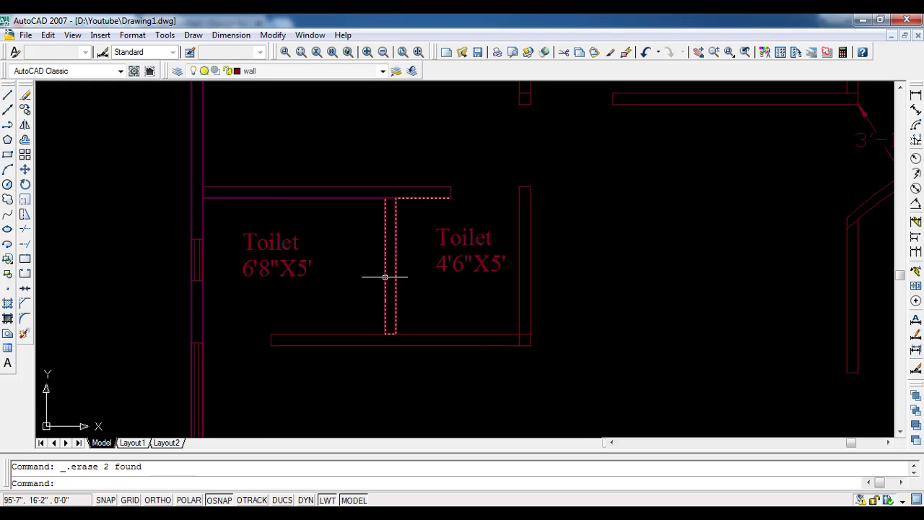
# - Pan and zoom to review both toilets and then the whole floor plan
pyautogui.scroll(-4, 385, 276)
pyautogui.moveTo(454, 354); pyautogui.dragTo(413, 305, button='middle')
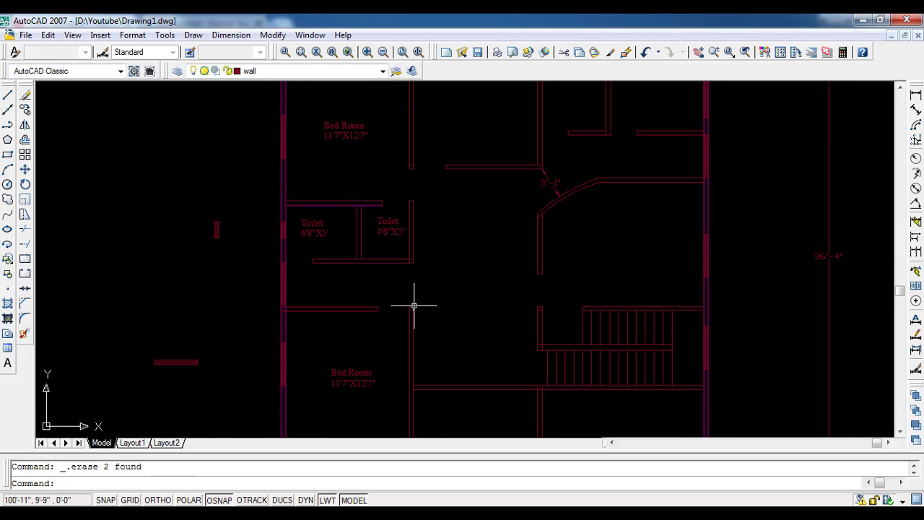
pyautogui.scroll(4, 306, 235)
pyautogui.scroll(1, 320, 239)
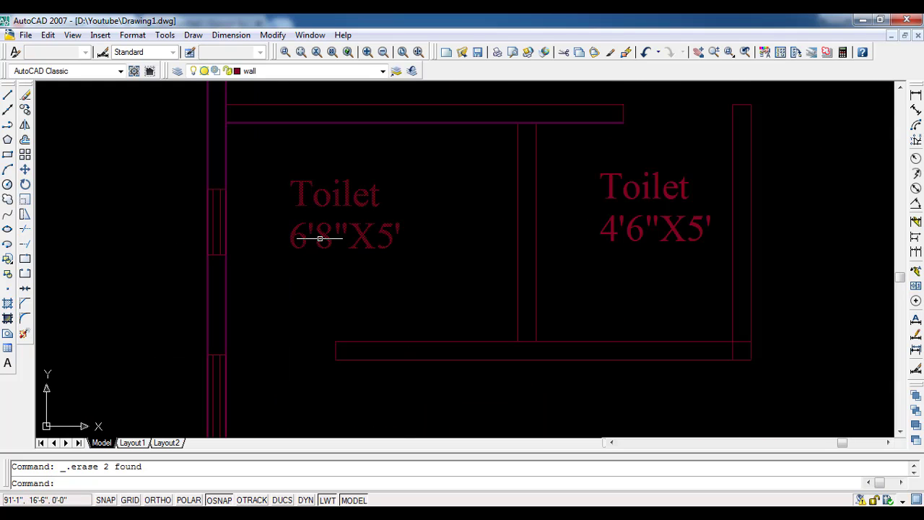
pyautogui.moveTo(402, 264); pyautogui.dragTo(291, 286, button='middle')
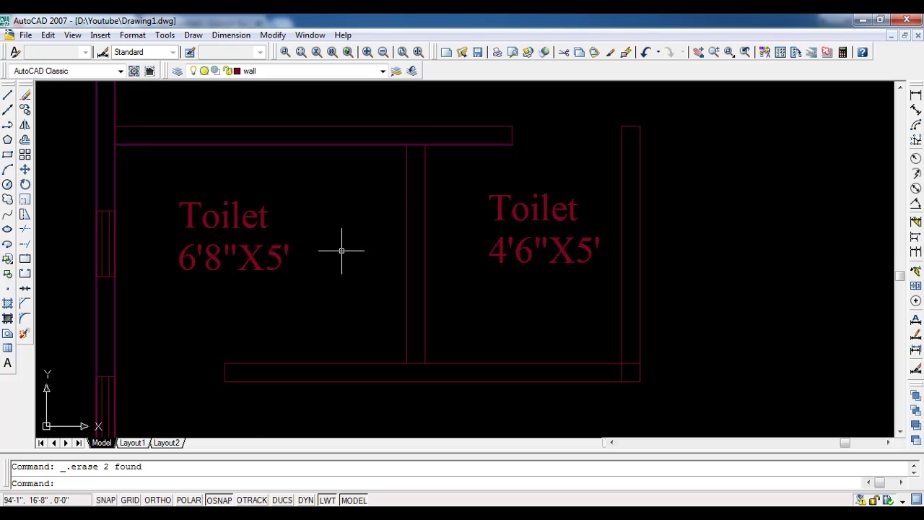
pyautogui.scroll(-5, 342, 251)
pyautogui.moveTo(371, 239); pyautogui.dragTo(354, 295, button='middle')
# - Dimension the upper-left room at 11'-7" wide and 9'-2" deep
pyautogui.scroll(1, 355, 296)
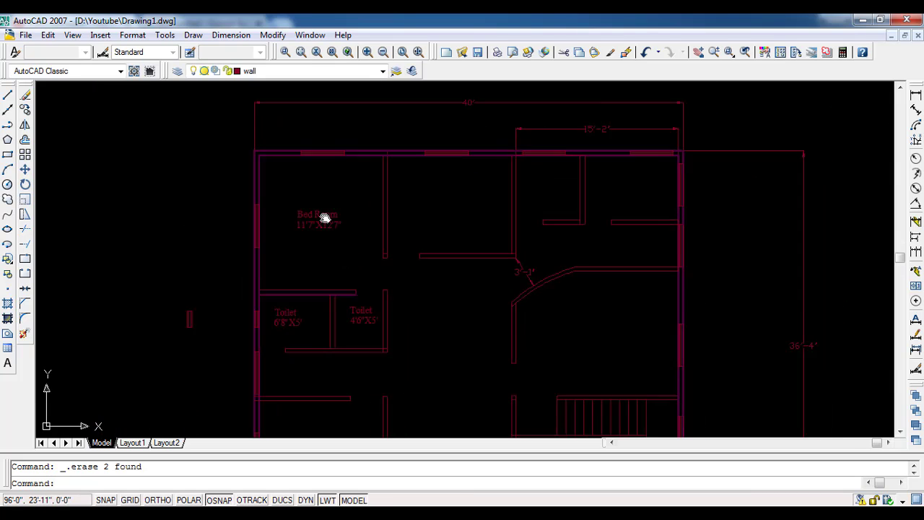
pyautogui.moveTo(325, 218); pyautogui.dragTo(295, 122, button='middle')
pyautogui.moveTo(351, 181); pyautogui.dragTo(262, 325, button='middle')
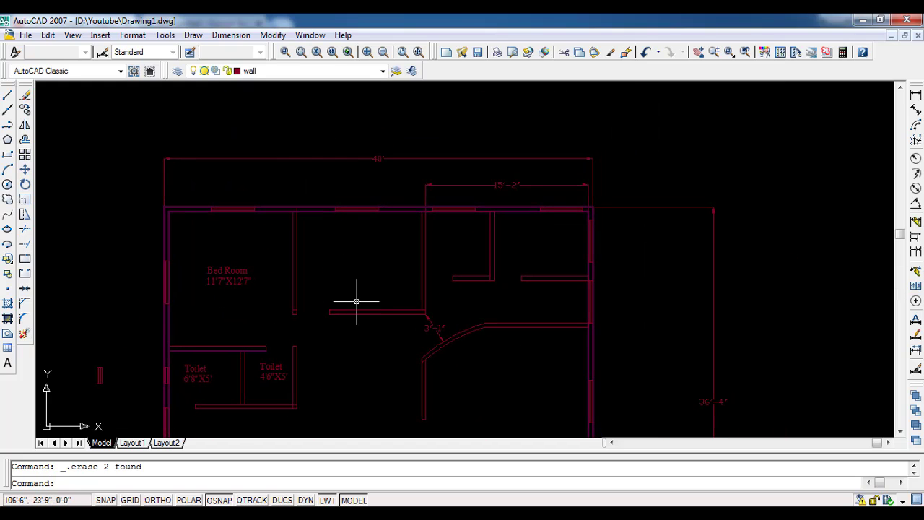
pyautogui.click(252, 296)
pyautogui.click(200, 245)
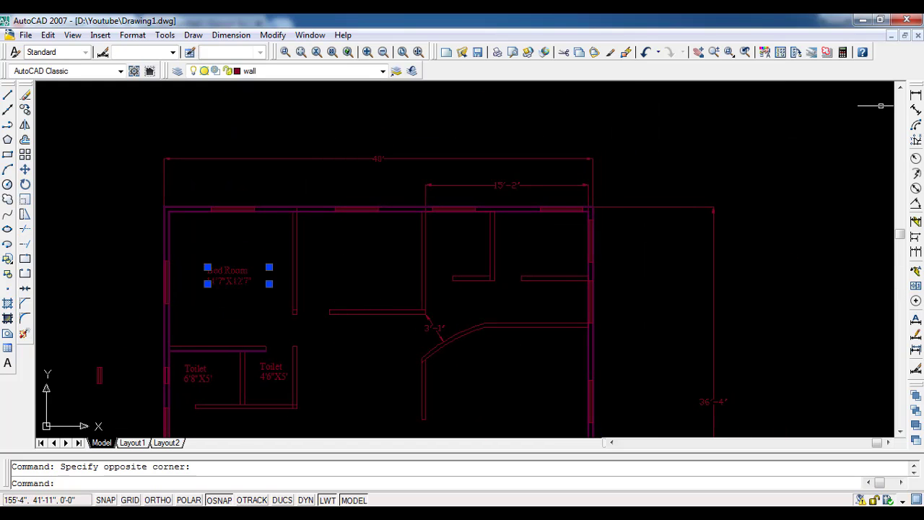
pyautogui.press('Escape')
pyautogui.click(915, 94)
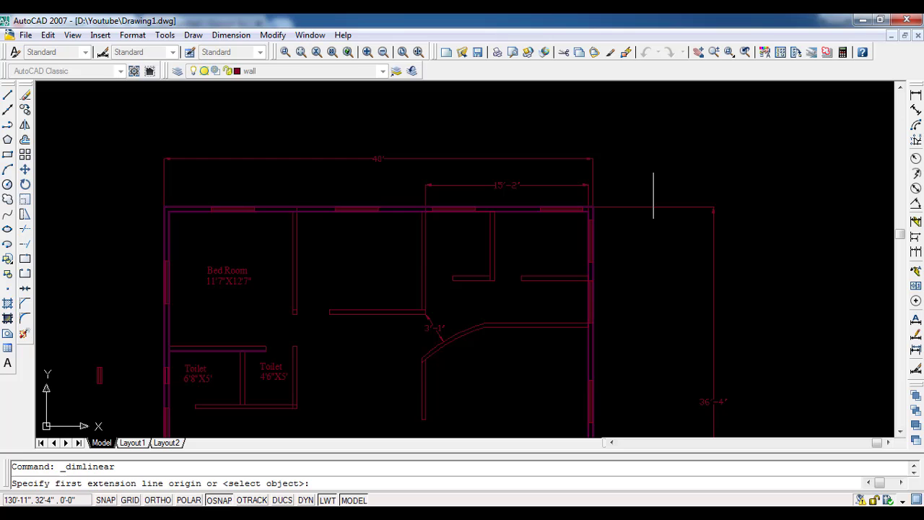
pyautogui.scroll(3, 309, 211)
pyautogui.click(298, 201)
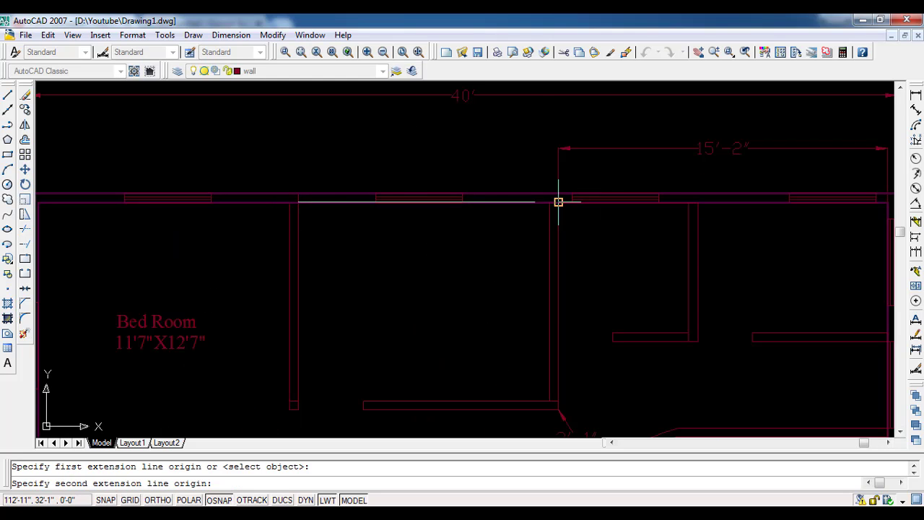
pyautogui.click(550, 202)
pyautogui.click(537, 228)
pyautogui.press('Return')
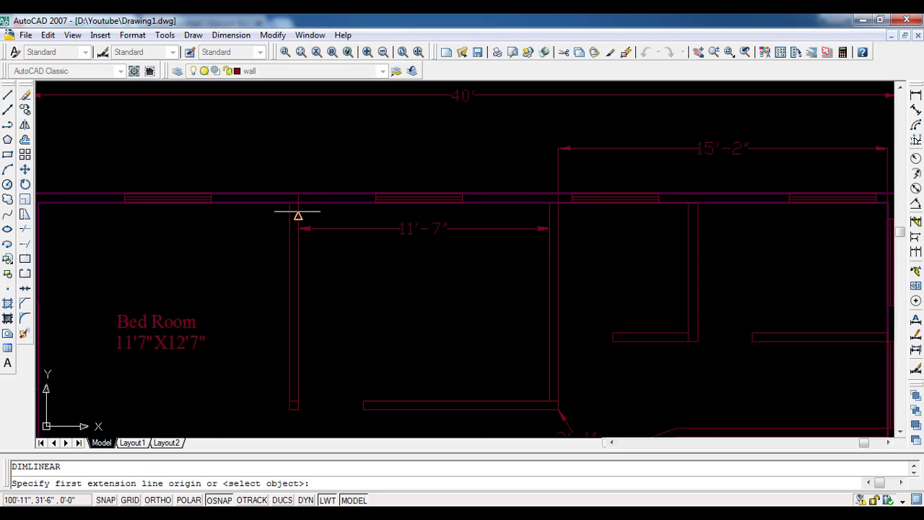
pyautogui.click(298, 201)
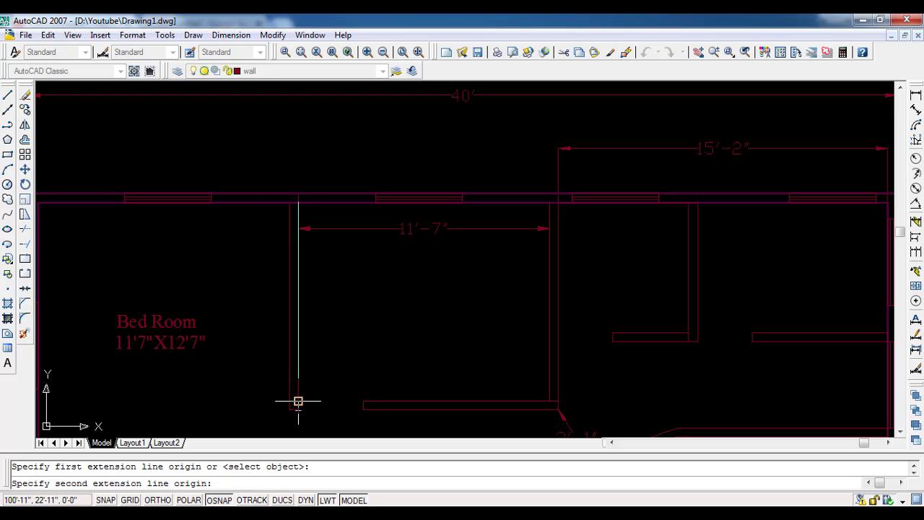
pyautogui.click(299, 398)
pyautogui.click(346, 386)
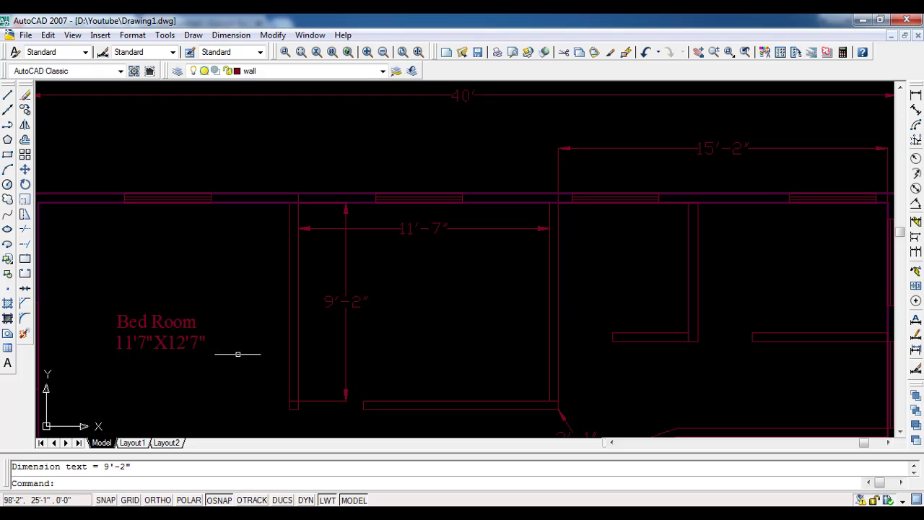
# - Add 6' width and 6' depth dimensions to the small middle room
pyautogui.moveTo(496, 302); pyautogui.dragTo(305, 318, button='middle')
pyautogui.press('Return')
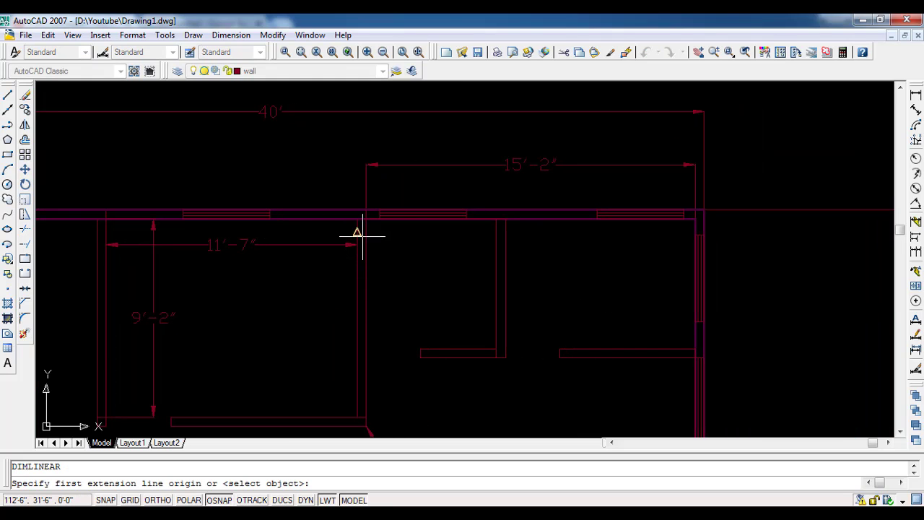
pyautogui.click(366, 216)
pyautogui.click(495, 219)
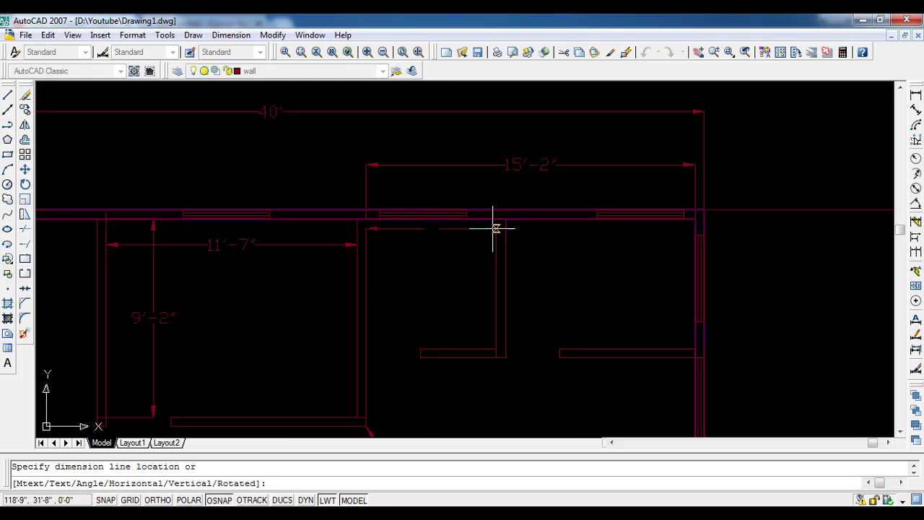
pyautogui.click(495, 233)
pyautogui.press('Return')
pyautogui.click(496, 219)
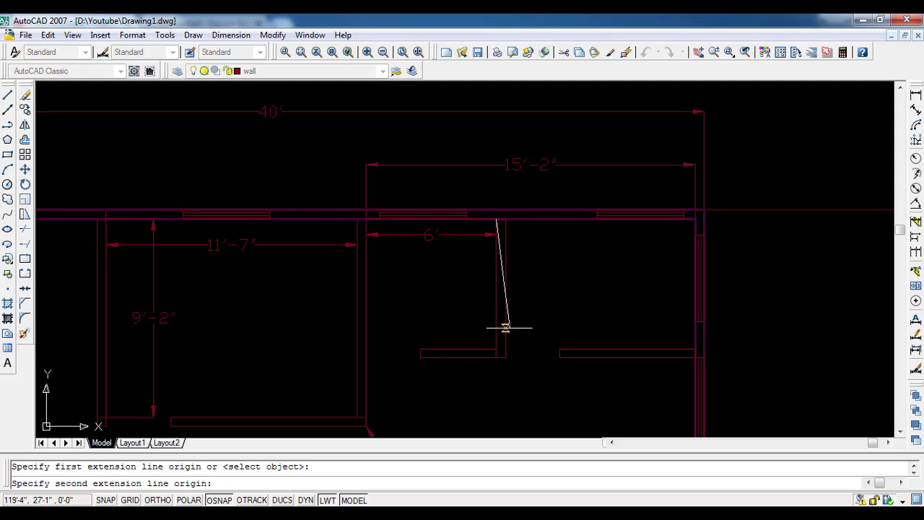
pyautogui.click(496, 352)
pyautogui.click(479, 325)
# - Dimension the right room's width at 8'-9"
pyautogui.press('Return')
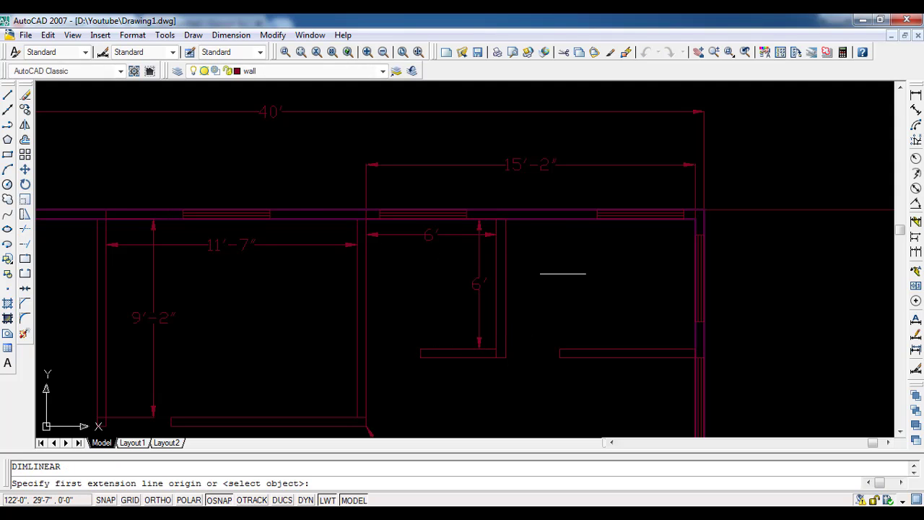
pyautogui.click(506, 257)
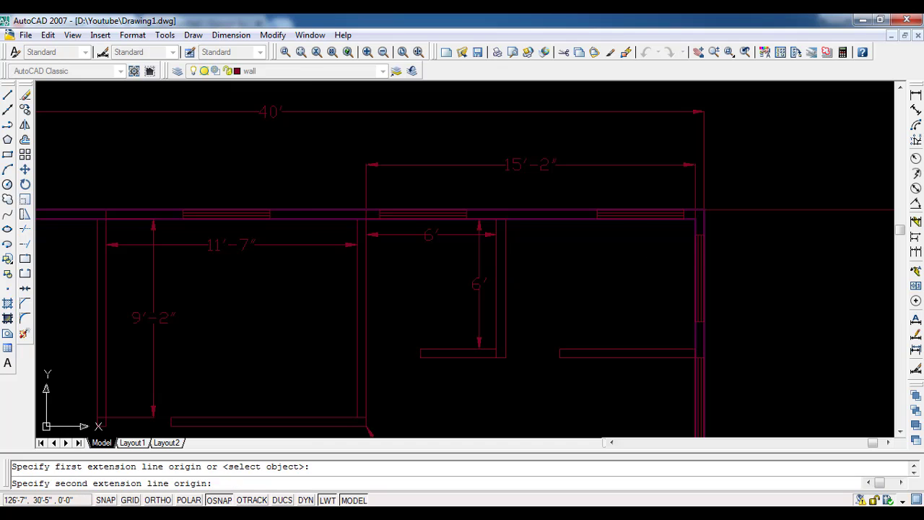
pyautogui.click(694, 257)
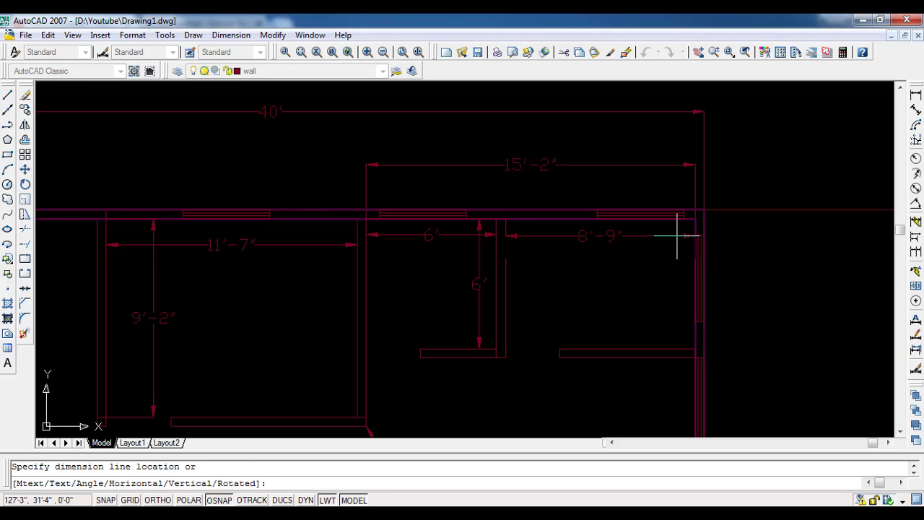
pyautogui.click(675, 236)
pyautogui.moveTo(413, 273); pyautogui.dragTo(699, 173, button='middle')
# - Copy the Bed Room label into the middle bedroom and the two rooms to its right
pyautogui.click(306, 282)
pyautogui.click(275, 259)
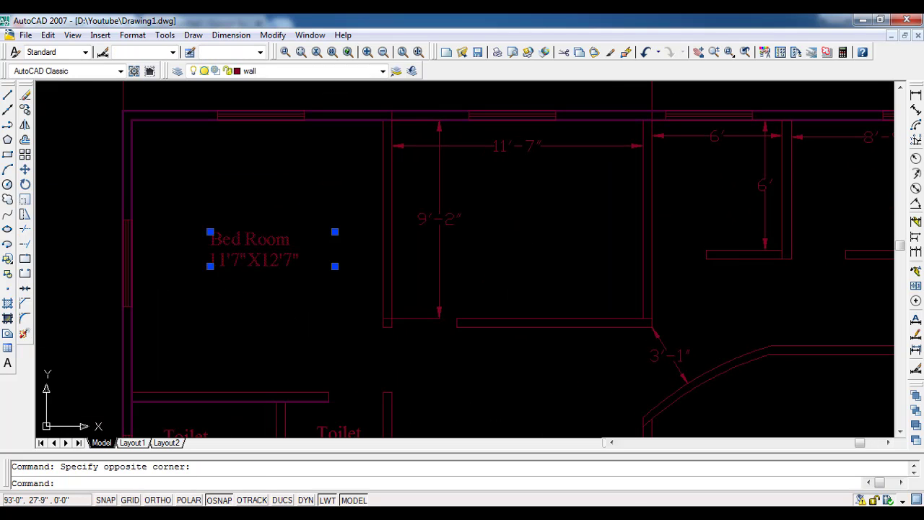
pyautogui.click(26, 109)
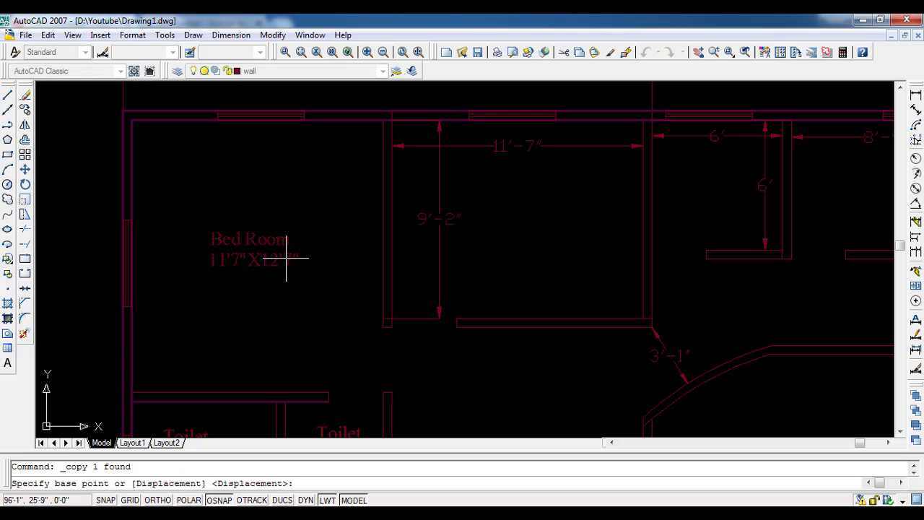
pyautogui.click(250, 242)
pyautogui.click(488, 193)
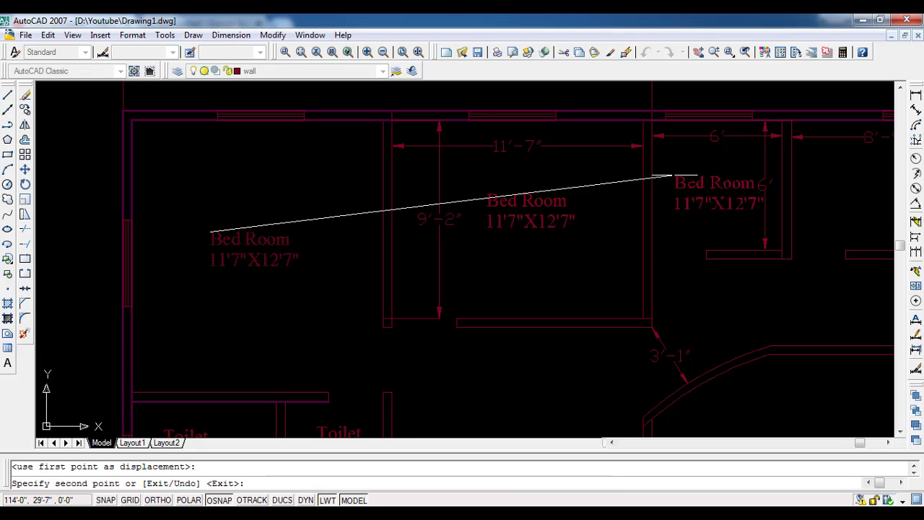
pyautogui.click(666, 172)
pyautogui.moveTo(712, 231); pyautogui.dragTo(544, 266, button='middle')
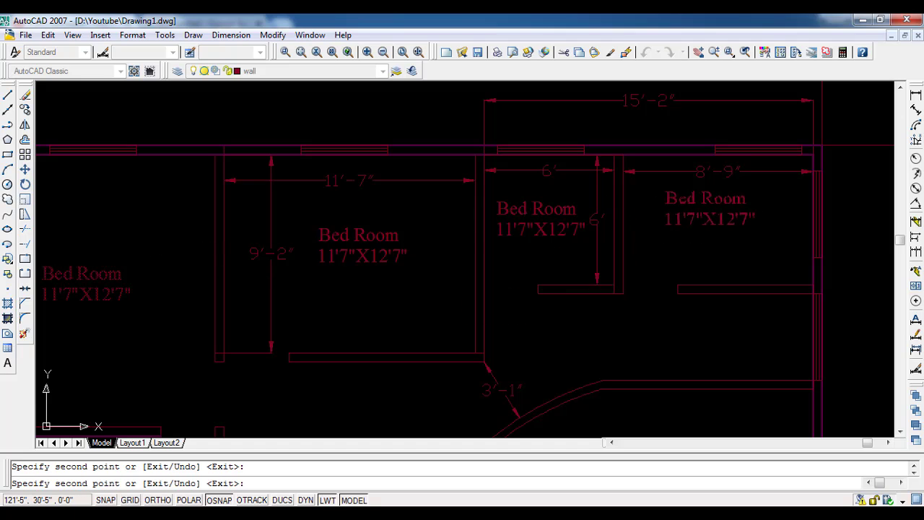
pyautogui.click(673, 195)
pyautogui.press('Escape')
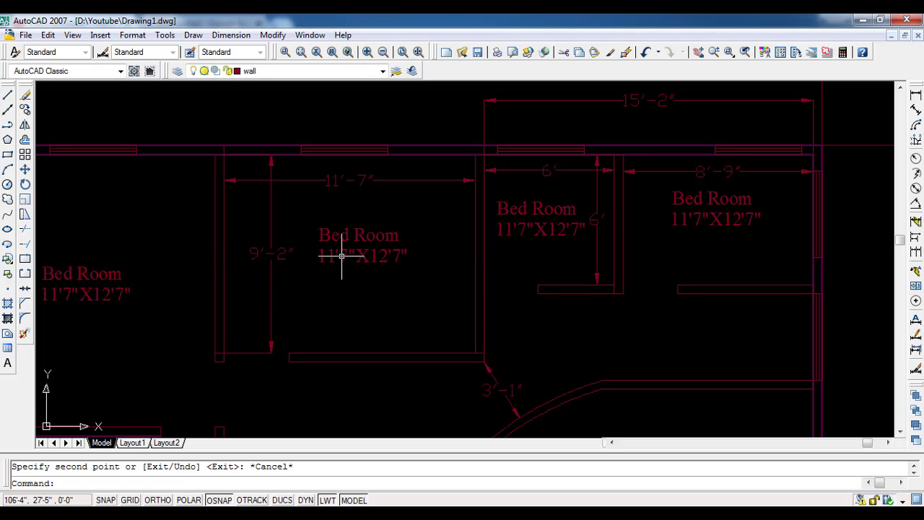
# - Edit the middle room's label to read Guest Room, sized 11'7"X9'2"
pyautogui.doubleClick(332, 236)
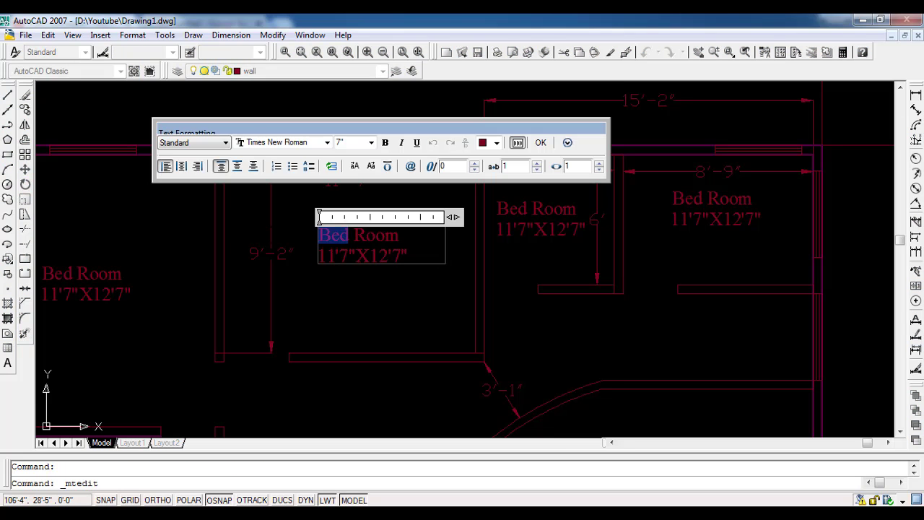
pyautogui.write('Gu')
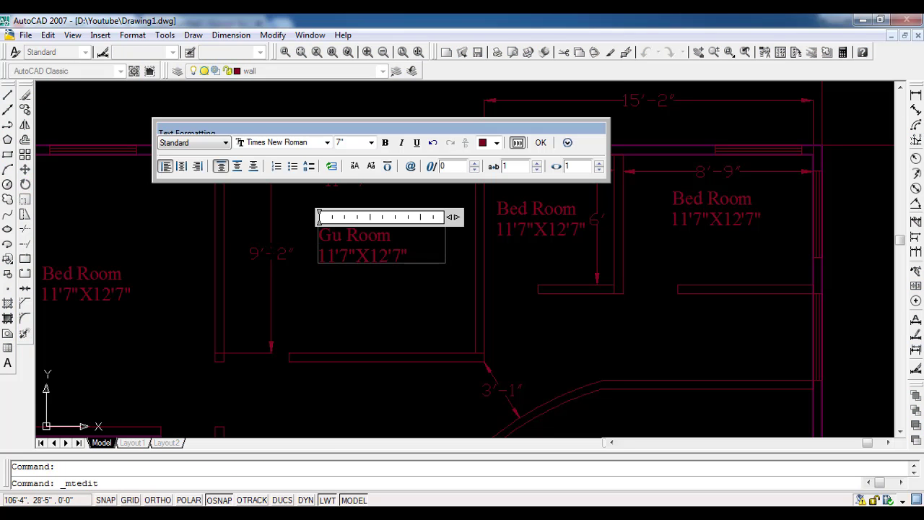
pyautogui.write('est')
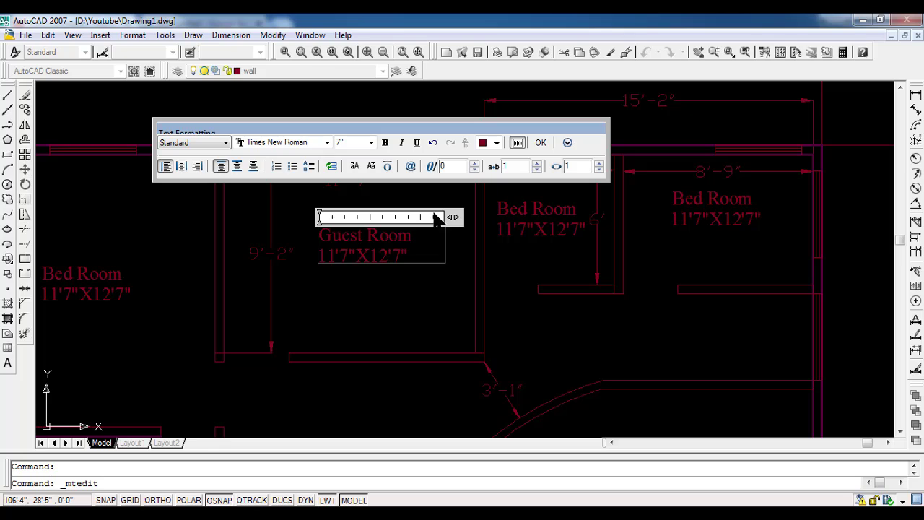
pyautogui.moveTo(439, 128); pyautogui.dragTo(504, 98)
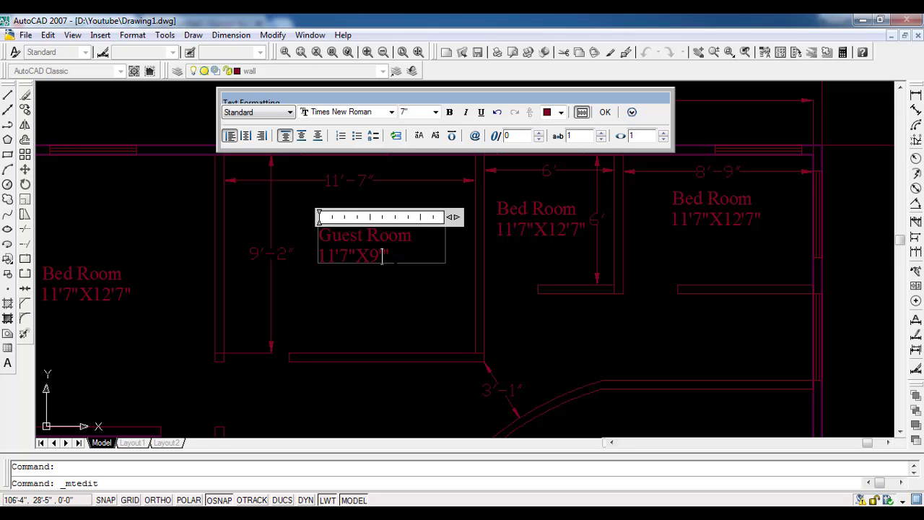
pyautogui.click(604, 112)
pyautogui.moveTo(435, 331); pyautogui.dragTo(282, 330, button='middle')
# - Change the word Bed to Prayer in the small room's label
pyautogui.scroll(2, 353, 210)
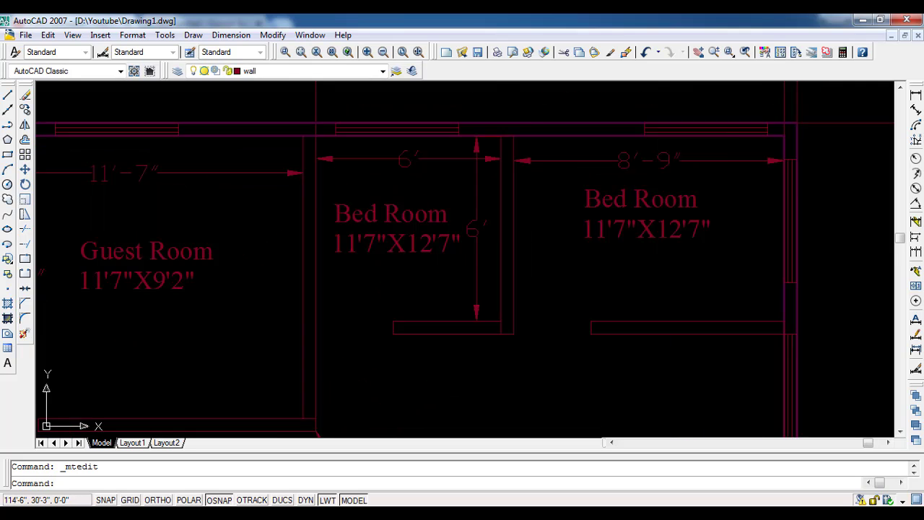
pyautogui.scroll(1, 354, 210)
pyautogui.doubleClick(354, 212)
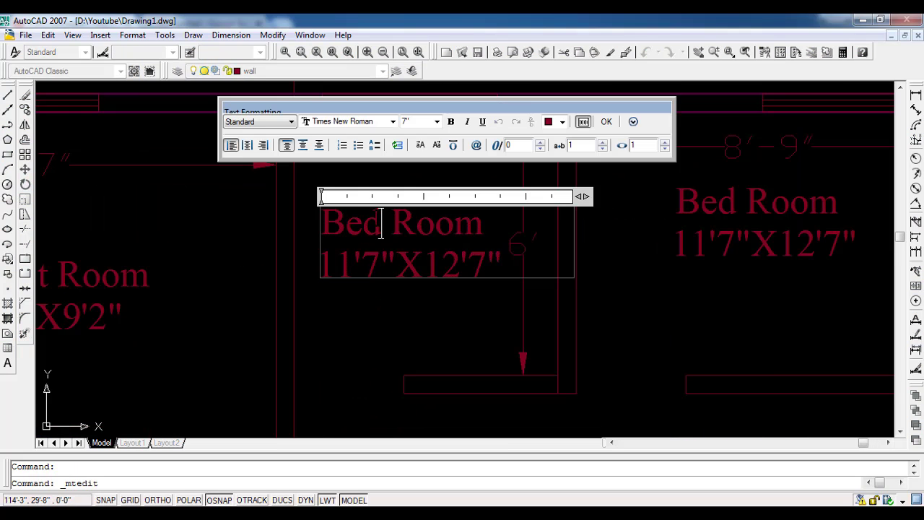
pyautogui.doubleClick(382, 226)
pyautogui.write('Pr')
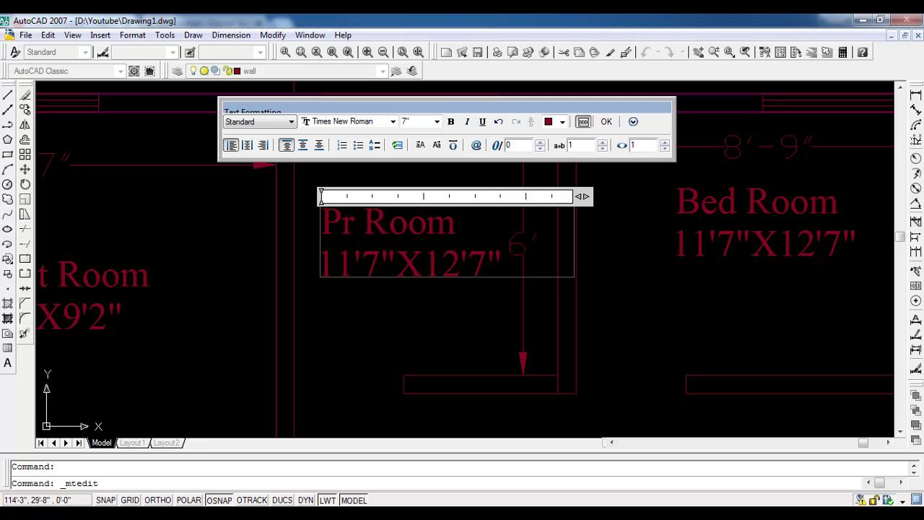
pyautogui.write('ayer')
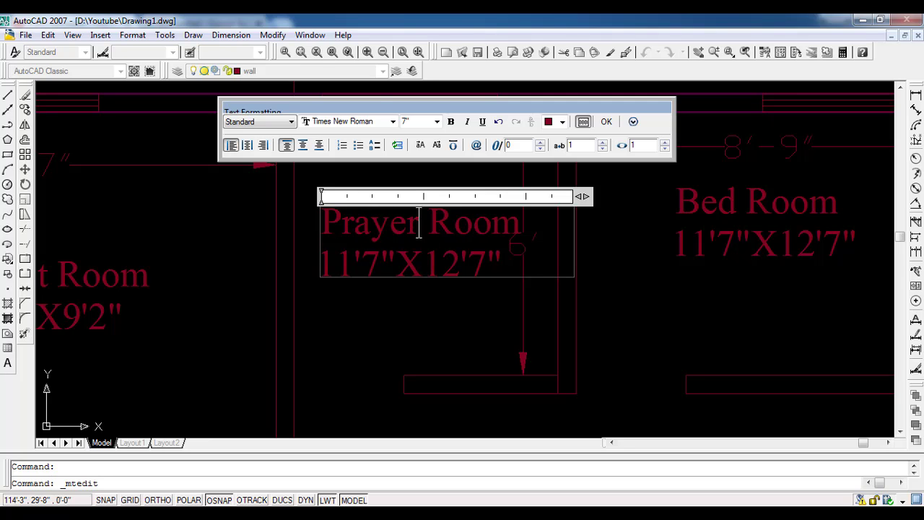
pyautogui.moveTo(385, 116); pyautogui.dragTo(392, 83)
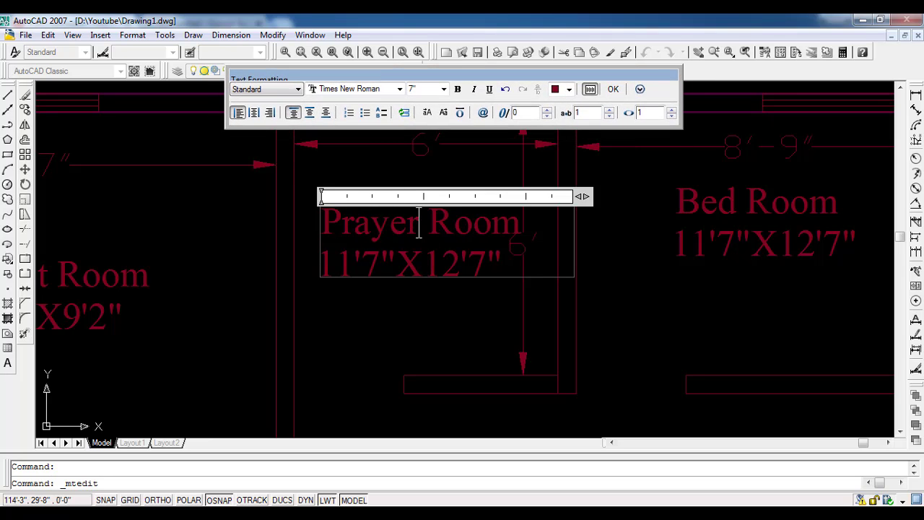
# - Change the label's size line to 6'X6' and confirm the edit
pyautogui.moveTo(395, 267); pyautogui.dragTo(318, 264)
pyautogui.press('Delete')
pyautogui.press('Delete')
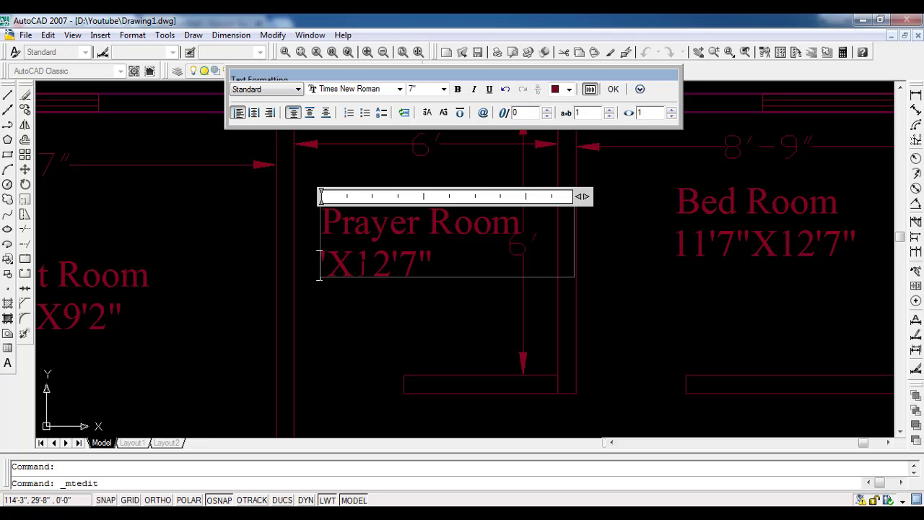
pyautogui.write('6')
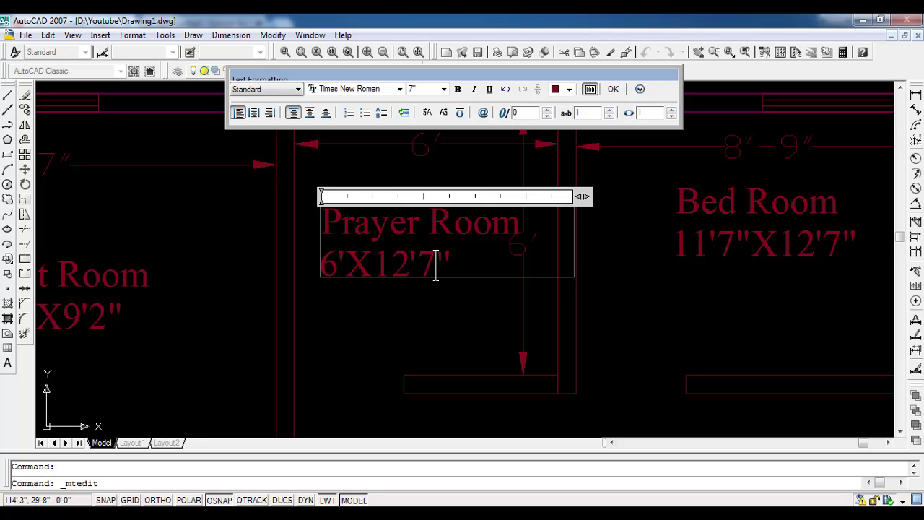
pyautogui.moveTo(450, 267); pyautogui.dragTo(417, 267)
pyautogui.press('Delete')
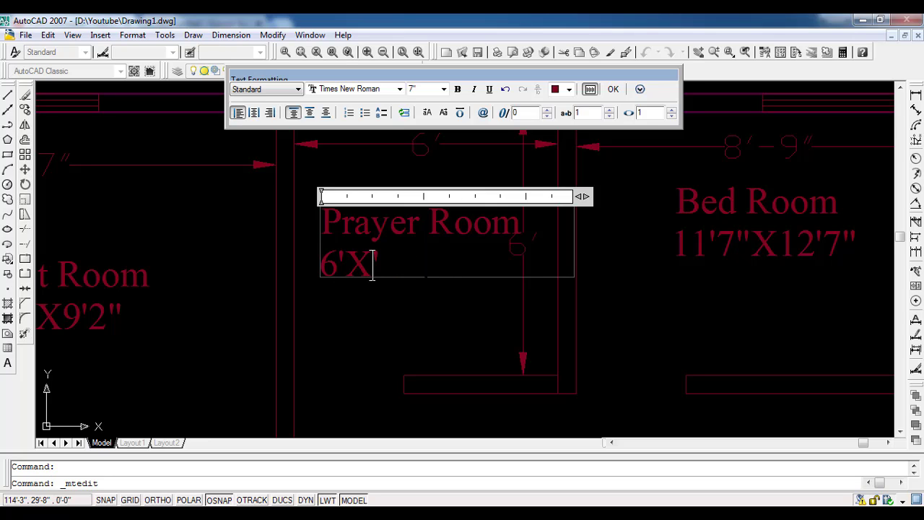
pyautogui.write('6')
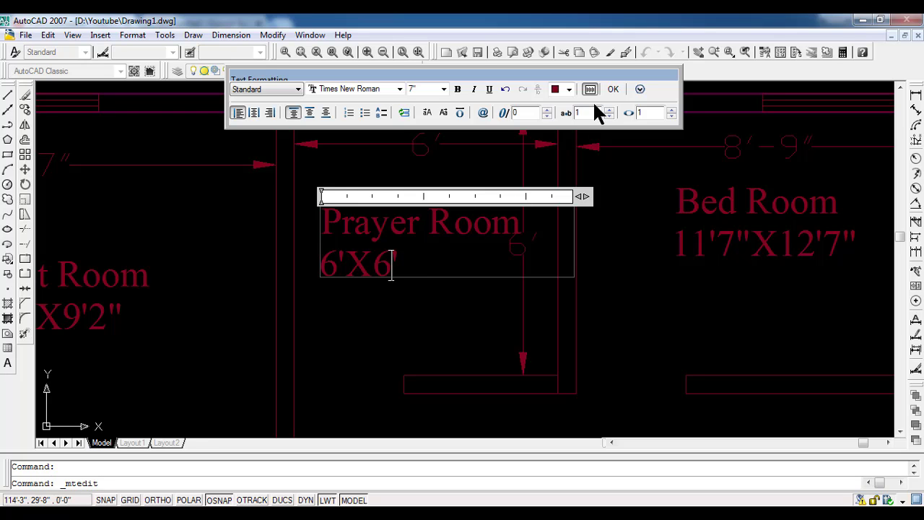
pyautogui.click(612, 90)
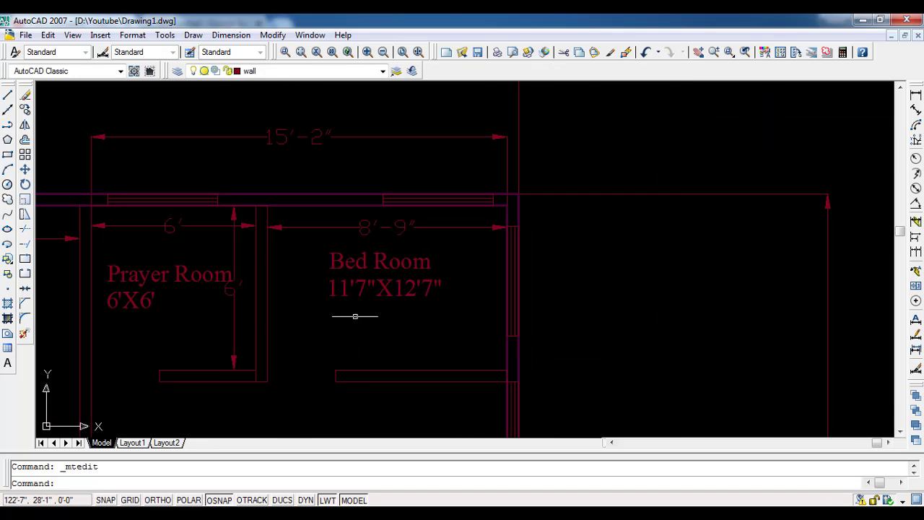
# - Rename the next label to Kitchen Room and begin changing its size to 8'9"X6'
pyautogui.doubleClick(330, 254)
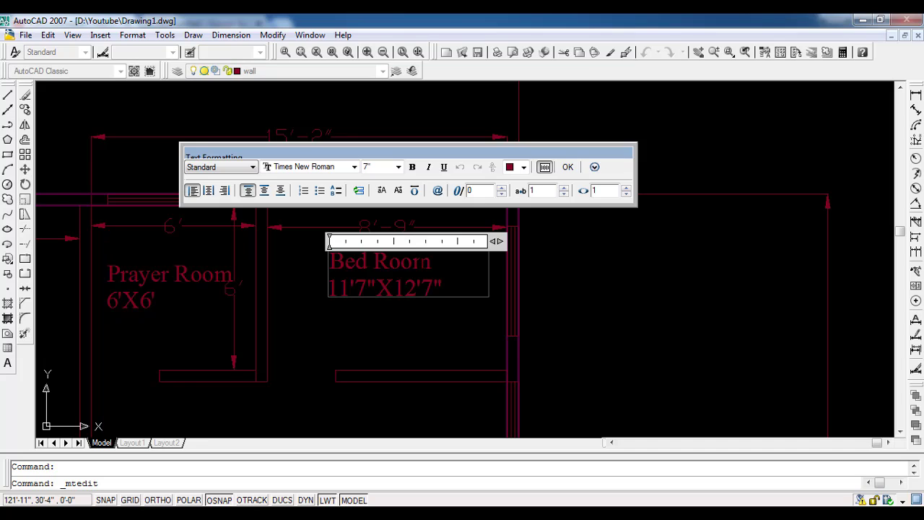
pyautogui.moveTo(365, 261); pyautogui.dragTo(330, 261)
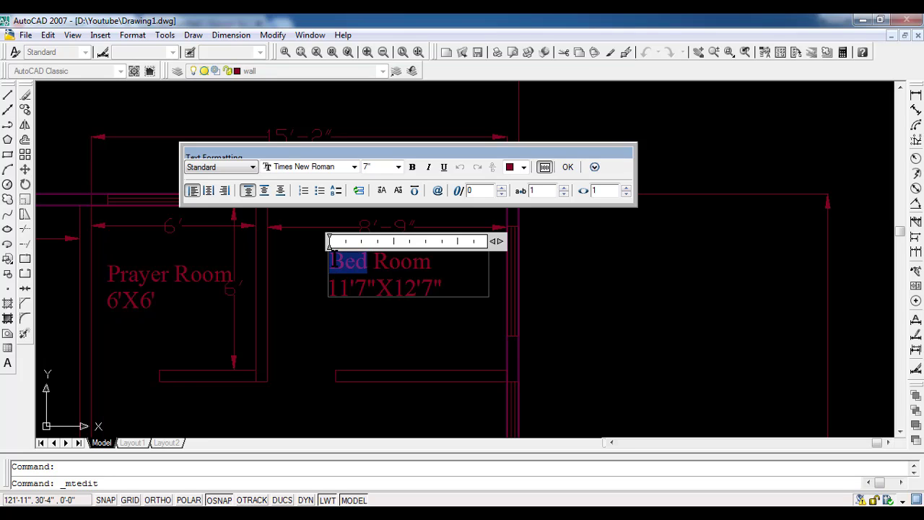
pyautogui.write('Kitche')
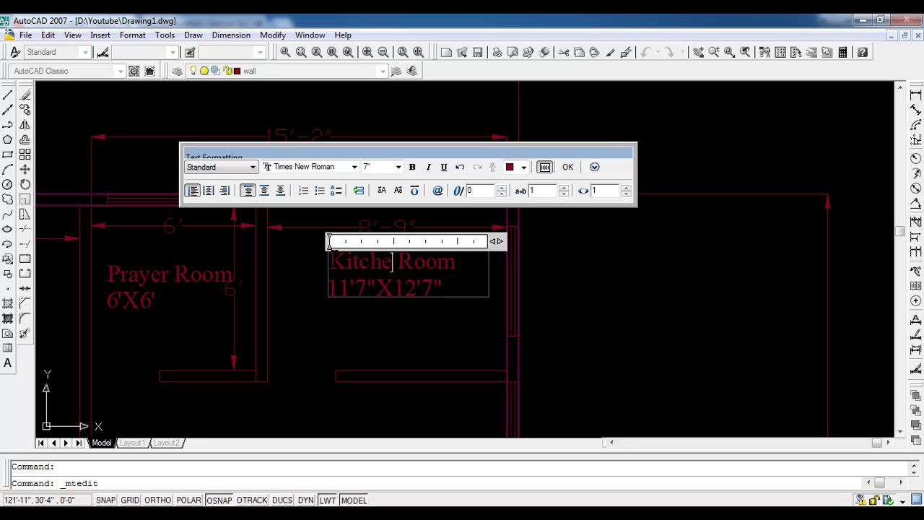
pyautogui.write('n')
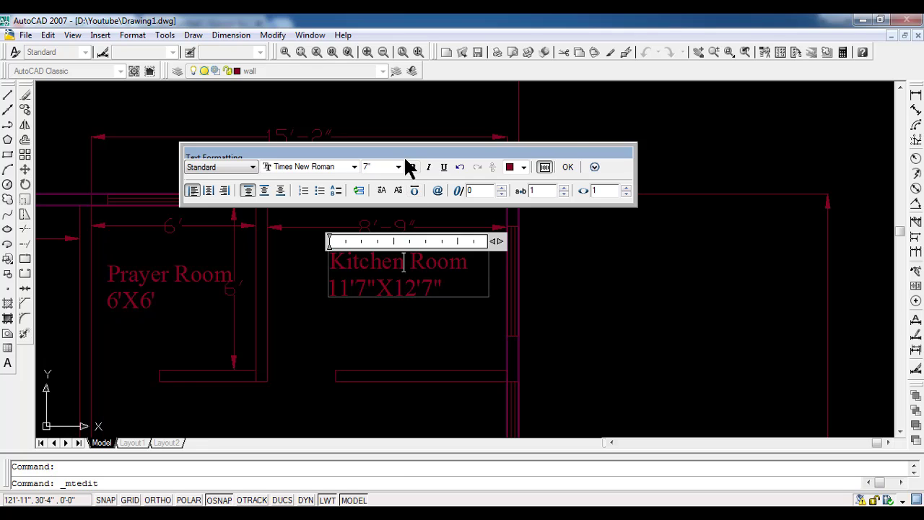
pyautogui.moveTo(405, 159); pyautogui.dragTo(404, 121)
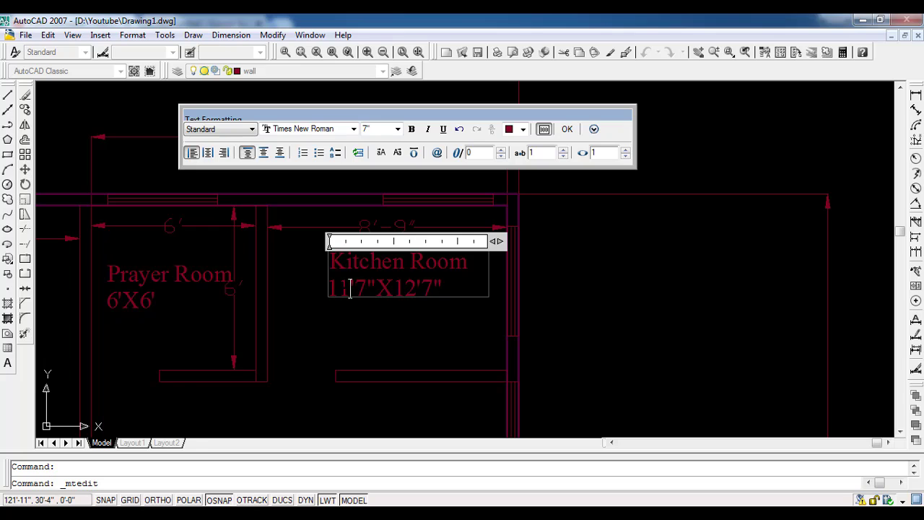
pyautogui.press('BackSpace')
pyautogui.press('BackSpace')
pyautogui.write('8')
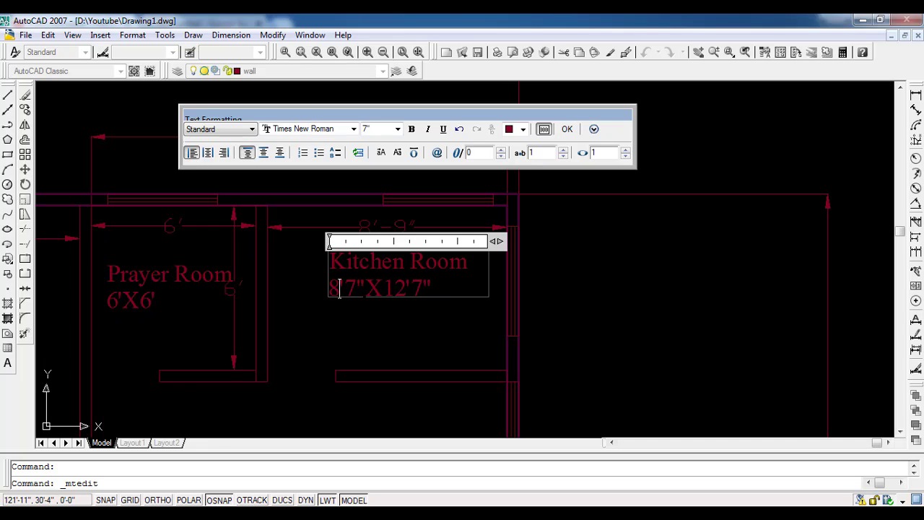
pyautogui.click(356, 289)
pyautogui.press('BackSpace')
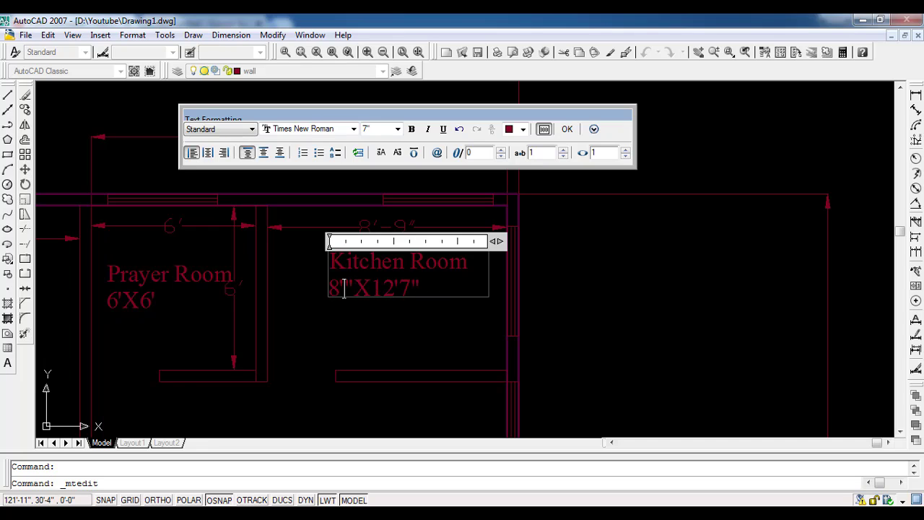
pyautogui.write('9')
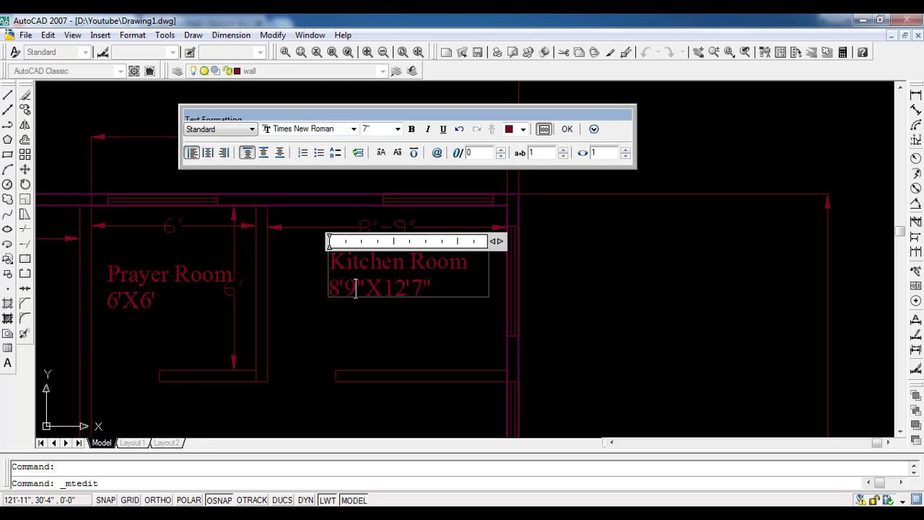
pyautogui.press('BackSpace')
pyautogui.press('BackSpace')
# - Confirm the Kitchen Room label and select the lower Bed Room label
pyautogui.click(567, 128)
pyautogui.scroll(-4, 458, 300)
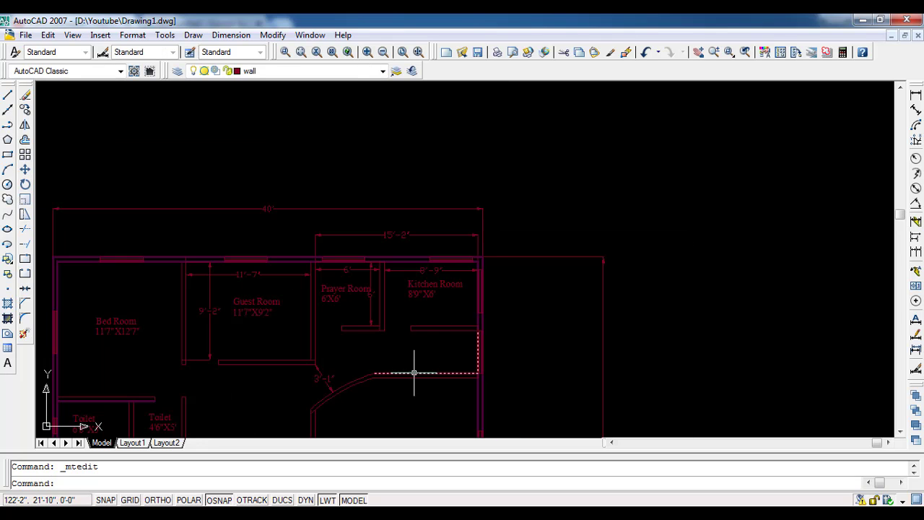
pyautogui.moveTo(421, 351); pyautogui.dragTo(543, 177, button='middle')
pyautogui.scroll(-2, 543, 211)
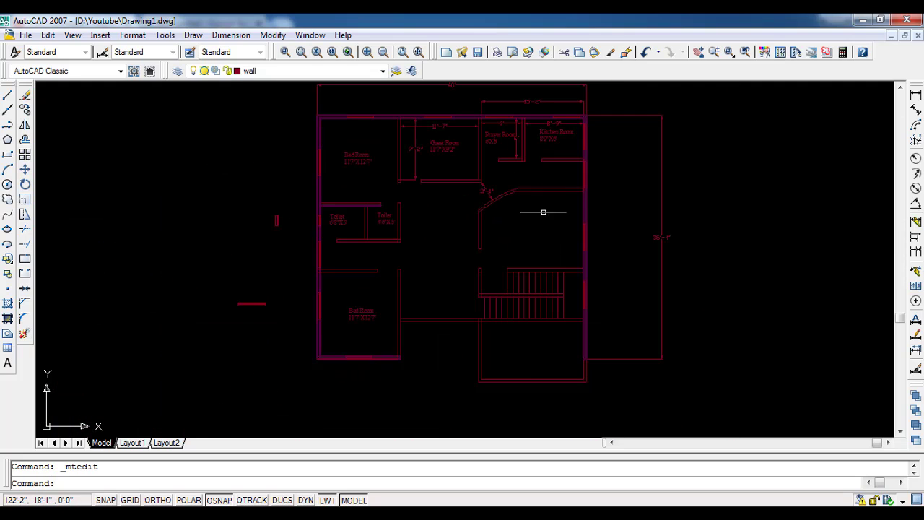
pyautogui.scroll(2, 530, 260)
pyautogui.click(320, 348)
pyautogui.click(282, 313)
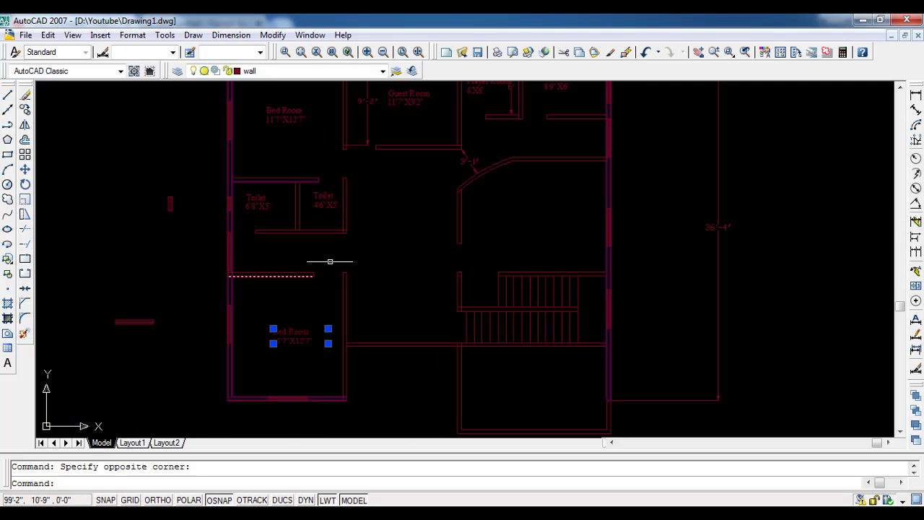
# - Dimension the hall area at 11'-7" wide and 20'-3" deep
pyautogui.click(913, 96)
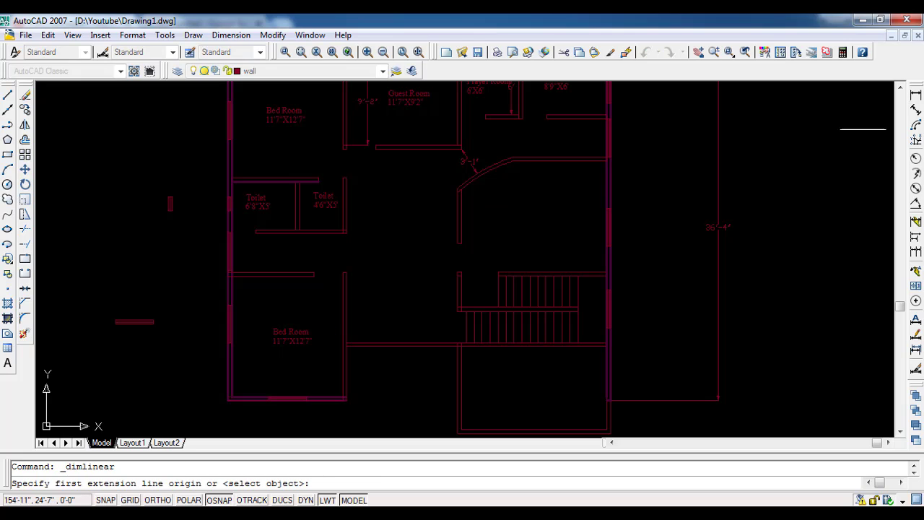
pyautogui.scroll(2, 339, 285)
pyautogui.click(371, 284)
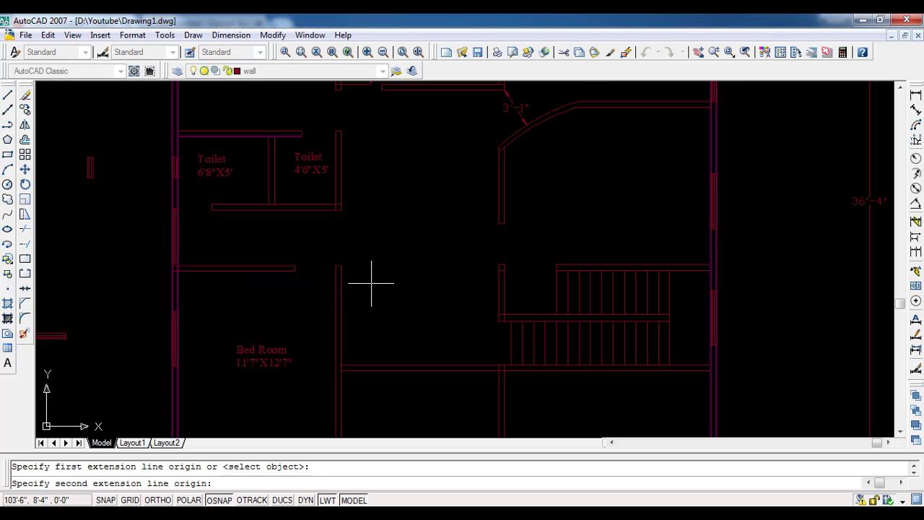
pyautogui.click(498, 284)
pyautogui.click(447, 299)
pyautogui.press('Return')
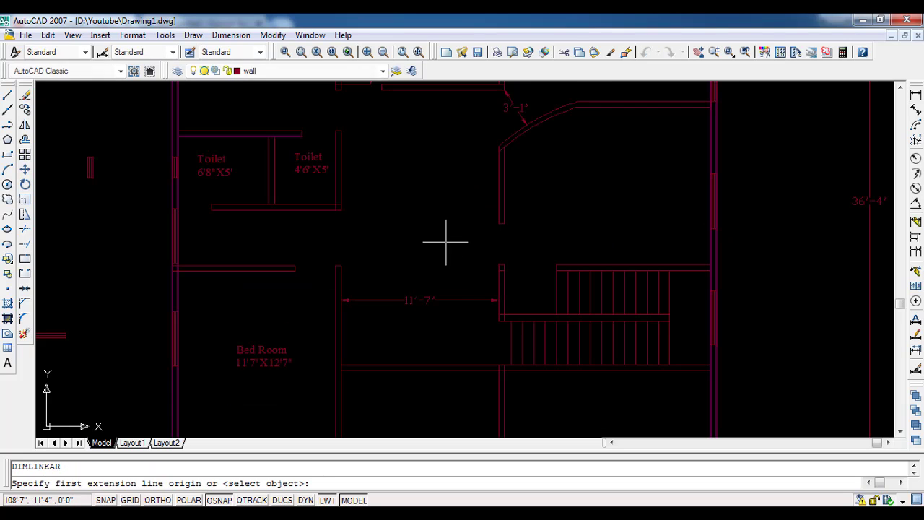
pyautogui.moveTo(448, 243); pyautogui.dragTo(428, 269, button='middle')
pyautogui.click(388, 115)
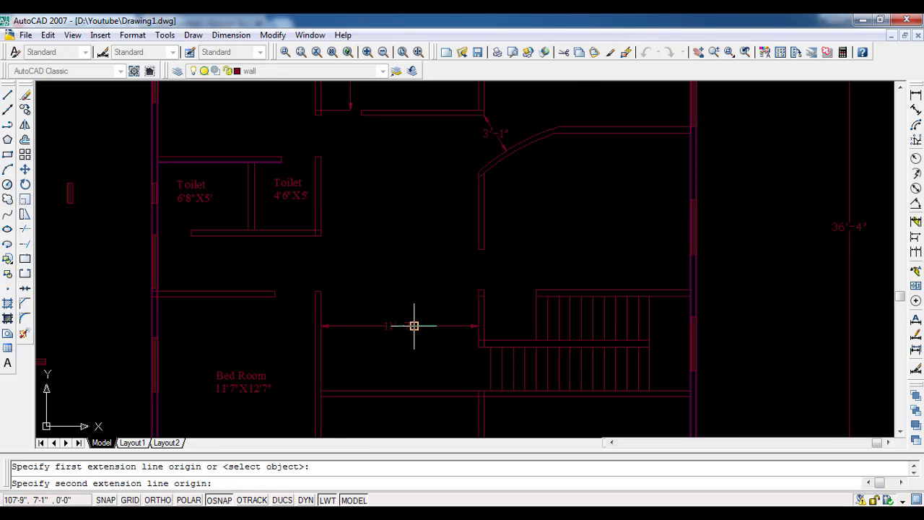
pyautogui.click(384, 389)
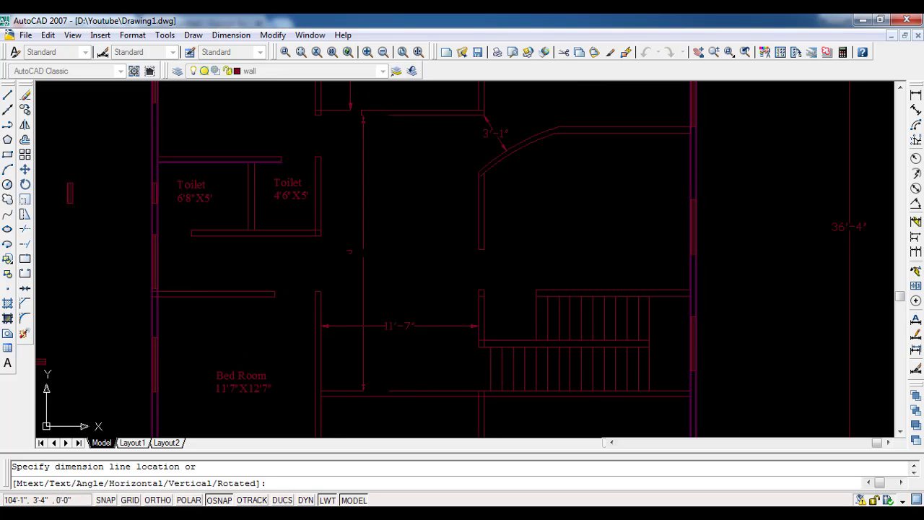
pyautogui.click(337, 371)
# - Dimension the room beside the curved wall at 15'-2" wide and 11'-7" deep
pyautogui.press('Return')
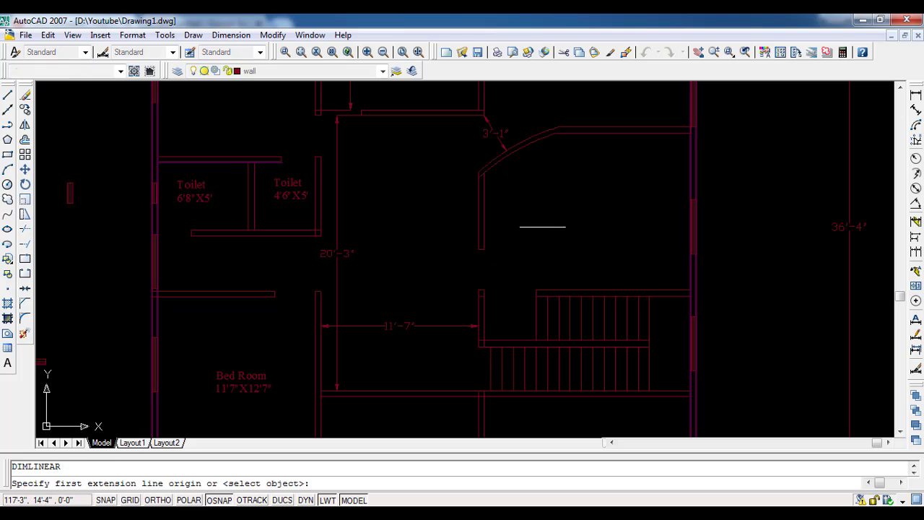
pyautogui.click(485, 199)
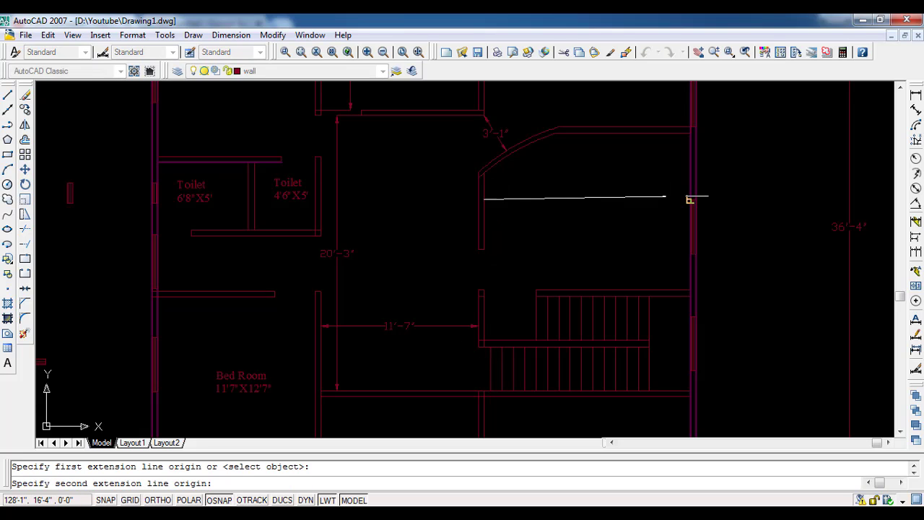
pyautogui.click(691, 199)
pyautogui.click(675, 209)
pyautogui.press('Return')
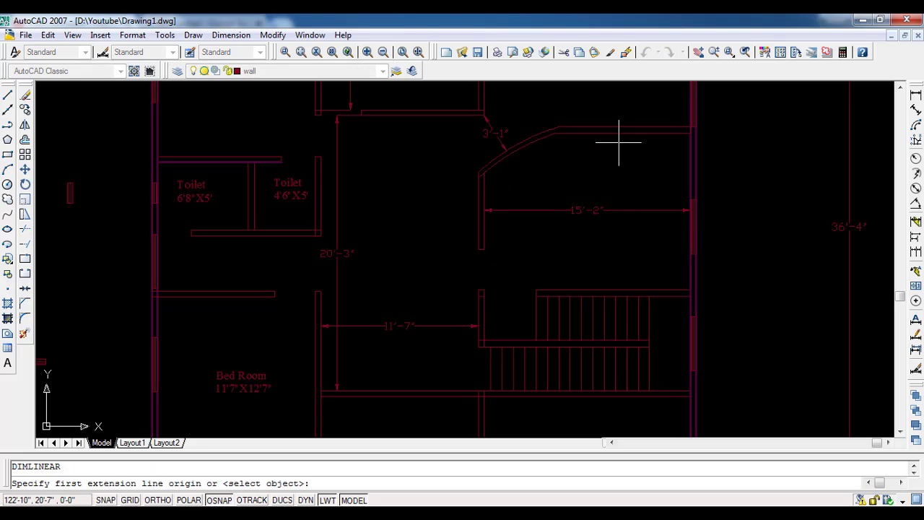
pyautogui.click(614, 130)
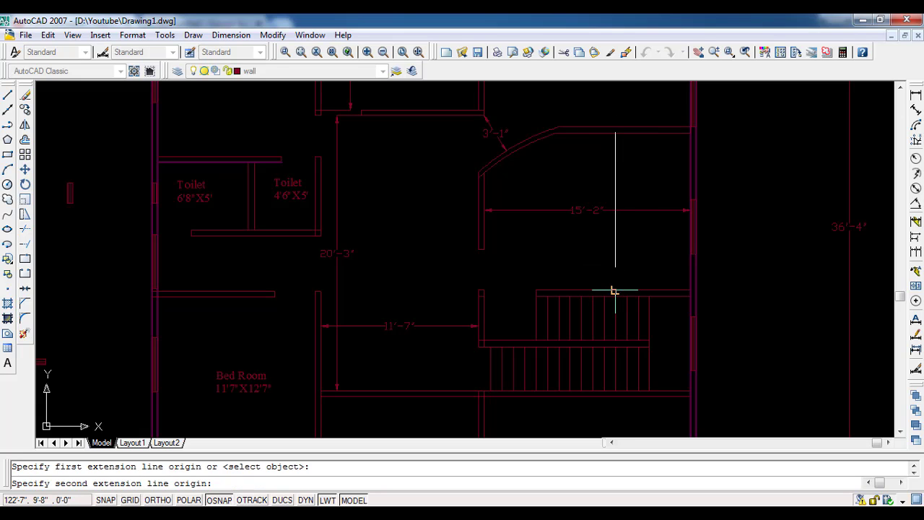
pyautogui.click(614, 291)
pyautogui.click(671, 262)
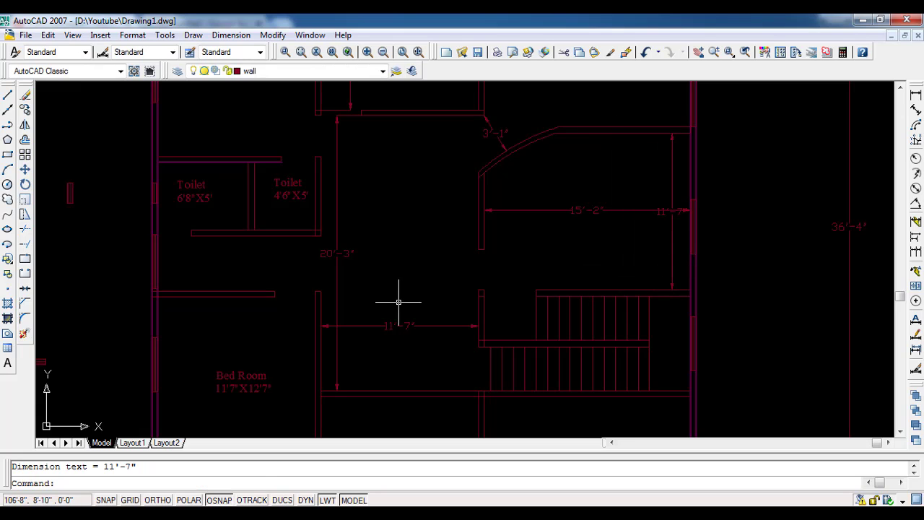
# - Copy the Bed Room 11'7"X12'7" label into the central room and the room to its right
pyautogui.click(251, 414)
pyautogui.click(206, 365)
pyautogui.click(25, 109)
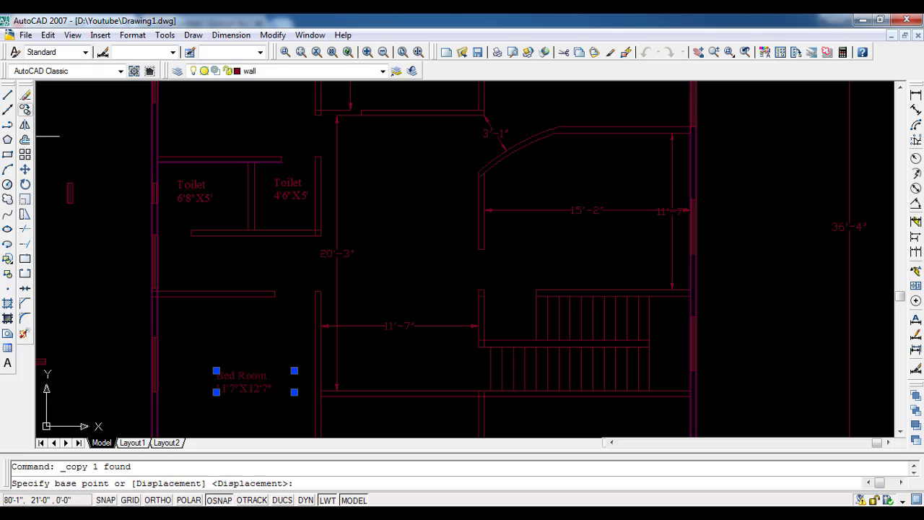
pyautogui.click(217, 392)
pyautogui.click(380, 234)
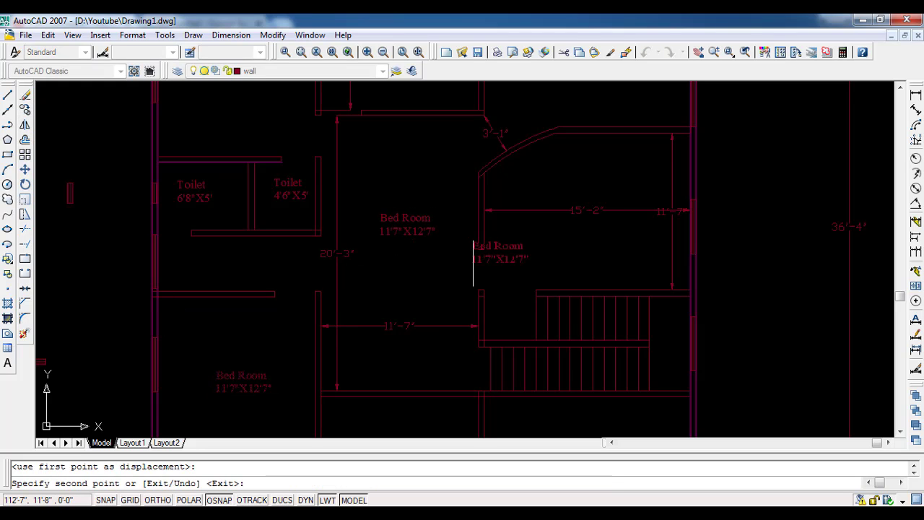
pyautogui.click(561, 239)
pyautogui.press('Escape')
pyautogui.scroll(3, 418, 278)
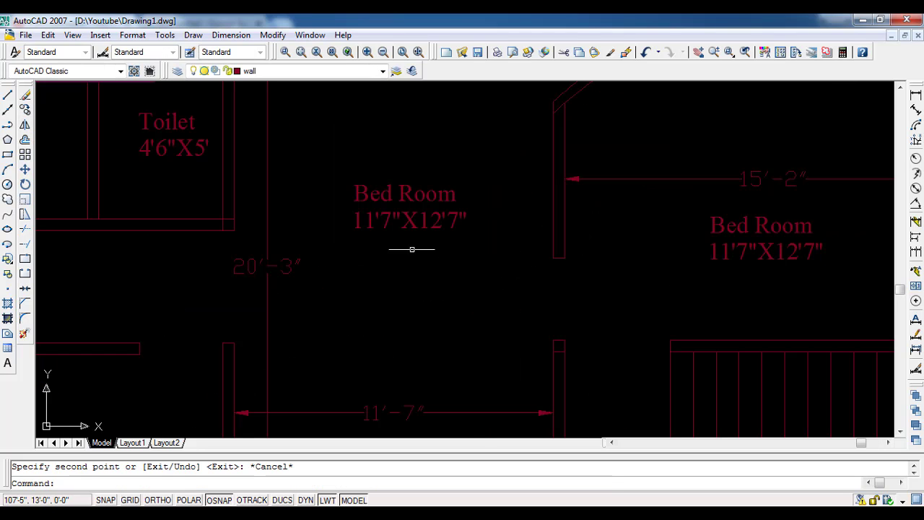
pyautogui.moveTo(419, 248)
pyautogui.mouseDown(button='middle')
pyautogui.moveTo(363, 261)
pyautogui.moveTo(365, 251)
pyautogui.mouseUp(button='middle')
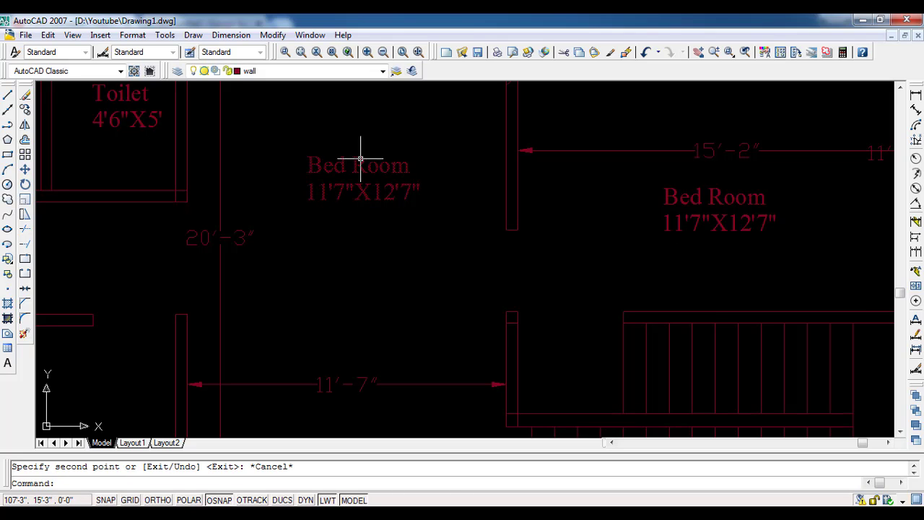
# - Change the central room's copied label to DiningRoom with size 11'7"X20'3"
pyautogui.doubleClick(340, 184)
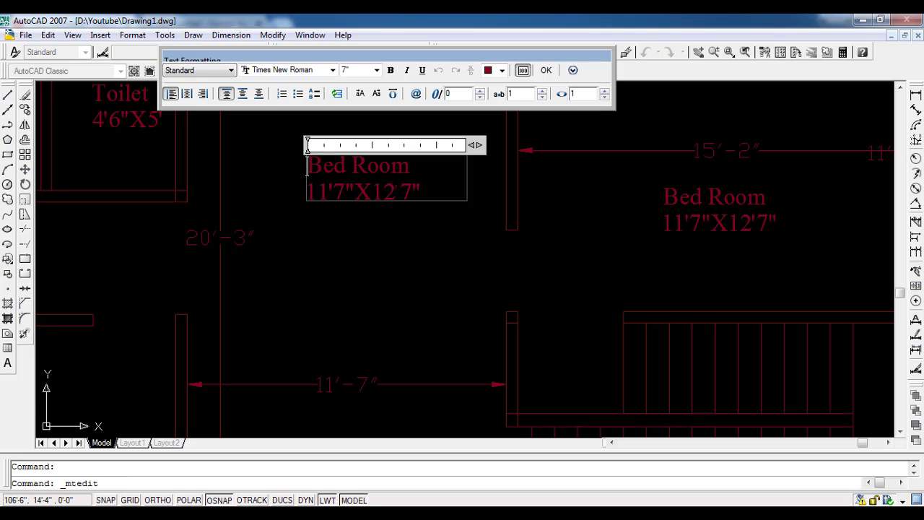
pyautogui.write('0')
pyautogui.doubleClick(326, 166)
pyautogui.write('Dining')
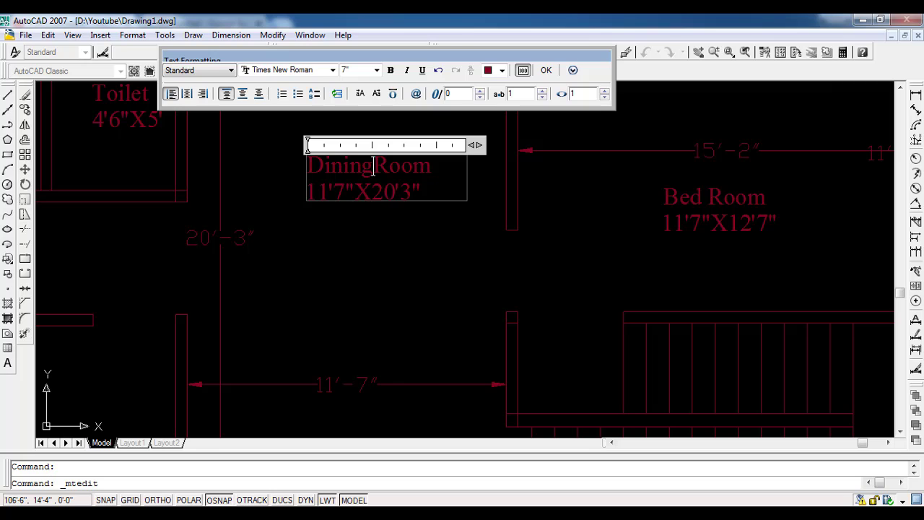
pyautogui.click(546, 70)
pyautogui.scroll(-2, 509, 241)
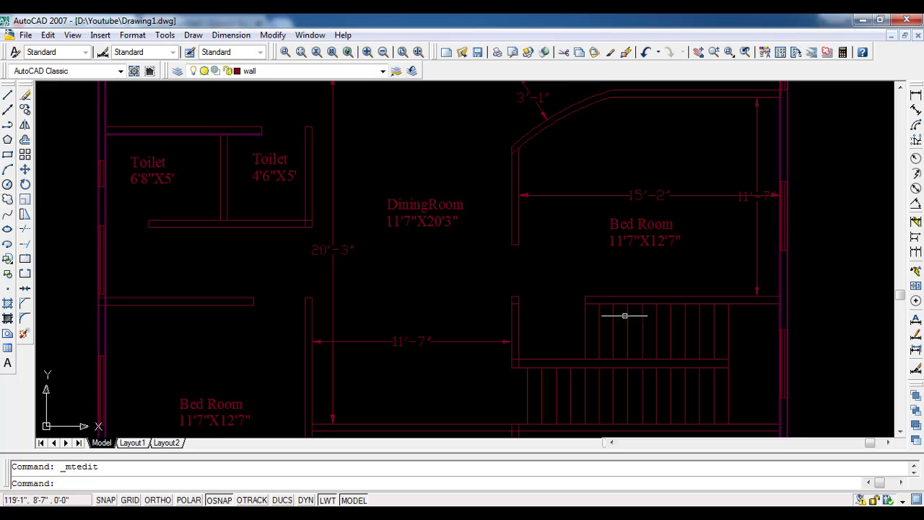
pyautogui.moveTo(604, 229); pyautogui.dragTo(445, 223, button='middle')
pyautogui.scroll(1, 446, 223)
# - Edit the right room's copied label so its size line reads Drawing Room, 15'2"X11'7"
pyautogui.doubleClick(454, 216)
pyautogui.write('Drawig')
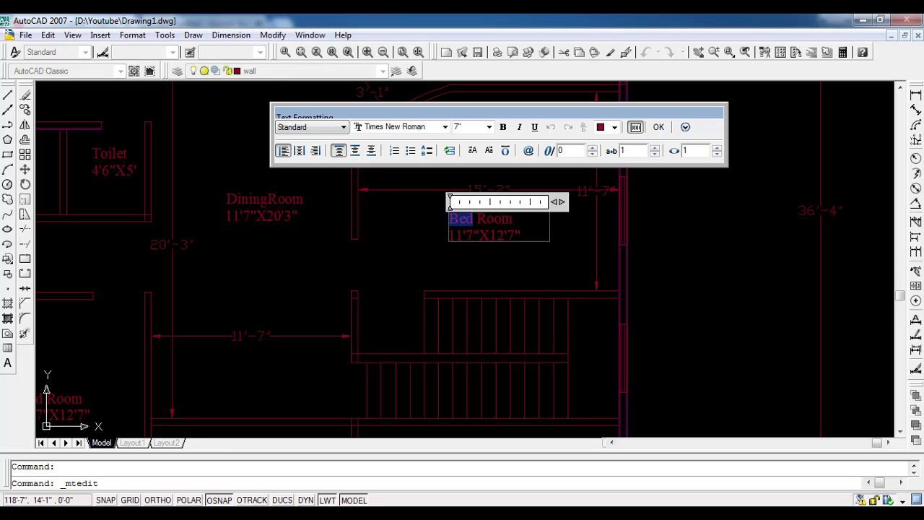
pyautogui.click(494, 219)
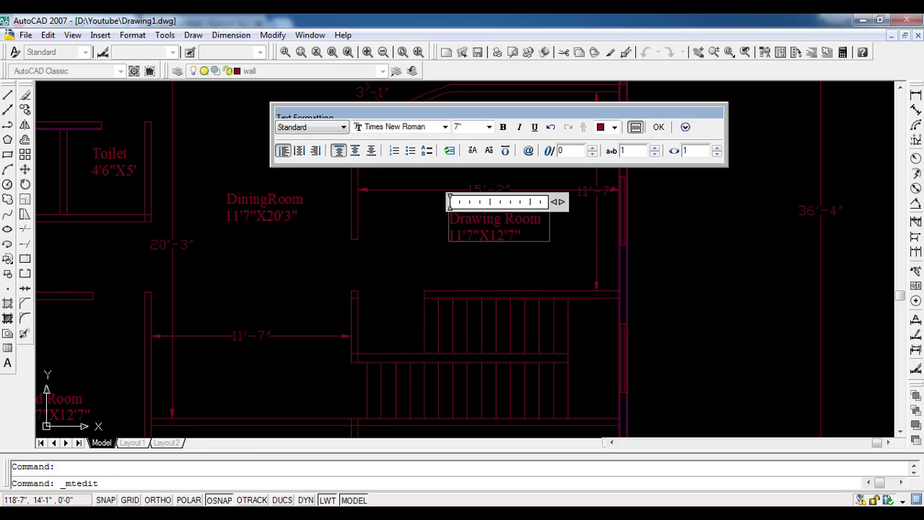
pyautogui.write("5'")
pyautogui.press('Right')
# - Commit the Drawing Room label and erase the Drawing Room's two dimensions
pyautogui.click(659, 129)
pyautogui.scroll(-5, 450, 282)
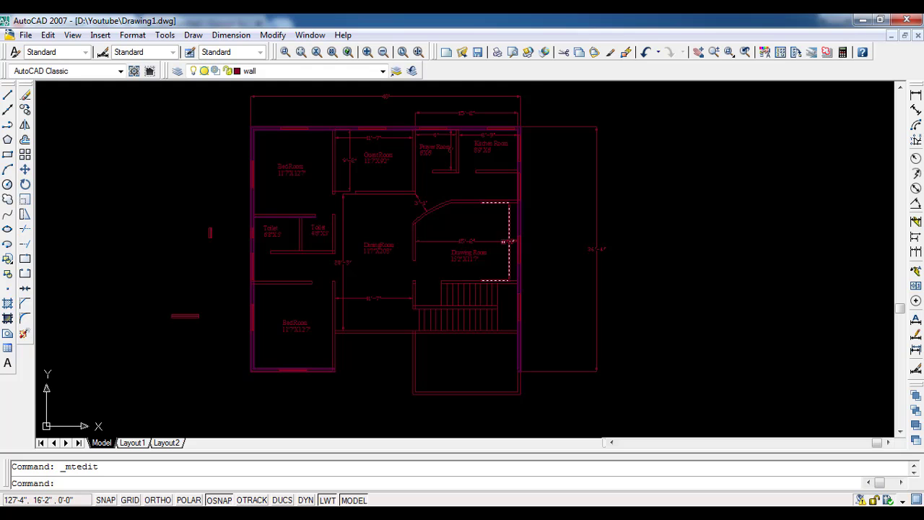
pyautogui.scroll(5, 511, 255)
pyautogui.moveTo(510, 254); pyautogui.dragTo(464, 215)
pyautogui.press('Delete')
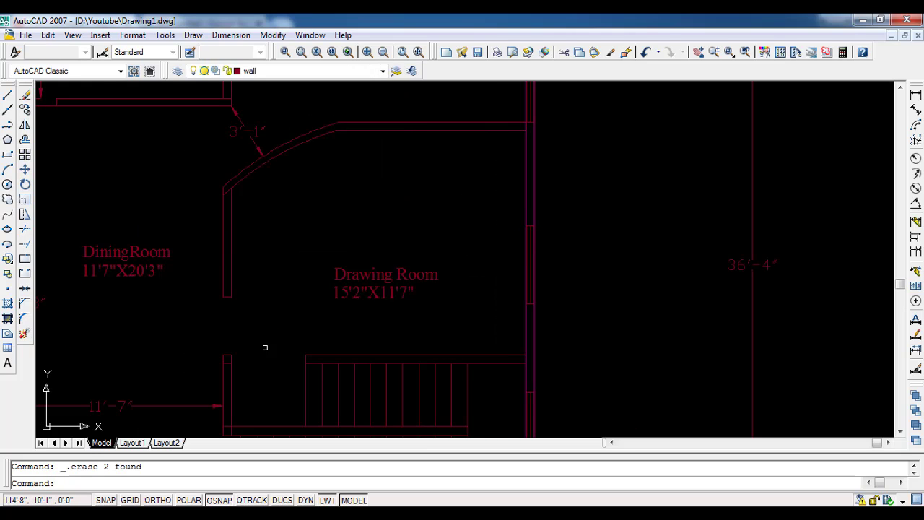
# - Remove the Guest Room and Prayer Room interior dimensions
pyautogui.moveTo(265, 347); pyautogui.dragTo(541, 202, button='middle')
pyautogui.click(433, 296)
pyautogui.press('Escape')
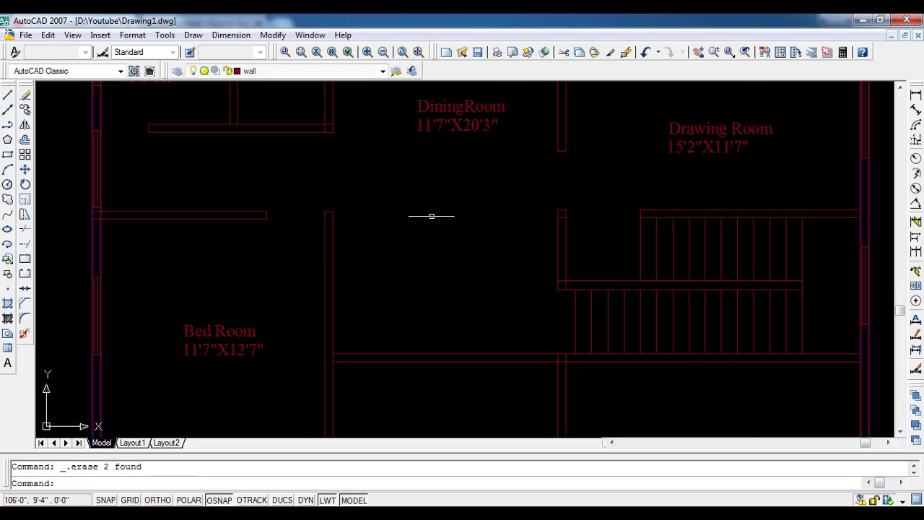
pyautogui.scroll(-4, 429, 214)
pyautogui.scroll(2, 388, 175)
pyautogui.scroll(2, 388, 174)
pyautogui.scroll(1, 388, 244)
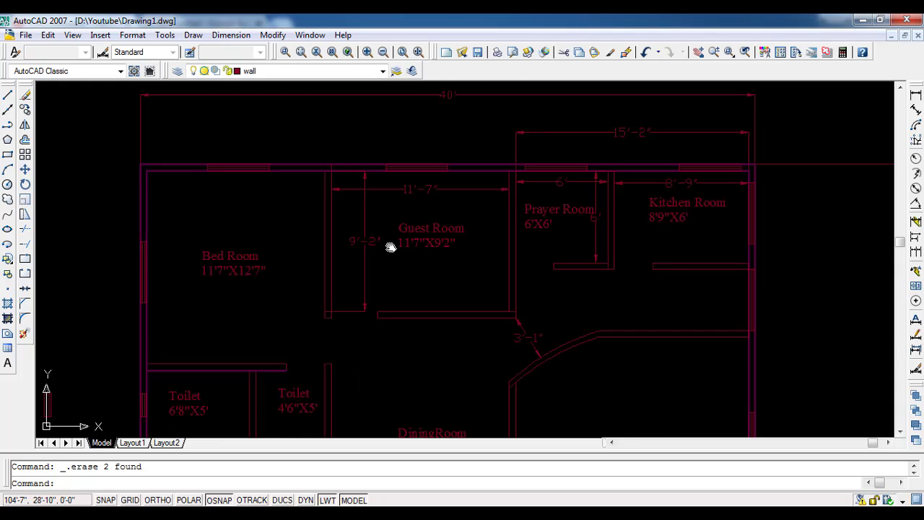
pyautogui.scroll(1, 388, 243)
pyautogui.scroll(2, 390, 243)
pyautogui.click(392, 226)
pyautogui.press('Escape')
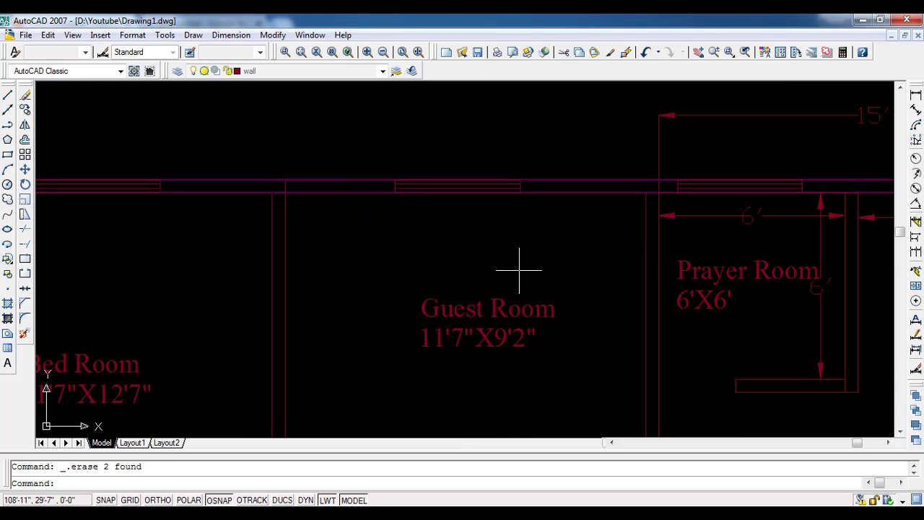
pyautogui.moveTo(515, 268); pyautogui.dragTo(289, 291, button='middle')
pyautogui.click(609, 241)
pyautogui.press('Escape')
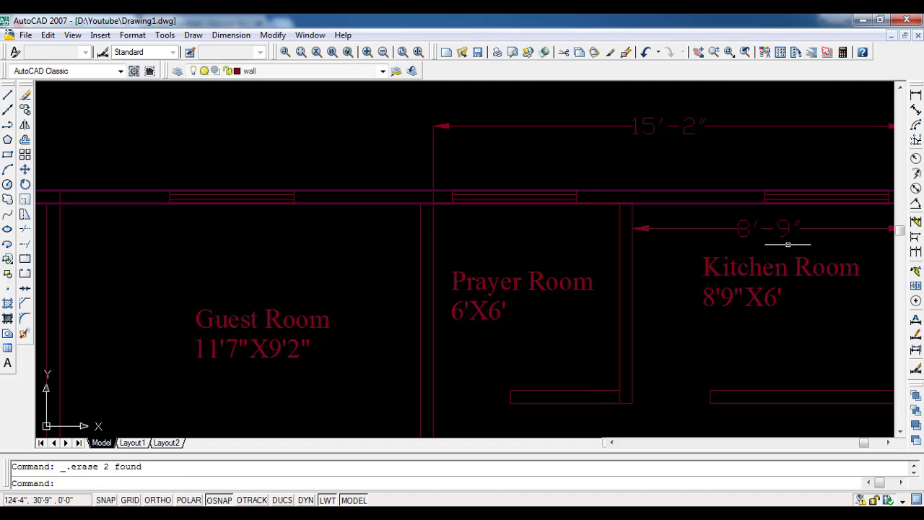
# - Erase the Kitchen's 8'-9" dimension and the 15'-2" dimension above the rooms
pyautogui.moveTo(845, 241); pyautogui.dragTo(649, 264, button='middle')
pyautogui.click(652, 246)
pyautogui.click(638, 269)
pyautogui.press('Delete')
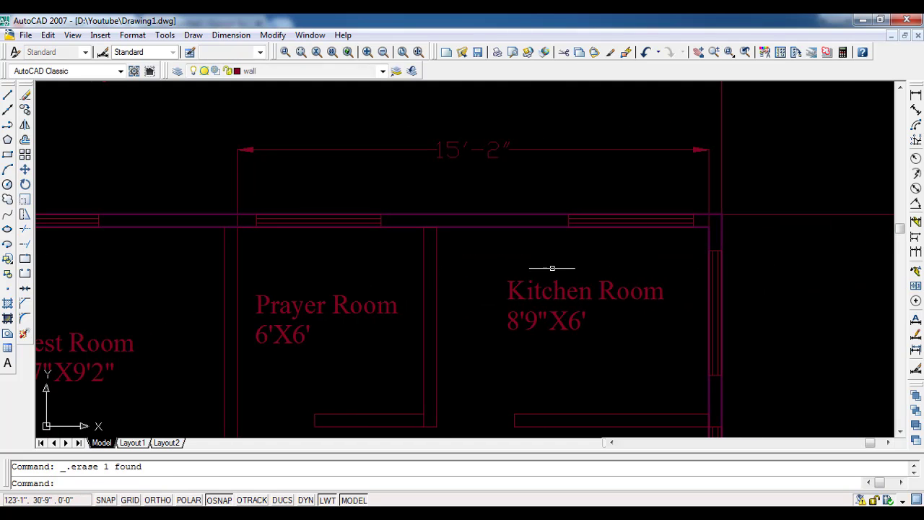
pyautogui.click(469, 150)
pyautogui.press('Delete')
pyautogui.scroll(-4, 470, 199)
pyautogui.moveTo(427, 315); pyautogui.dragTo(470, 207, button='middle')
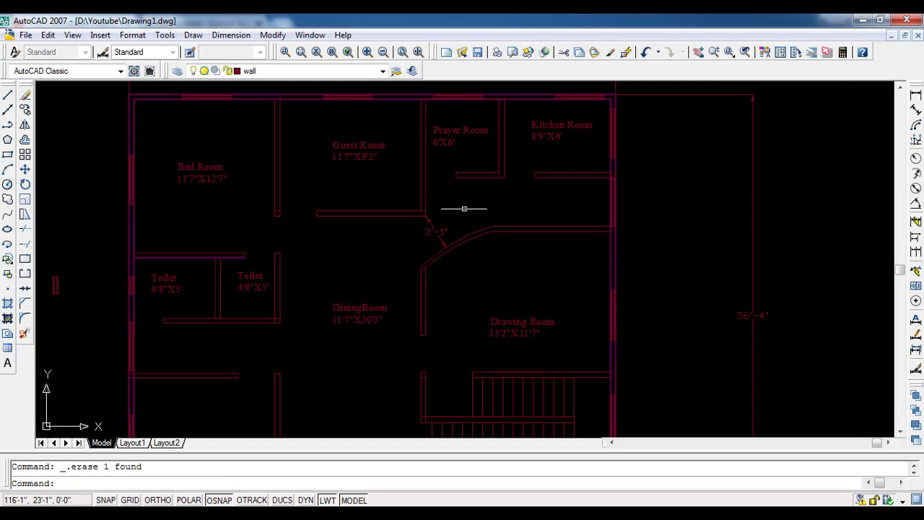
pyautogui.moveTo(387, 330)
pyautogui.mouseDown(button='middle')
pyautogui.moveTo(437, 238)
pyautogui.moveTo(465, 238)
pyautogui.mouseUp(button='middle')
pyautogui.scroll(-2, 447, 260)
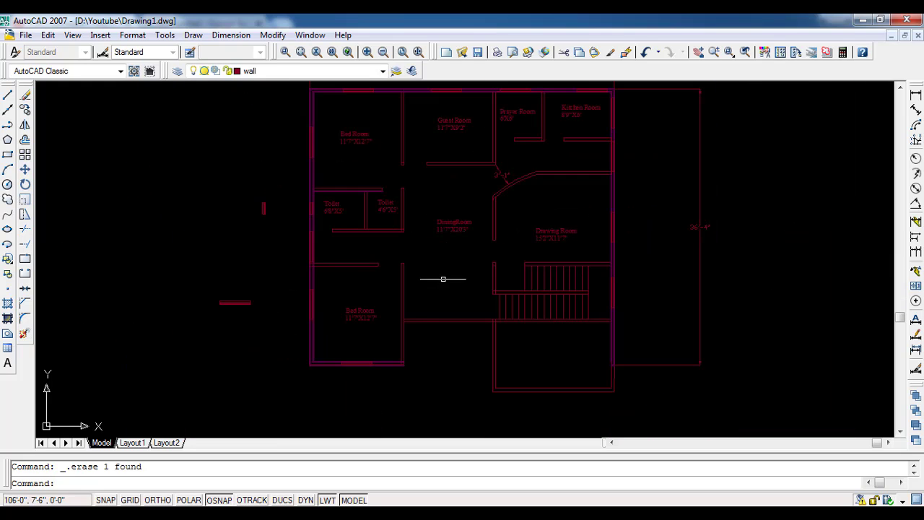
pyautogui.scroll(4, 309, 252)
pyautogui.scroll(5, 316, 196)
pyautogui.scroll(4, 316, 196)
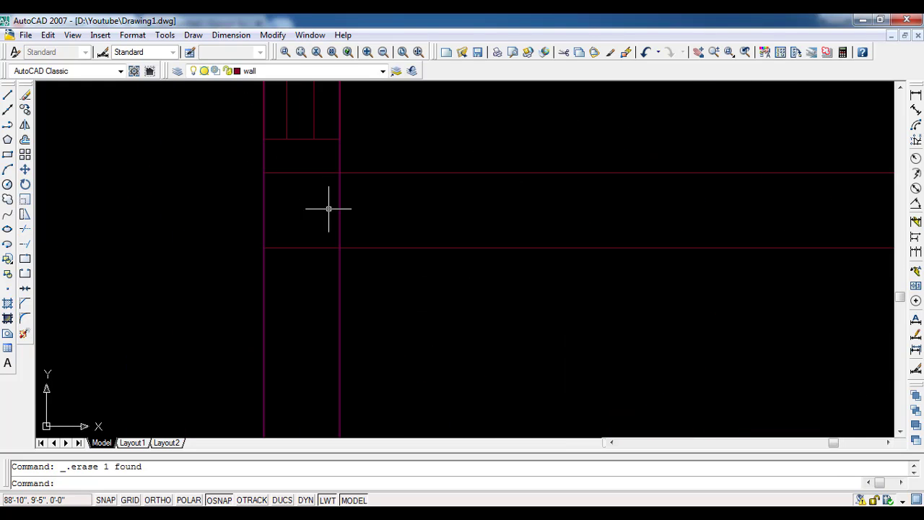
# - Start Trim (TR) and cut away the wall lines between the two vertical walls
pyautogui.write('tr')
pyautogui.press('Return')
pyautogui.press('Return')
pyautogui.moveTo(328, 270); pyautogui.dragTo(306, 171)
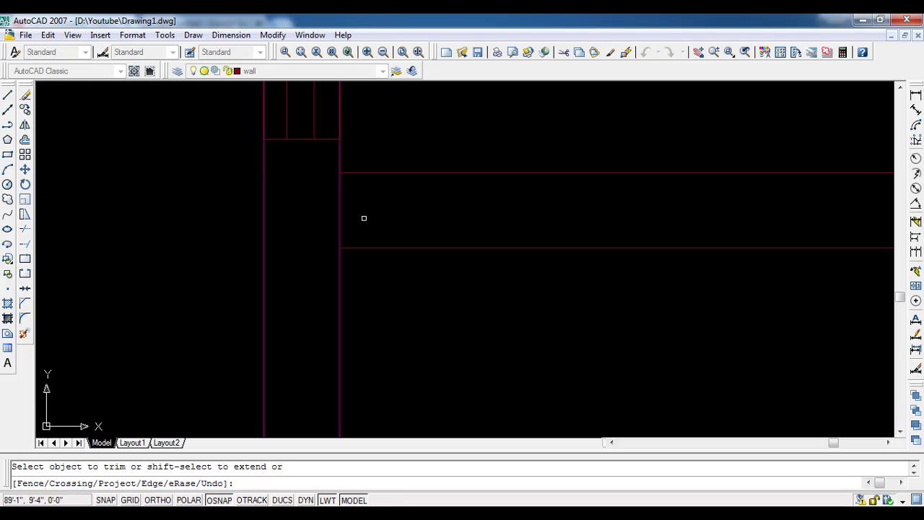
pyautogui.scroll(-7, 323, 240)
# - Trim the overlapping wall segments at the Bed Room corner near the stairs
pyautogui.moveTo(480, 284)
pyautogui.mouseDown(button='middle')
pyautogui.moveTo(361, 248)
pyautogui.moveTo(386, 106)
pyautogui.mouseUp(button='middle')
pyautogui.scroll(-4, 361, 247)
pyautogui.scroll(5, 539, 186)
pyautogui.scroll(4, 455, 204)
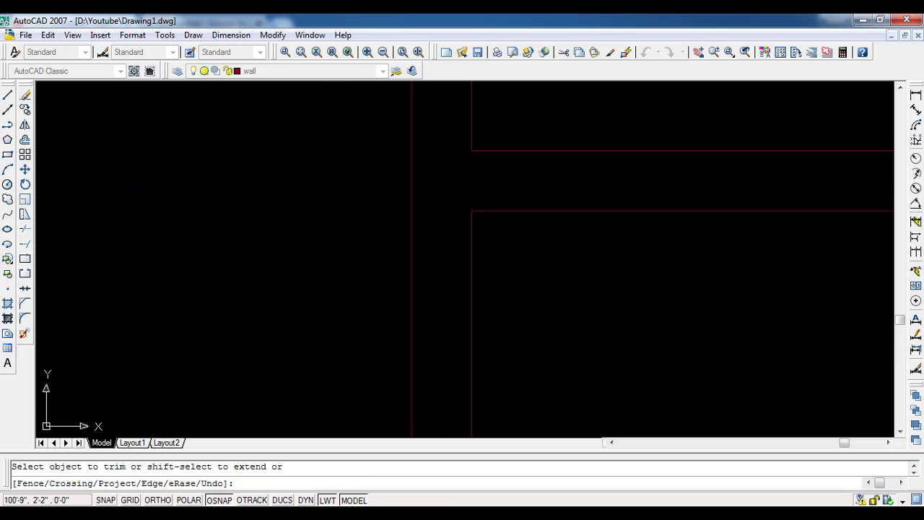
pyautogui.scroll(-10, 462, 210)
pyautogui.scroll(4, 450, 279)
pyautogui.scroll(4, 449, 279)
pyautogui.scroll(2, 450, 279)
pyautogui.click(496, 247)
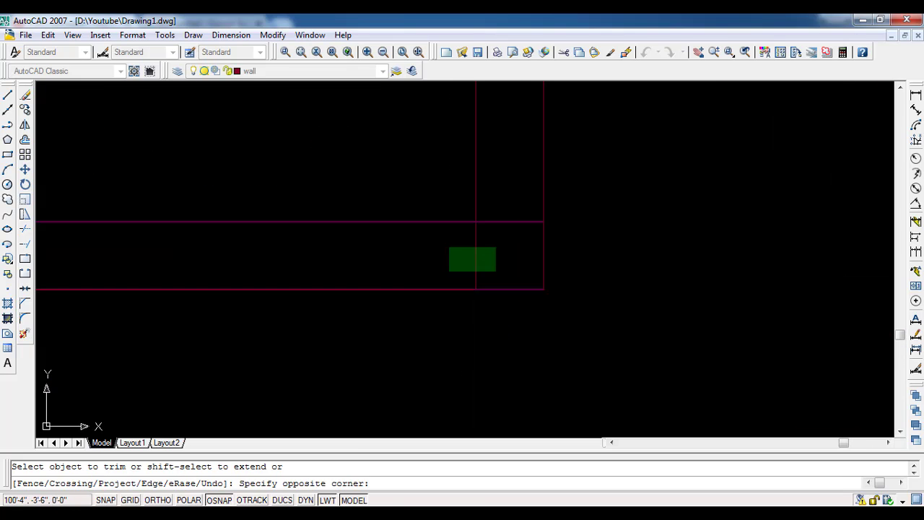
pyautogui.click(449, 271)
pyautogui.click(510, 207)
pyautogui.click(502, 243)
pyautogui.scroll(-3, 502, 243)
pyautogui.scroll(-3, 502, 243)
pyautogui.scroll(5, 347, 249)
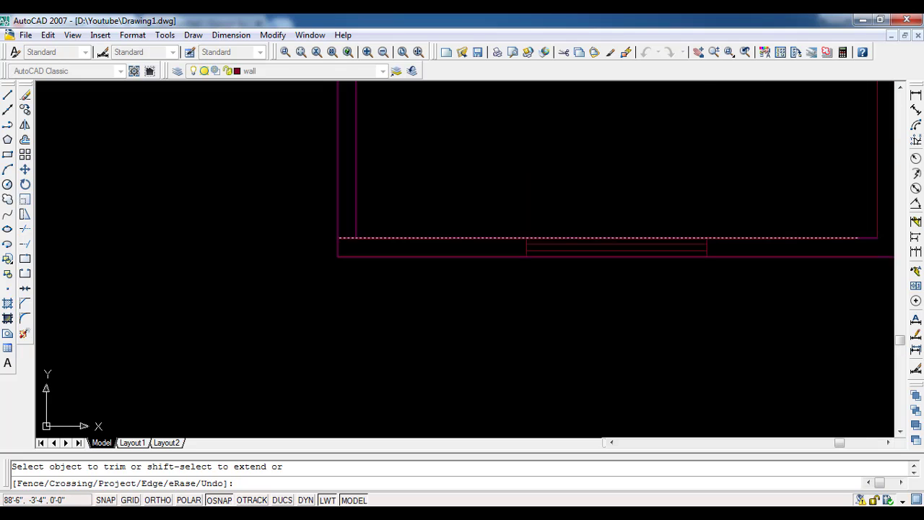
pyautogui.scroll(2, 351, 259)
pyautogui.click(351, 258)
pyautogui.click(346, 207)
# - Trim the wall line left of the toilet partition and the lines at the adjacent wall corners
pyautogui.scroll(-3, 346, 208)
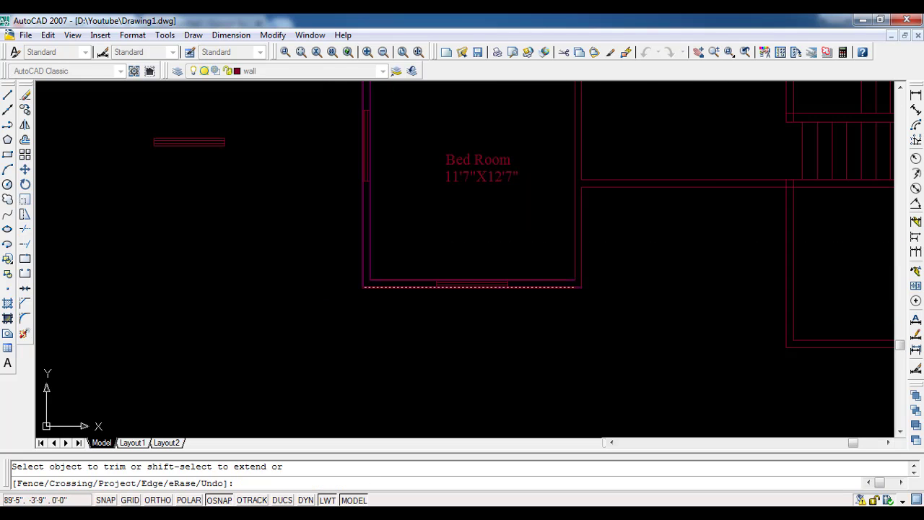
pyautogui.scroll(-3, 346, 207)
pyautogui.scroll(-2, 410, 191)
pyautogui.scroll(5, 332, 217)
pyautogui.scroll(3, 334, 240)
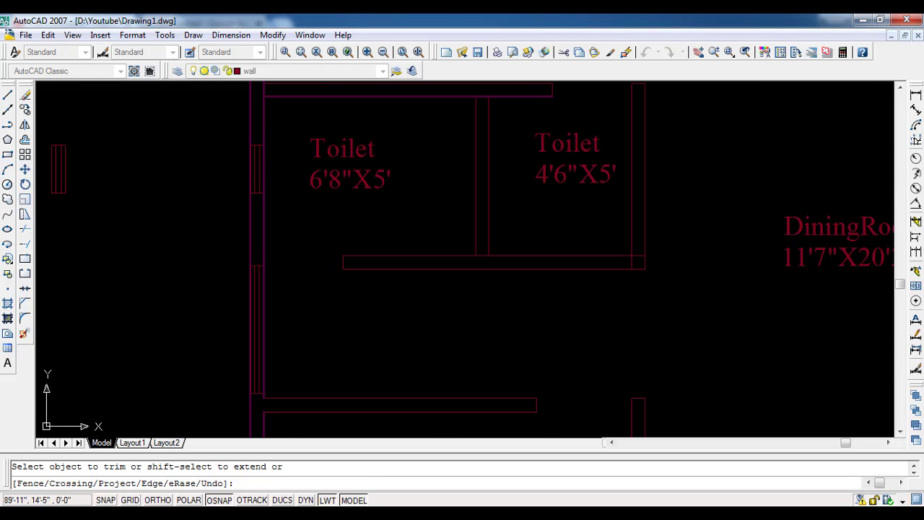
pyautogui.scroll(3, 456, 269)
pyautogui.click(432, 256)
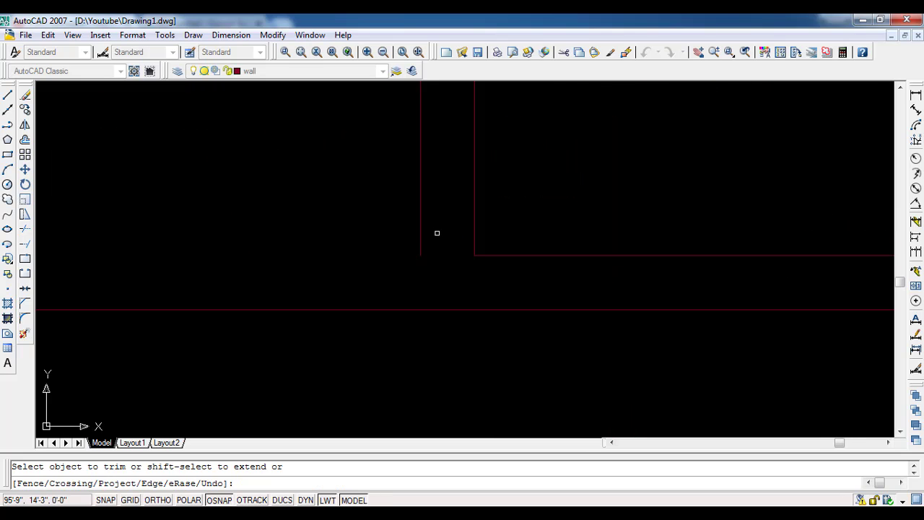
pyautogui.scroll(-1, 436, 233)
pyautogui.scroll(-2, 462, 259)
pyautogui.scroll(3, 478, 278)
pyautogui.scroll(2, 479, 279)
pyautogui.click(519, 288)
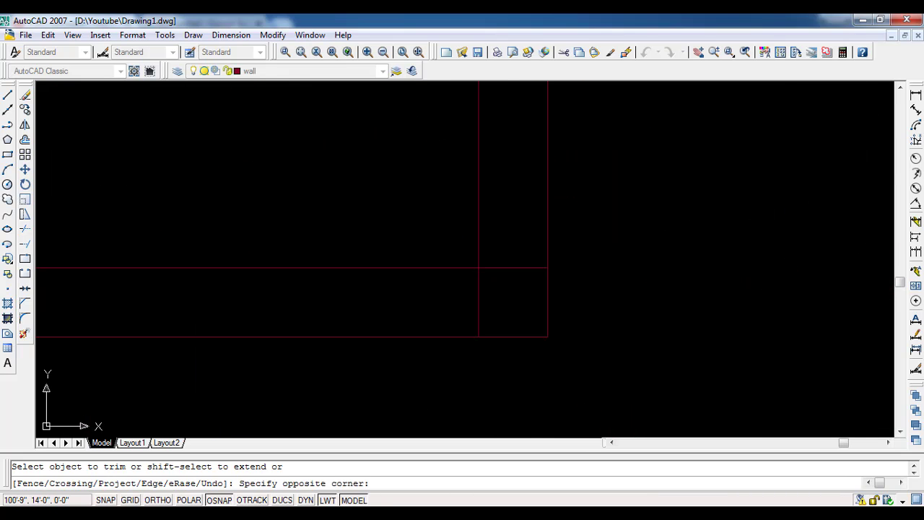
pyautogui.click(509, 235)
pyautogui.scroll(-3, 475, 293)
pyautogui.scroll(-1, 450, 247)
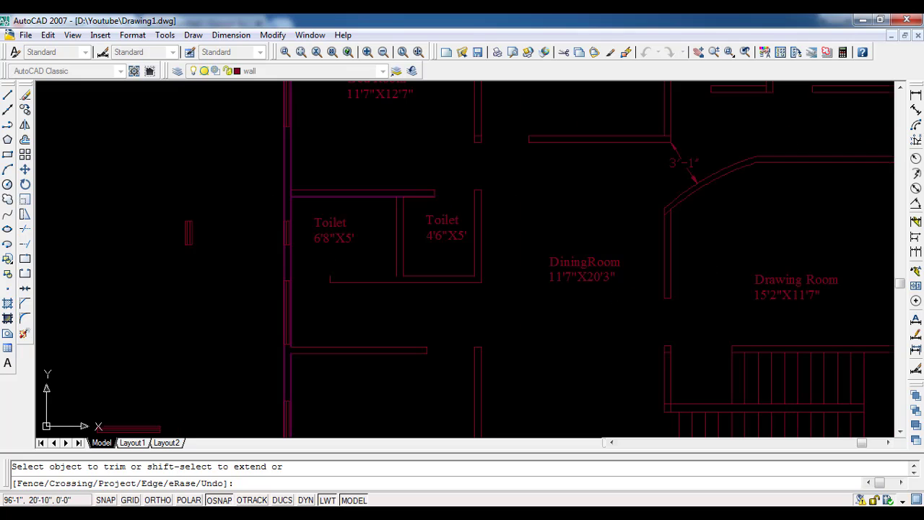
pyautogui.scroll(6, 401, 190)
pyautogui.scroll(-3, 384, 261)
pyautogui.scroll(-2, 412, 252)
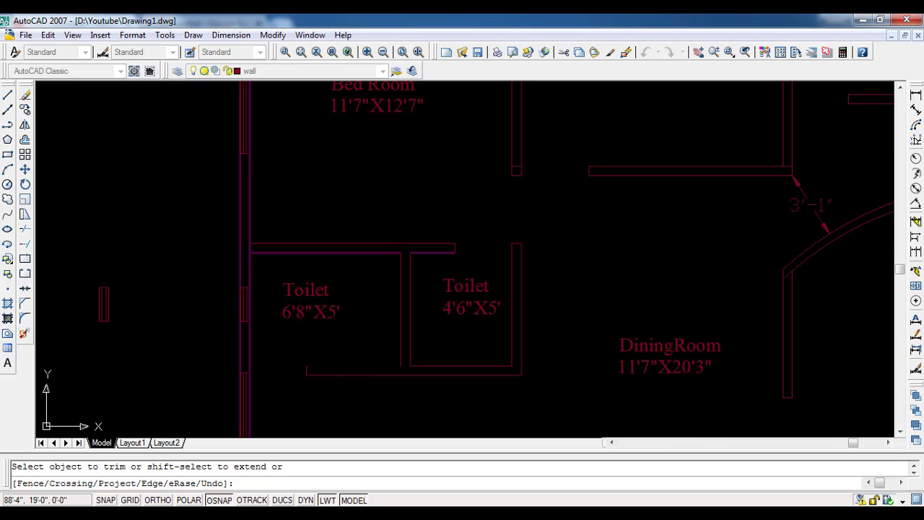
pyautogui.scroll(4, 289, 238)
pyautogui.scroll(2, 218, 229)
pyautogui.click(218, 230)
# - Trim the horizontal top wall line above the Bed Room and Guest Room
pyautogui.scroll(-3, 260, 275)
pyautogui.scroll(-1, 260, 275)
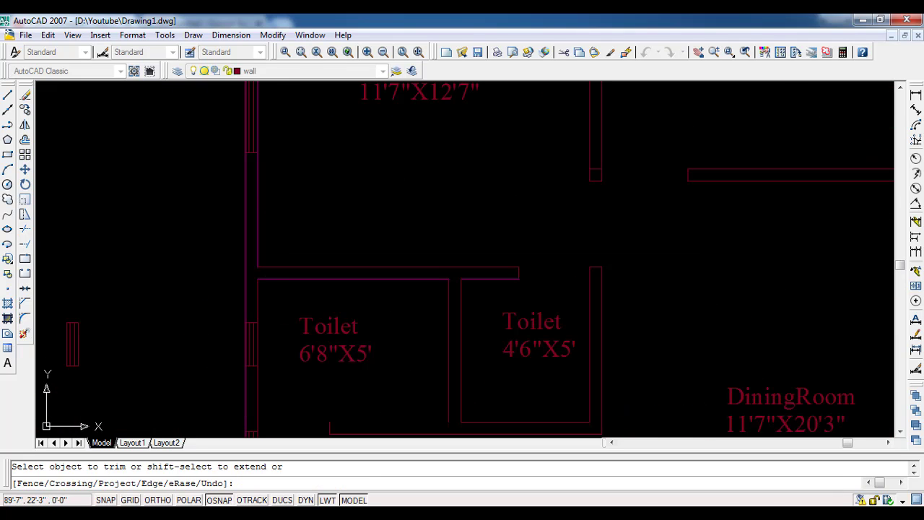
pyautogui.moveTo(224, 179); pyautogui.dragTo(225, 359, button='middle')
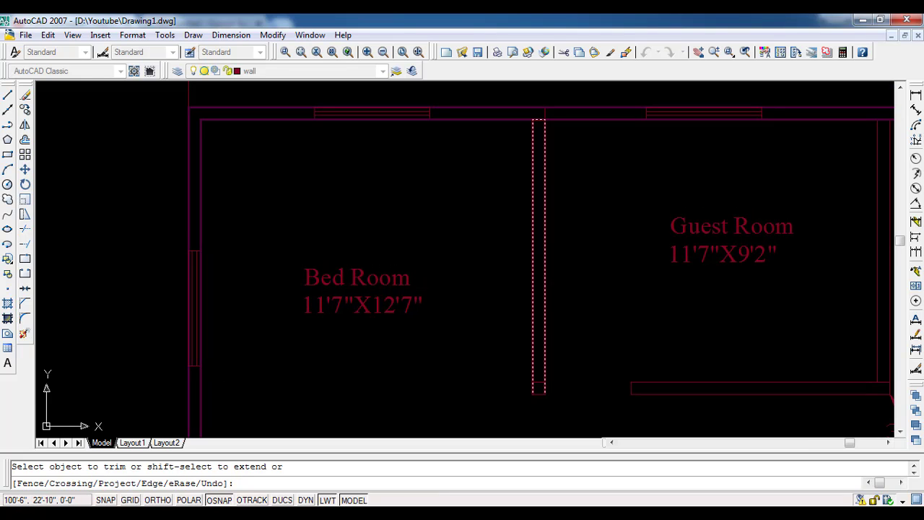
pyautogui.scroll(3, 547, 381)
pyautogui.scroll(-4, 556, 346)
pyautogui.scroll(3, 554, 116)
pyautogui.scroll(2, 547, 152)
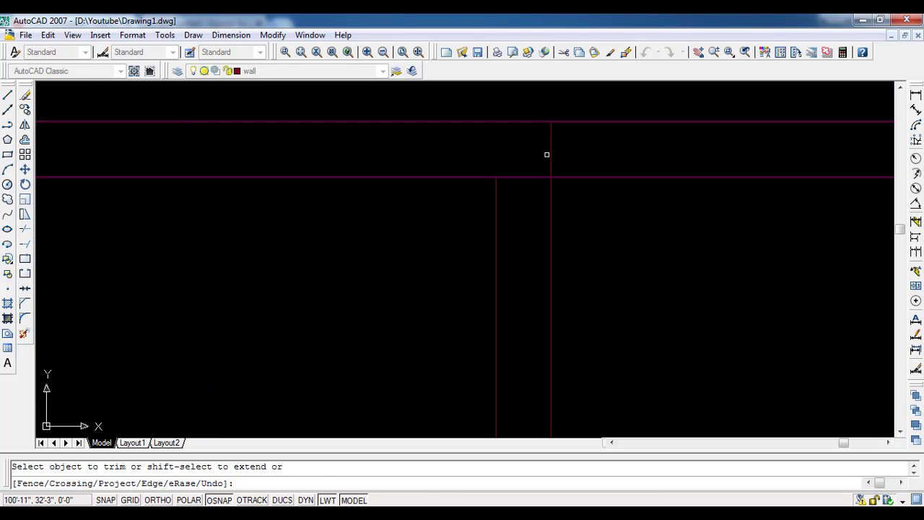
pyautogui.scroll(1, 547, 152)
pyautogui.click(578, 150)
pyautogui.click(485, 190)
pyautogui.scroll(-1, 485, 190)
pyautogui.scroll(-3, 485, 190)
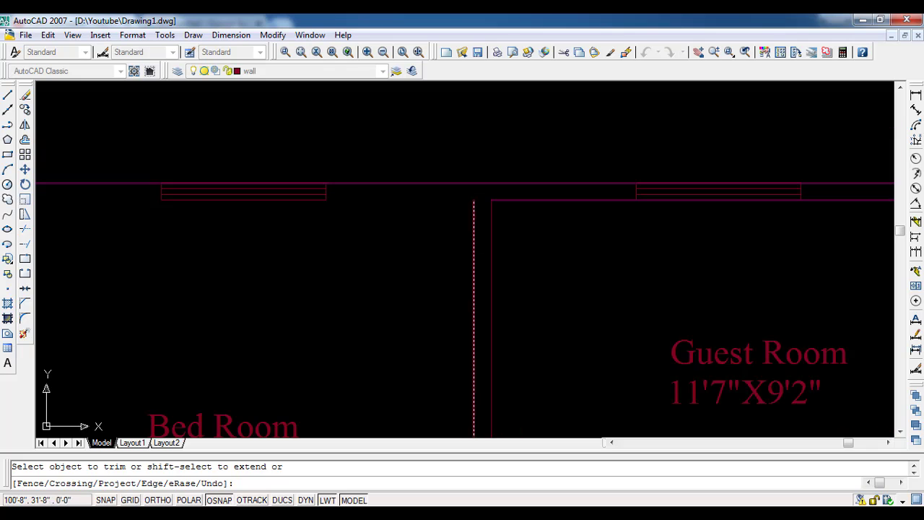
# - Clean up the Prayer Room wall junctions, removing the diagonal stub, short segment and angled-corner overlaps
pyautogui.moveTo(677, 250); pyautogui.dragTo(183, 250, button='middle')
pyautogui.scroll(3, 498, 209)
pyautogui.scroll(3, 497, 209)
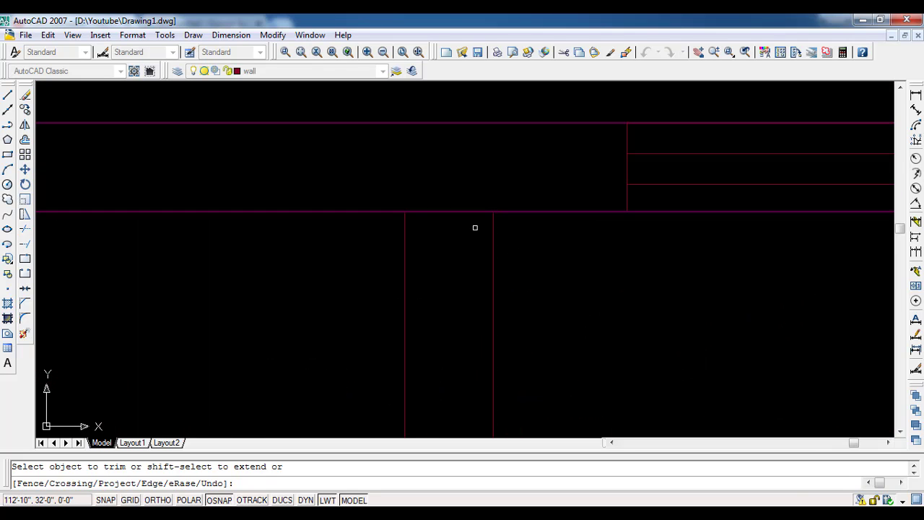
pyautogui.scroll(-3, 461, 194)
pyautogui.scroll(1, 438, 252)
pyautogui.scroll(2, 438, 251)
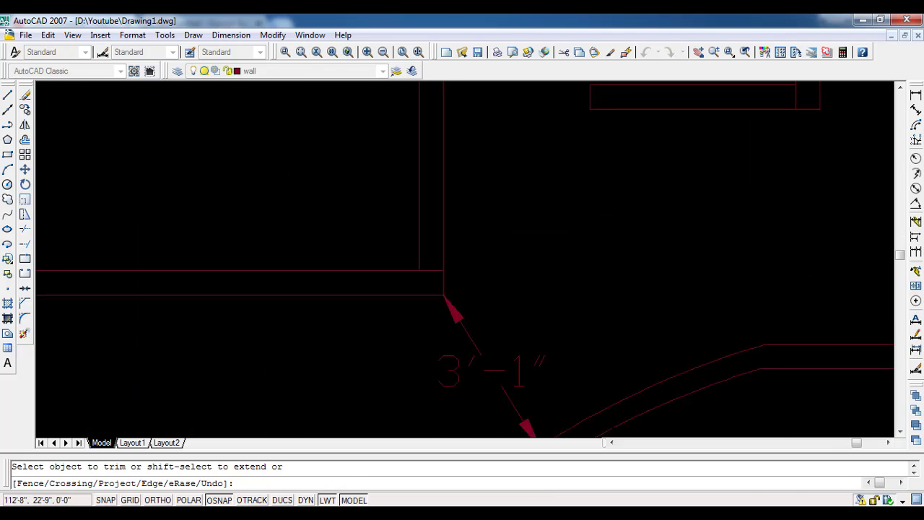
pyautogui.scroll(2, 457, 270)
pyautogui.click(440, 254)
pyautogui.scroll(-3, 460, 260)
pyautogui.scroll(-2, 461, 260)
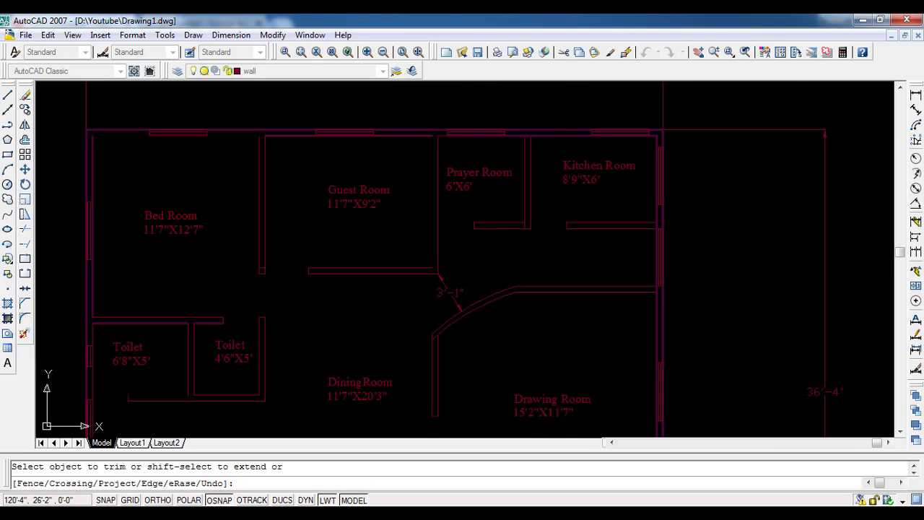
pyautogui.scroll(2, 460, 260)
pyautogui.scroll(3, 375, 213)
pyautogui.scroll(2, 375, 213)
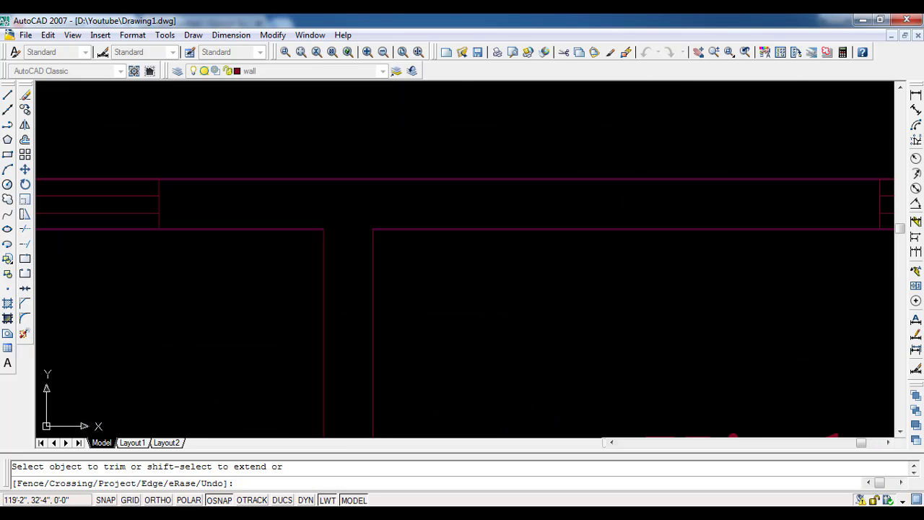
pyautogui.scroll(-4, 433, 217)
pyautogui.scroll(2, 366, 339)
pyautogui.scroll(2, 368, 318)
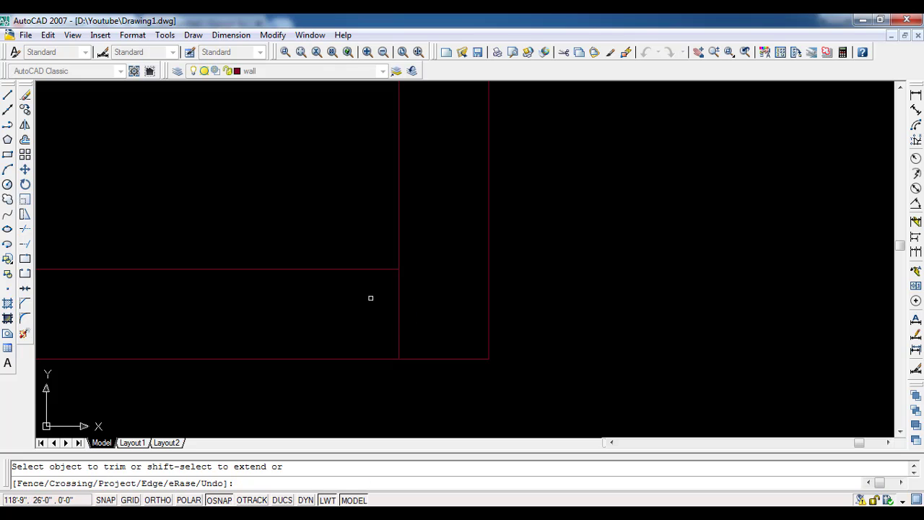
pyautogui.scroll(1, 370, 299)
pyautogui.scroll(-2, 392, 309)
pyautogui.scroll(-2, 377, 310)
pyautogui.scroll(2, 490, 271)
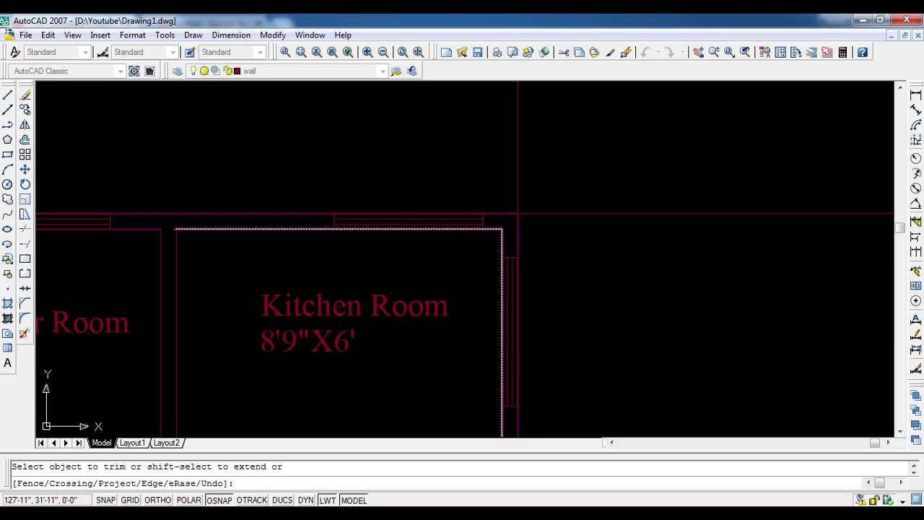
pyautogui.scroll(1, 490, 272)
pyautogui.scroll(3, 509, 316)
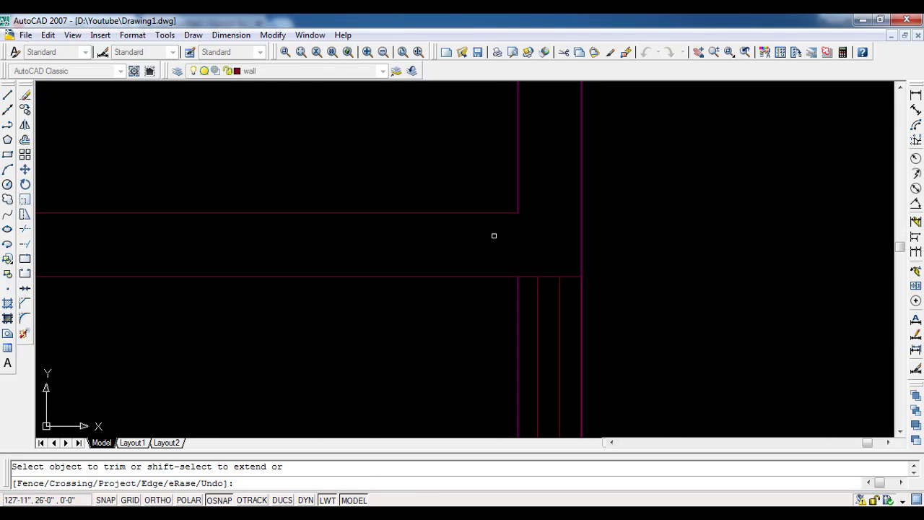
pyautogui.scroll(-3, 493, 238)
pyautogui.scroll(-4, 492, 238)
pyautogui.scroll(2, 436, 343)
pyautogui.scroll(2, 505, 303)
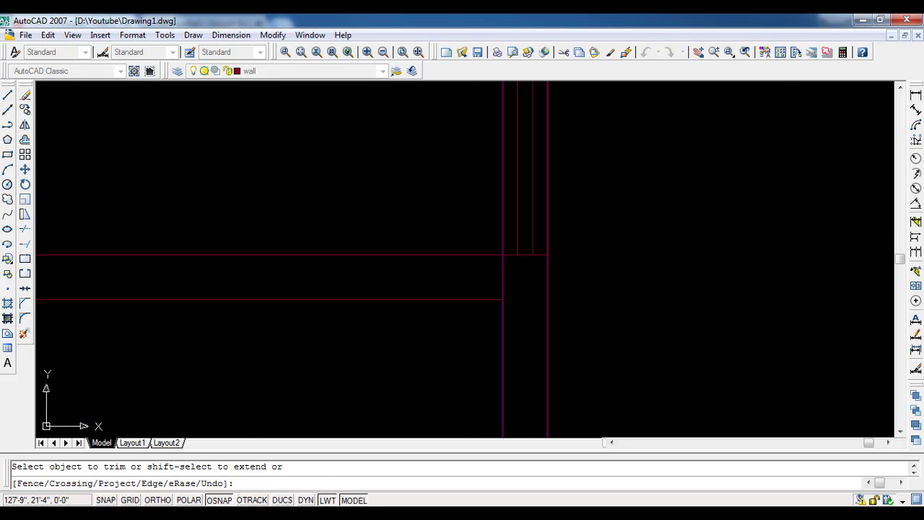
pyautogui.scroll(2, 552, 266)
pyautogui.click(536, 266)
pyautogui.scroll(-3, 520, 248)
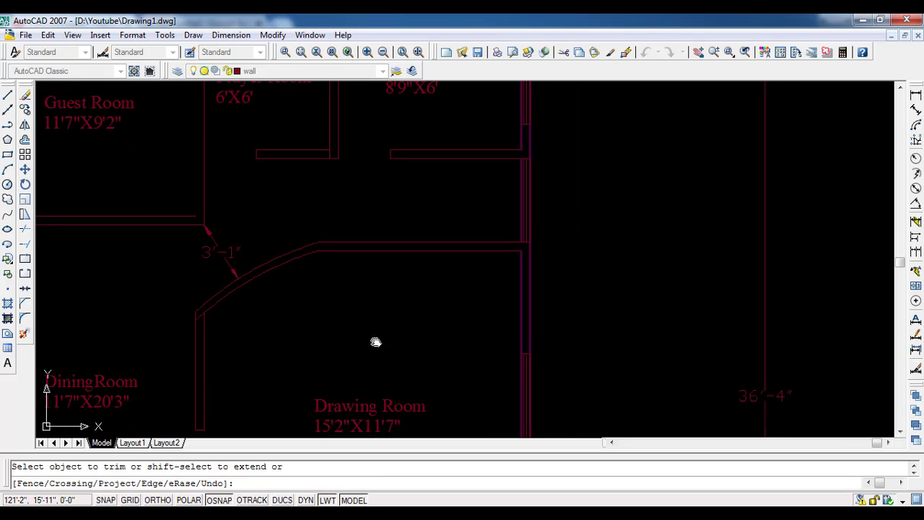
pyautogui.scroll(2, 371, 340)
pyautogui.scroll(2, 238, 187)
pyautogui.scroll(1, 274, 239)
pyautogui.click(275, 228)
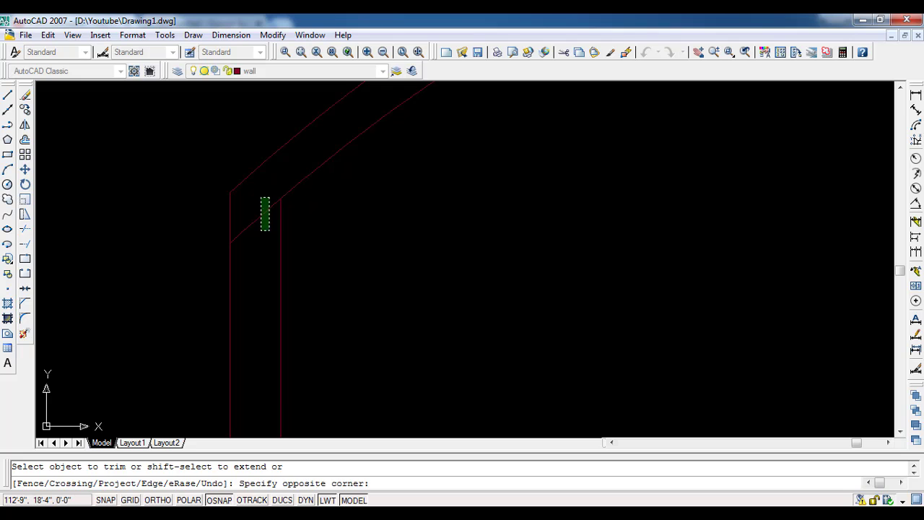
pyautogui.click(260, 196)
pyautogui.scroll(-1, 261, 196)
pyautogui.scroll(-2, 275, 289)
# - Trim the overlapping lines near the right wall, below the stairs and at the Drawing Room corner
pyautogui.moveTo(251, 243); pyautogui.dragTo(240, 155, button='middle')
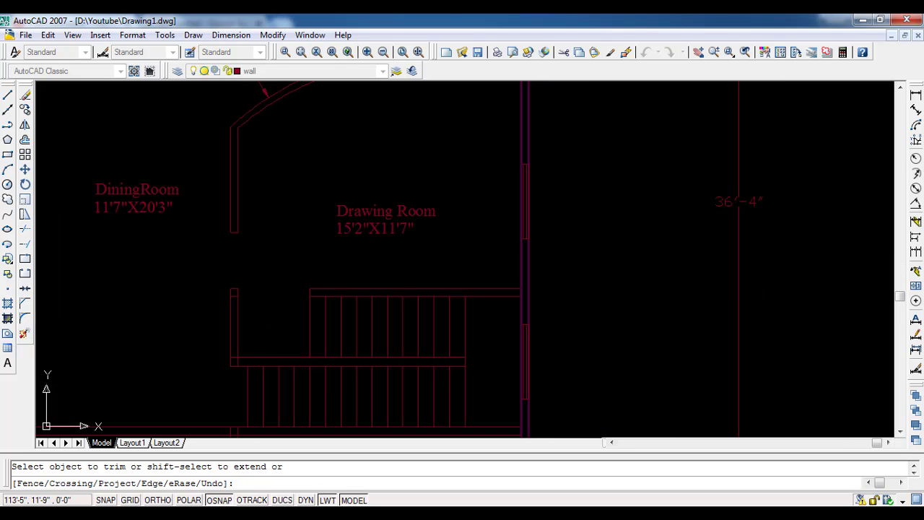
pyautogui.moveTo(280, 371); pyautogui.dragTo(238, 295, button='middle')
pyautogui.scroll(2, 483, 289)
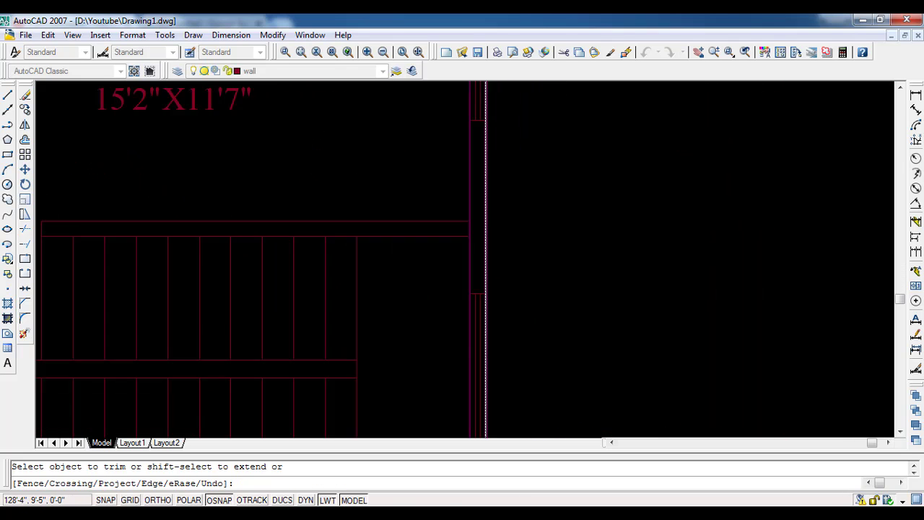
pyautogui.scroll(2, 477, 238)
pyautogui.scroll(-2, 426, 212)
pyautogui.scroll(-3, 433, 289)
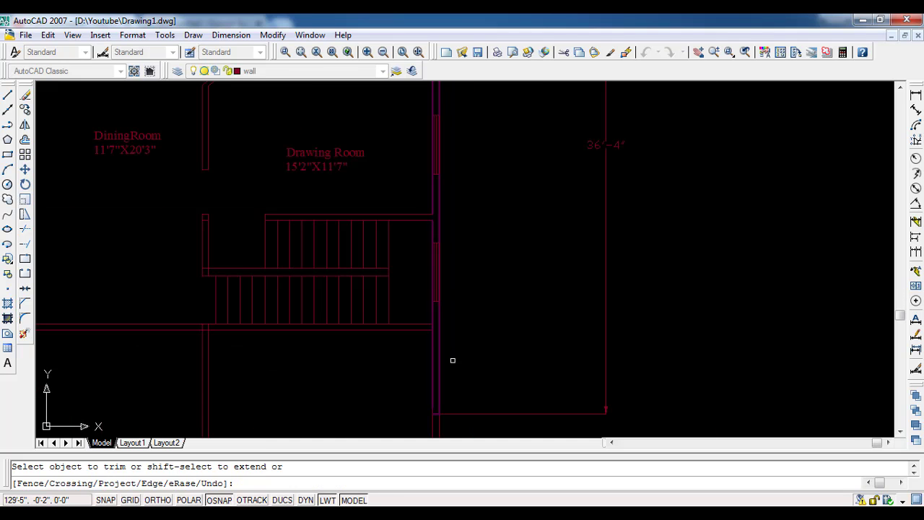
pyautogui.scroll(1, 452, 361)
pyautogui.scroll(5, 442, 231)
pyautogui.click(442, 231)
pyautogui.click(415, 217)
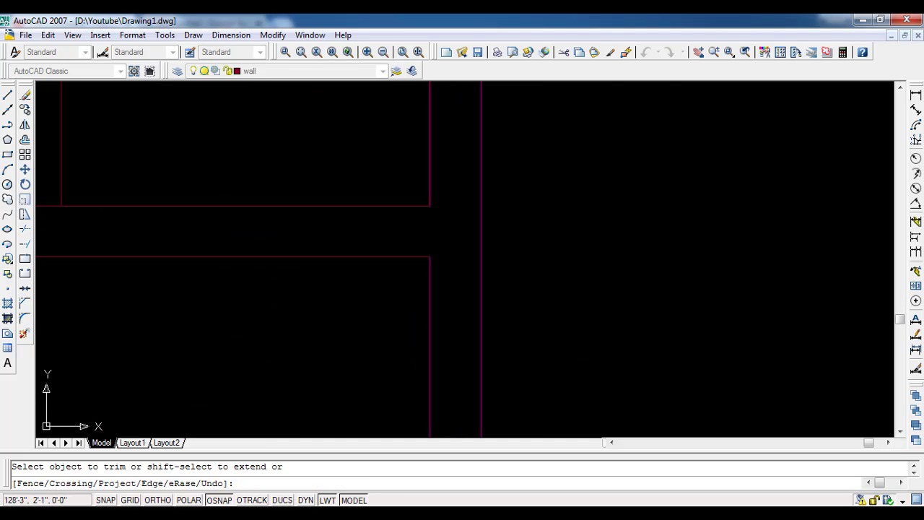
pyautogui.scroll(-4, 433, 231)
pyautogui.scroll(5, 178, 249)
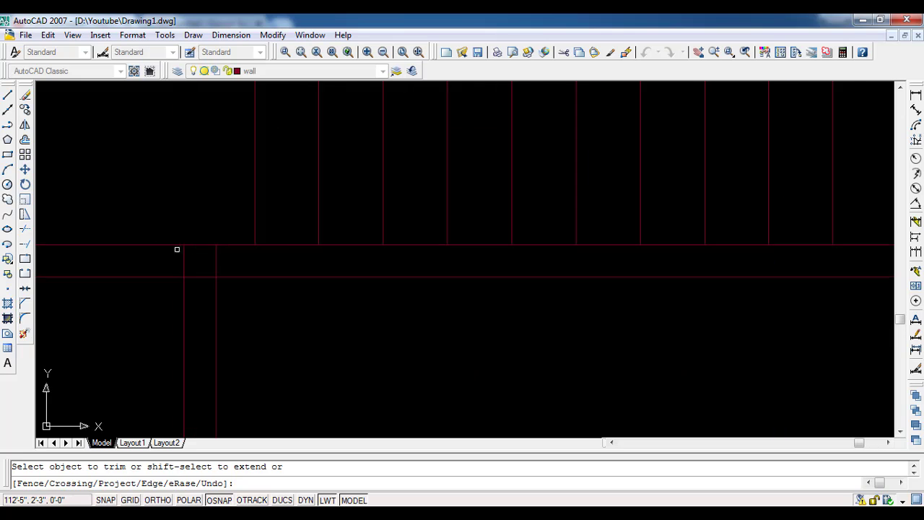
pyautogui.scroll(4, 194, 289)
pyautogui.click(222, 296)
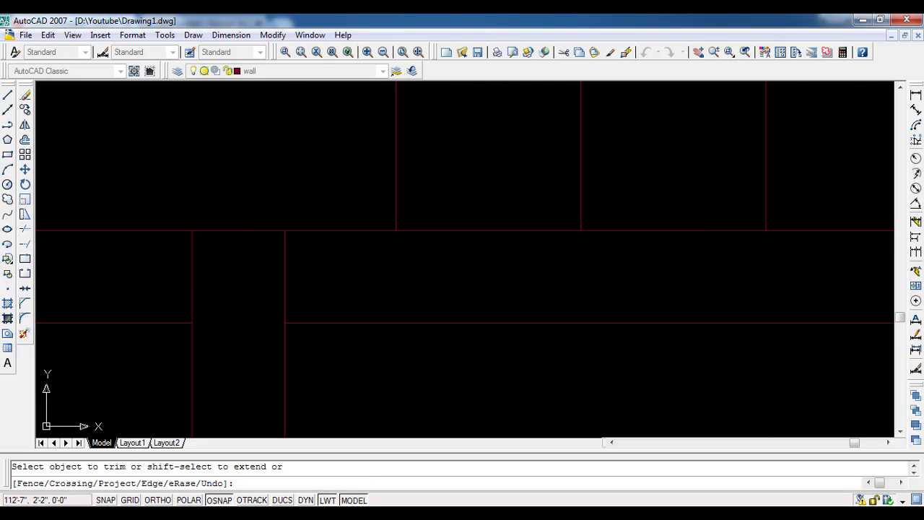
pyautogui.click(288, 279)
pyautogui.click(265, 265)
pyautogui.scroll(-5, 316, 277)
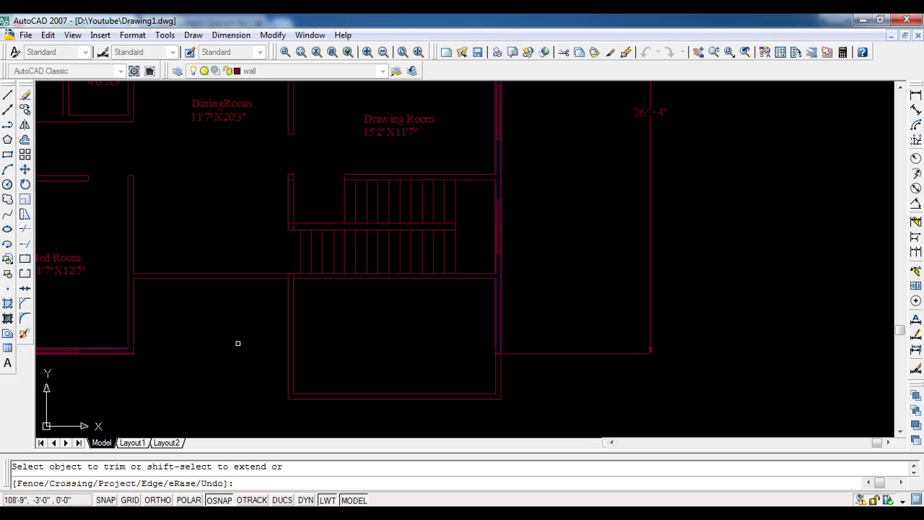
pyautogui.moveTo(238, 342); pyautogui.dragTo(249, 341, button='middle')
pyautogui.scroll(3, 476, 365)
pyautogui.scroll(5, 476, 365)
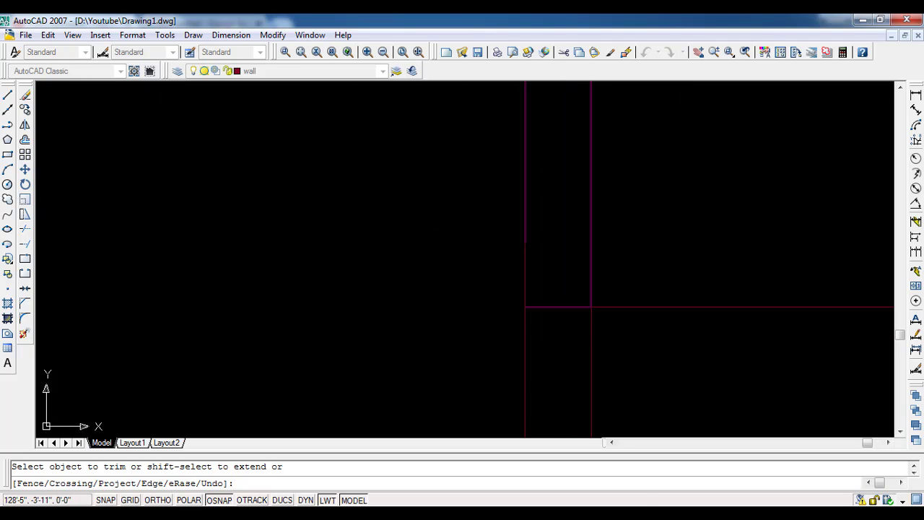
pyautogui.scroll(-2, 536, 281)
pyautogui.scroll(-4, 536, 281)
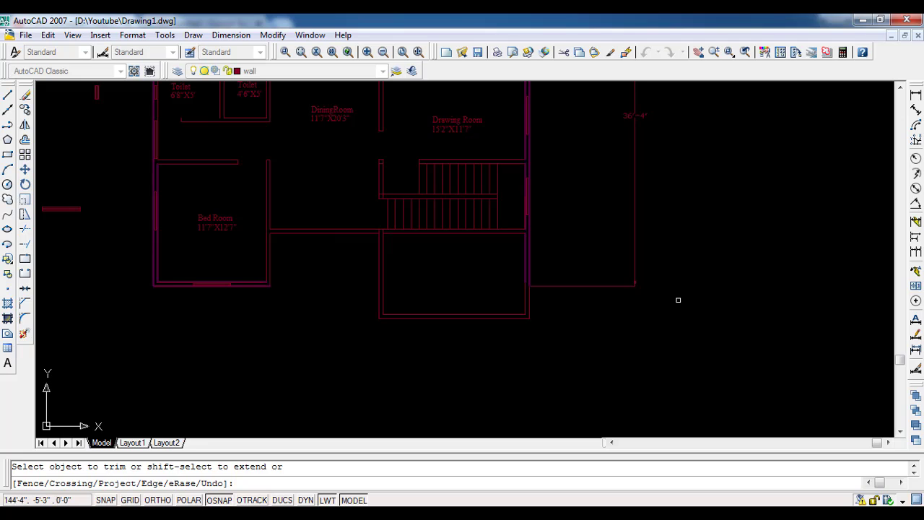
# - End Trim and delete the 36'-4" dimension on the right side
pyautogui.press('Escape')
pyautogui.moveTo(664, 282); pyautogui.dragTo(614, 220)
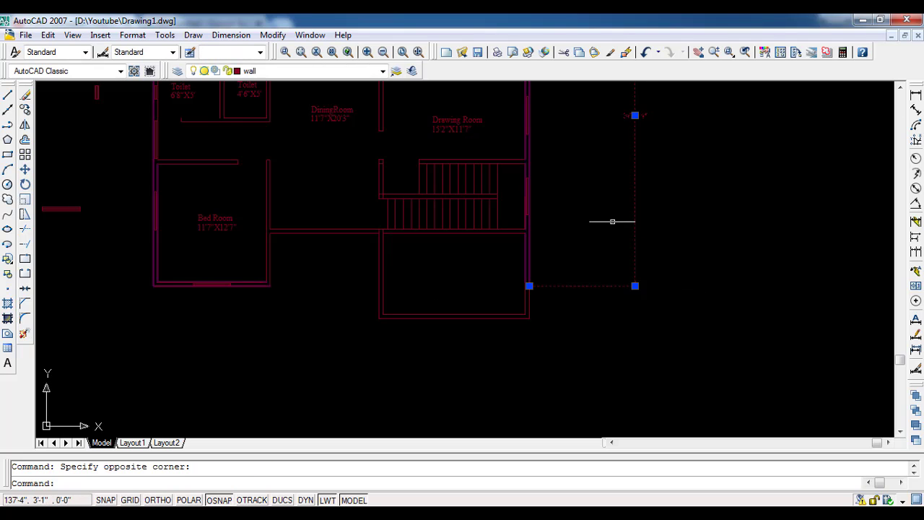
pyautogui.press('Delete')
pyautogui.scroll(-5, 617, 253)
pyautogui.scroll(4, 445, 193)
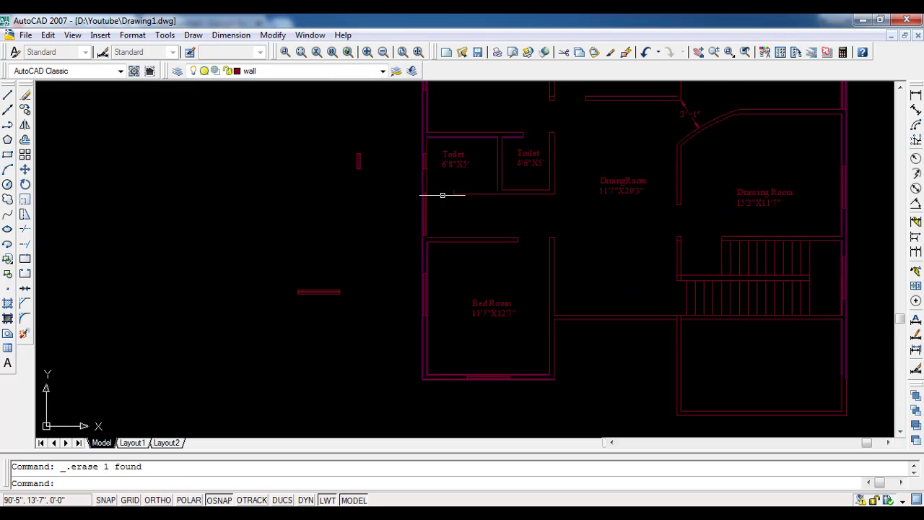
# - Draw a two-point polyline along the top of the wall above the two toilets
pyautogui.click(9, 124)
pyautogui.scroll(3, 434, 192)
pyautogui.scroll(3, 449, 190)
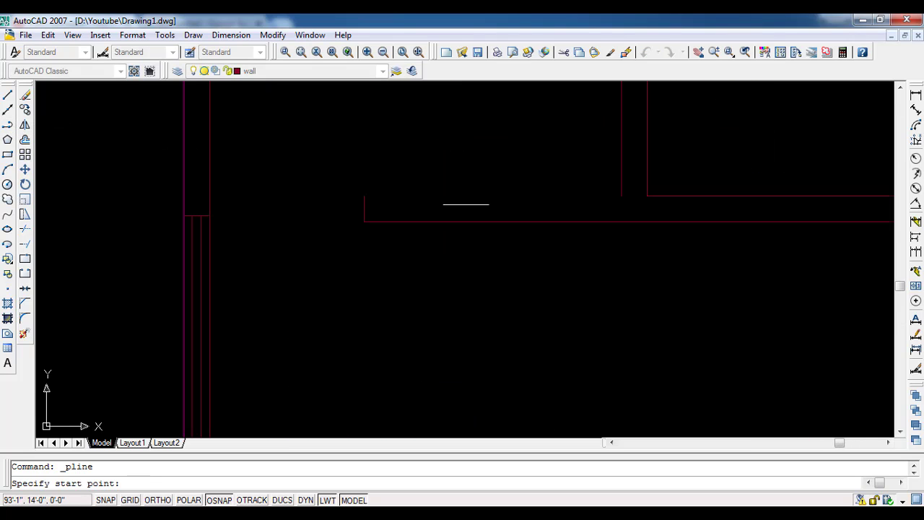
pyautogui.click(363, 195)
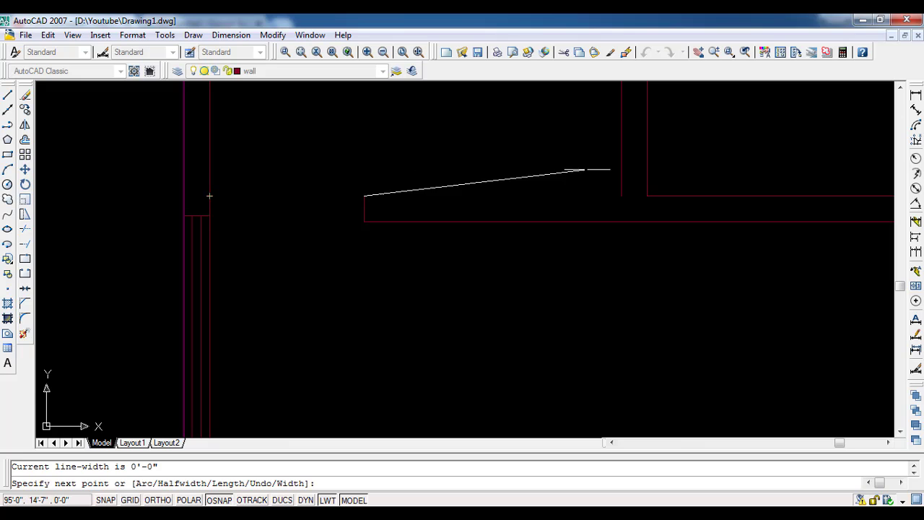
pyautogui.click(621, 195)
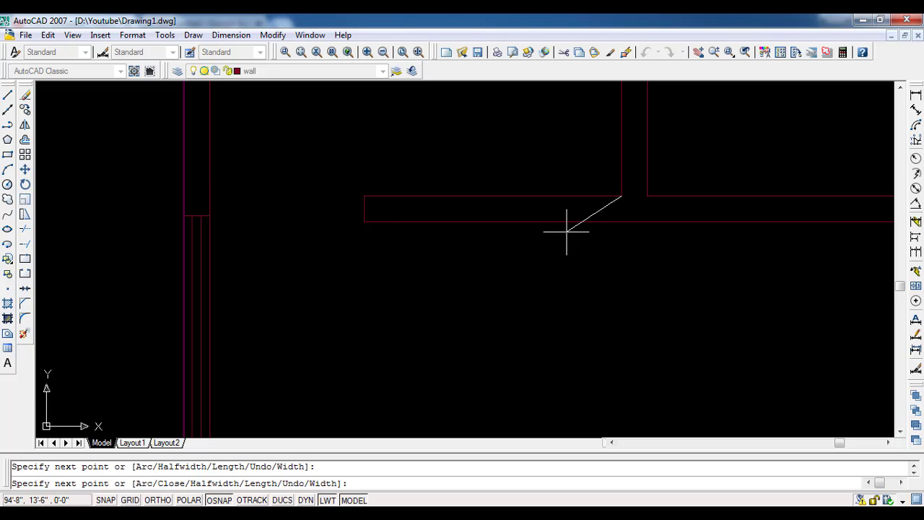
pyautogui.press('Escape')
pyautogui.scroll(-3, 519, 268)
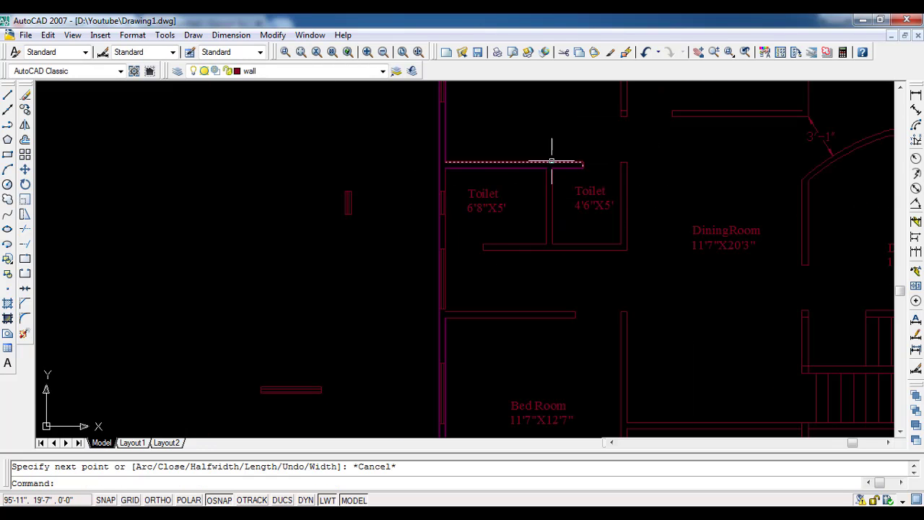
pyautogui.moveTo(496, 155)
pyautogui.mouseDown(button='middle')
pyautogui.moveTo(488, 89)
pyautogui.moveTo(477, 209)
pyautogui.moveTo(441, 389)
pyautogui.mouseUp(button='middle')
pyautogui.scroll(2, 427, 149)
pyautogui.scroll(2, 251, 213)
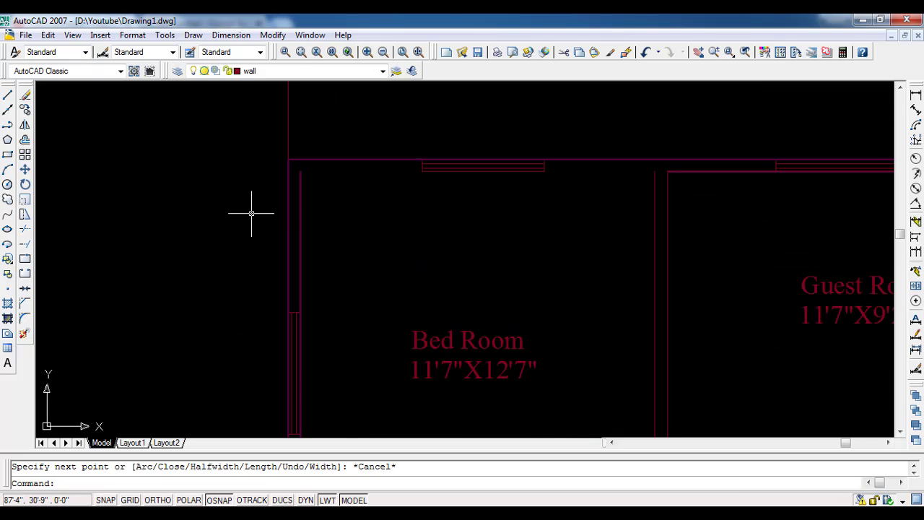
pyautogui.click(9, 124)
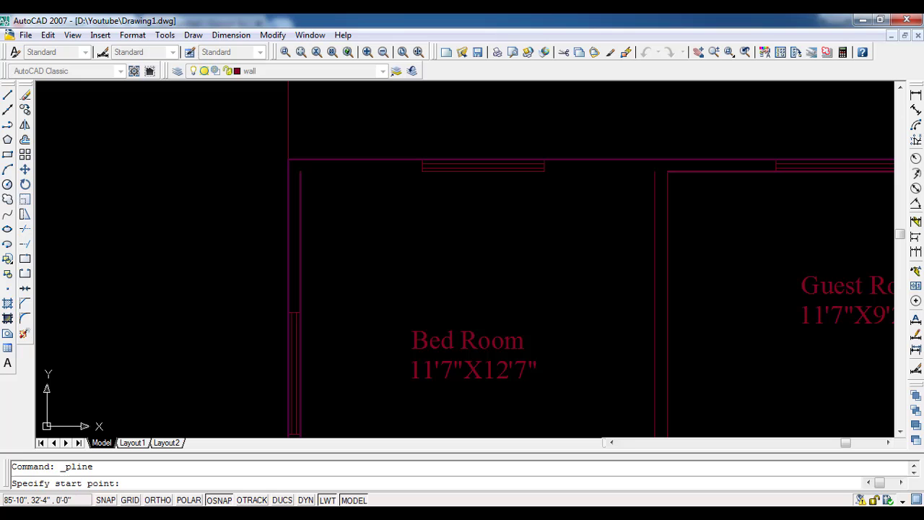
pyautogui.click(300, 172)
pyautogui.click(655, 171)
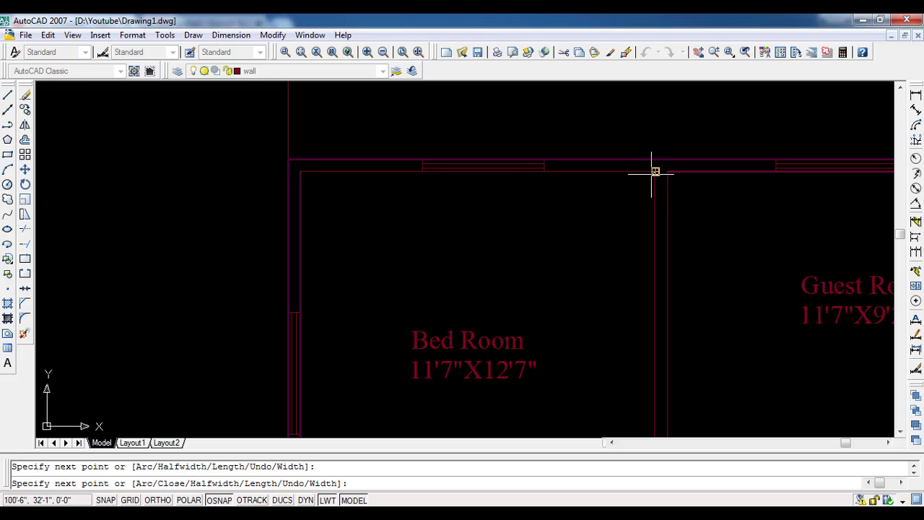
pyautogui.press('Escape')
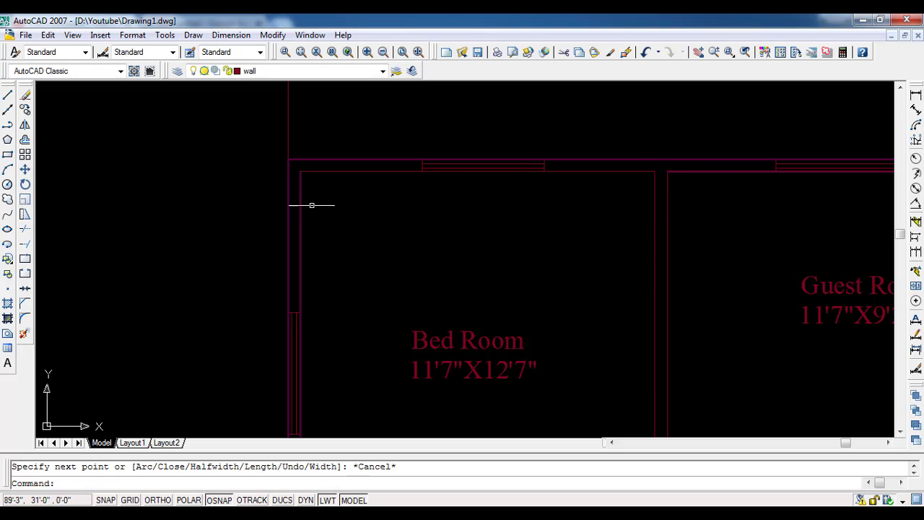
pyautogui.click(311, 205)
pyautogui.click(289, 187)
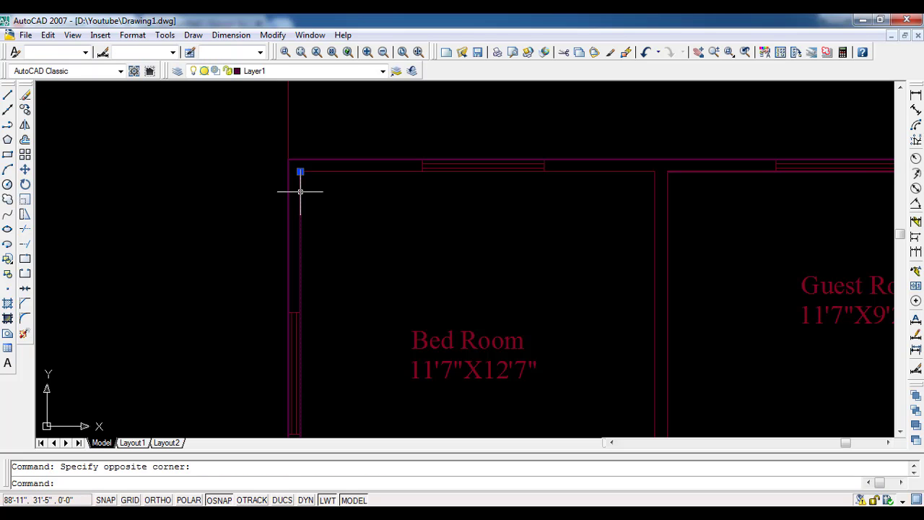
pyautogui.click(611, 53)
pyautogui.click(580, 179)
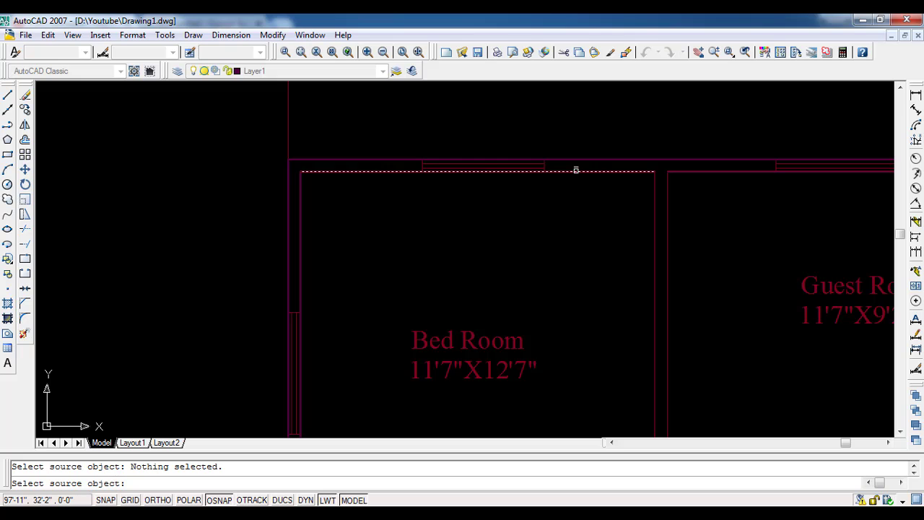
pyautogui.click(576, 171)
pyautogui.press('Escape')
pyautogui.scroll(-5, 439, 227)
pyautogui.scroll(1, 463, 201)
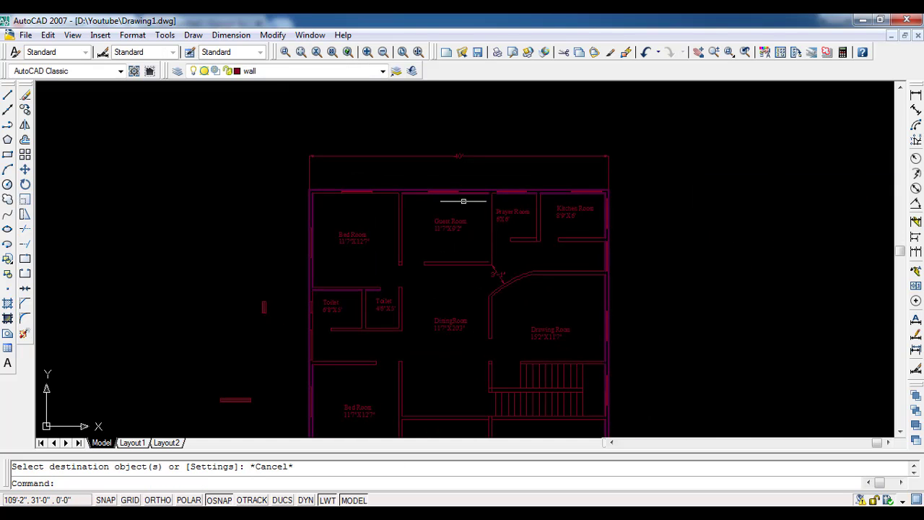
pyautogui.scroll(4, 464, 201)
pyautogui.scroll(3, 535, 244)
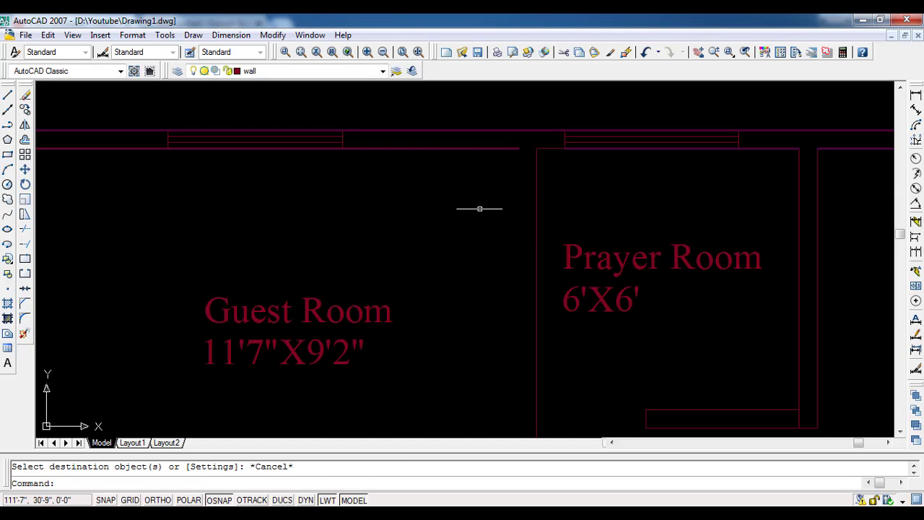
pyautogui.click(7, 125)
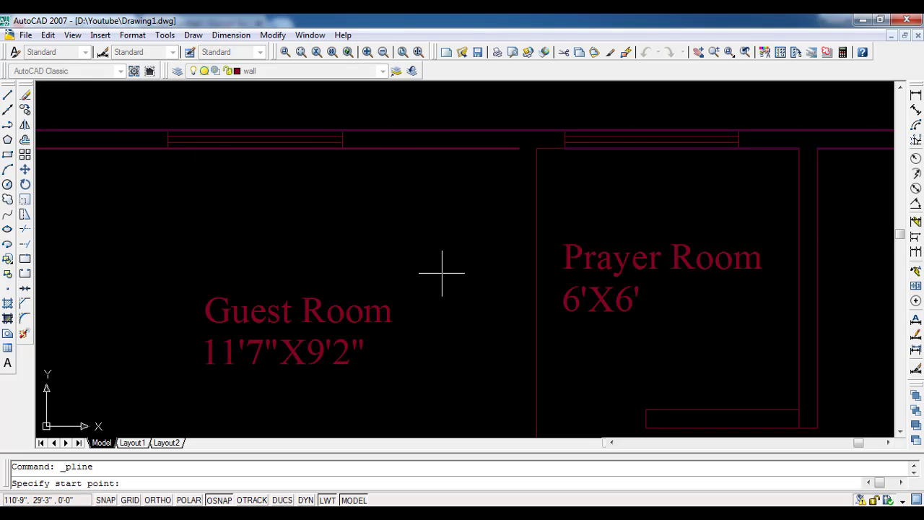
pyautogui.scroll(-2, 407, 174)
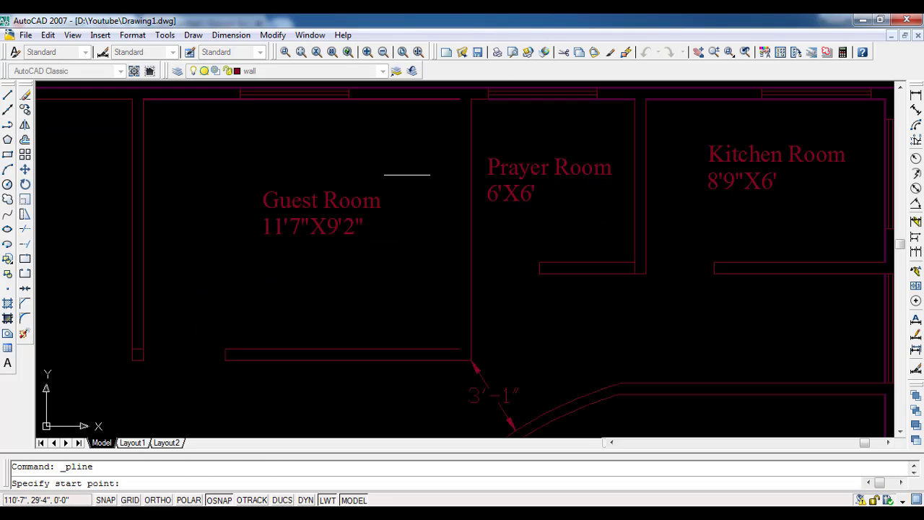
pyautogui.click(454, 349)
pyautogui.click(459, 97)
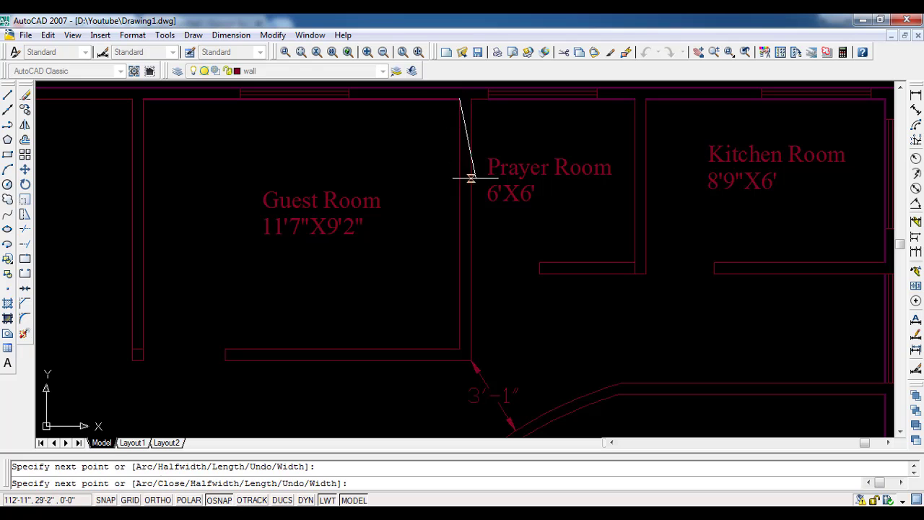
pyautogui.press('Escape')
pyautogui.press('Escape')
pyautogui.scroll(-2, 534, 299)
pyautogui.scroll(-2, 534, 299)
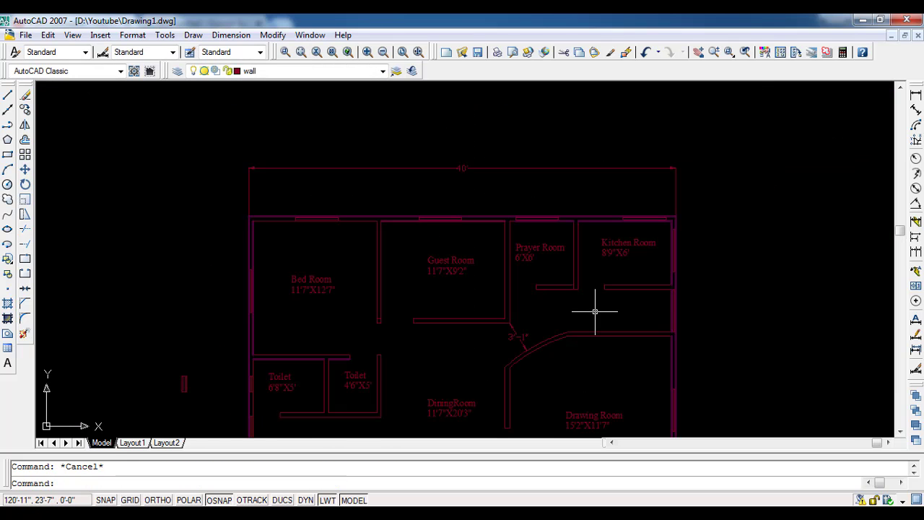
pyautogui.moveTo(596, 309)
pyautogui.mouseDown(button='middle')
pyautogui.moveTo(495, 180)
pyautogui.moveTo(461, 117)
pyautogui.moveTo(378, 258)
pyautogui.mouseUp(button='middle')
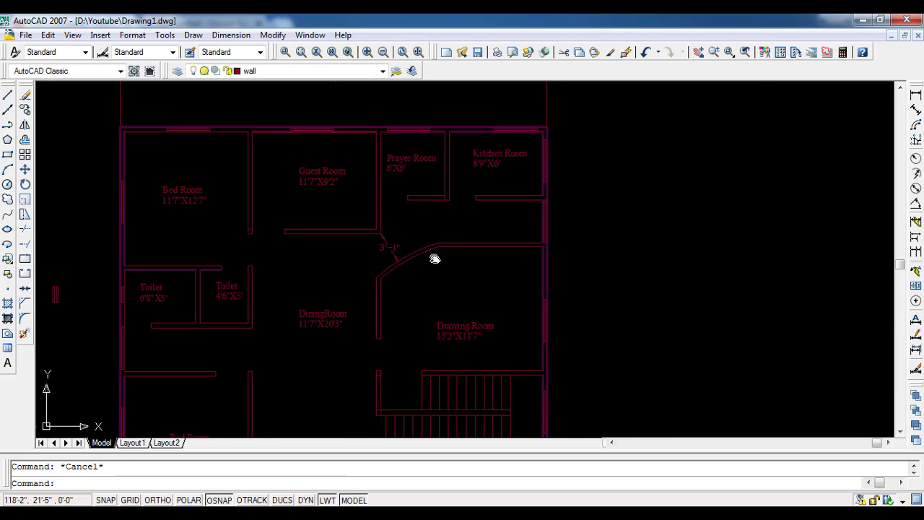
# - Cancel the trim and erase the leftover vertical wall line below the Prayer Room
pyautogui.scroll(5, 436, 212)
pyautogui.scroll(4, 459, 203)
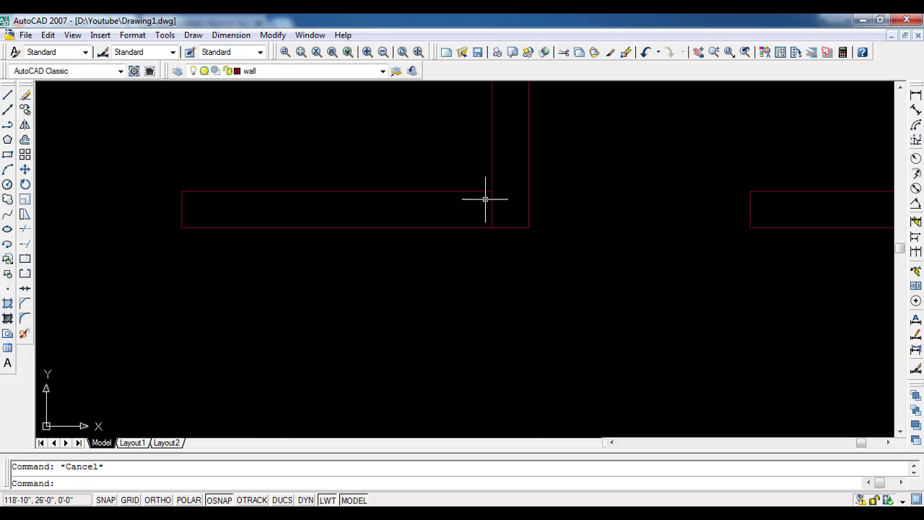
pyautogui.write('tr')
pyautogui.press('Return')
pyautogui.press('Return')
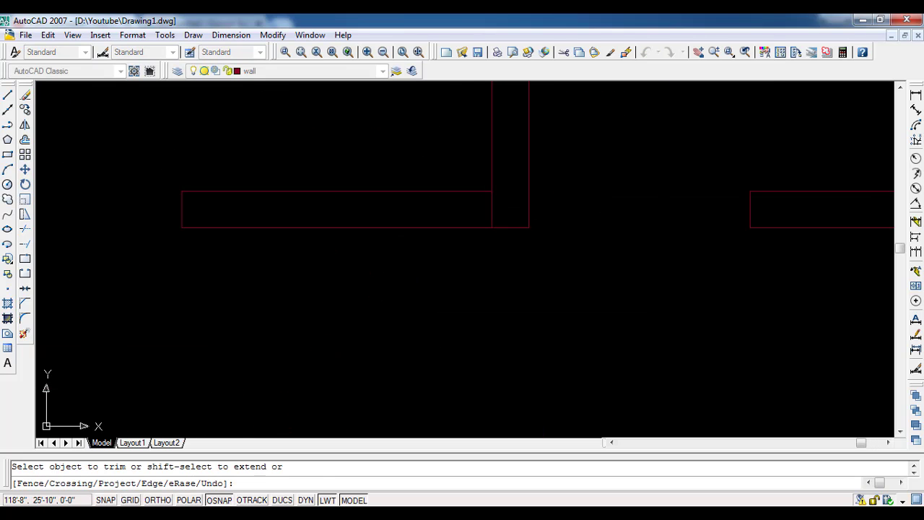
pyautogui.scroll(4, 506, 211)
pyautogui.press('Escape')
pyautogui.click(495, 217)
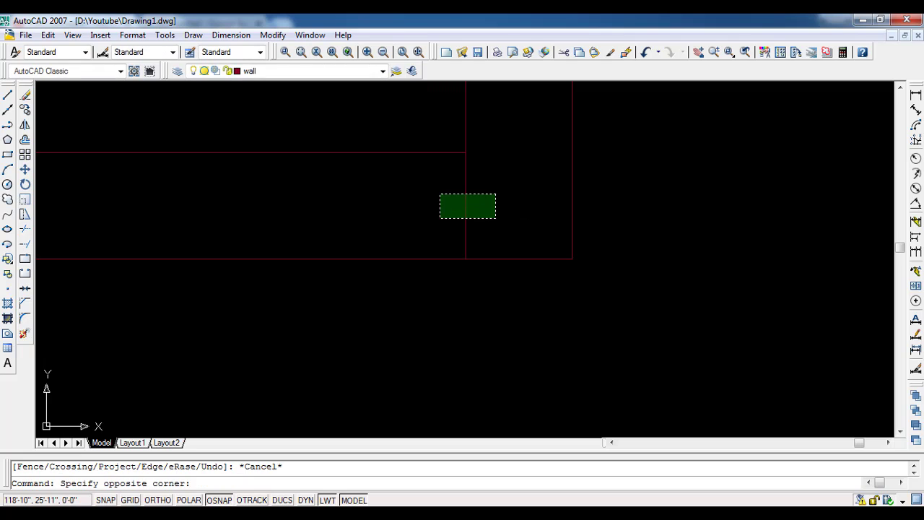
pyautogui.click(441, 193)
pyautogui.press('Delete')
# - Erase the two short stray lines beside the staircase
pyautogui.scroll(-2, 455, 202)
pyautogui.scroll(-2, 479, 258)
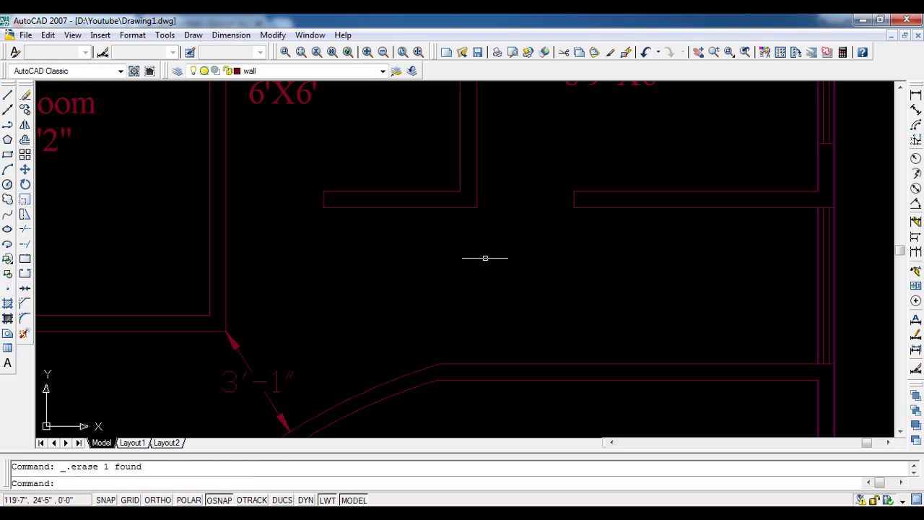
pyautogui.moveTo(478, 258); pyautogui.dragTo(435, 190, button='middle')
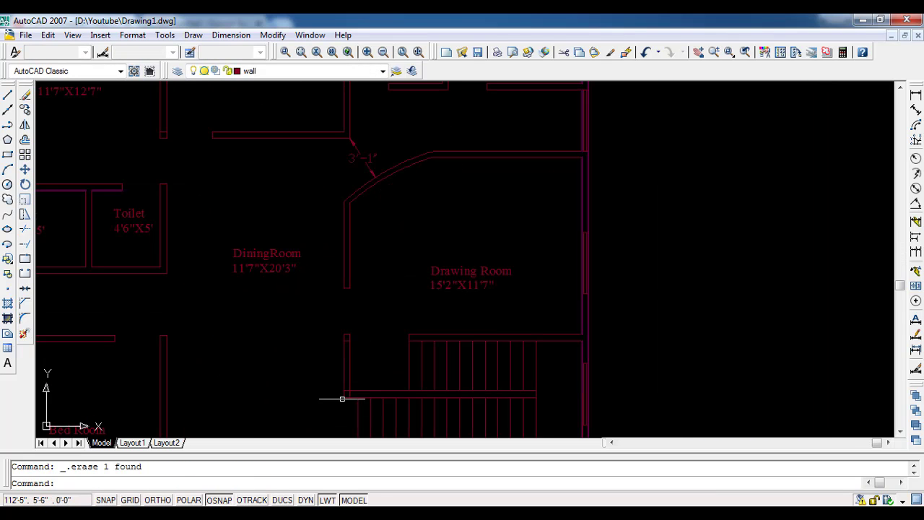
pyautogui.moveTo(330, 398); pyautogui.dragTo(327, 254, button='middle')
pyautogui.scroll(3, 346, 326)
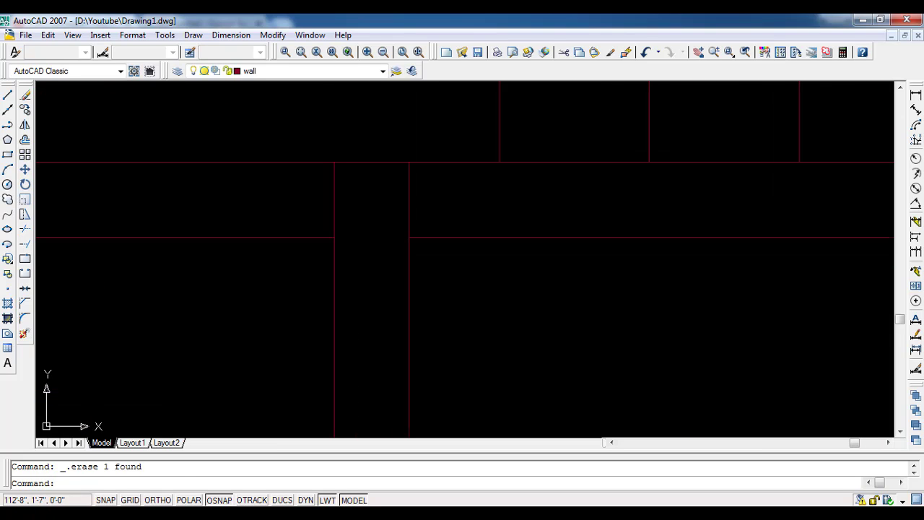
pyautogui.click(443, 208)
pyautogui.click(307, 187)
pyautogui.press('Delete')
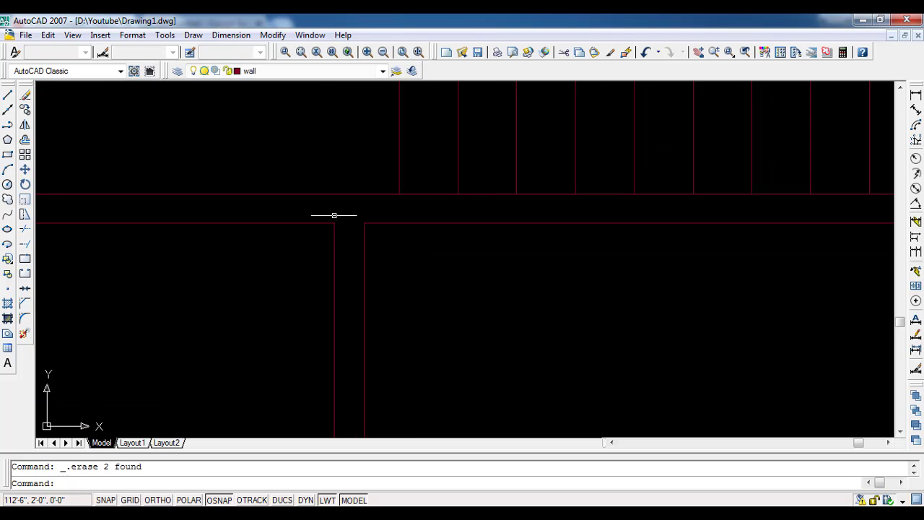
pyautogui.scroll(-2, 336, 217)
pyautogui.scroll(-1, 340, 228)
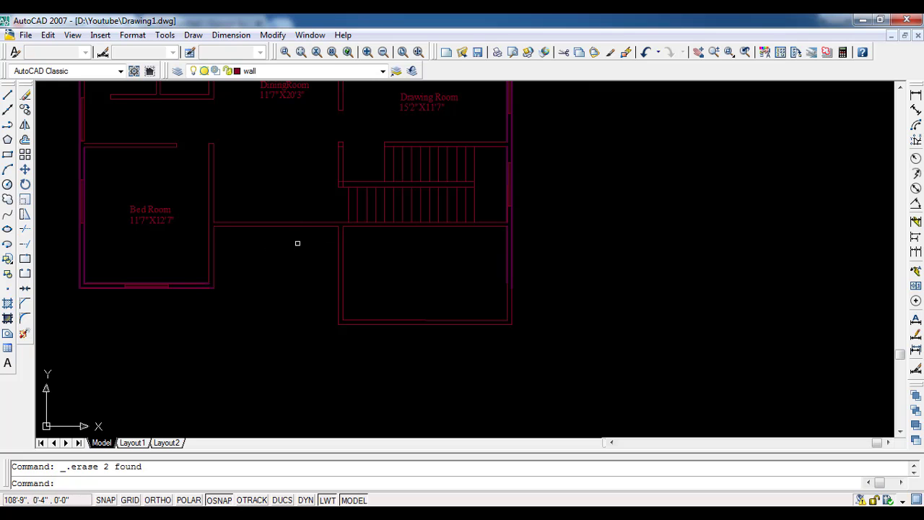
pyautogui.moveTo(318, 248)
pyautogui.mouseDown(button='middle')
pyautogui.moveTo(351, 249)
pyautogui.moveTo(413, 349)
pyautogui.moveTo(340, 310)
pyautogui.moveTo(337, 278)
pyautogui.mouseUp(button='middle')
# - Start a polyline arrow with a vertical stem inside the room below the stairs
pyautogui.click(8, 124)
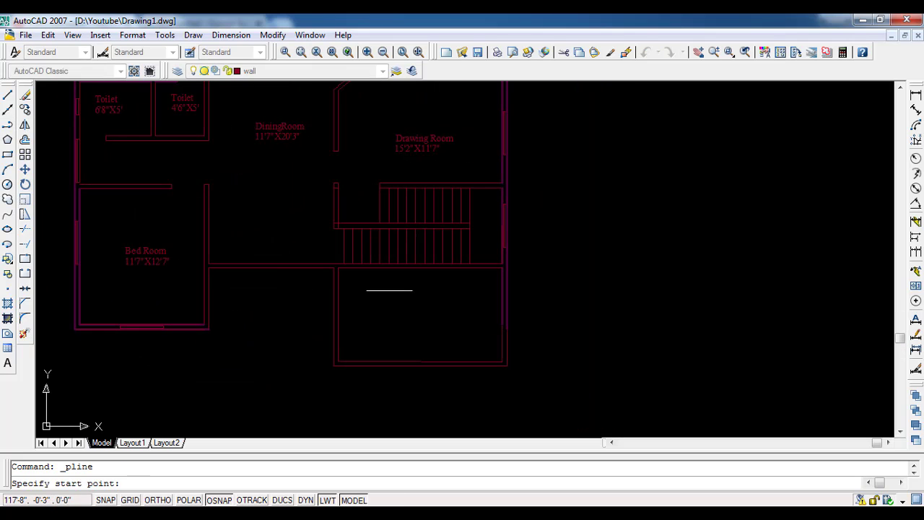
pyautogui.scroll(2, 382, 282)
pyautogui.scroll(2, 354, 250)
pyautogui.click(333, 214)
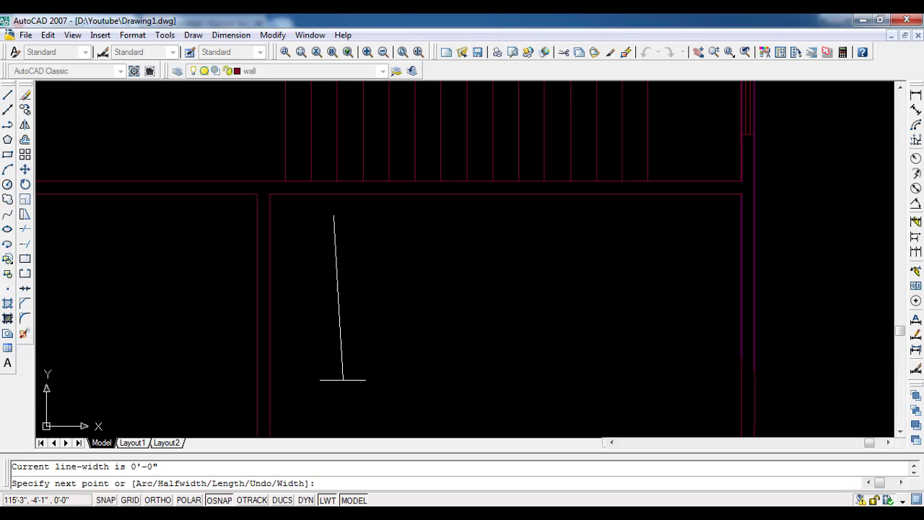
pyautogui.press('F8')
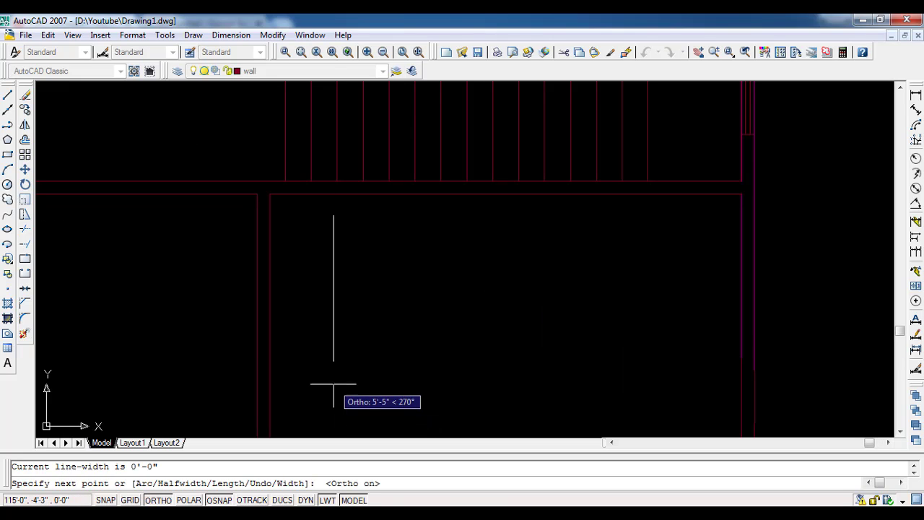
pyautogui.click(332, 379)
pyautogui.click(334, 215)
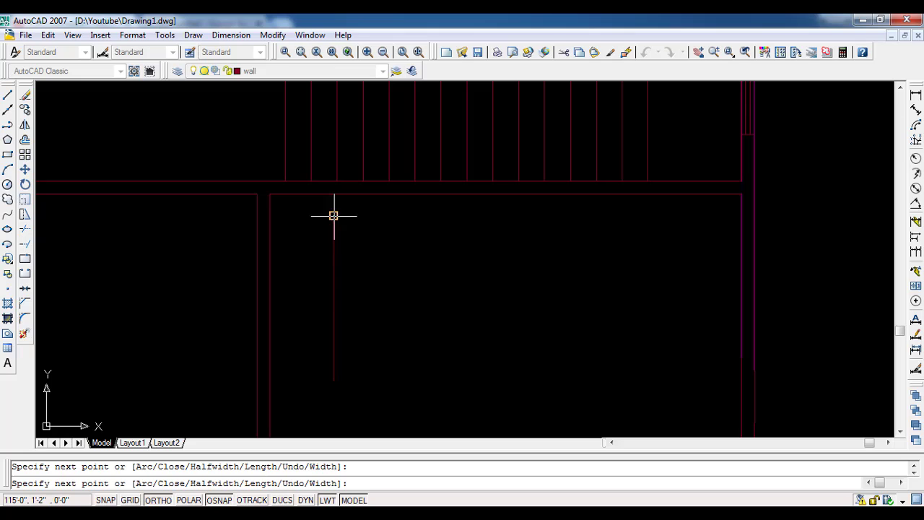
# - Draw the triangular arrowhead back to the top tip and finish the arrow polyline
pyautogui.press('F8')
pyautogui.click(305, 303)
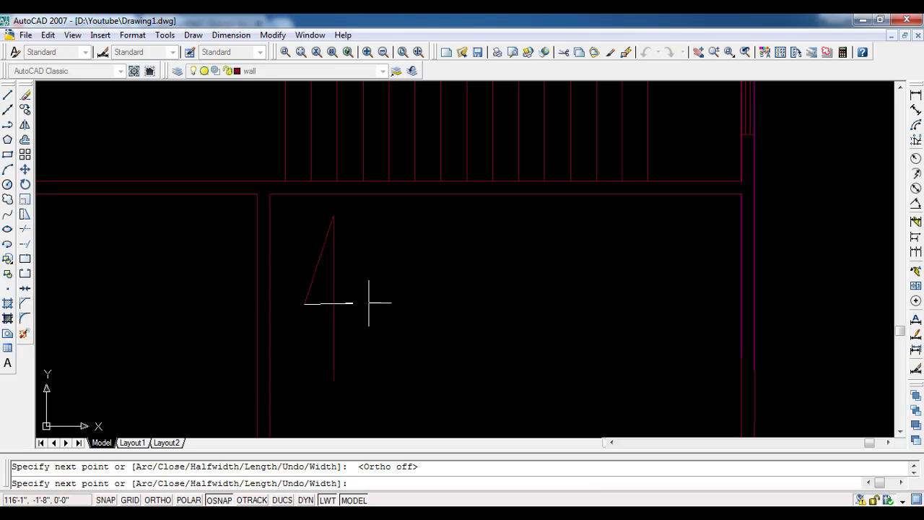
pyautogui.press('F8')
pyautogui.click(359, 303)
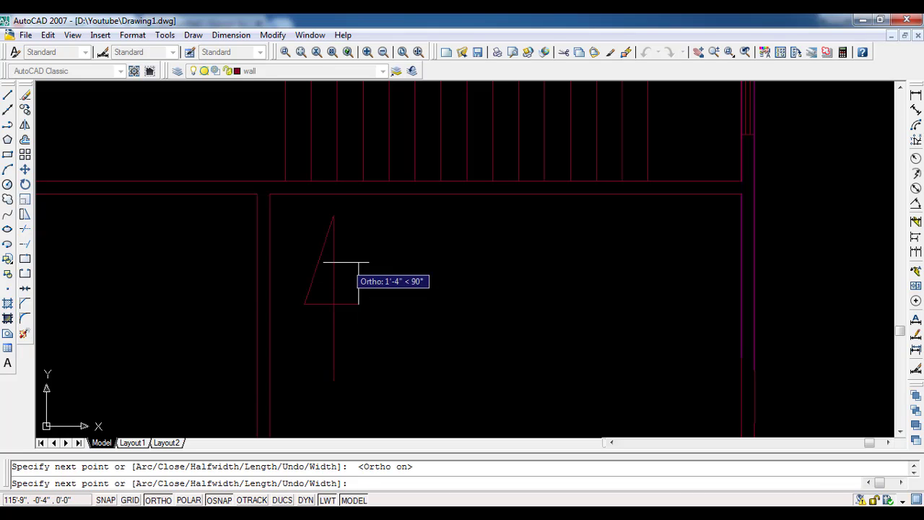
pyautogui.press('F8')
pyautogui.click(333, 215)
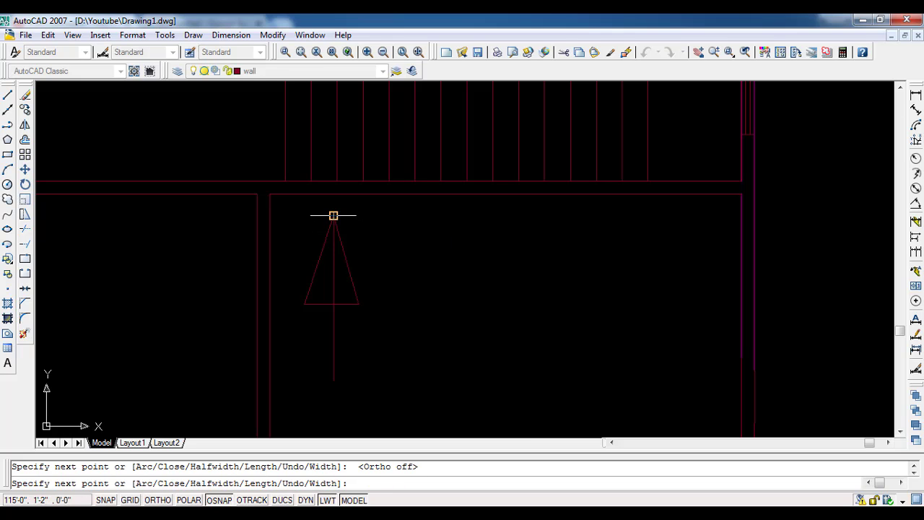
pyautogui.press('Return')
pyautogui.scroll(-5, 391, 305)
pyautogui.scroll(-2, 392, 305)
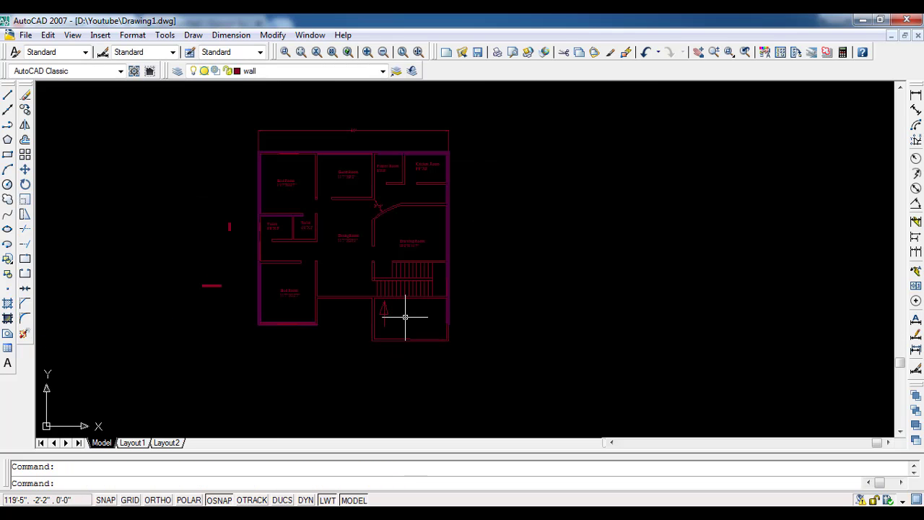
pyautogui.scroll(4, 409, 303)
pyautogui.scroll(-4, 450, 358)
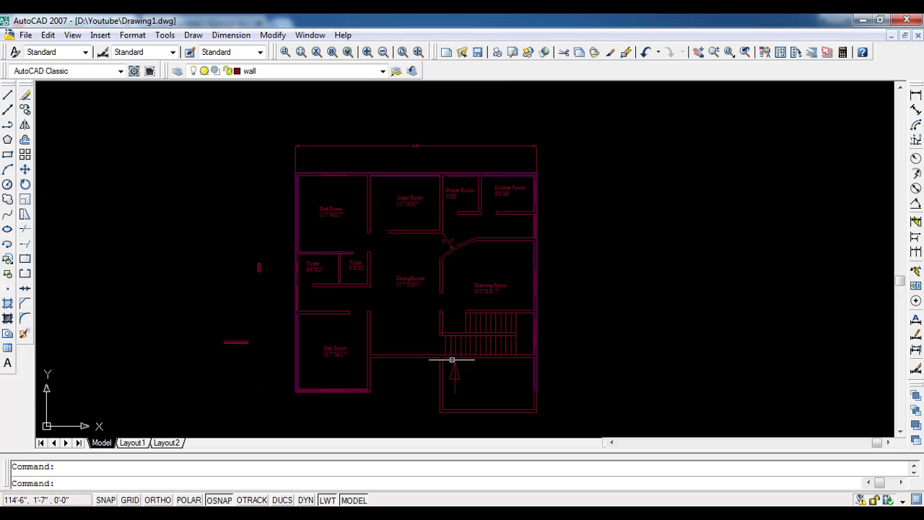
pyautogui.moveTo(450, 359); pyautogui.dragTo(338, 290, button='middle')
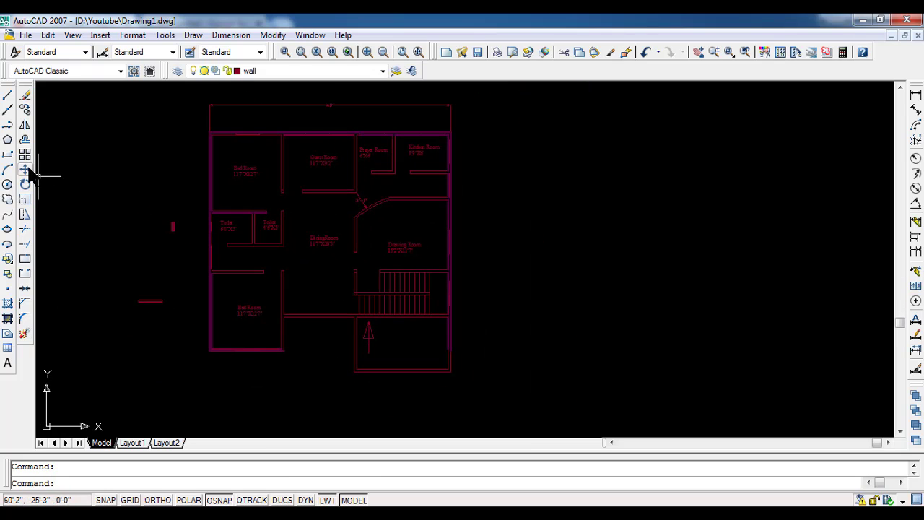
pyautogui.click(8, 125)
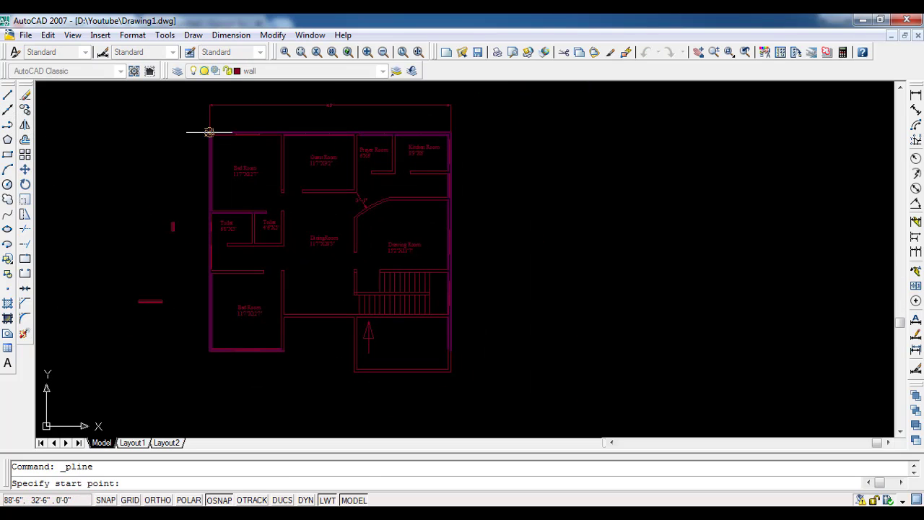
pyautogui.scroll(5, 209, 132)
pyautogui.click(234, 117)
pyautogui.moveTo(234, 270); pyautogui.dragTo(234, 259, button='middle')
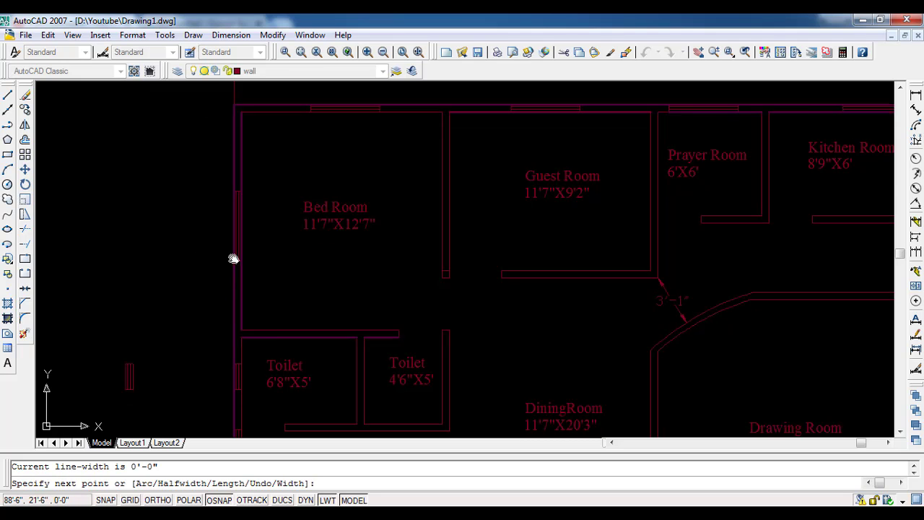
pyautogui.scroll(-3, 243, 161)
pyautogui.scroll(2, 243, 320)
pyautogui.scroll(2, 233, 268)
pyautogui.click(236, 272)
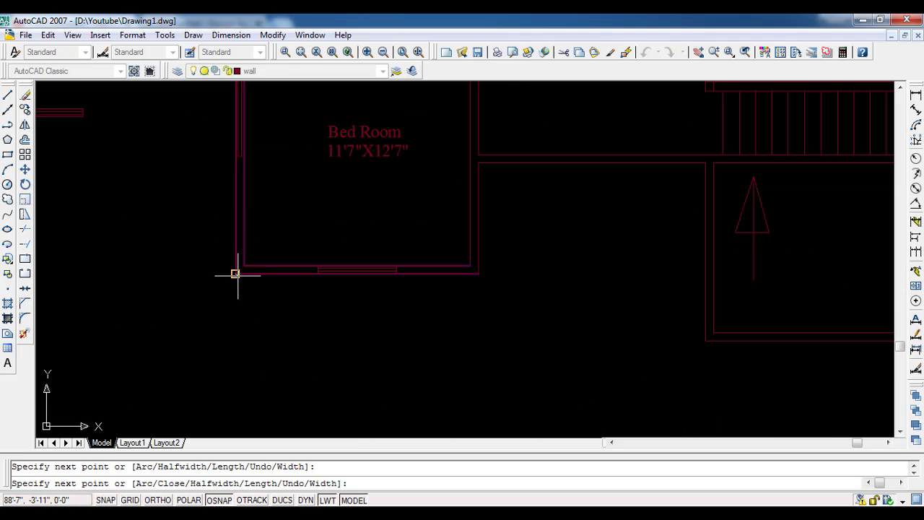
pyautogui.press('Escape')
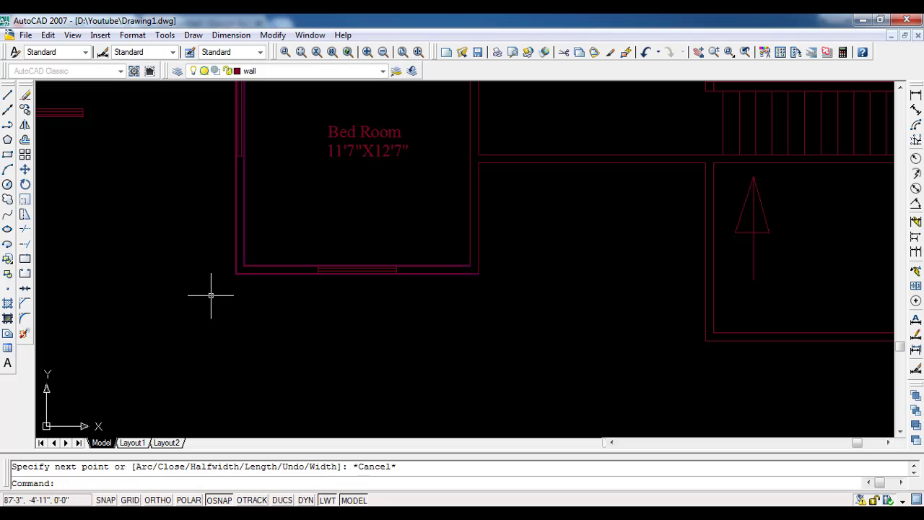
pyautogui.hotkey('ctrl', 'z')
# - Add the vertical 36'-4" overall dimension along the plan's left side
pyautogui.click(915, 94)
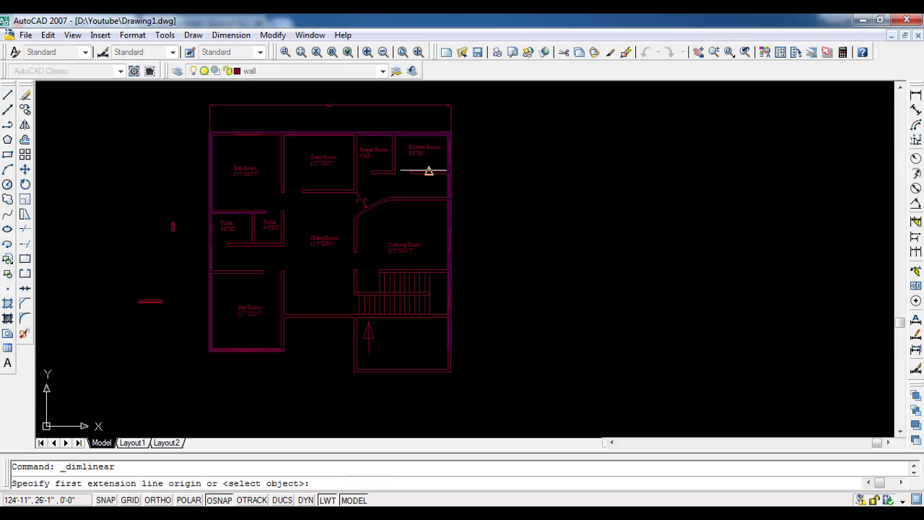
pyautogui.scroll(2, 199, 124)
pyautogui.scroll(2, 232, 135)
pyautogui.click(276, 160)
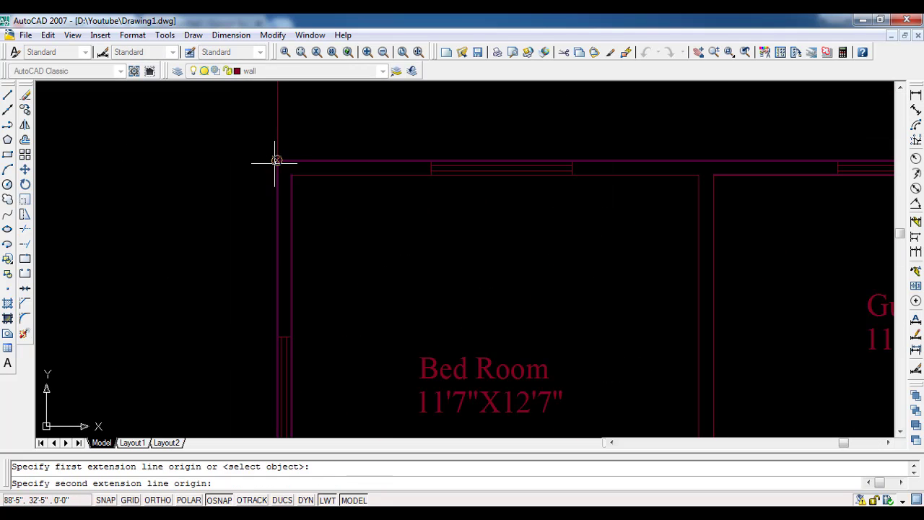
pyautogui.scroll(-2, 275, 156)
pyautogui.scroll(-2, 264, 140)
pyautogui.scroll(2, 235, 249)
pyautogui.scroll(2, 235, 249)
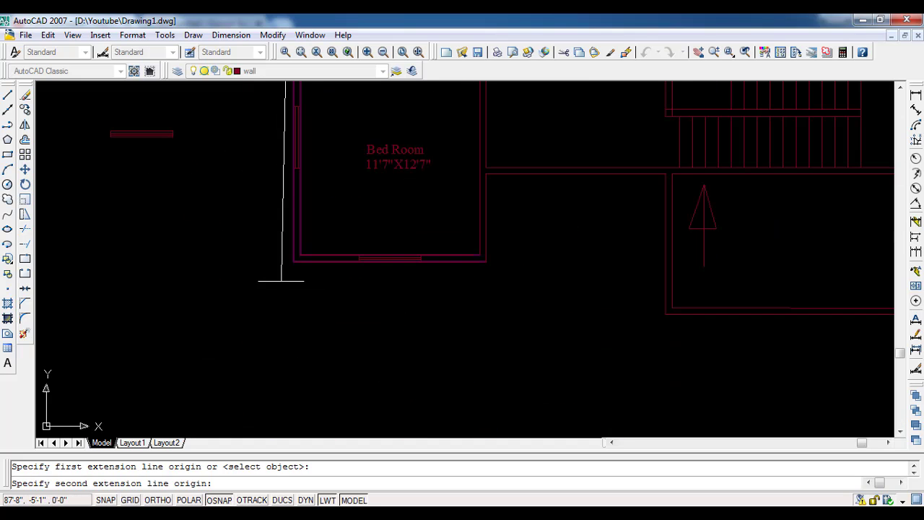
pyautogui.press('F8')
pyautogui.click(293, 261)
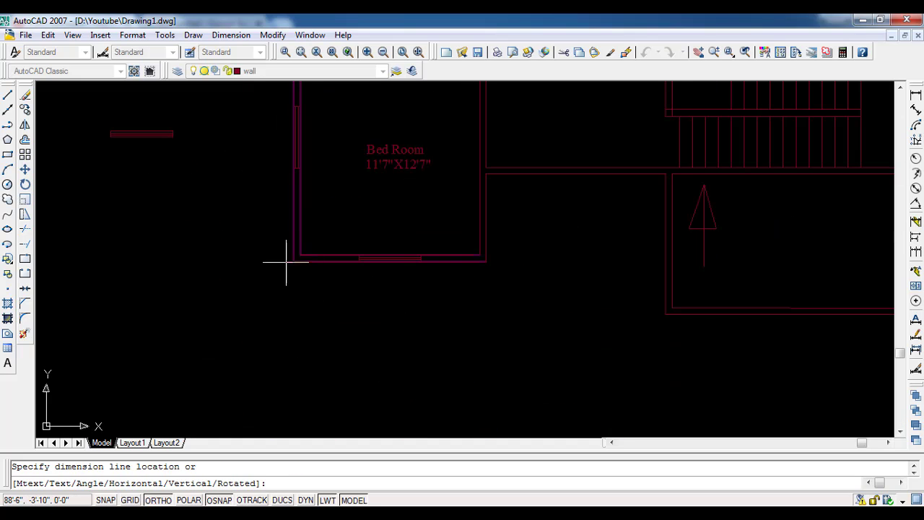
pyautogui.click(227, 257)
pyautogui.scroll(-3, 227, 258)
pyautogui.moveTo(299, 288); pyautogui.dragTo(141, 408, button='middle')
# - Add the 39'-9" overall dimension along the plan's right side
pyautogui.press('Return')
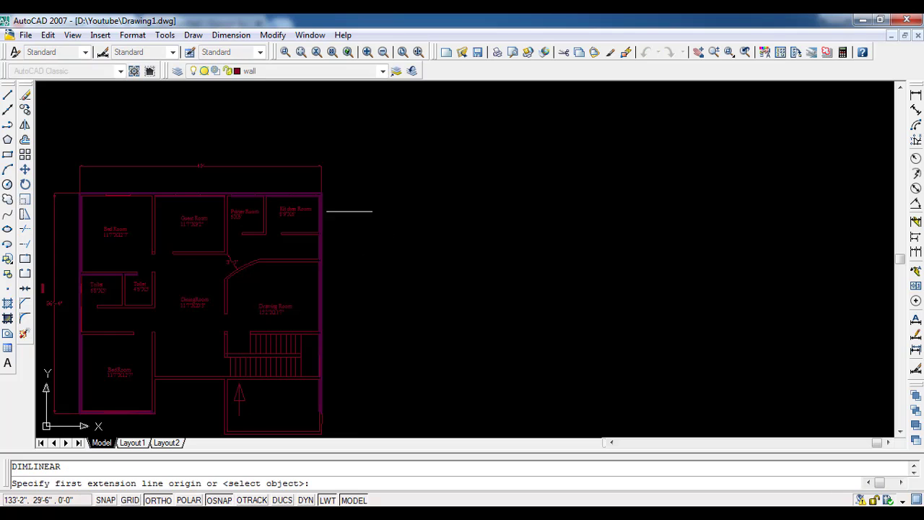
pyautogui.scroll(5, 321, 194)
pyautogui.click(307, 206)
pyautogui.scroll(-2, 320, 231)
pyautogui.scroll(-3, 283, 295)
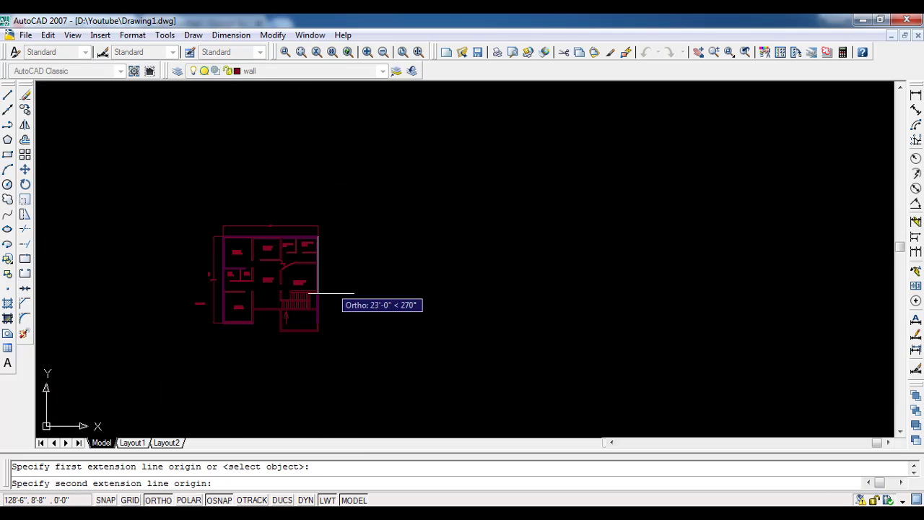
pyautogui.scroll(5, 231, 180)
pyautogui.scroll(2, 378, 248)
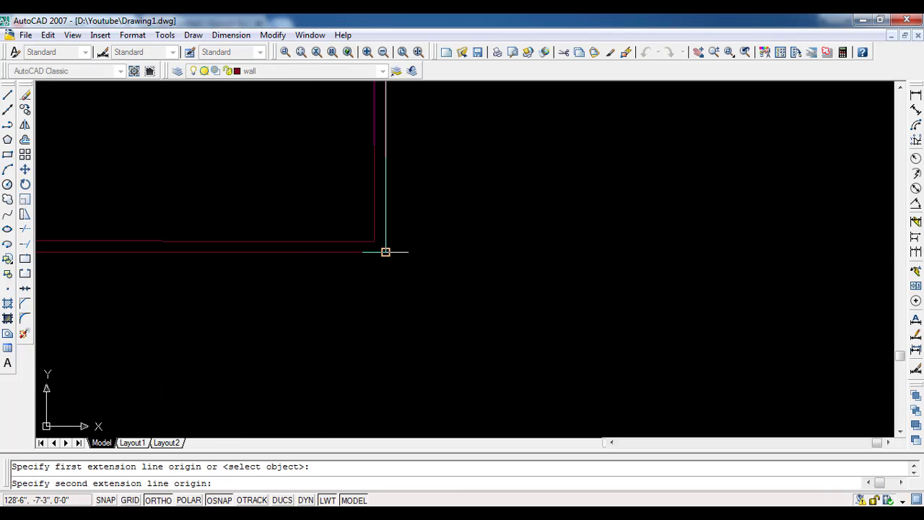
pyautogui.click(386, 251)
pyautogui.click(432, 249)
pyautogui.scroll(-3, 432, 249)
pyautogui.scroll(-2, 406, 275)
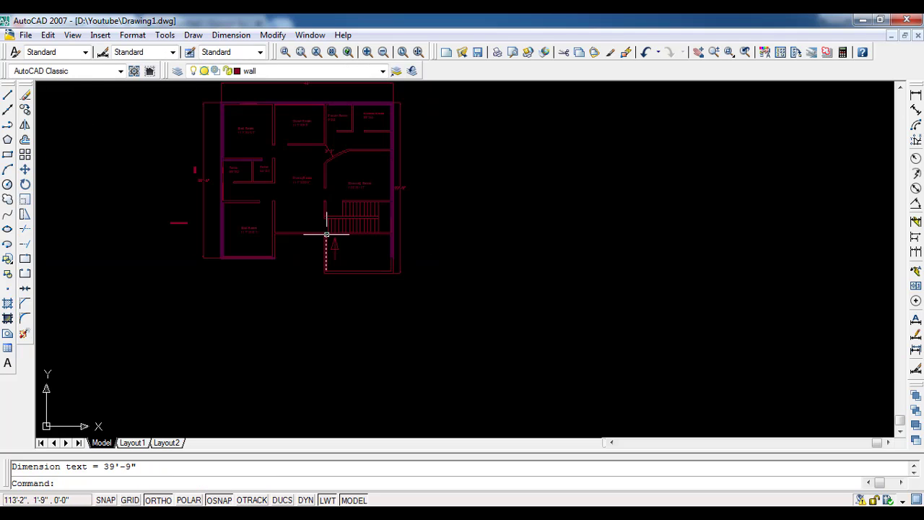
pyautogui.moveTo(329, 233); pyautogui.dragTo(377, 244, button='middle')
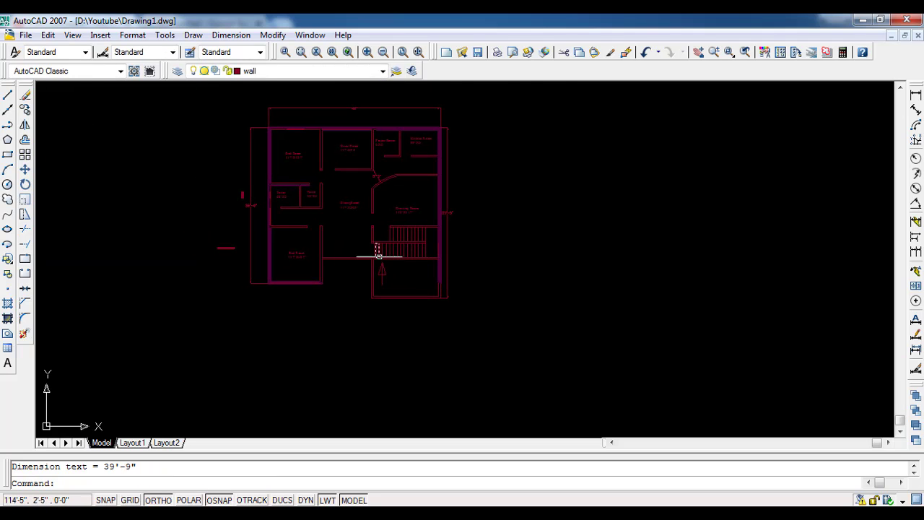
pyautogui.scroll(3, 388, 297)
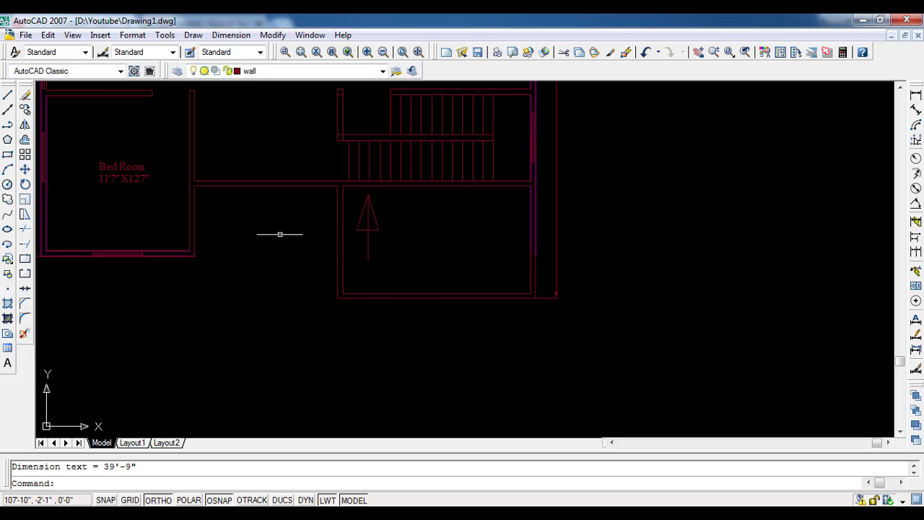
# - Pan around the dimensioned plan to review it, then enter the AREA command
pyautogui.moveTo(280, 234); pyautogui.dragTo(271, 270, button='middle')
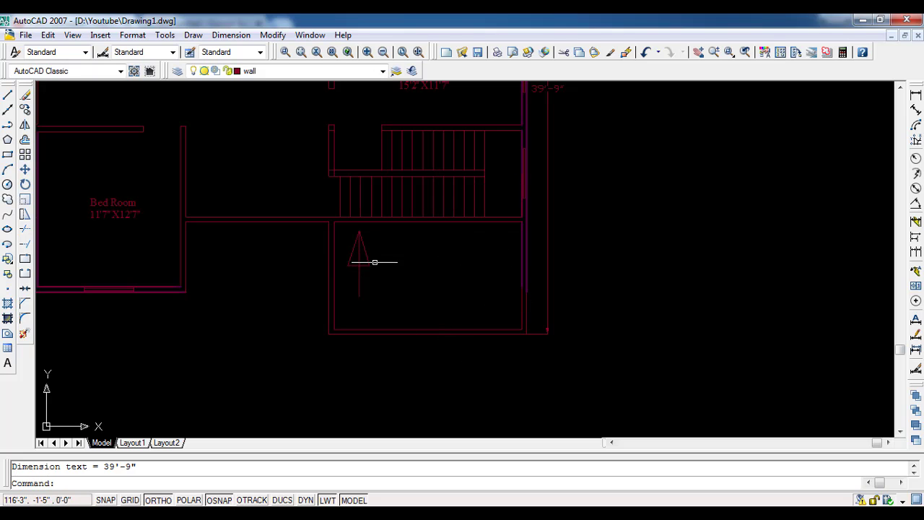
pyautogui.scroll(-3, 377, 269)
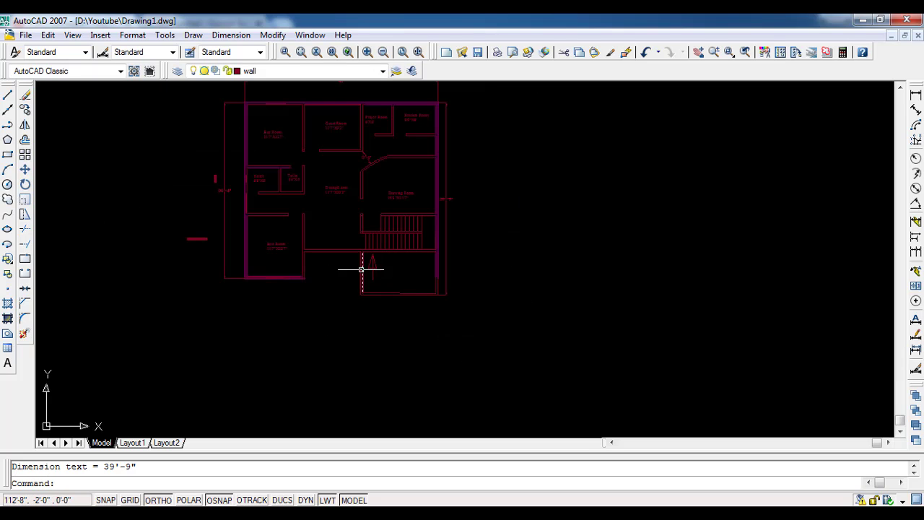
pyautogui.scroll(2, 329, 253)
pyautogui.moveTo(340, 295); pyautogui.dragTo(347, 330, button='middle')
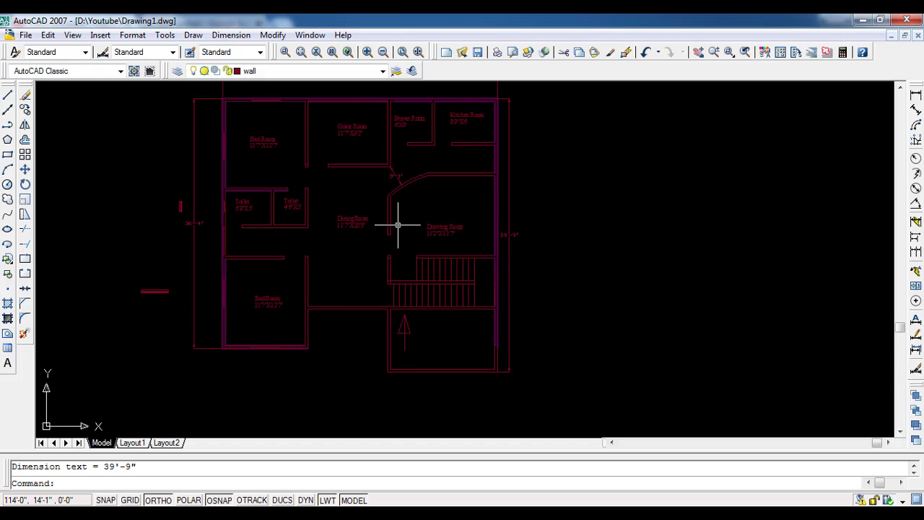
pyautogui.write('area')
# - Run AREA and pick the plan's bottom-left and top-left outer corners
pyautogui.press('Return')
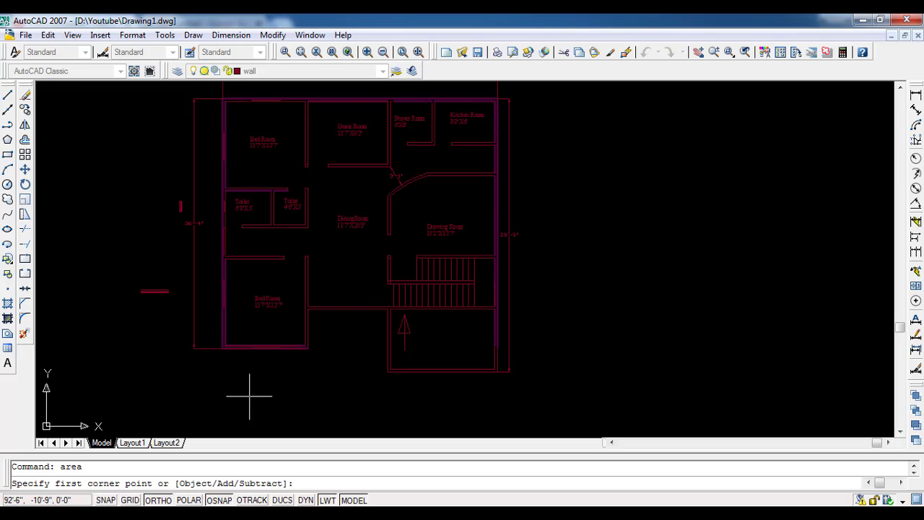
pyautogui.scroll(5, 222, 347)
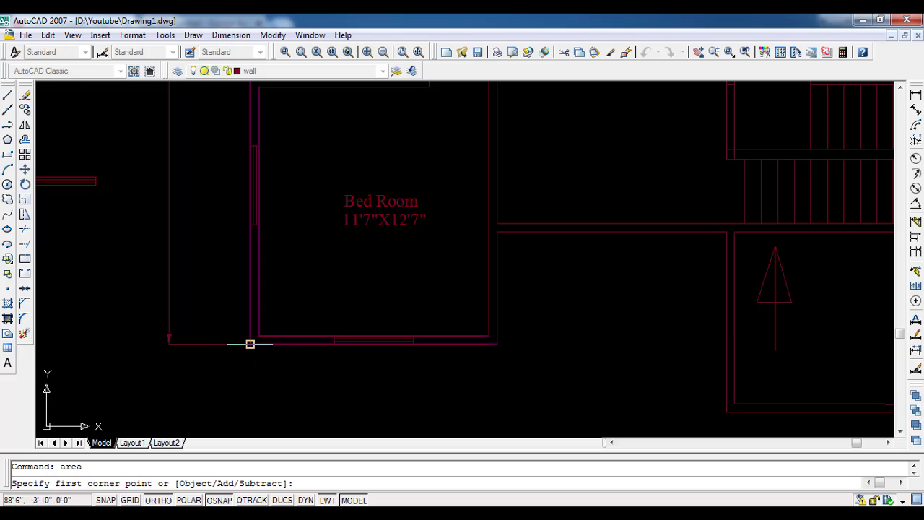
pyautogui.click(250, 343)
pyautogui.scroll(-5, 237, 359)
pyautogui.scroll(2, 216, 305)
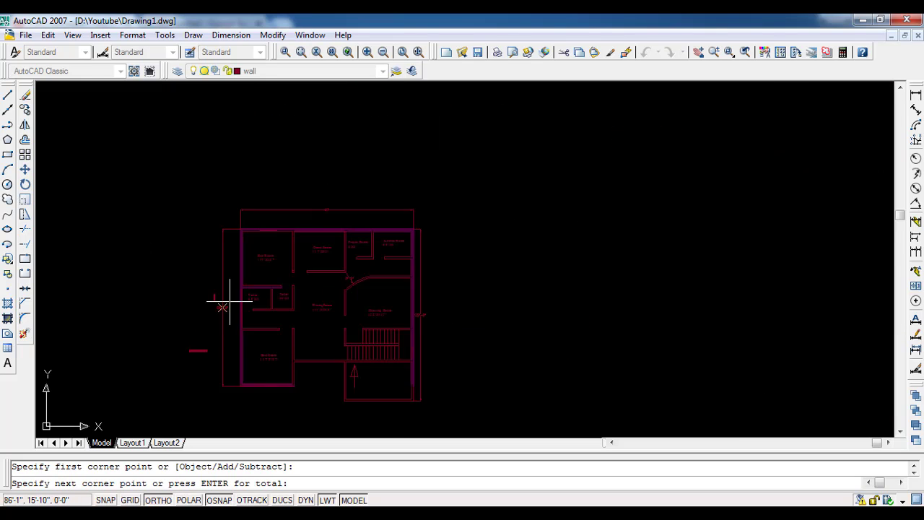
pyautogui.scroll(2, 232, 257)
pyautogui.scroll(3, 248, 190)
pyautogui.click(271, 142)
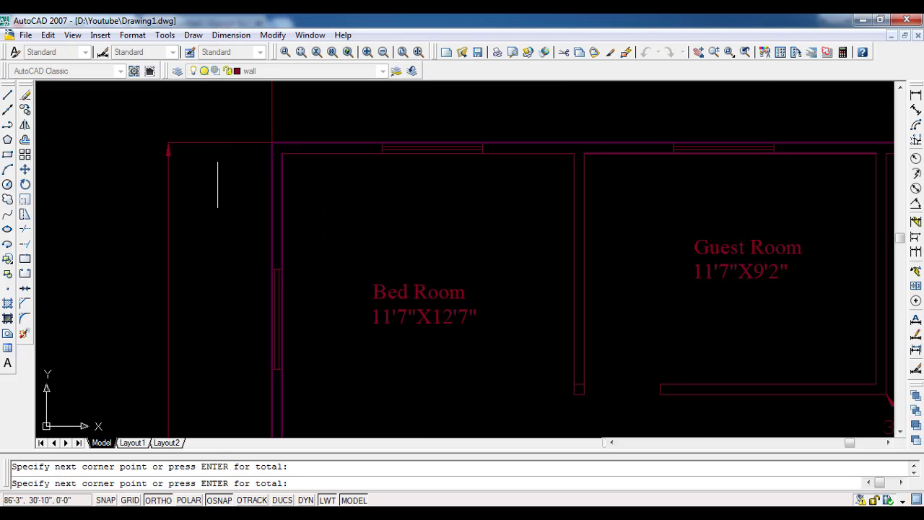
# - Close the outline at the remaining corners to report 1442.66 sq ft and a 170'-10" perimeter
pyautogui.scroll(-4, 216, 187)
pyautogui.scroll(5, 443, 181)
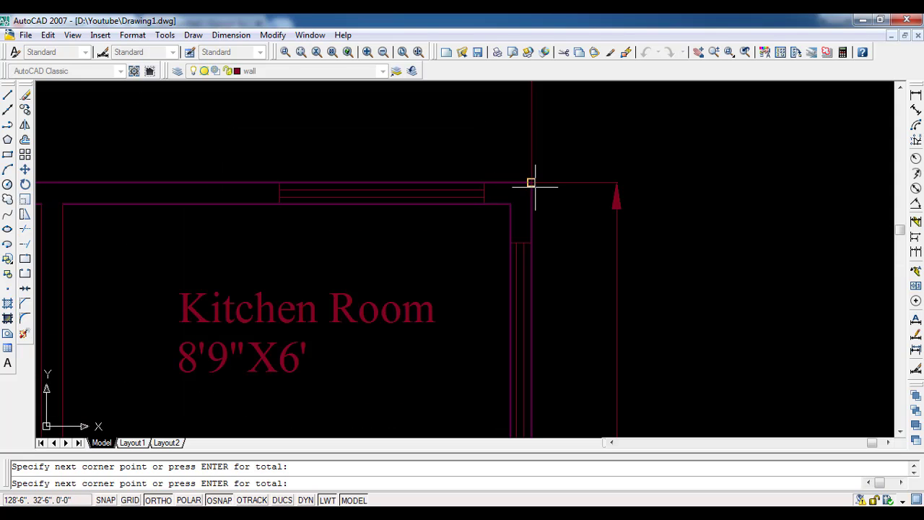
pyautogui.scroll(-4, 532, 181)
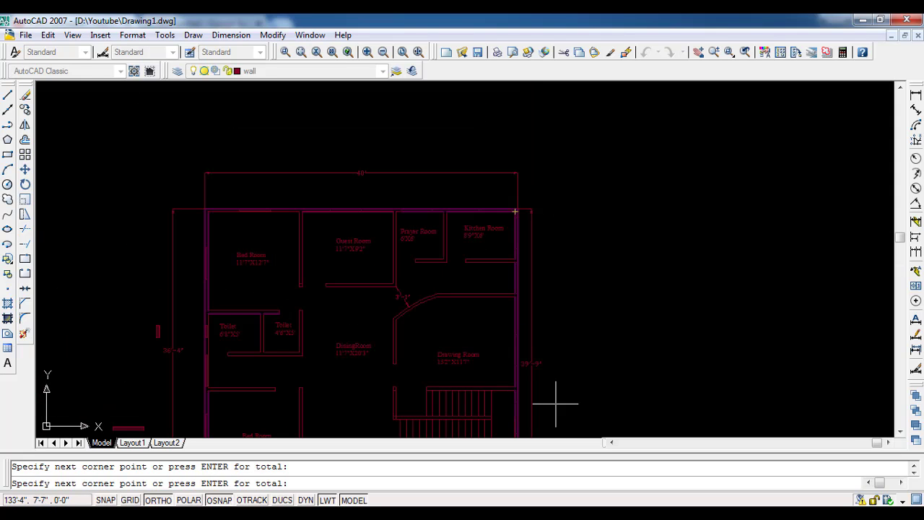
pyautogui.moveTo(556, 404); pyautogui.dragTo(506, 203, button='middle')
pyautogui.scroll(3, 476, 311)
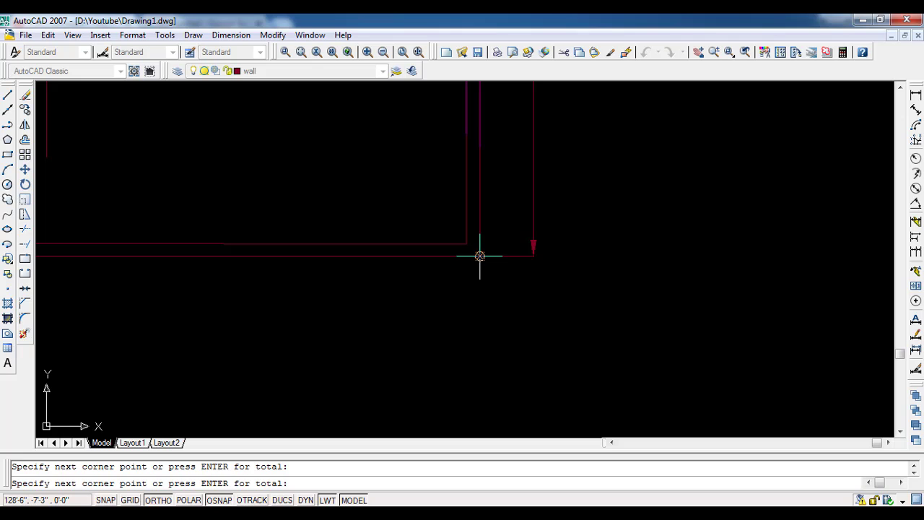
pyautogui.scroll(-3, 453, 268)
pyautogui.scroll(4, 322, 265)
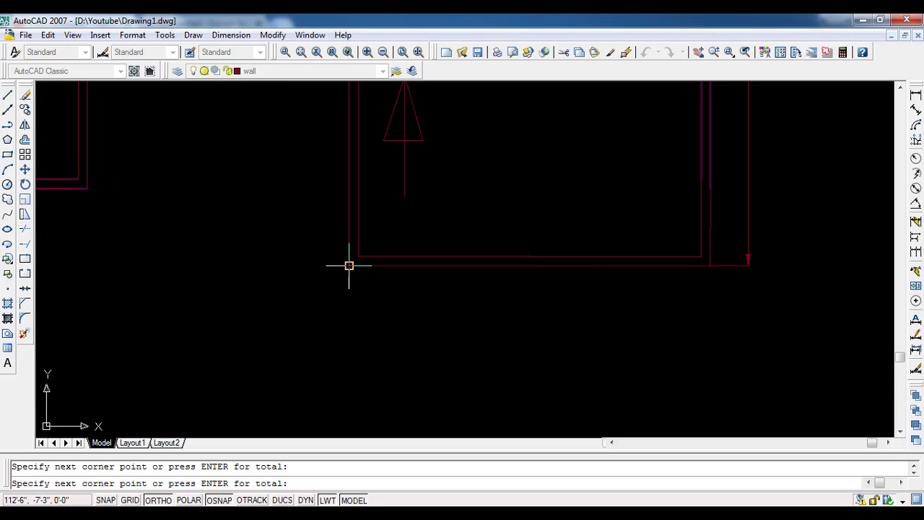
pyautogui.scroll(-3, 345, 265)
pyautogui.scroll(-2, 351, 209)
pyautogui.scroll(6, 343, 189)
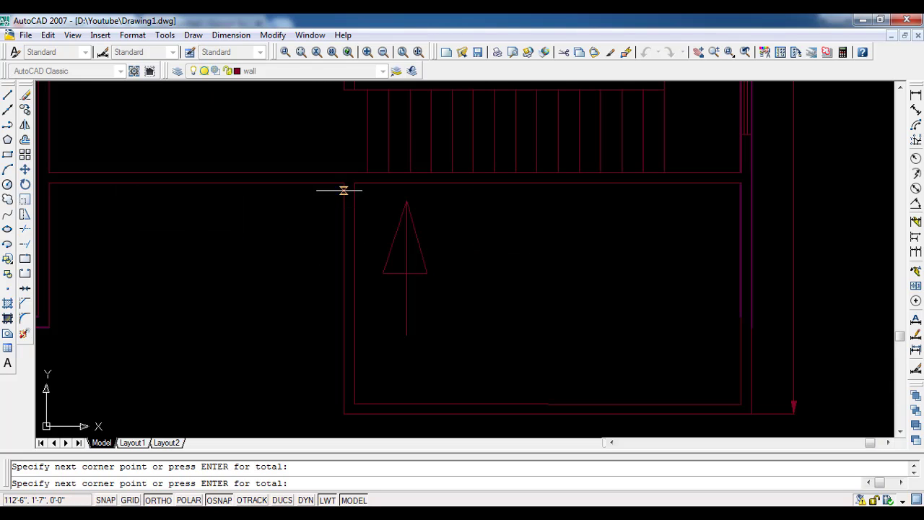
pyautogui.scroll(-4, 353, 186)
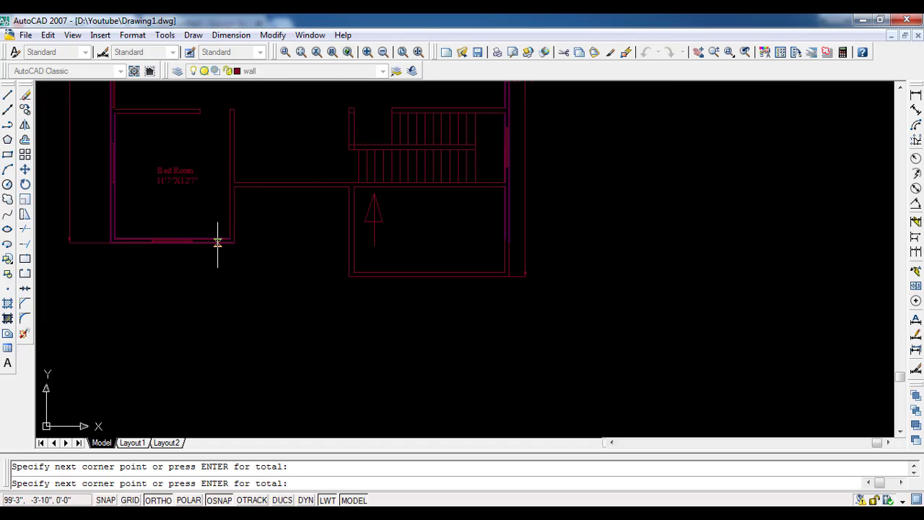
pyautogui.click(110, 242)
pyautogui.press('Return')
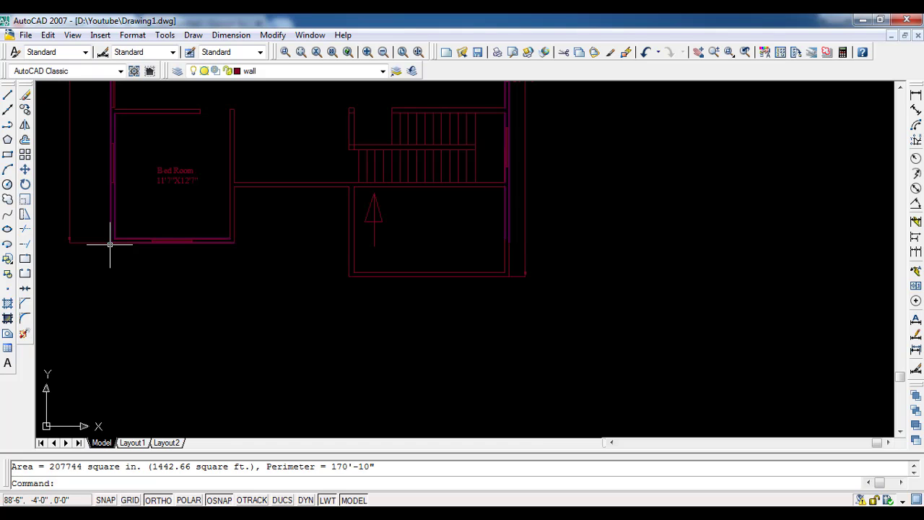
pyautogui.moveTo(243, 257); pyautogui.dragTo(281, 373, button='middle')
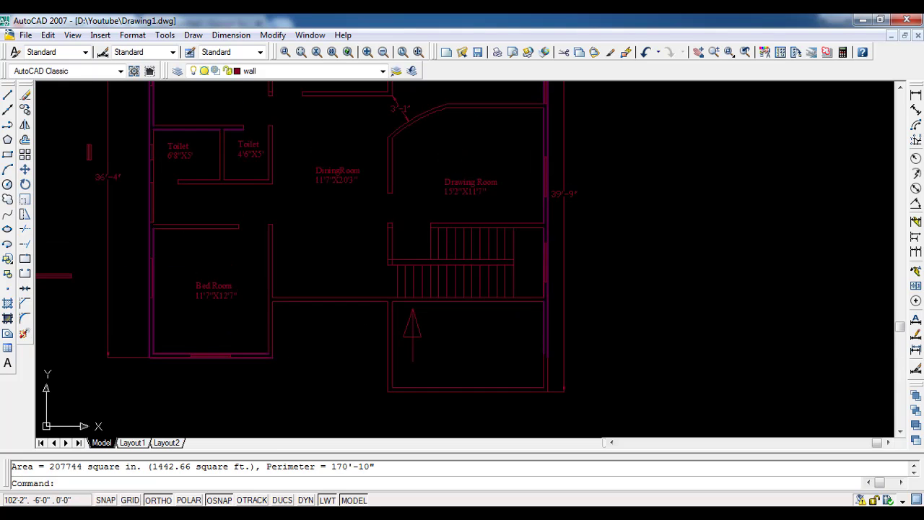
pyautogui.scroll(-2, 285, 368)
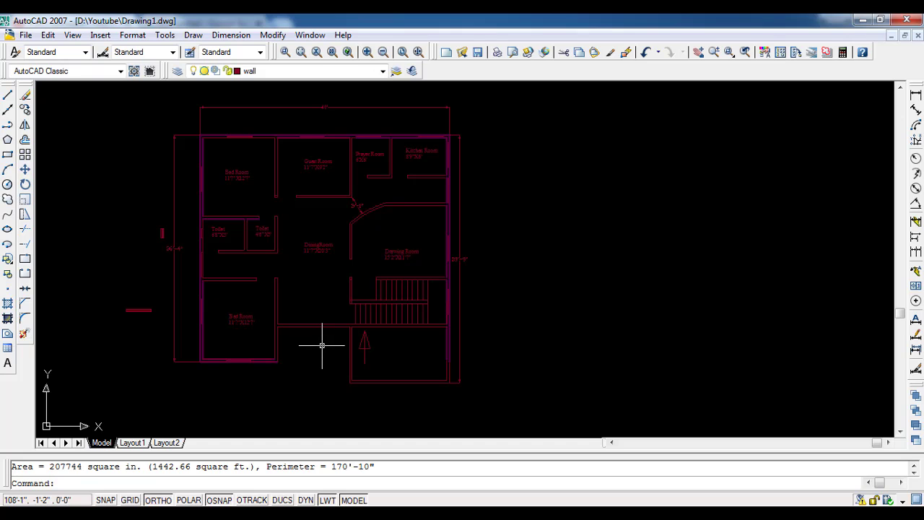
pyautogui.moveTo(314, 313)
pyautogui.mouseDown(button='middle')
pyautogui.moveTo(340, 326)
pyautogui.moveTo(355, 313)
pyautogui.moveTo(349, 318)
pyautogui.mouseUp(button='middle')
pyautogui.scroll(2, 357, 304)
pyautogui.scroll(-3, 344, 304)
pyautogui.scroll(2, 345, 304)
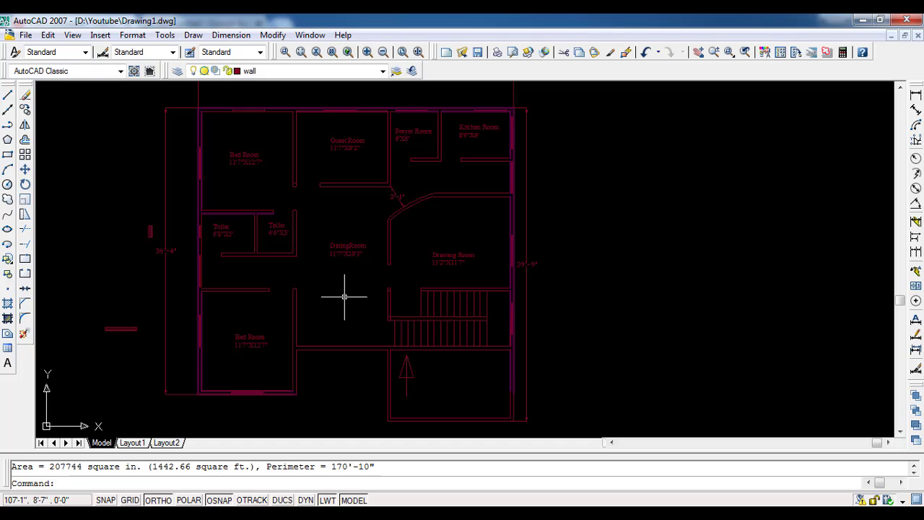
pyautogui.moveTo(338, 285)
pyautogui.mouseDown(button='middle')
pyautogui.moveTo(328, 268)
pyautogui.moveTo(331, 280)
pyautogui.mouseUp(button='middle')
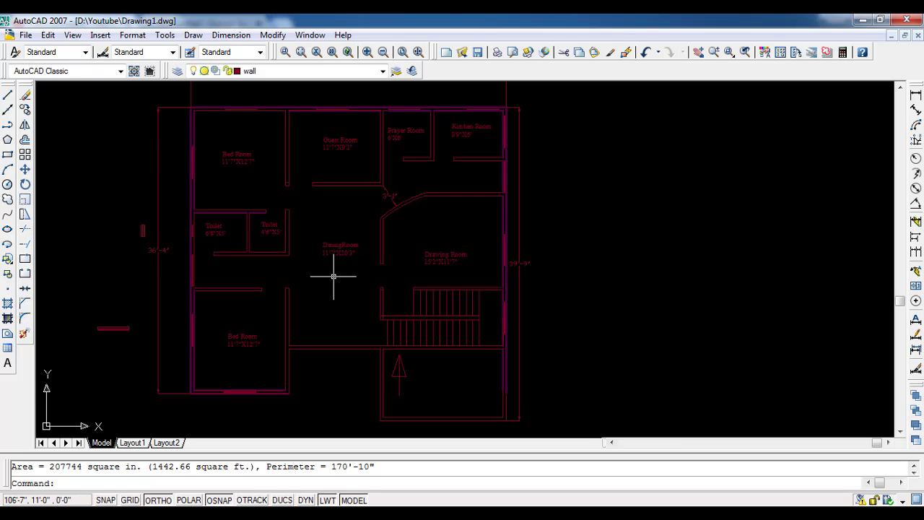